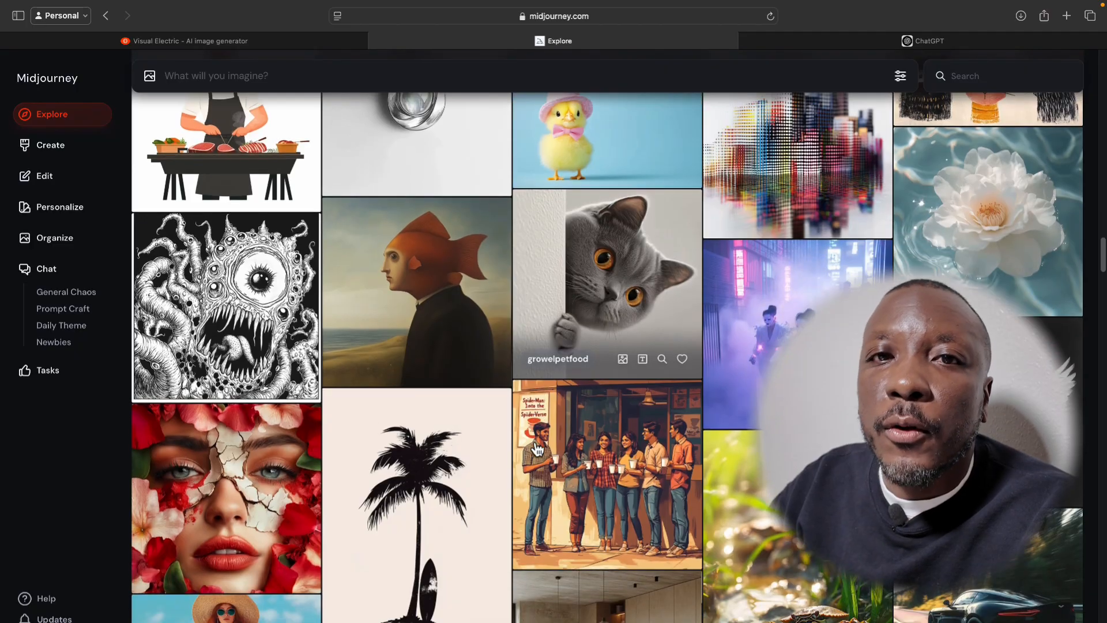
Browse the community images in Midjourney's Explore gallery to examine their range of styles.
scroll(536, 448, "down", 2)
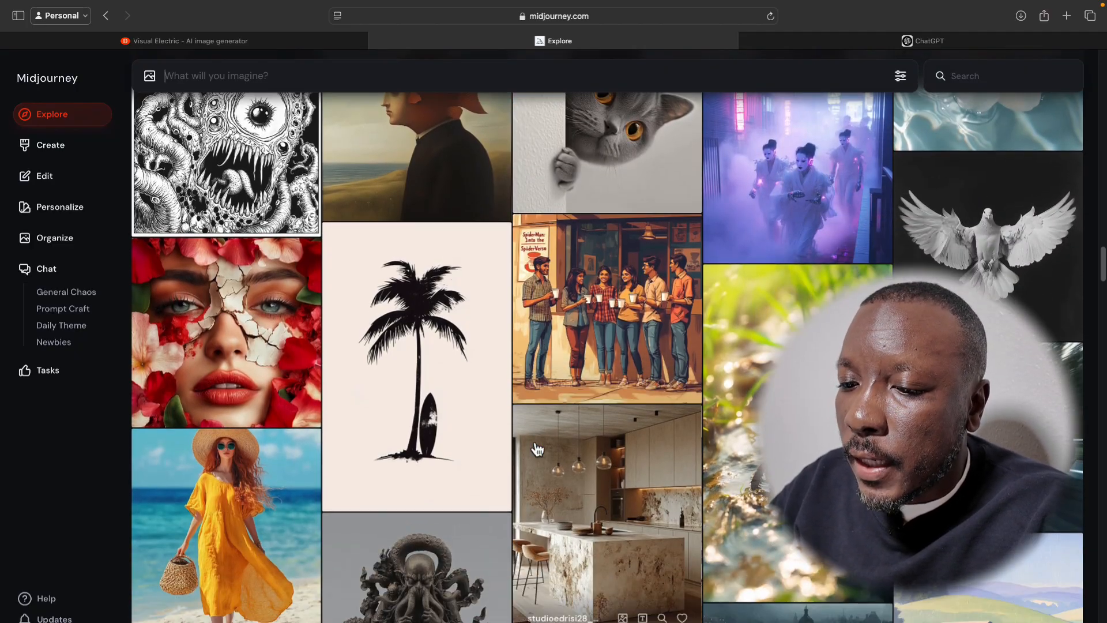
scroll(442, 579, "down", 2)
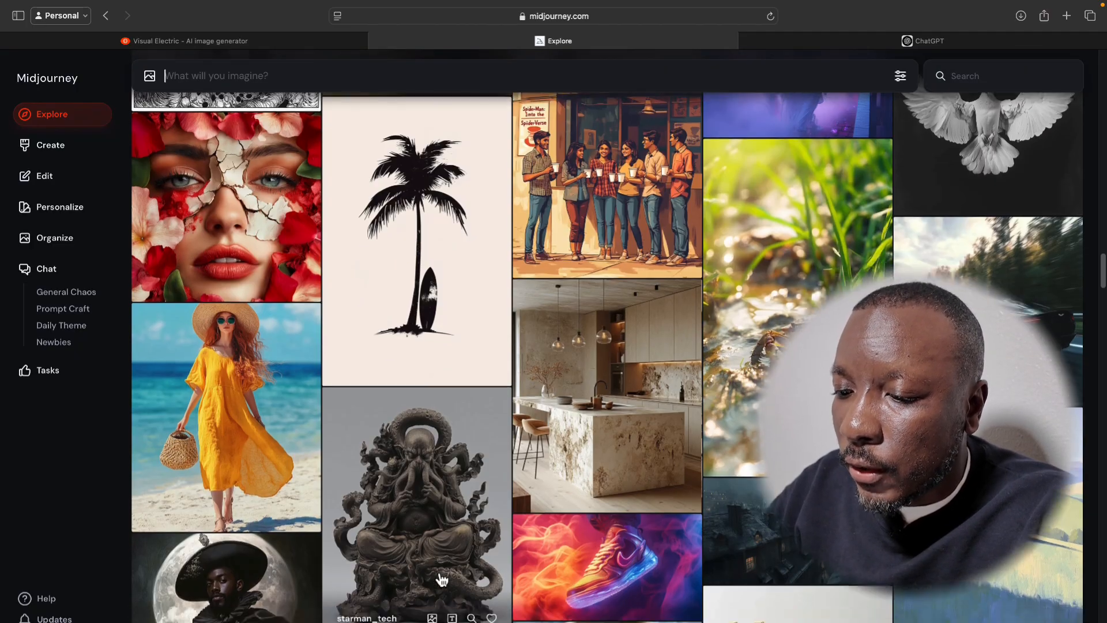
scroll(442, 579, "down", 2)
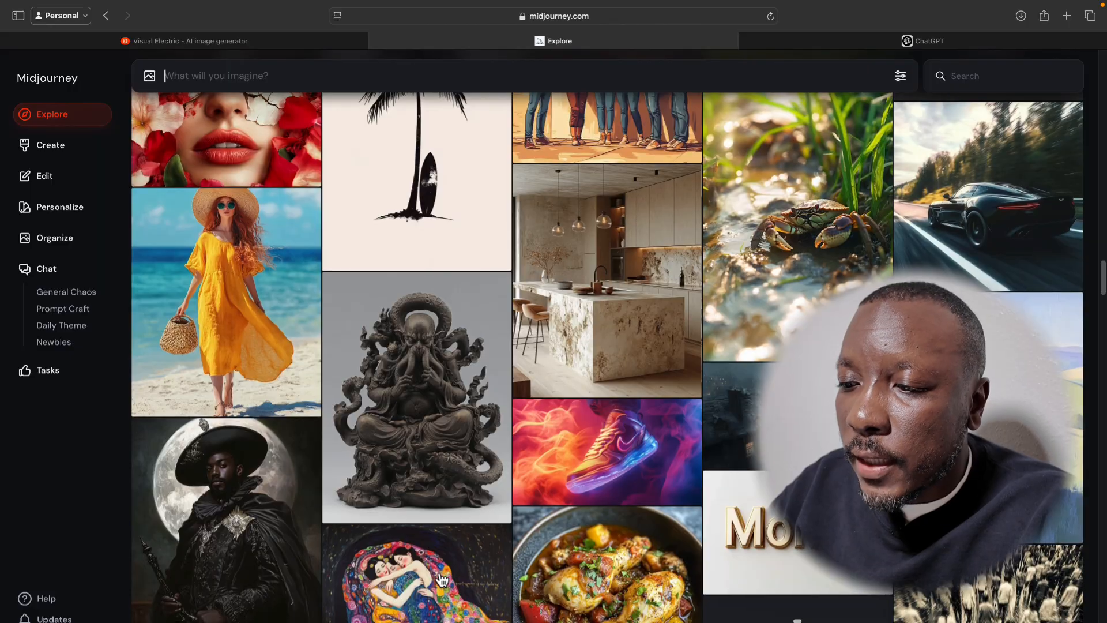
scroll(620, 544, "down", 3)
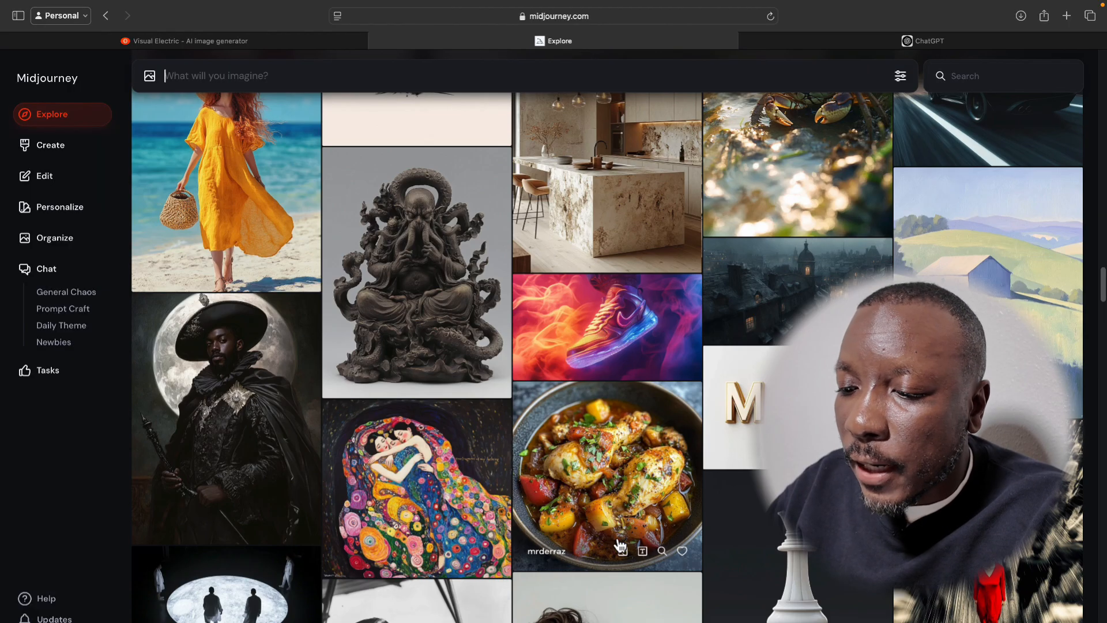
scroll(620, 545, "down", 6)
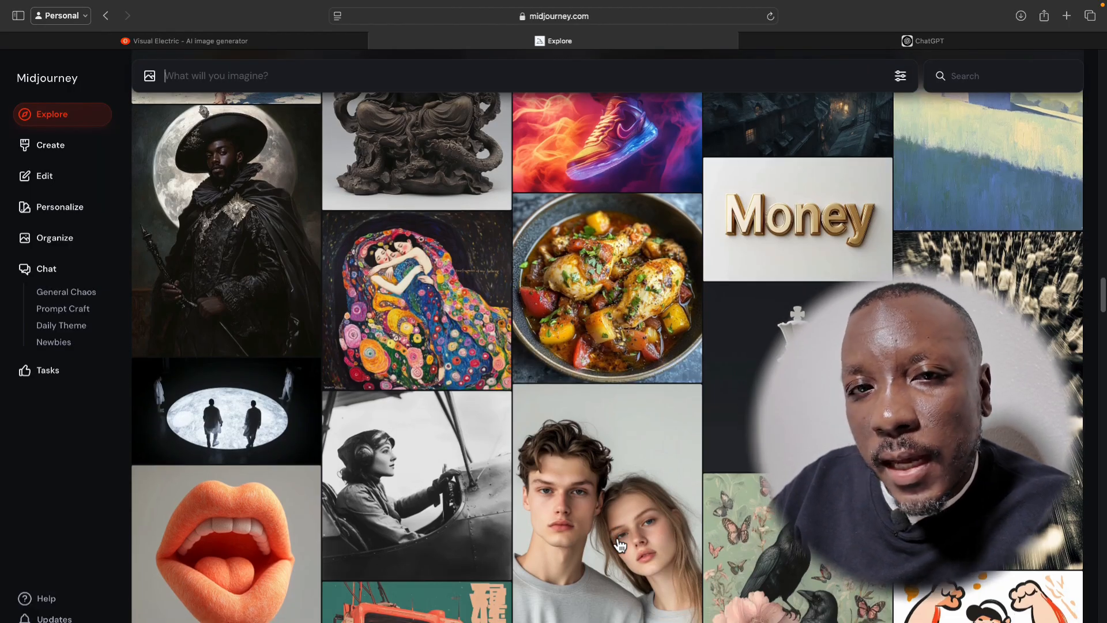
scroll(620, 545, "down", 1)
scroll(620, 545, "down", 2)
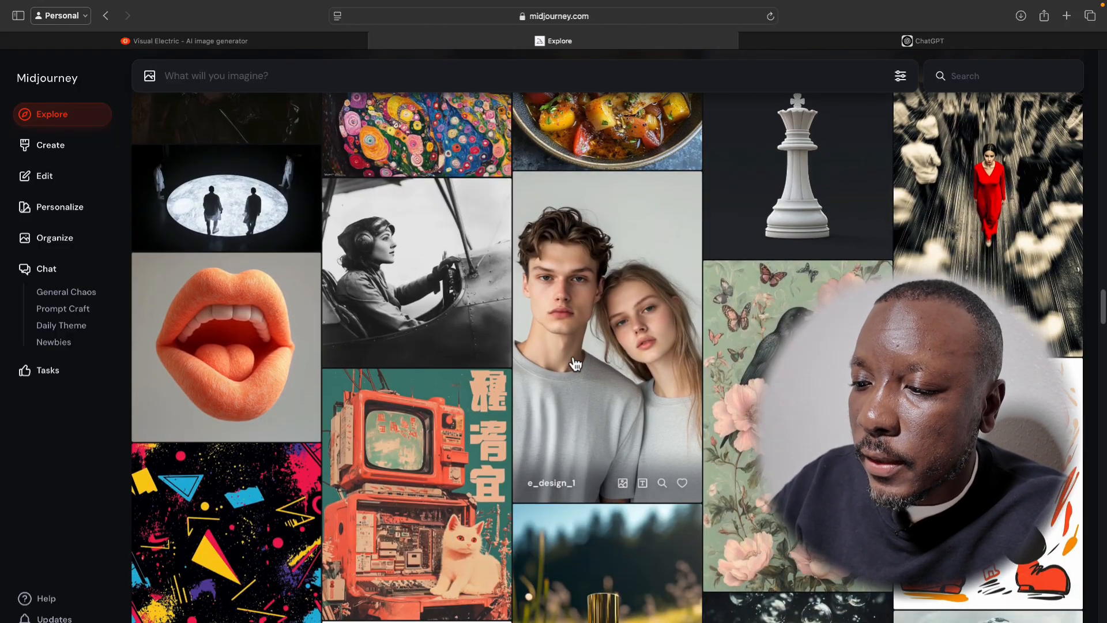
scroll(574, 362, "down", 2)
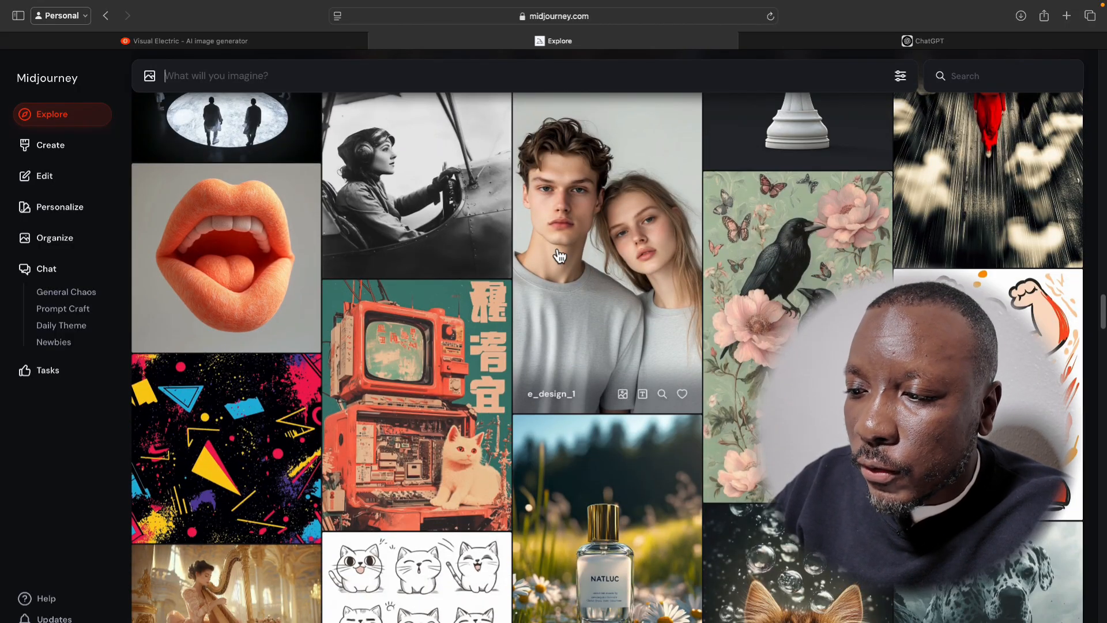
scroll(583, 268, "down", 6)
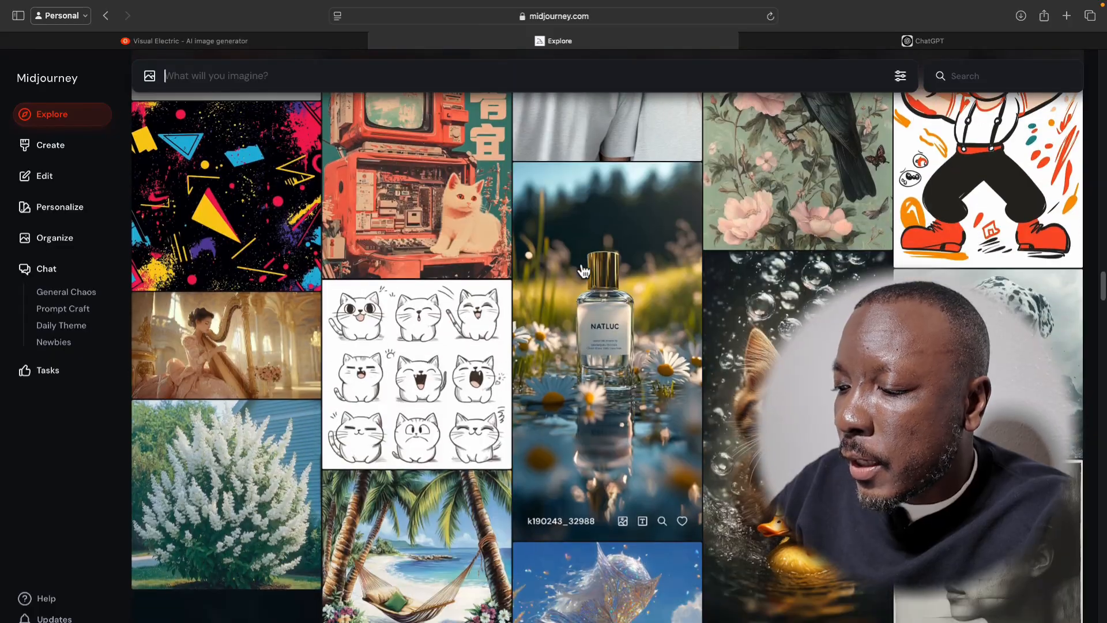
scroll(583, 268, "down", 7)
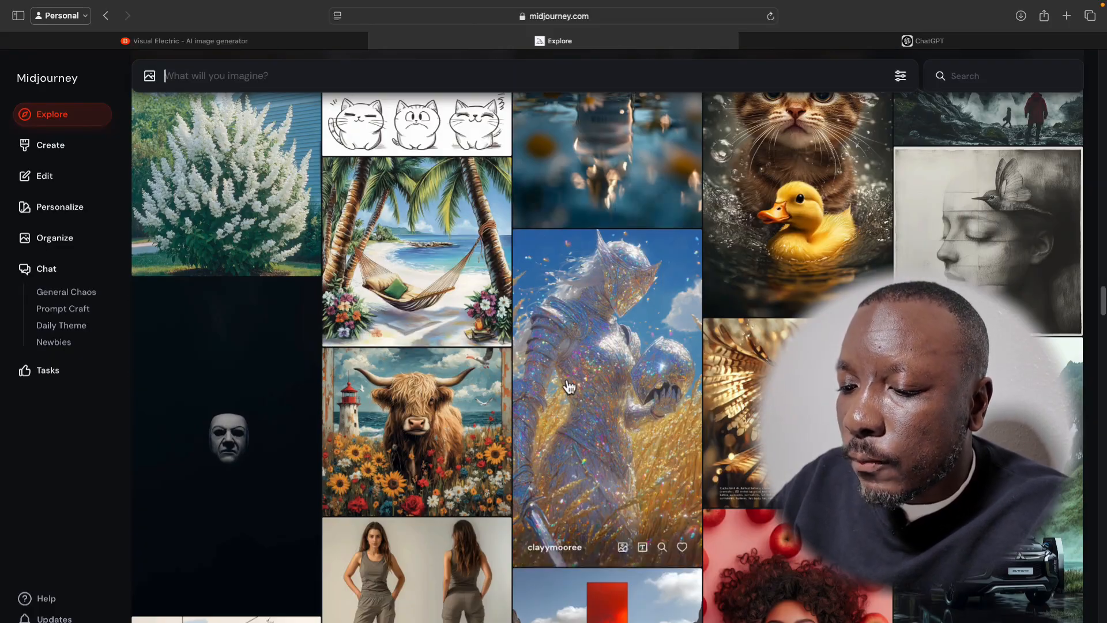
scroll(569, 387, "down", 6)
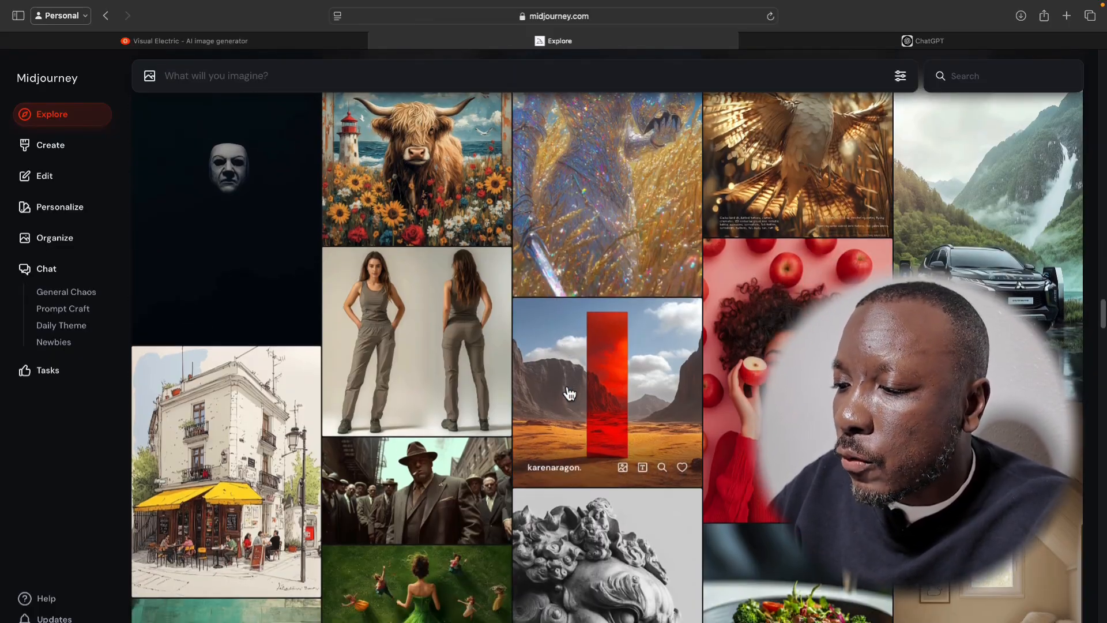
scroll(568, 389, "down", 1)
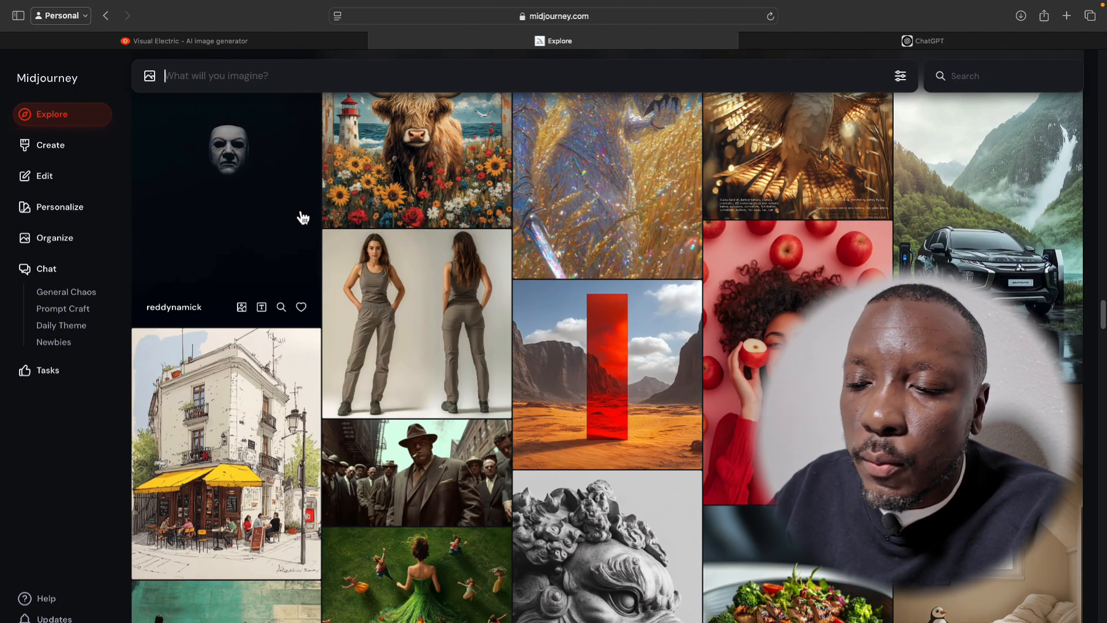
Switch to Visual Electric and browse the featured images in its Inspo gallery.
left_click(259, 42)
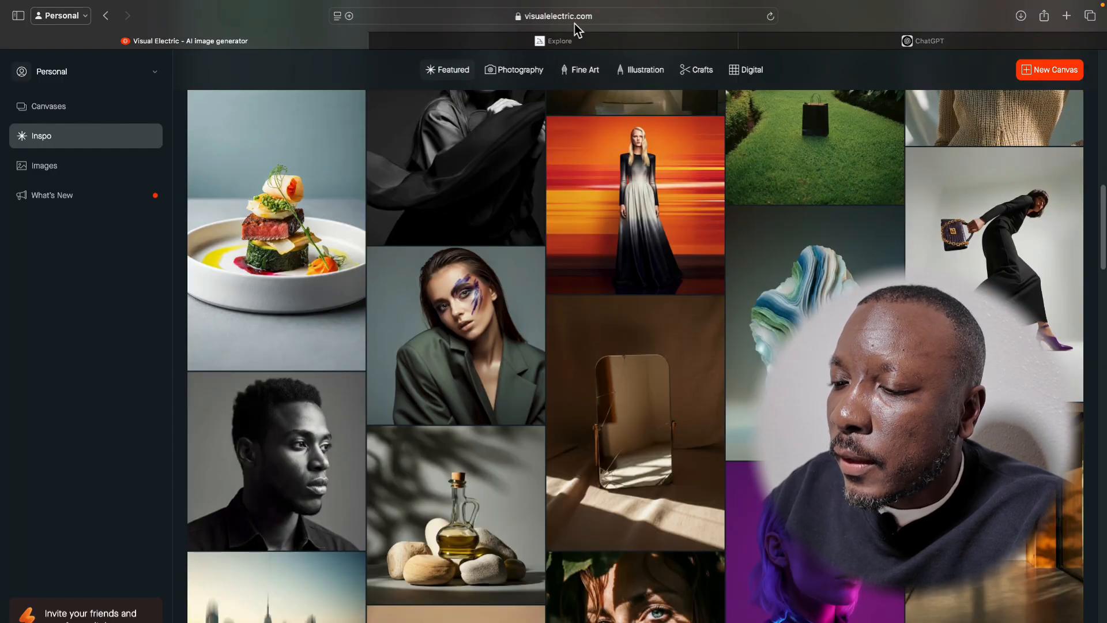
left_click(75, 144)
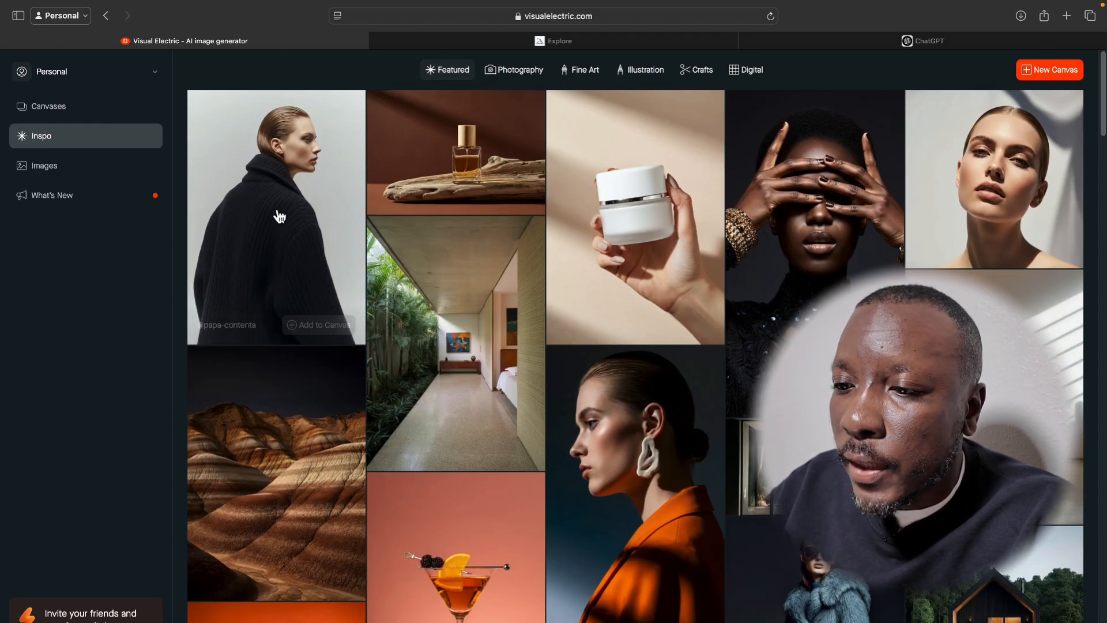
scroll(460, 530, "down", 2)
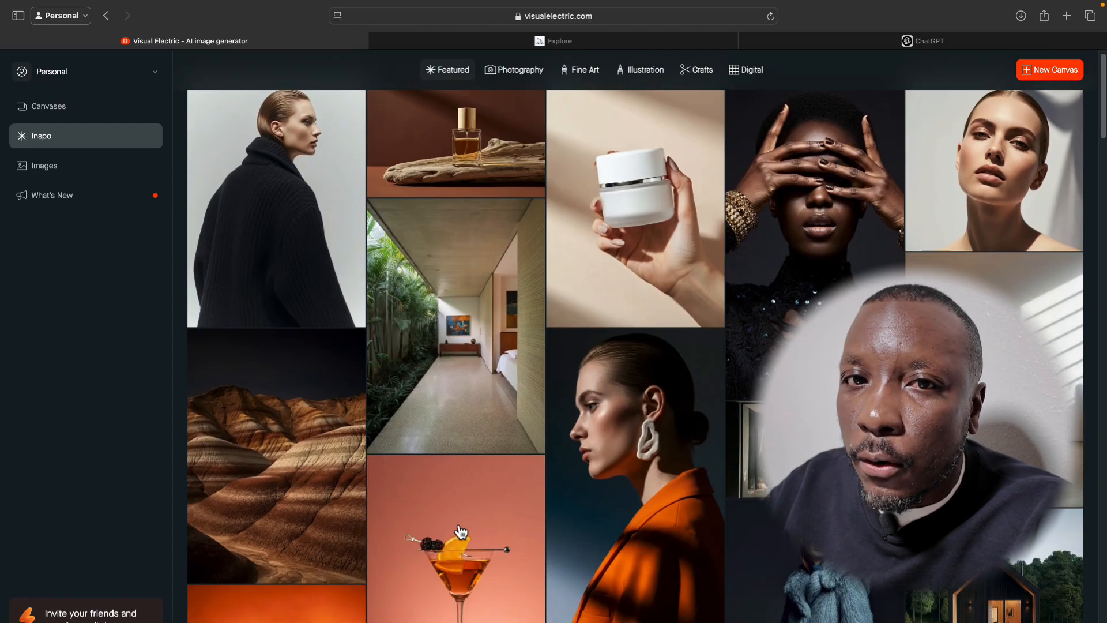
scroll(460, 531, "down", 6)
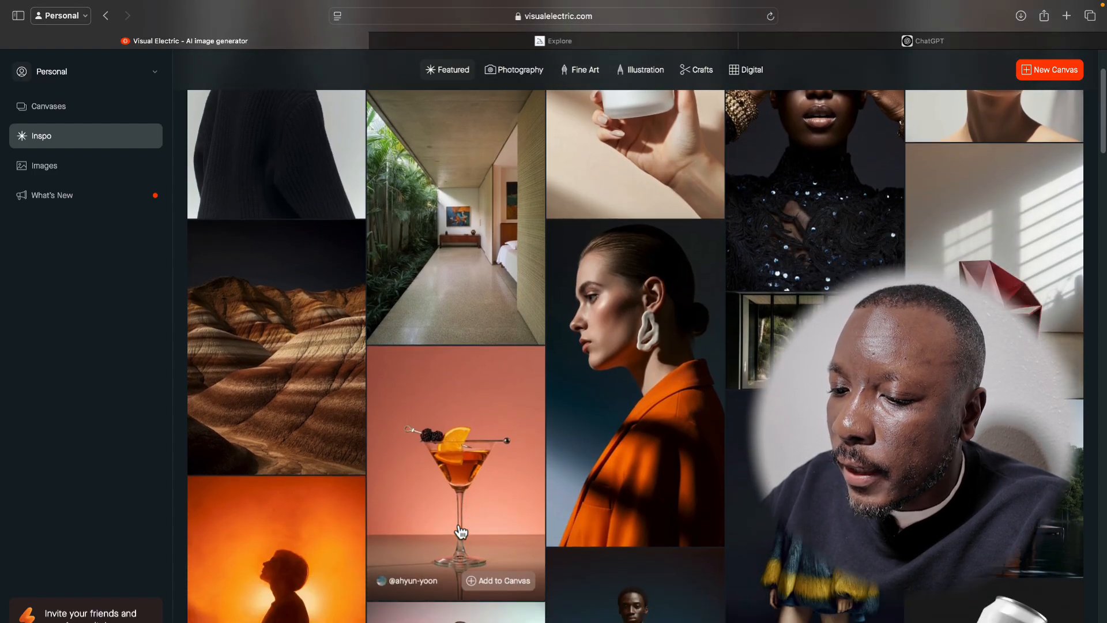
scroll(460, 530, "down", 6)
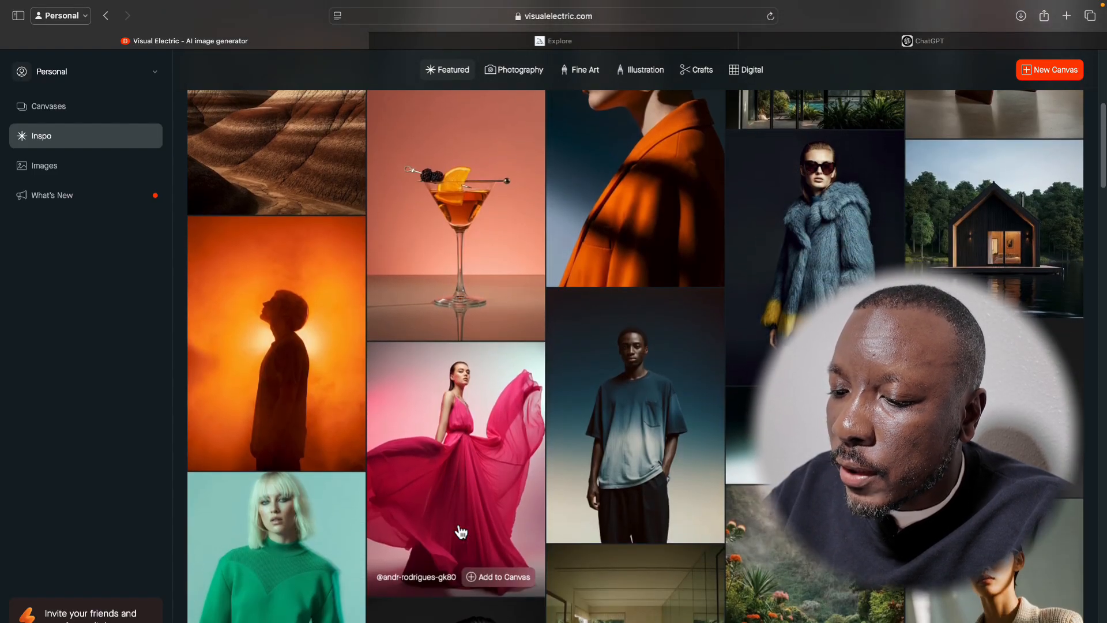
scroll(460, 530, "down", 3)
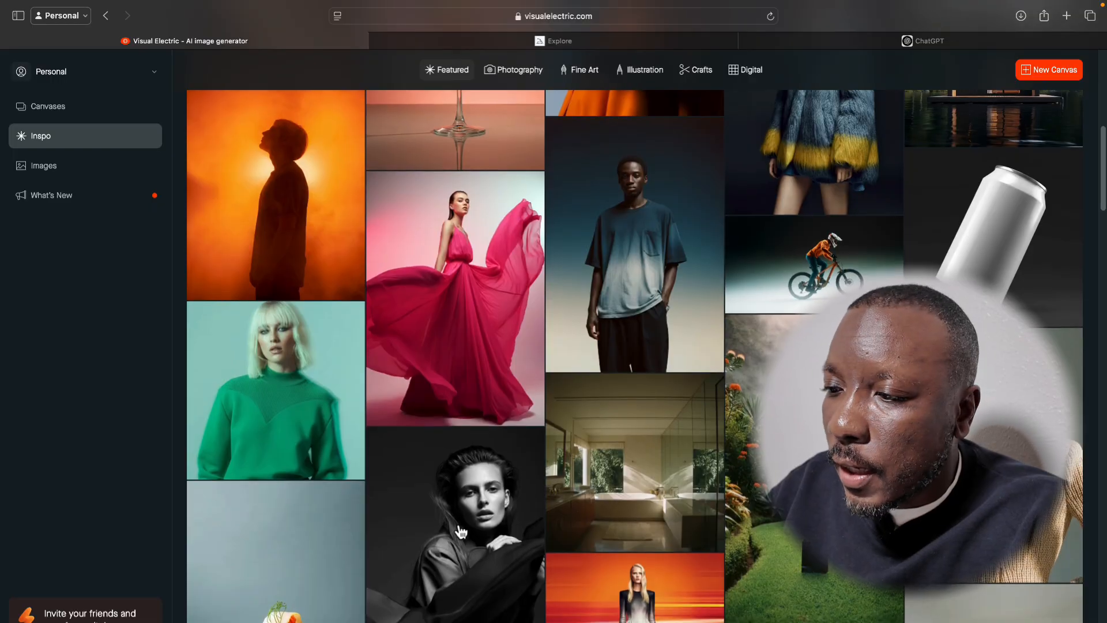
scroll(460, 531, "down", 7)
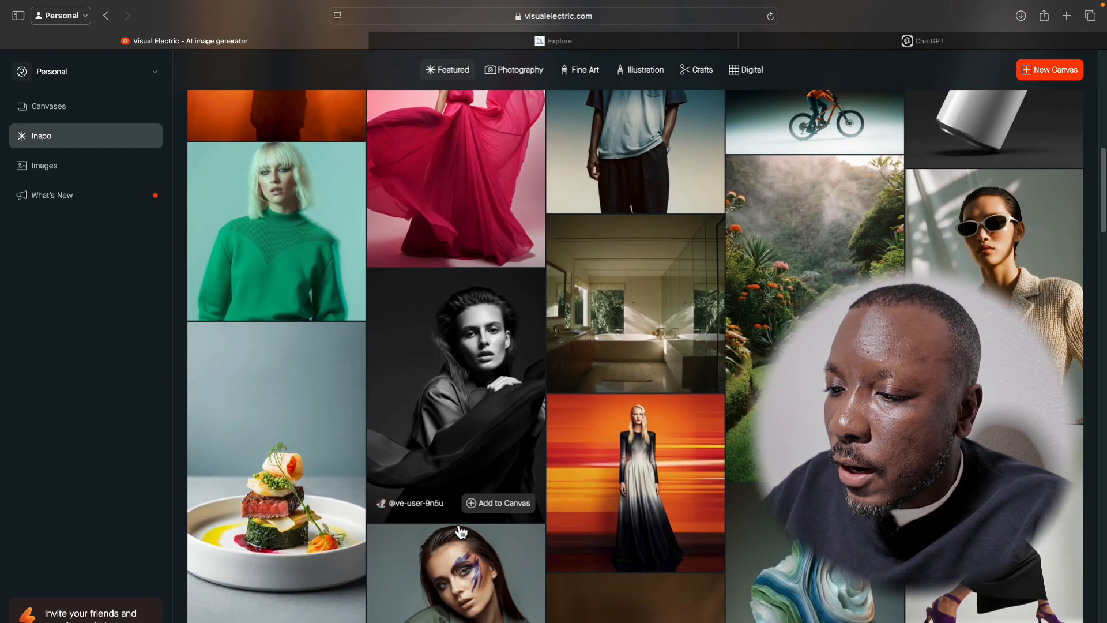
scroll(460, 531, "down", 7)
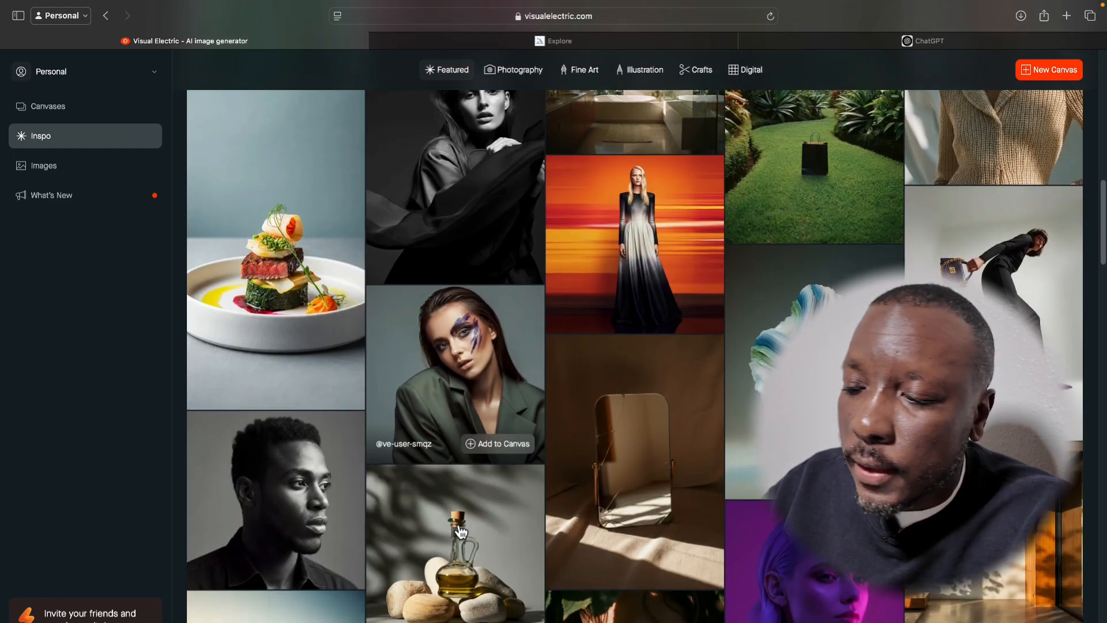
scroll(460, 530, "down", 13)
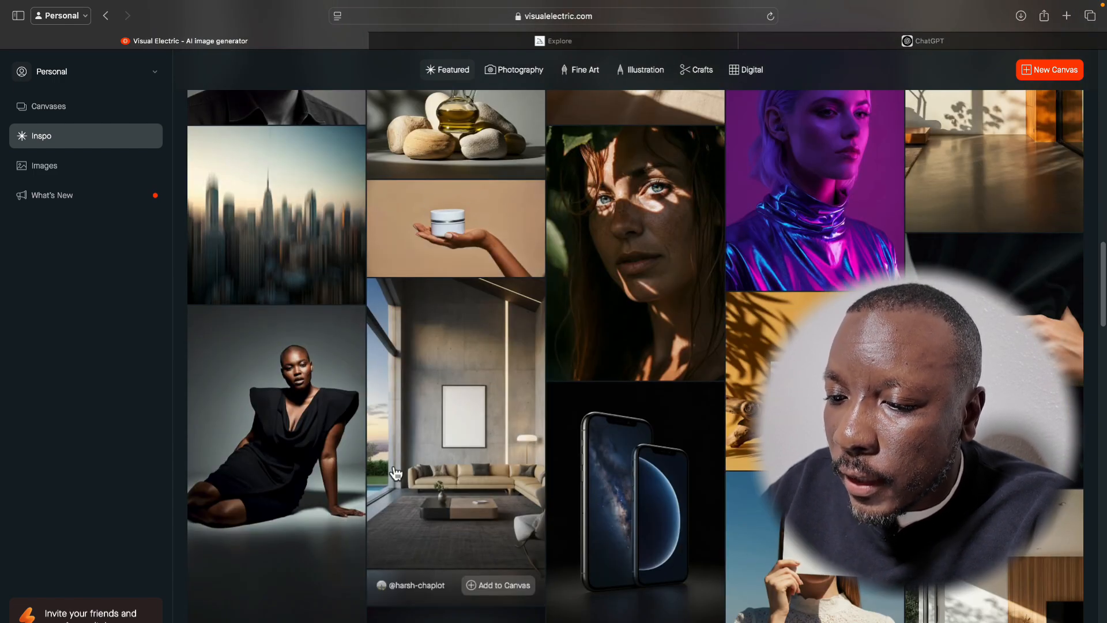
scroll(396, 469, "down", 3)
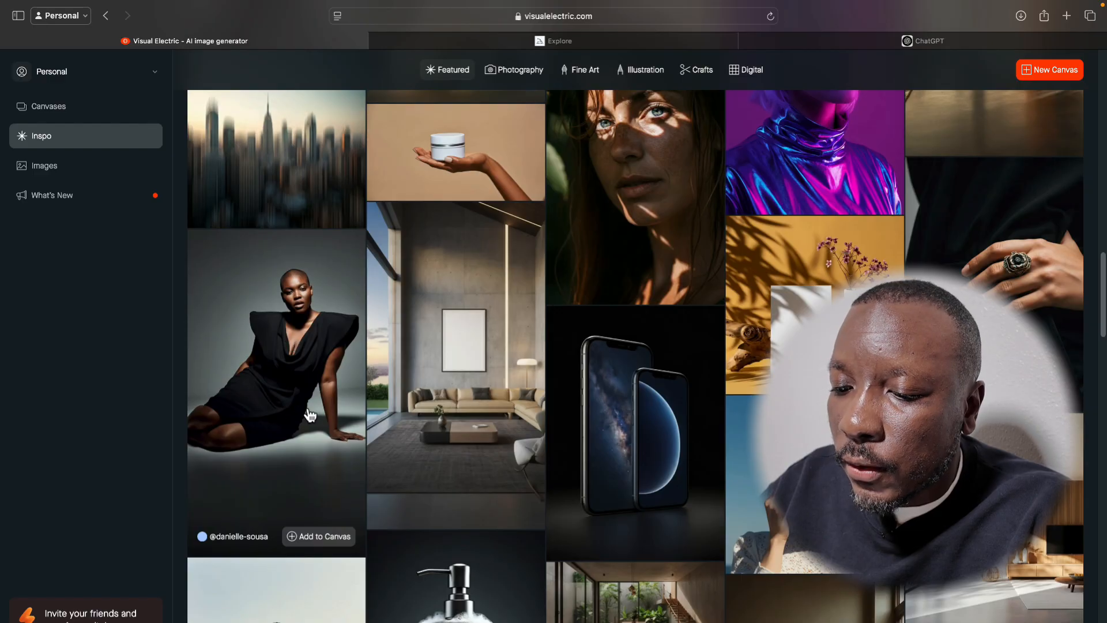
Open the Inspo photo of the seated woman in a black dress and remix it with the Art Director prompt "Make dress red".
left_click(310, 394)
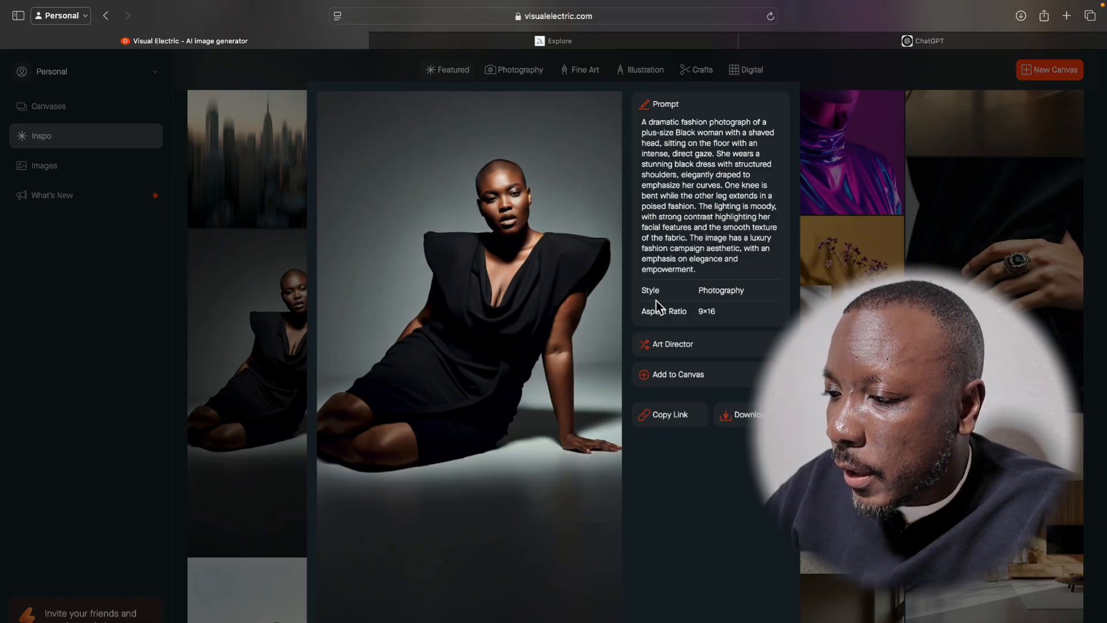
mouse_move(676, 359)
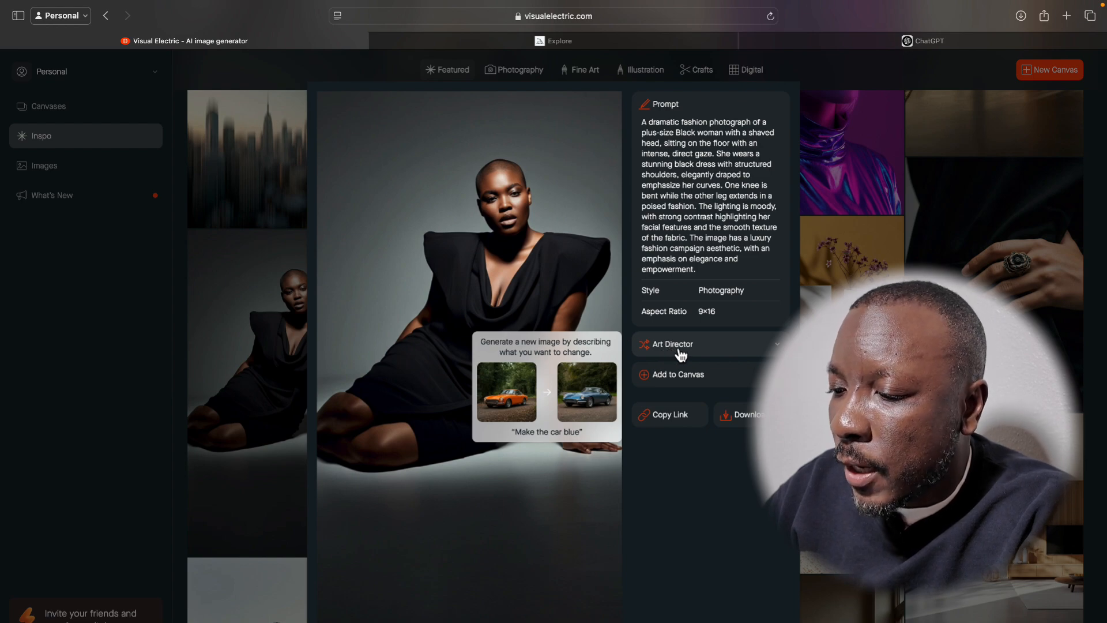
left_click(679, 352)
left_click(673, 411)
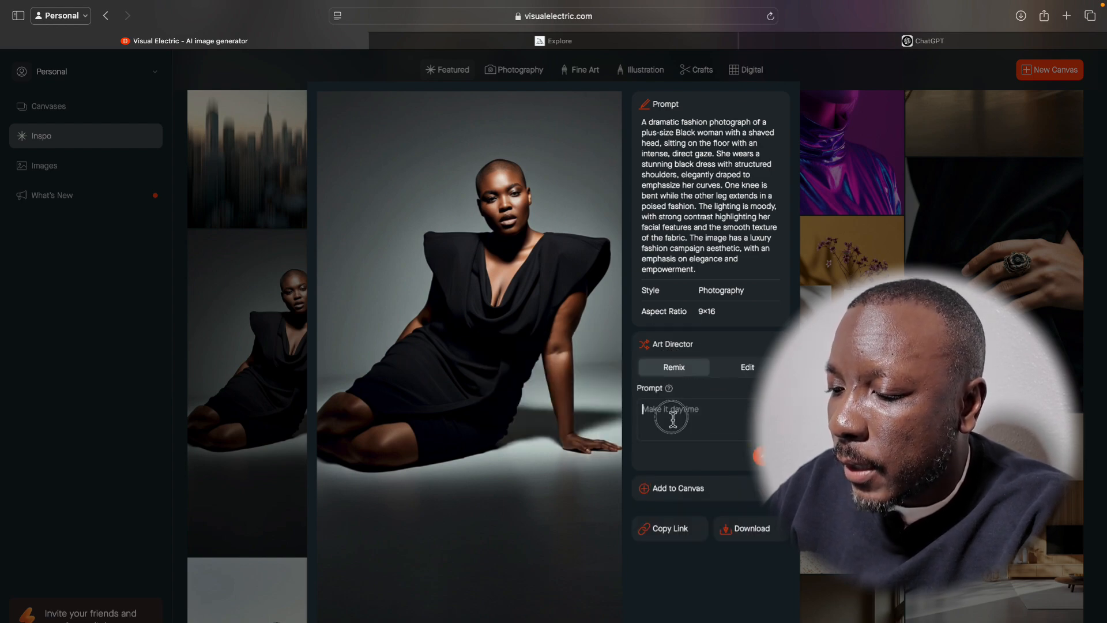
type("Make")
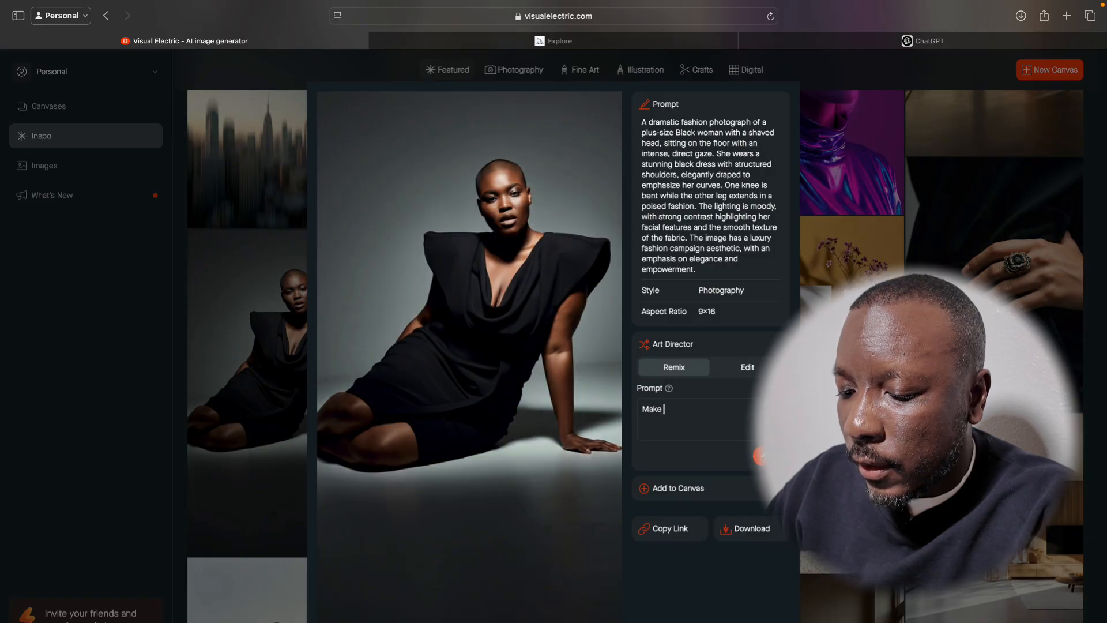
type(" dress r")
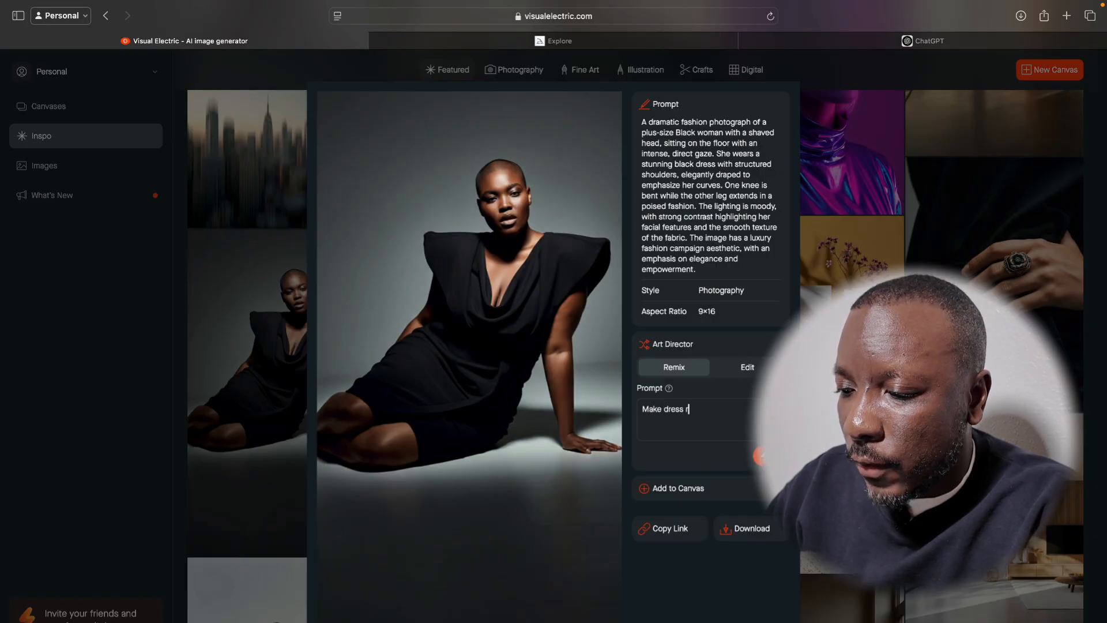
type("ed")
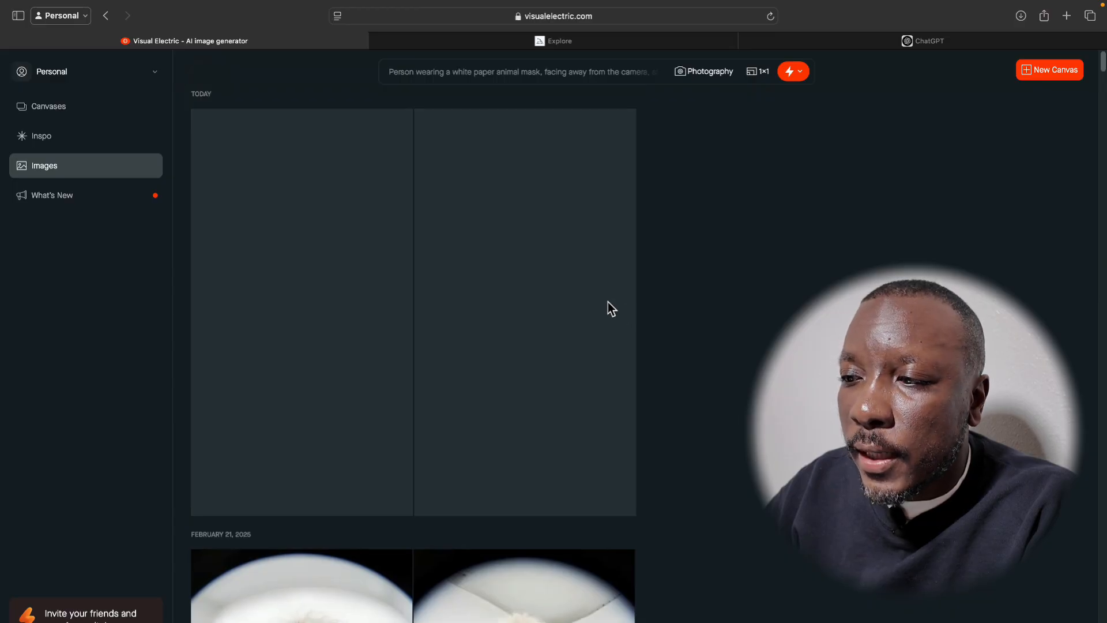
Check the options for the number of images per generation and examine the generated red-dress remixes.
left_click(800, 73)
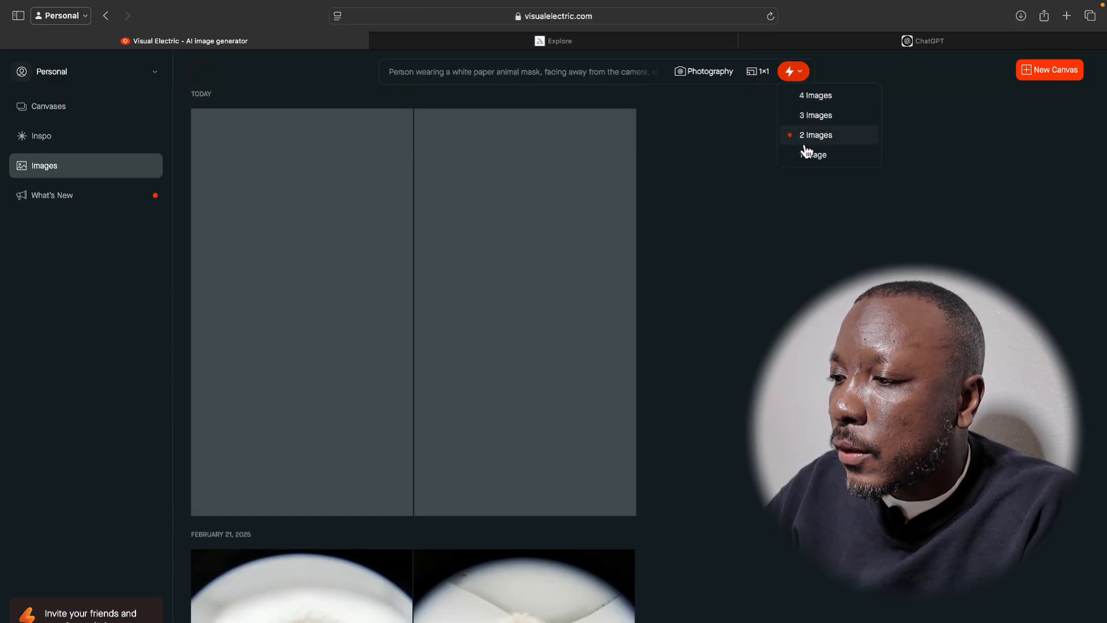
left_click(730, 206)
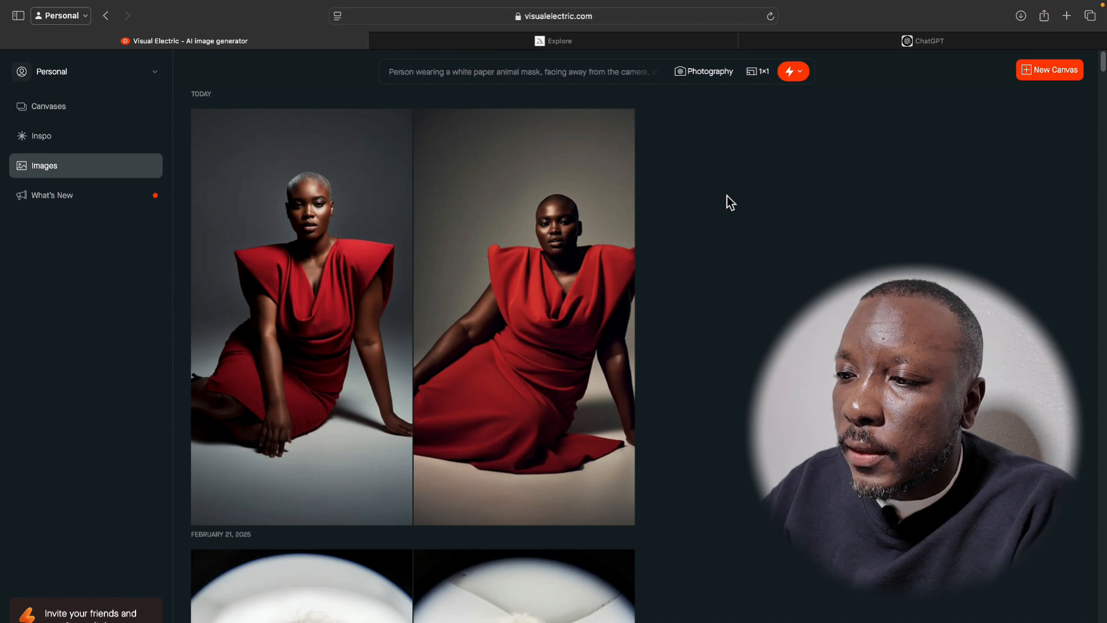
mouse_move(297, 276)
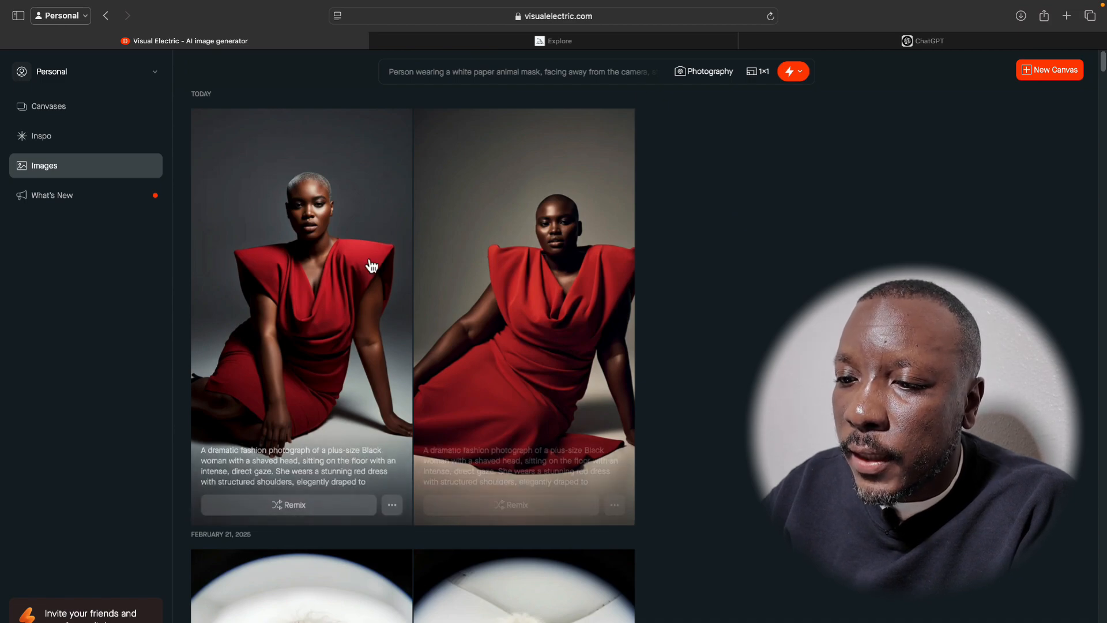
mouse_move(494, 314)
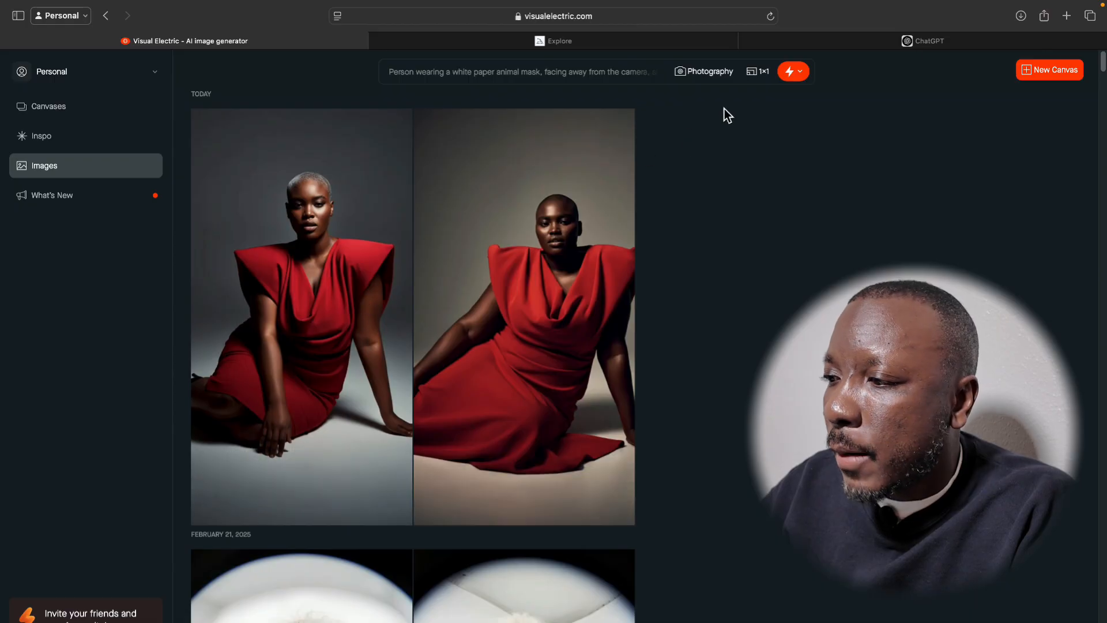
Open visualelectric.com in a new browser tab and place that tab right after the existing Visual Electric one.
left_click(1066, 16)
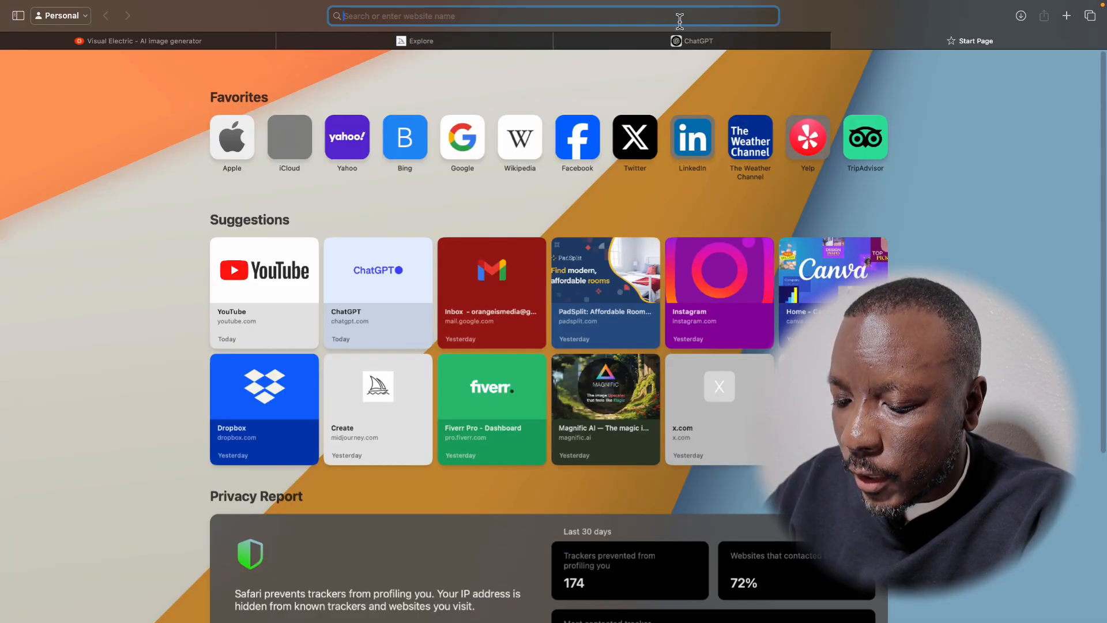
type("vis")
key("Return")
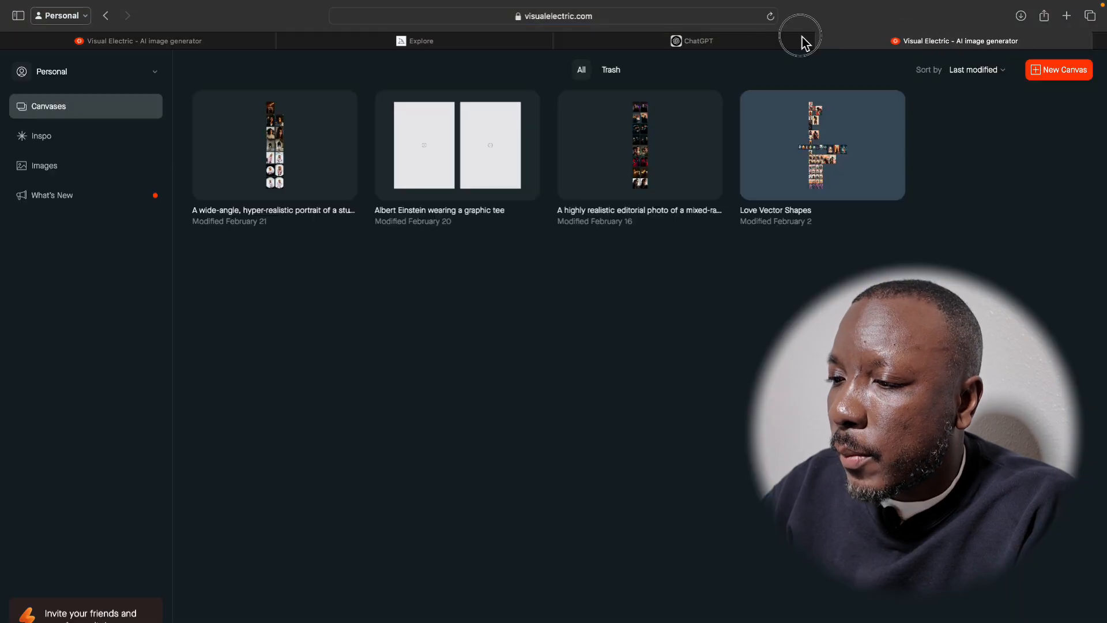
left_click_drag(806, 43, 354, 41)
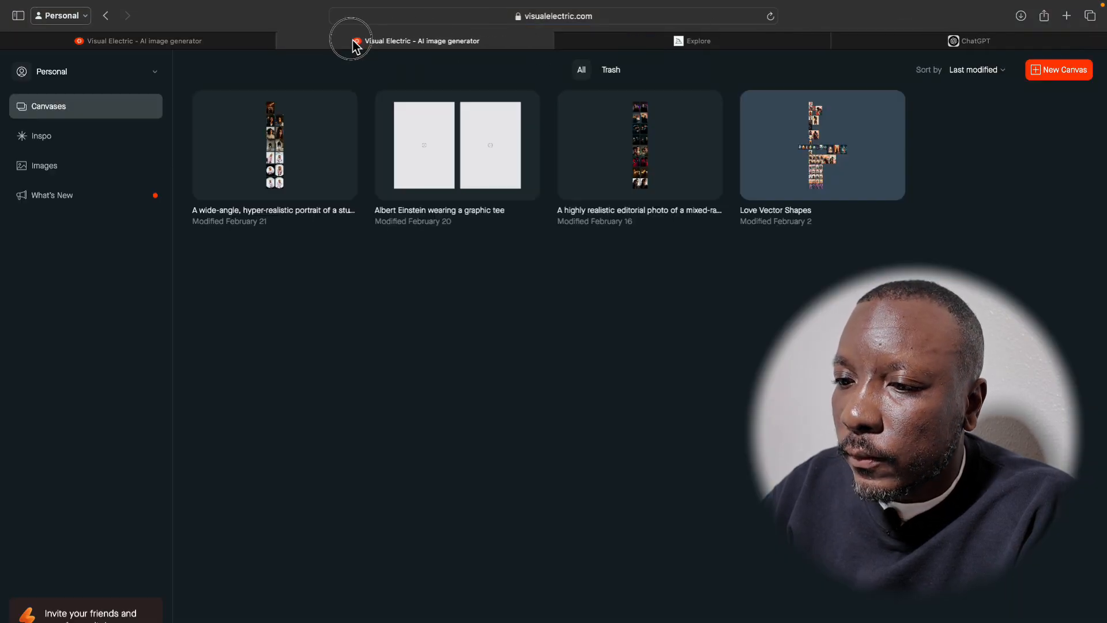
left_click(78, 149)
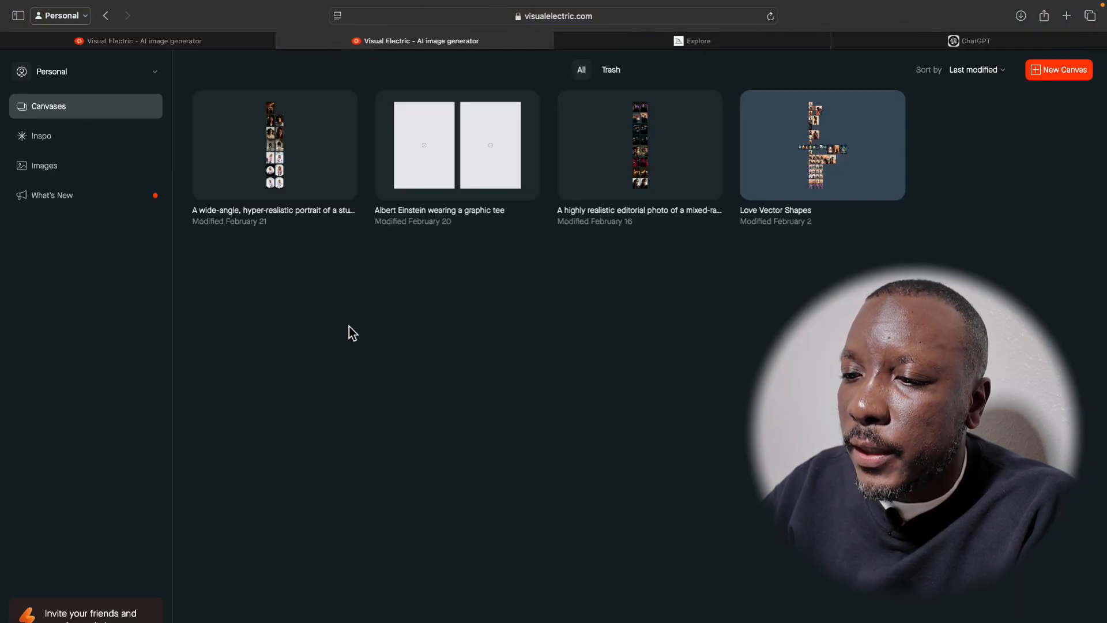
Browse the Inspo gallery for the original photo of the seated woman in a black dress and open its Art Director remix options.
scroll(376, 470, "down", 15)
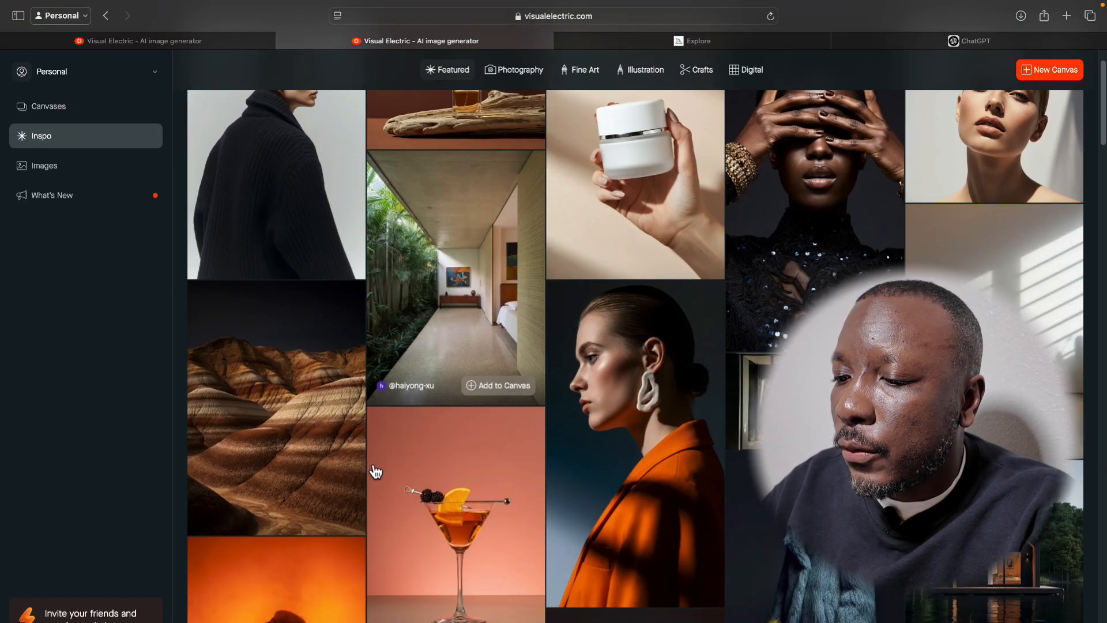
scroll(374, 468, "down", 15)
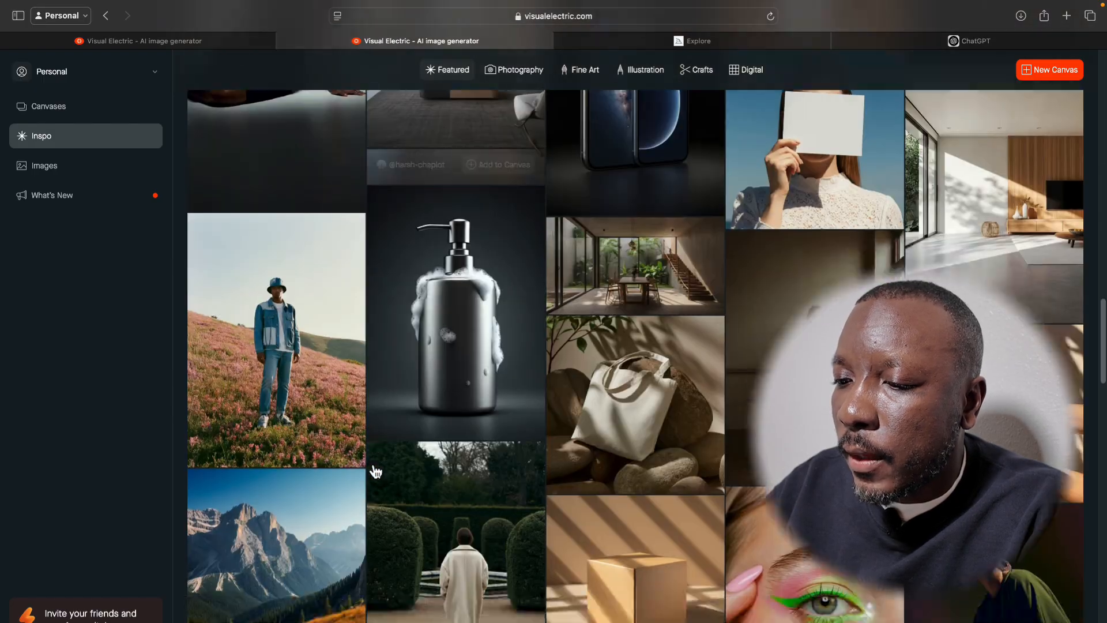
scroll(372, 467, "up", 7)
left_click(339, 413)
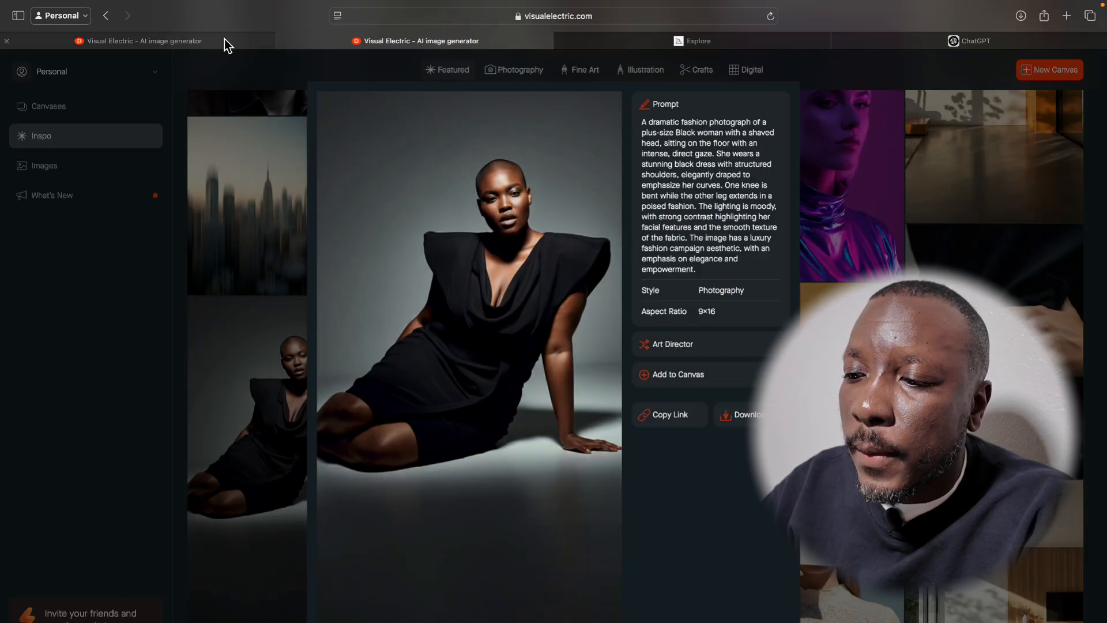
left_click(711, 358)
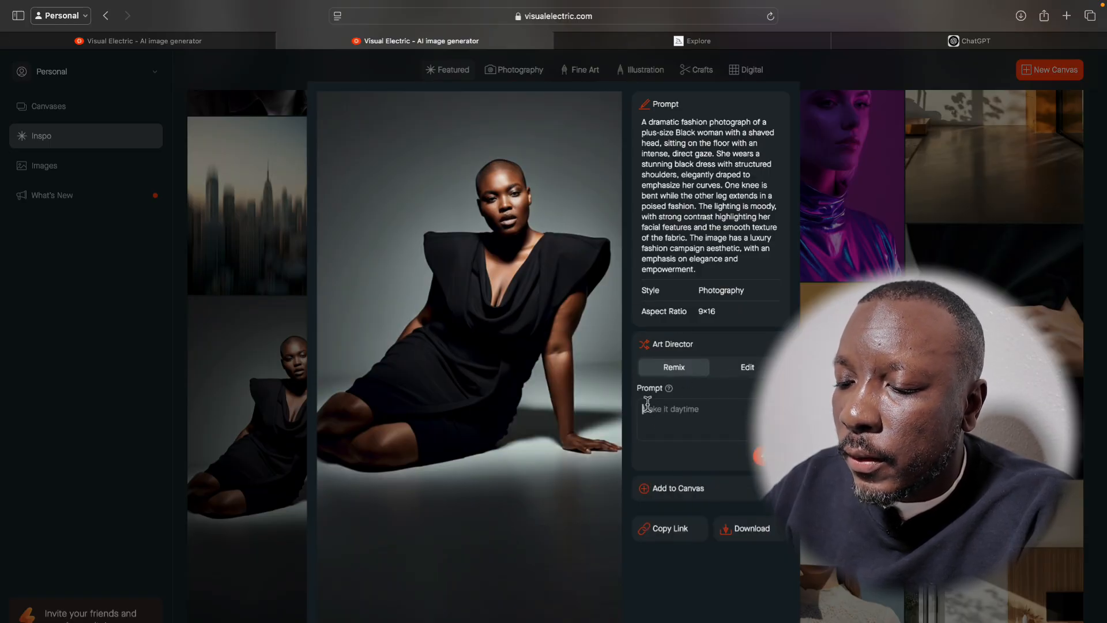
mouse_move(670, 390)
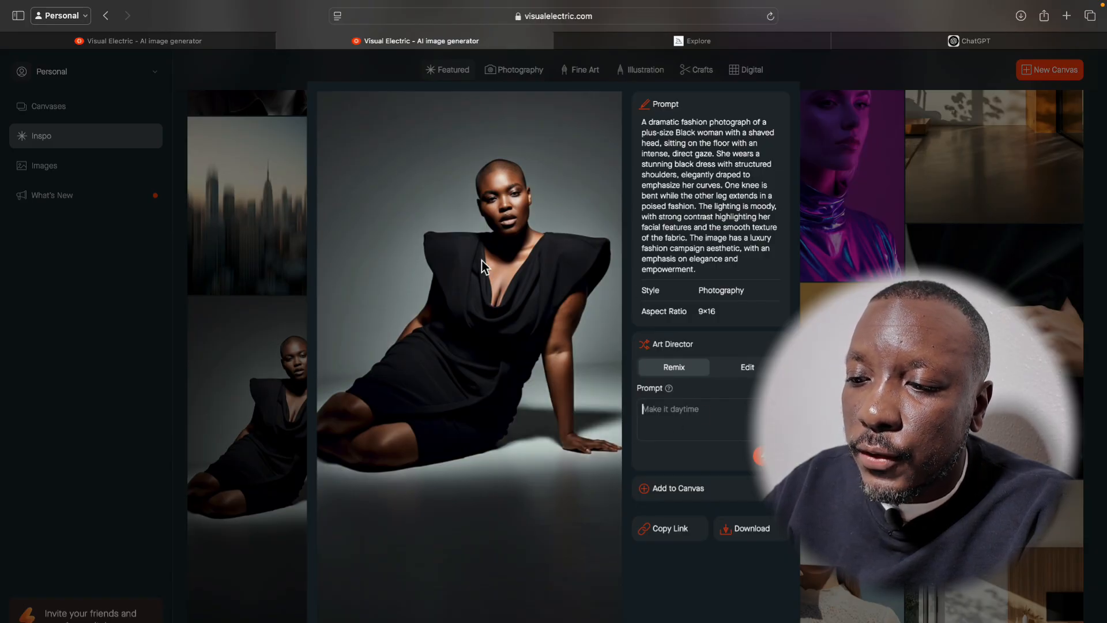
Open the red-dress remix with the warm beige backdrop, compare it with the original black-dress photo, and close it.
left_click(248, 44)
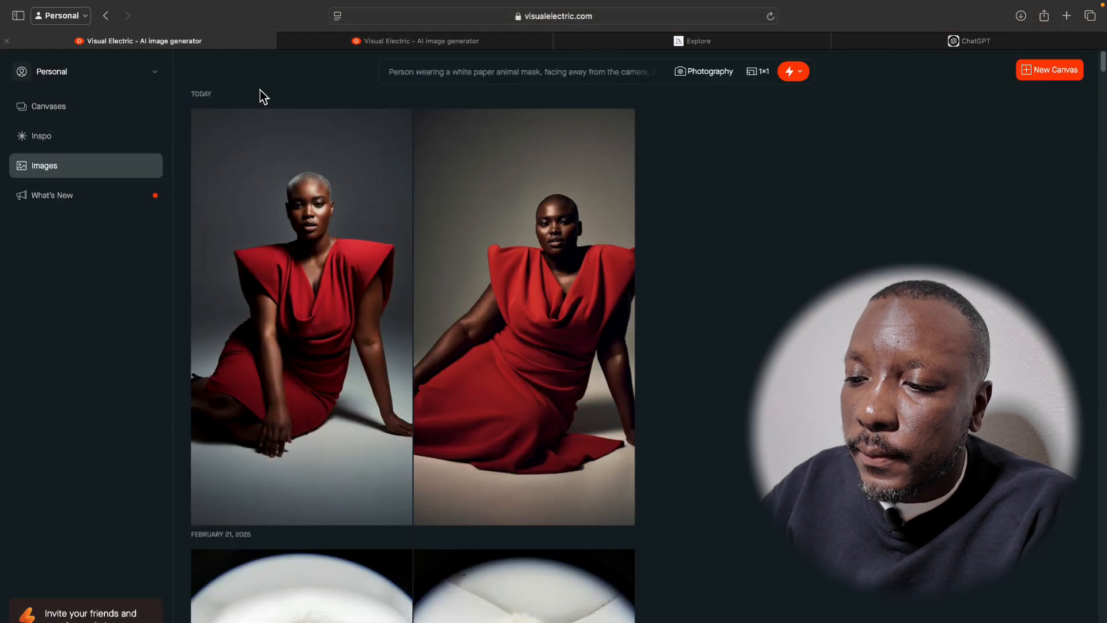
left_click(490, 257)
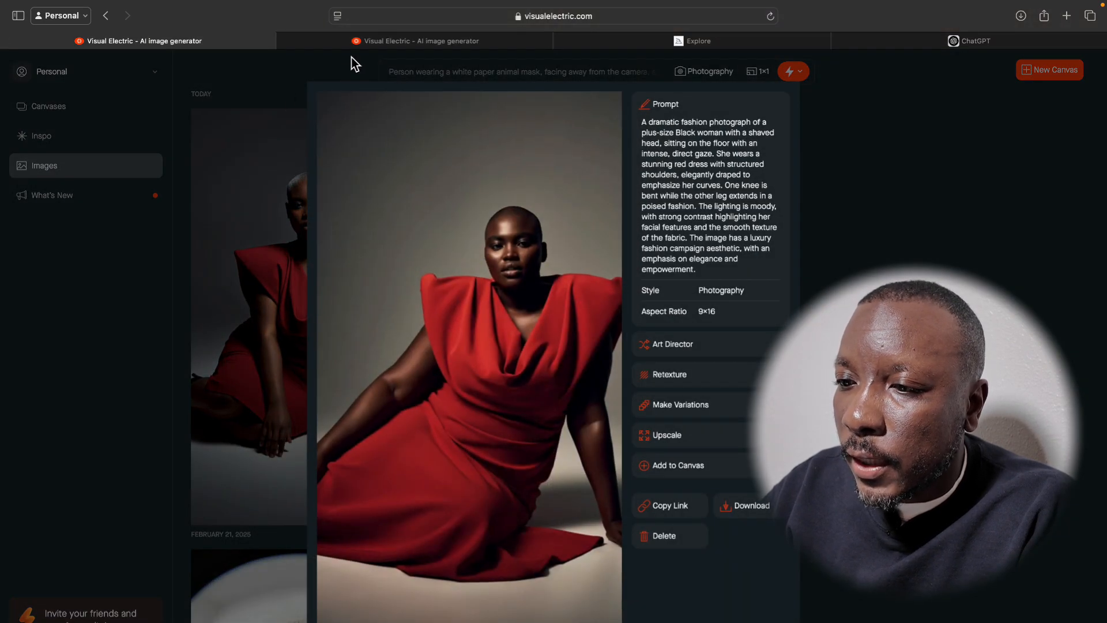
left_click(354, 46)
left_click(248, 42)
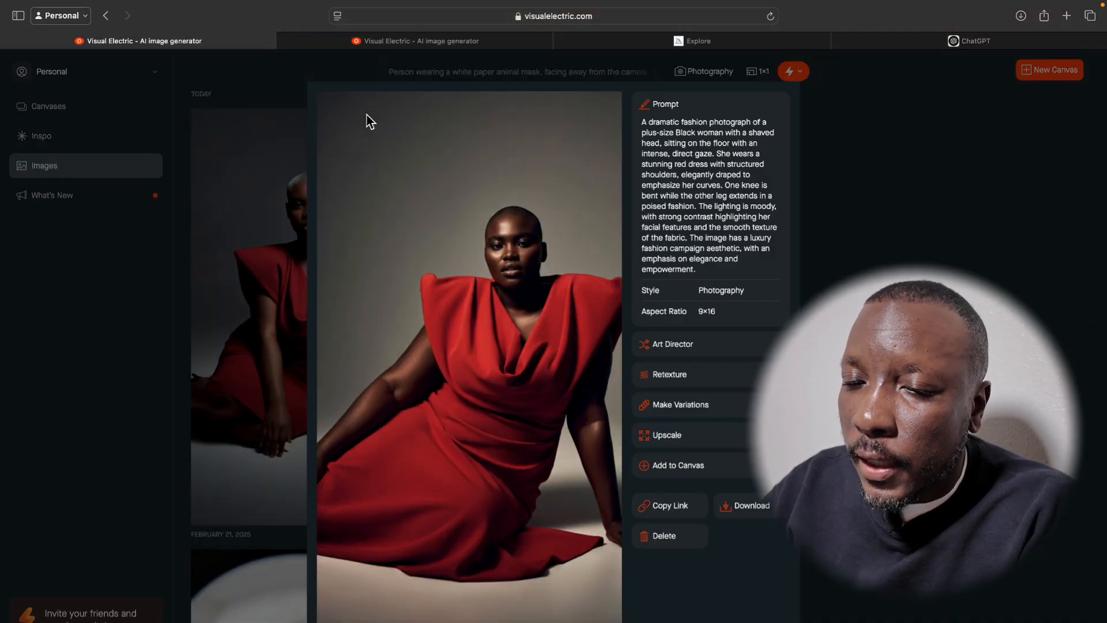
left_click(275, 132)
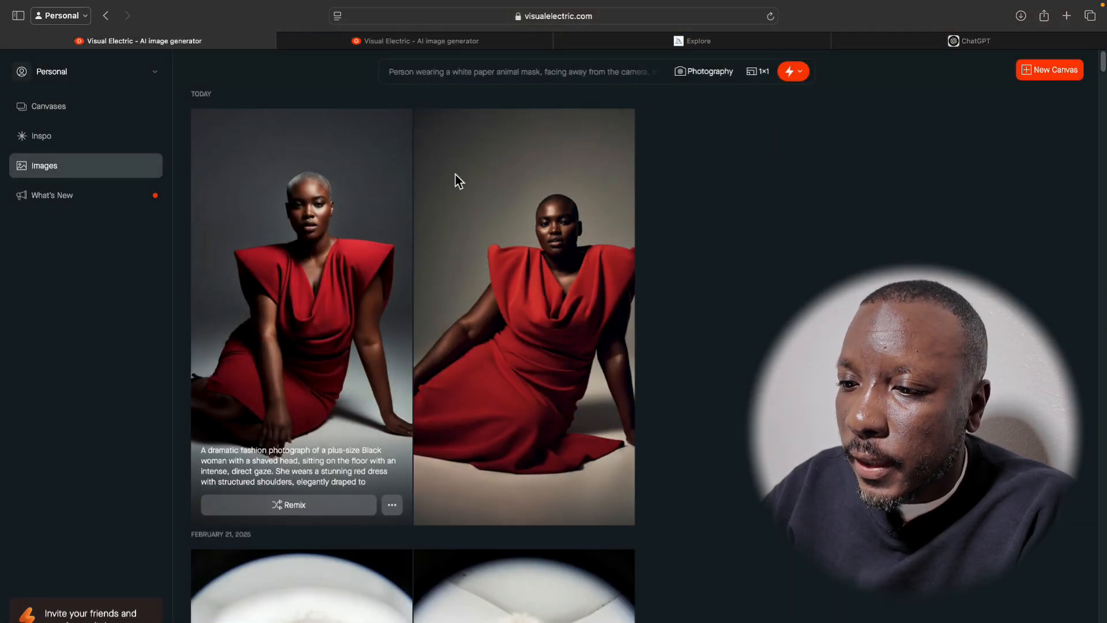
Open the red-dress remix with the dark grey backdrop and compare it back and forth with the original black-dress photo.
left_click(321, 182)
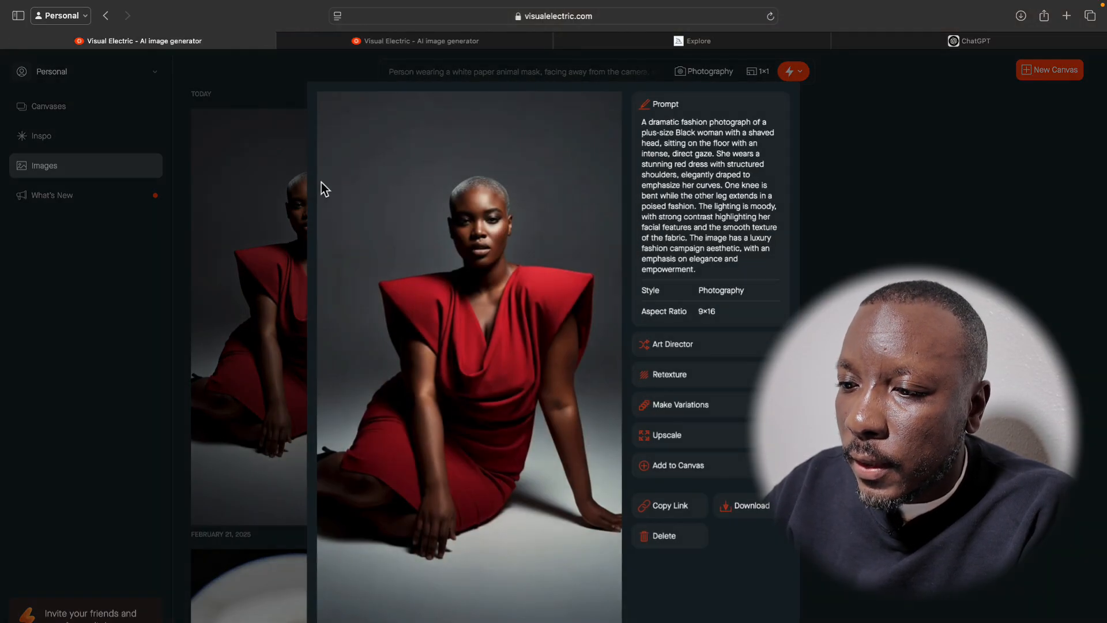
left_click(354, 50)
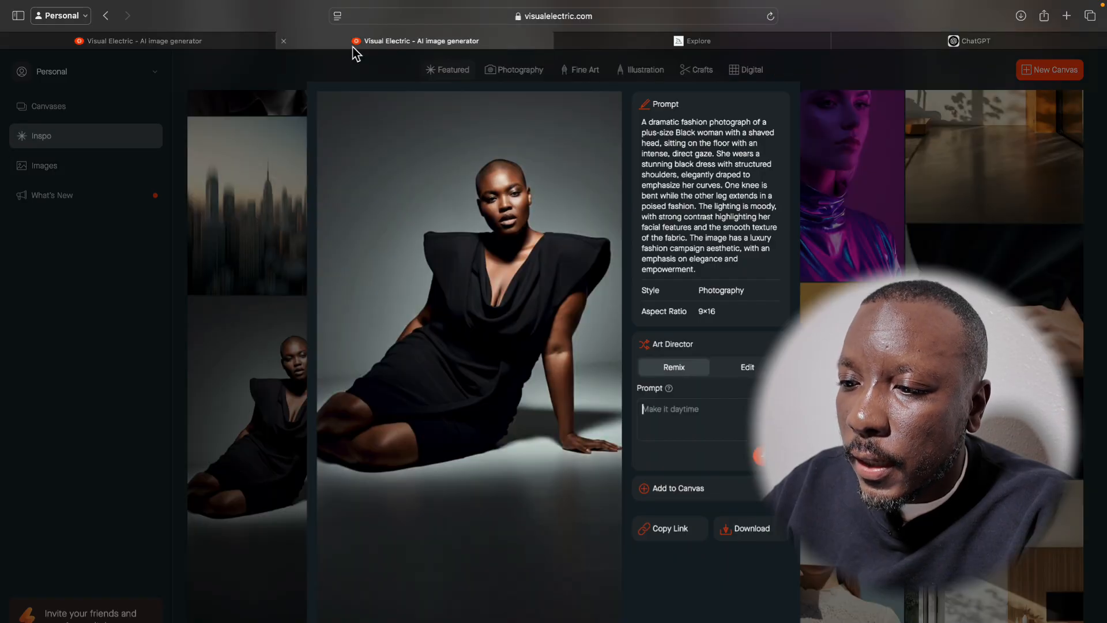
left_click(240, 42)
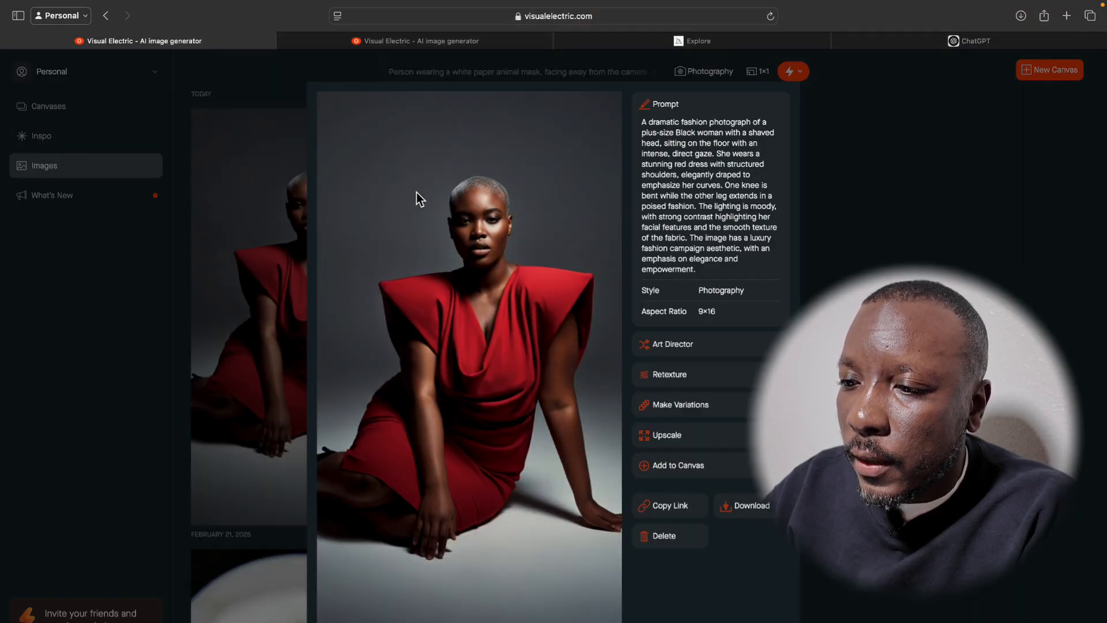
left_click(411, 45)
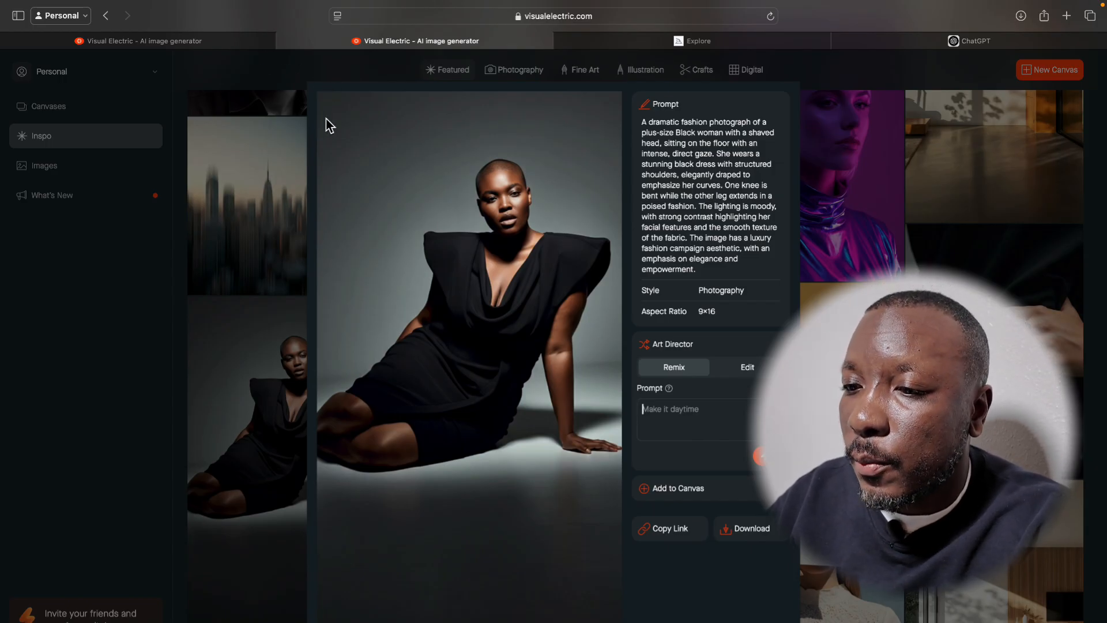
left_click(238, 51)
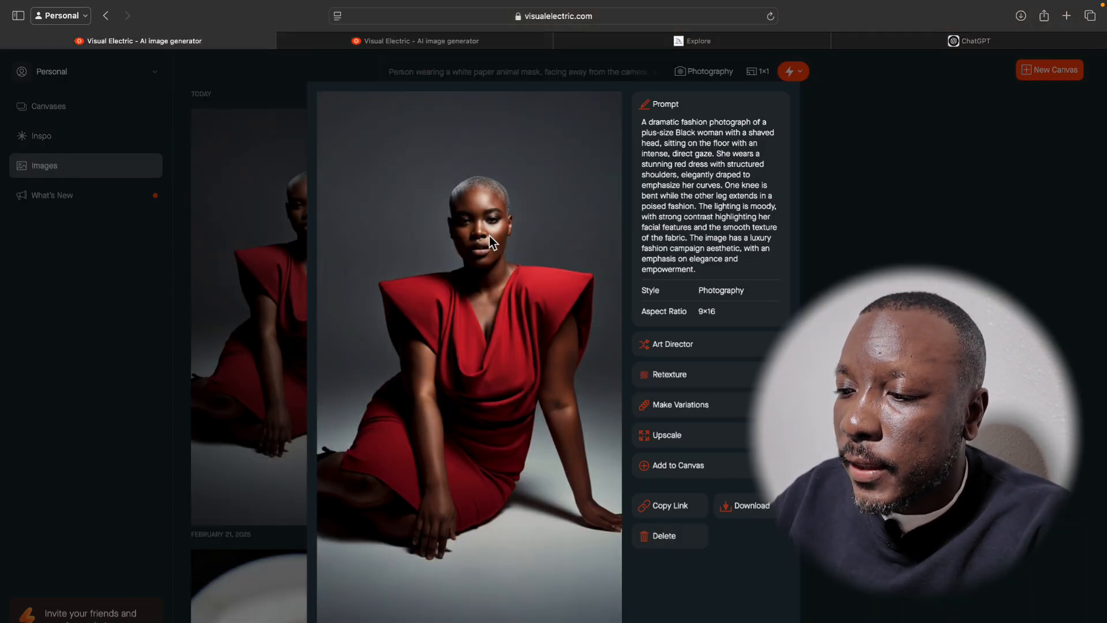
Remix the opened red-dress image with the Art Director prompt "she has braids" and return to the Images overview.
left_click(714, 346)
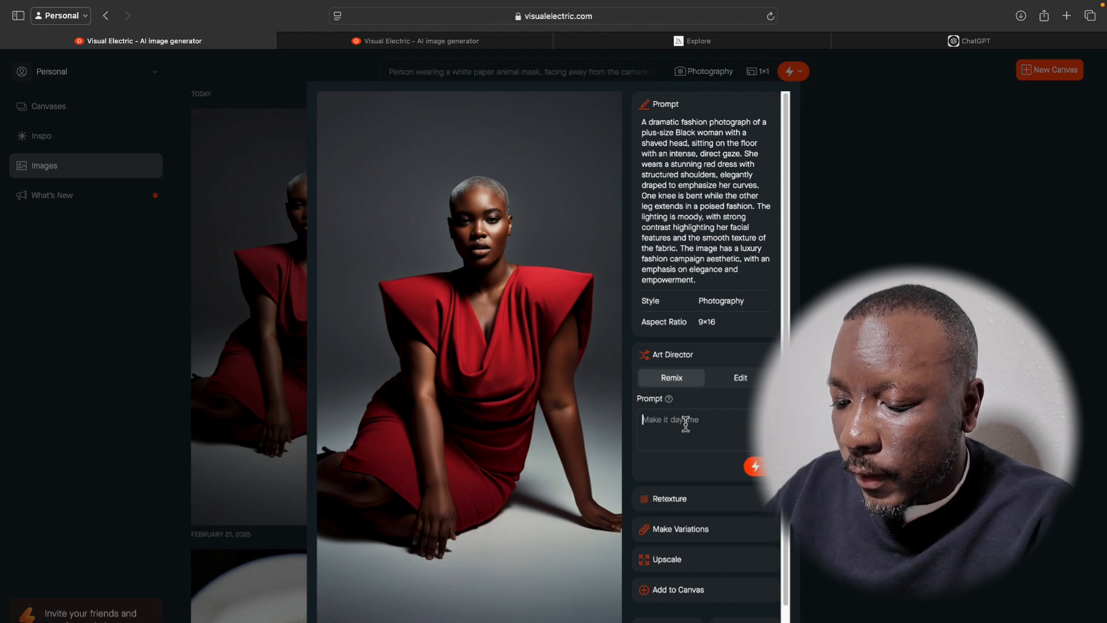
type("she")
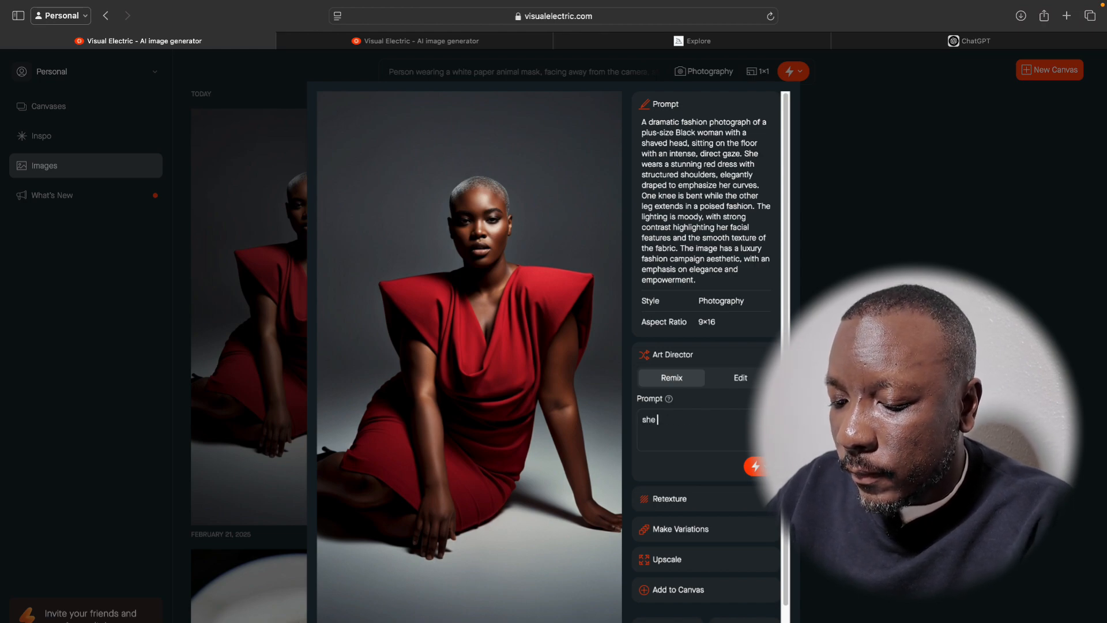
type(" has braids")
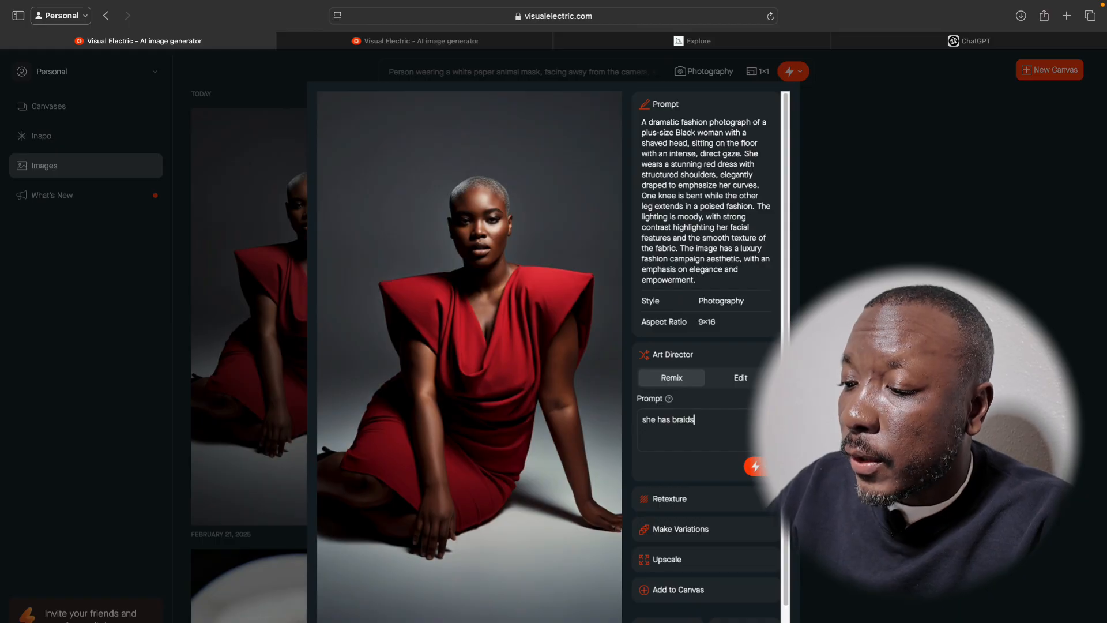
left_click(755, 467)
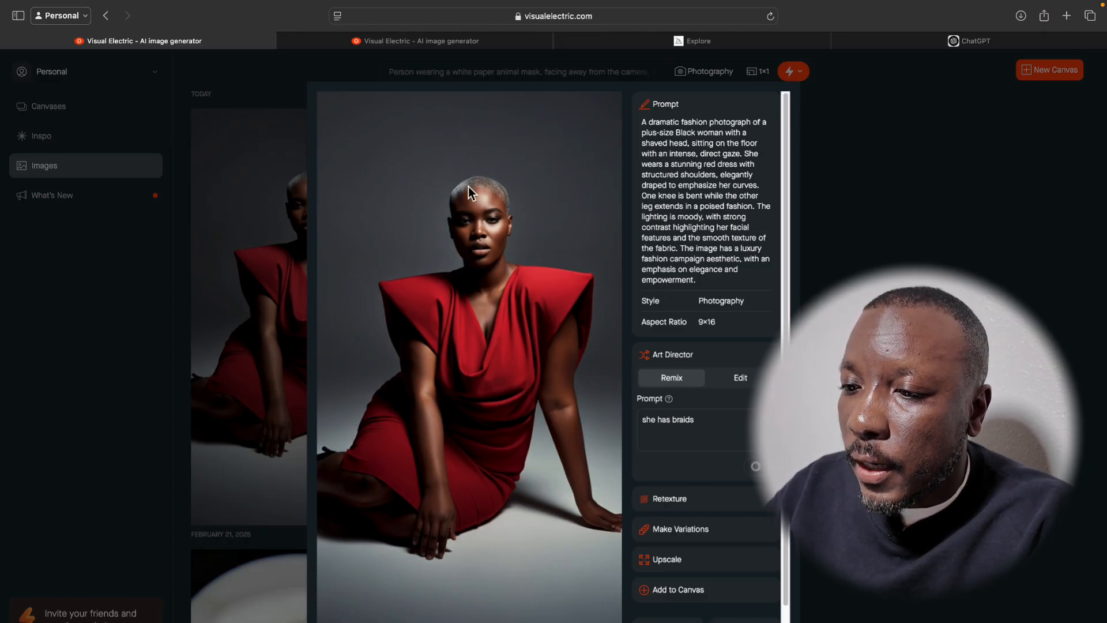
left_click(811, 107)
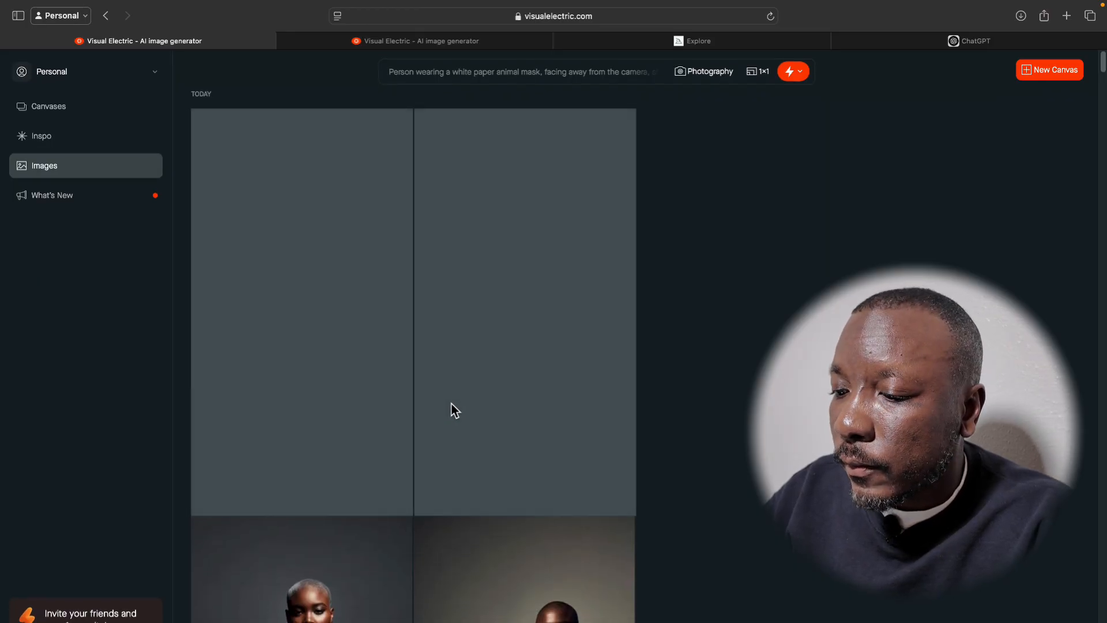
Review the braids remix beside the earlier red-dress images and reload the Images page.
scroll(452, 404, "down", 5)
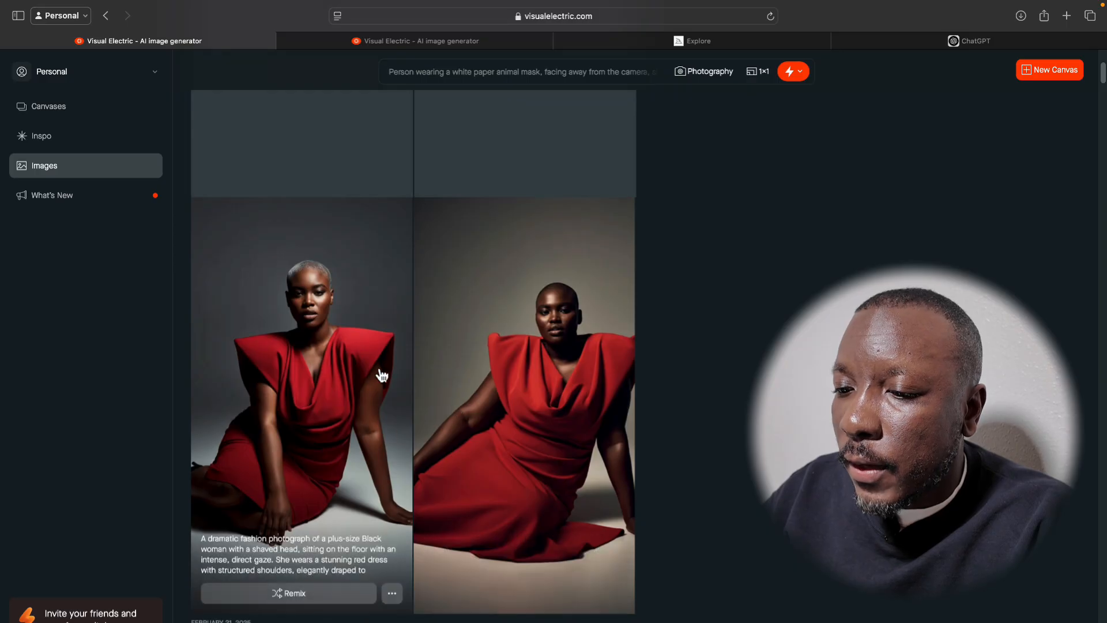
scroll(363, 364, "down", 1)
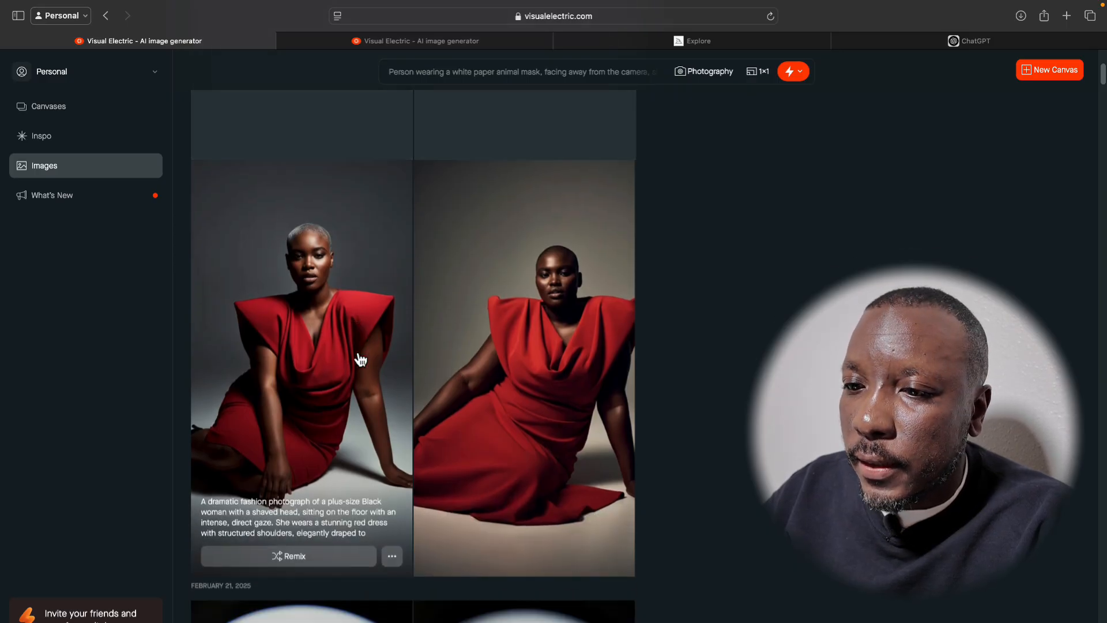
scroll(361, 360, "up", 5)
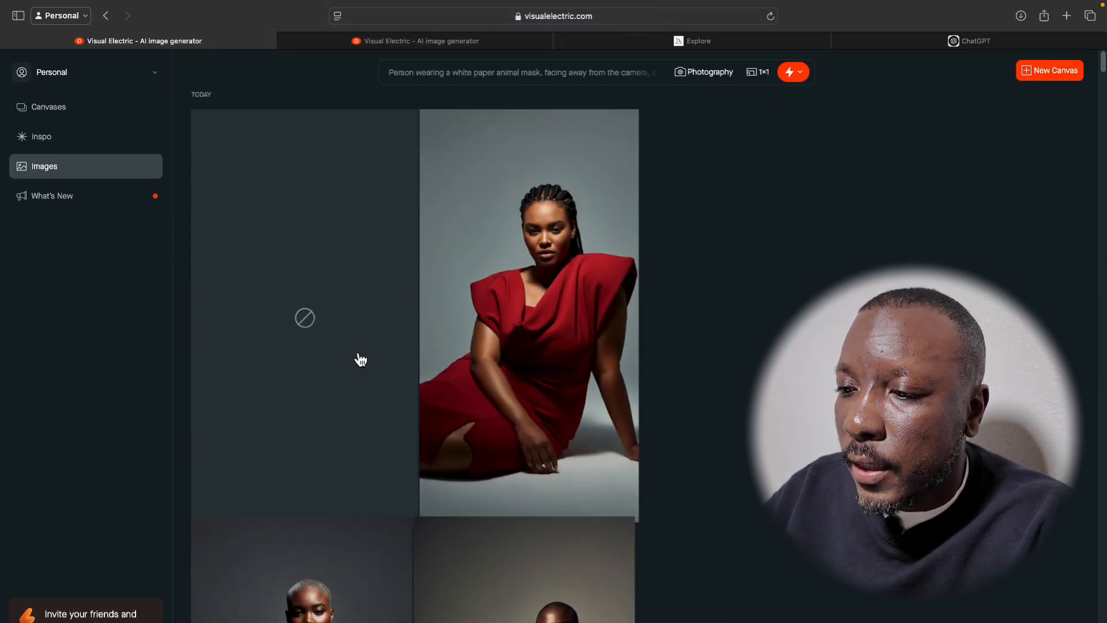
scroll(355, 351, "down", 1)
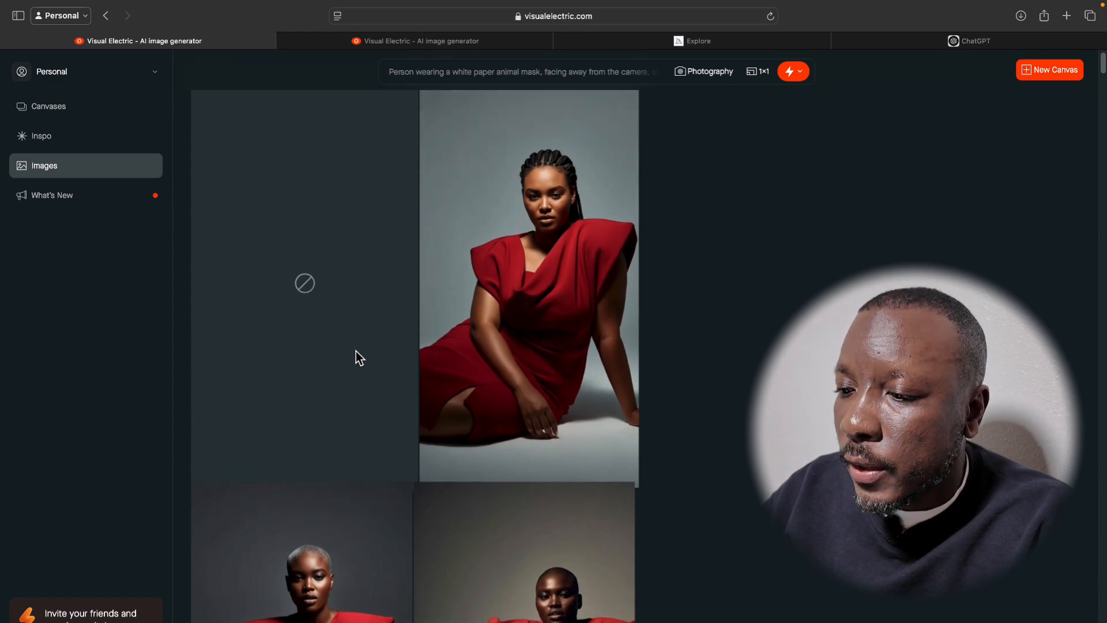
scroll(355, 357, "down", 1)
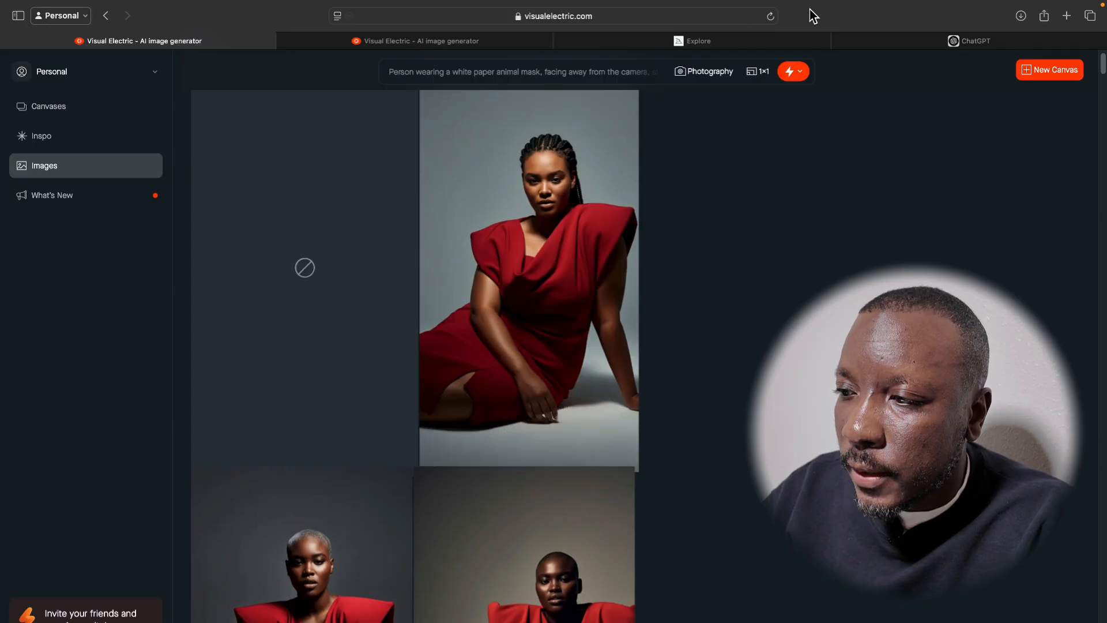
left_click(771, 17)
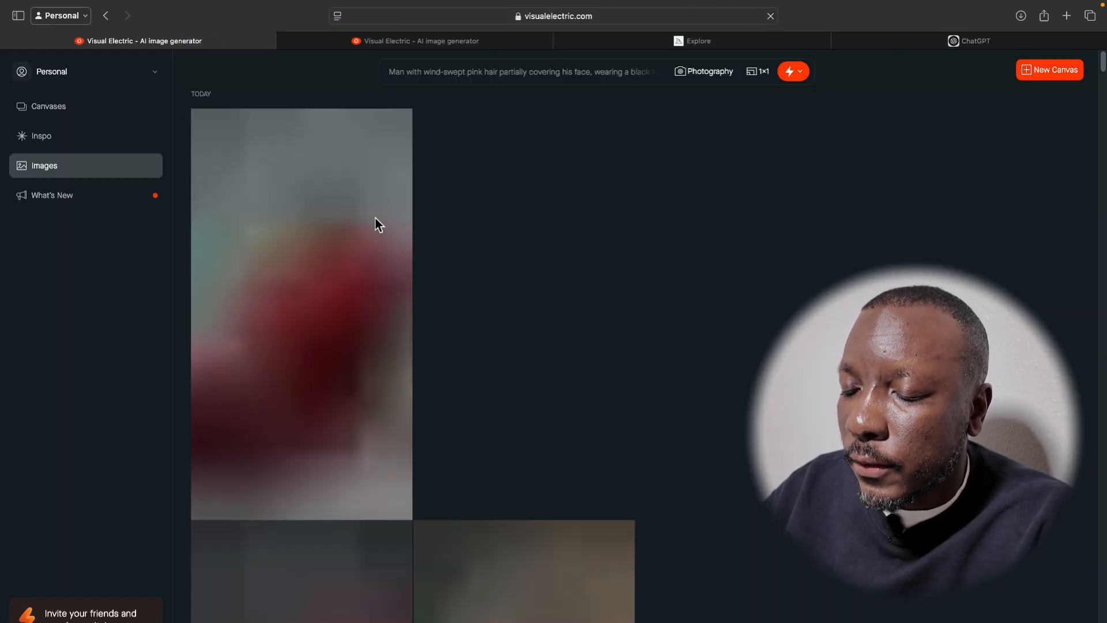
scroll(397, 399, "down", 1)
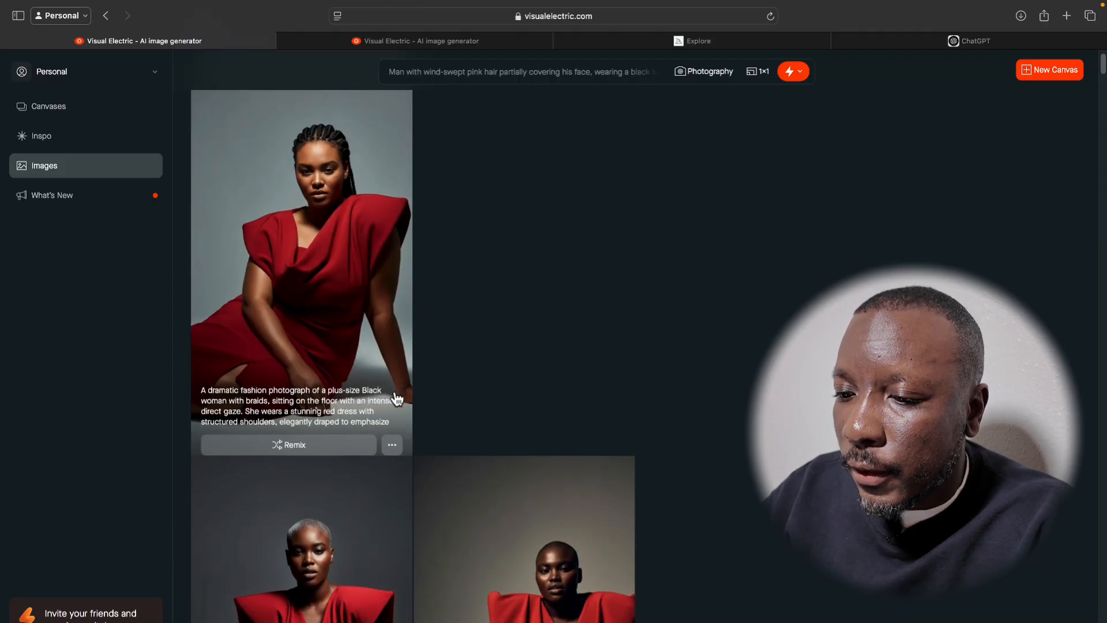
Open the remix of the woman with braids and generate variations of it with the output set to 3 images.
left_click(333, 284)
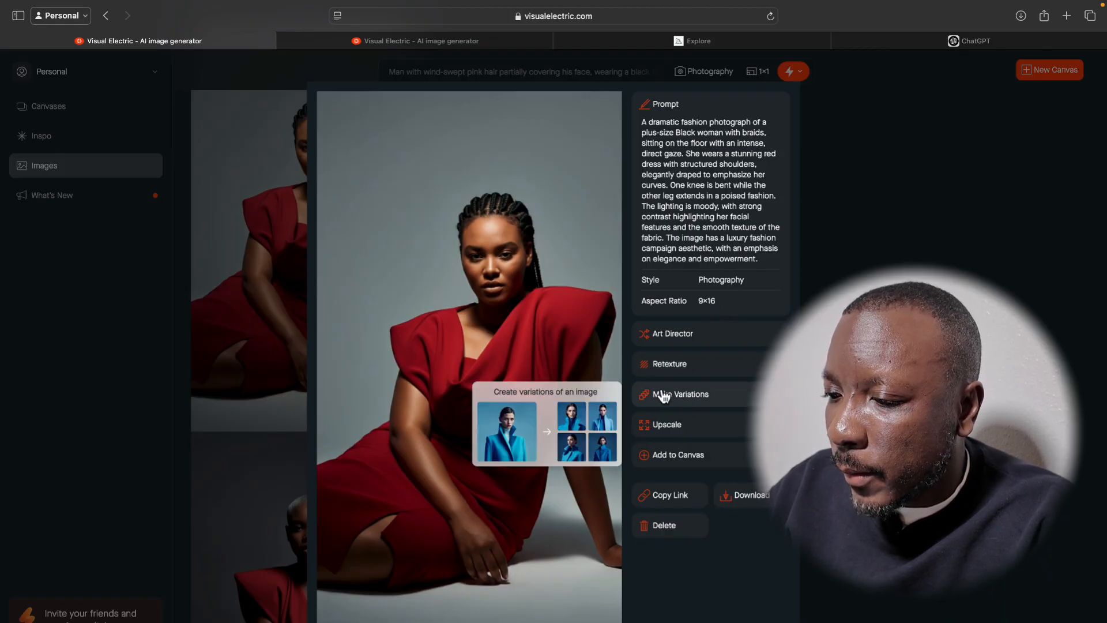
left_click(699, 396)
scroll(696, 455, "down", 5)
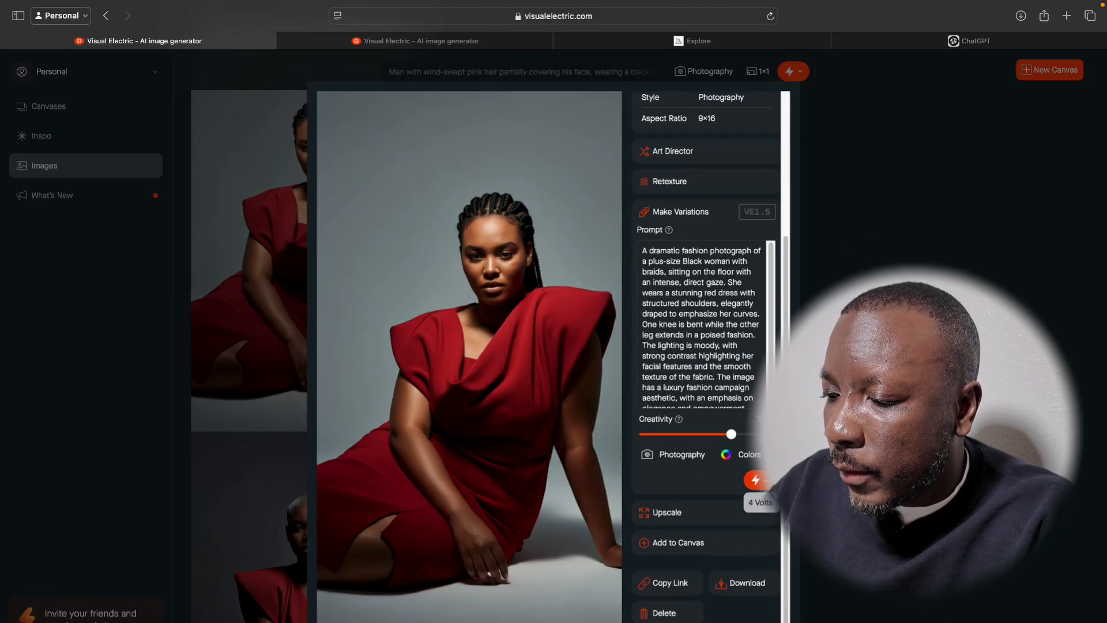
left_click(764, 479)
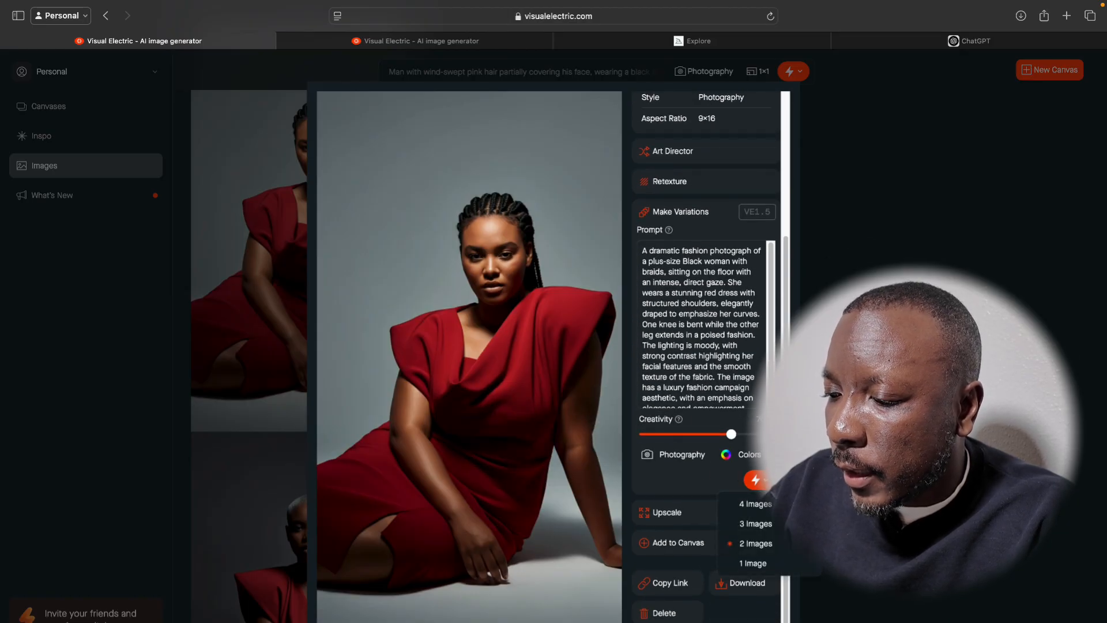
left_click(767, 526)
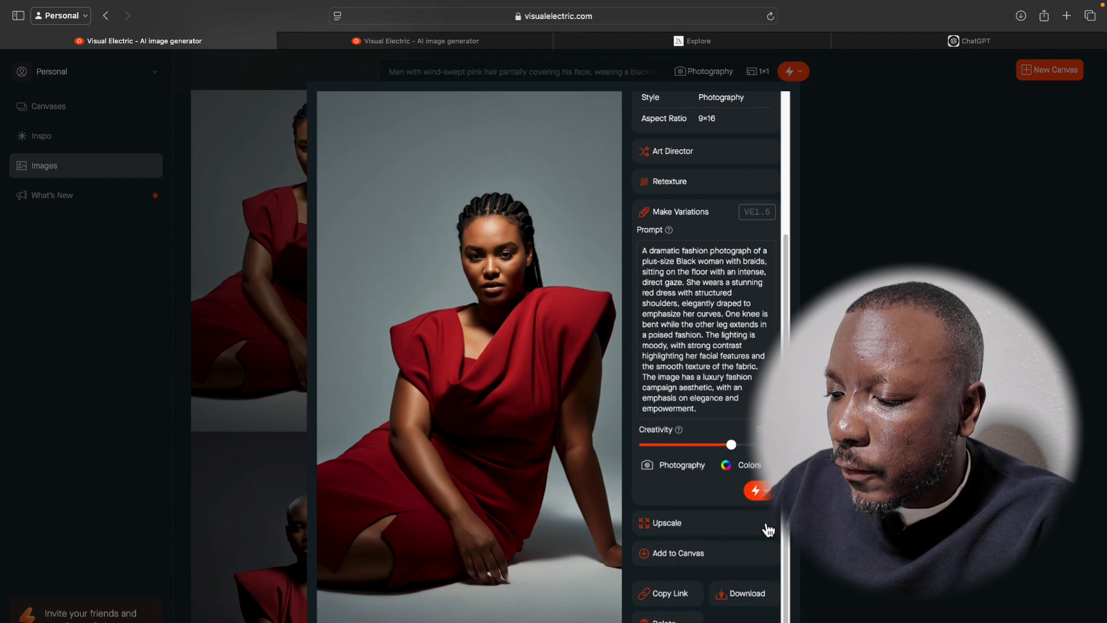
left_click(756, 492)
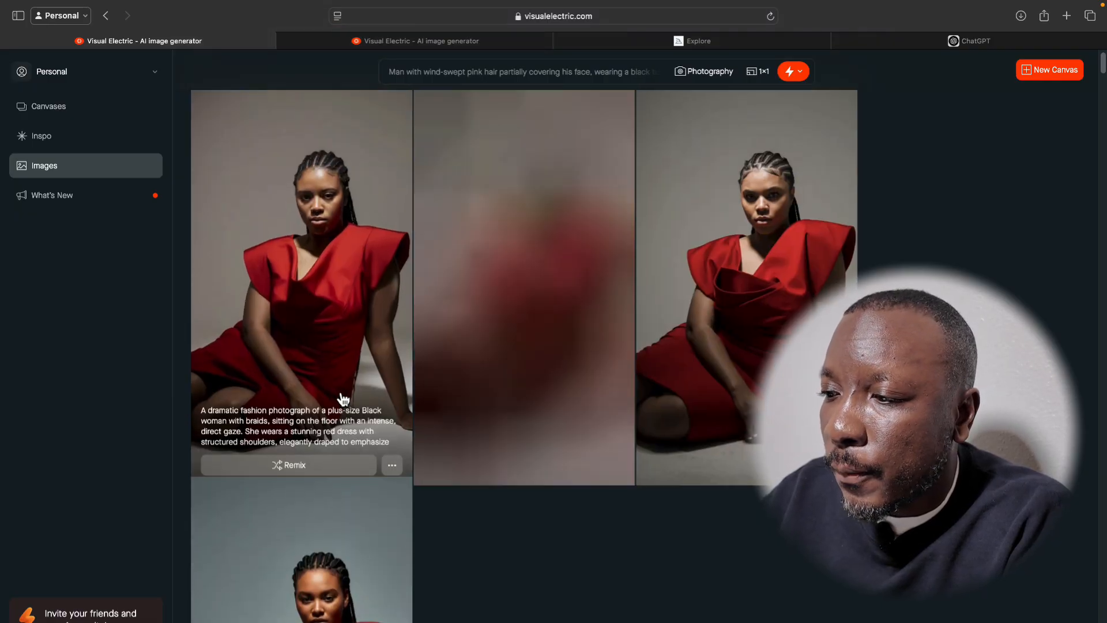
Compare the new variations with the braided source image and the earlier red-dress remixes.
scroll(341, 481, "down", 1)
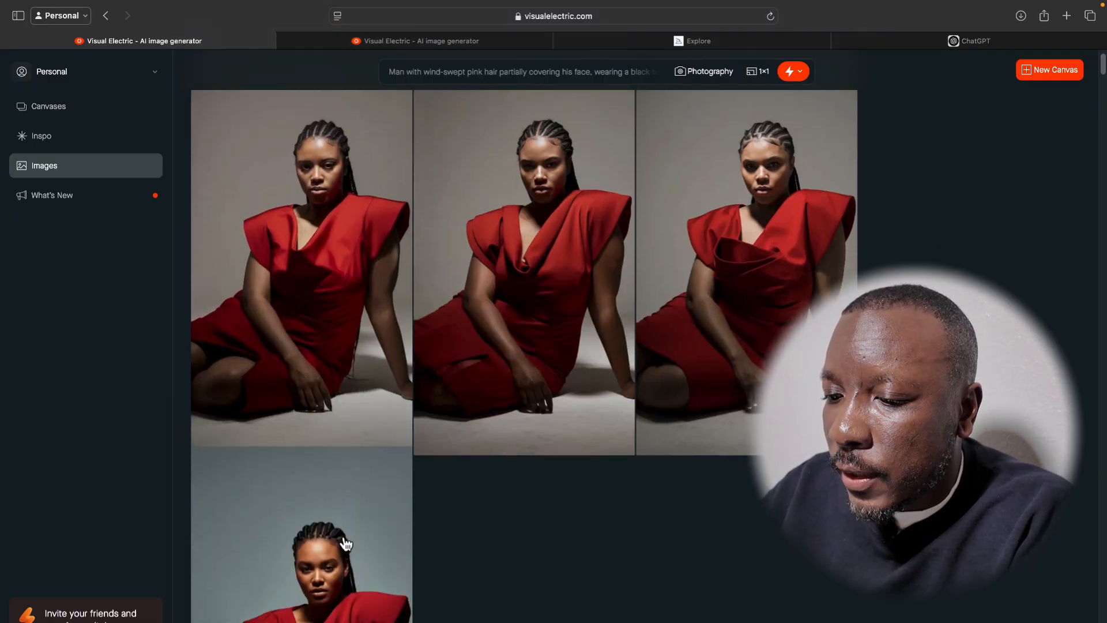
scroll(334, 317, "down", 5)
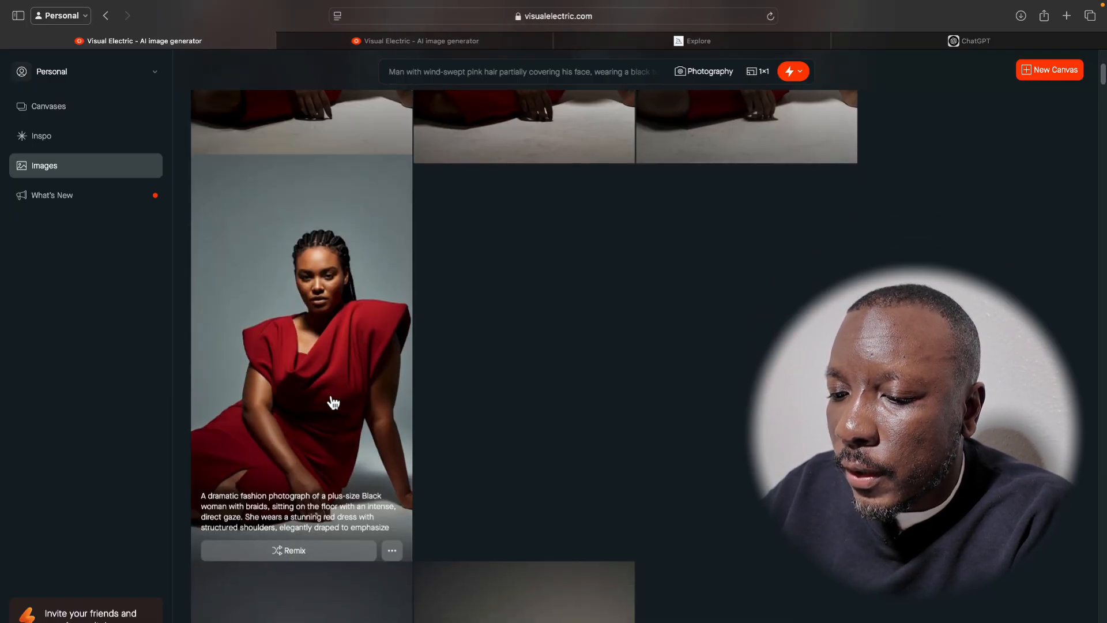
scroll(327, 400, "down", 5)
scroll(326, 488, "up", 8)
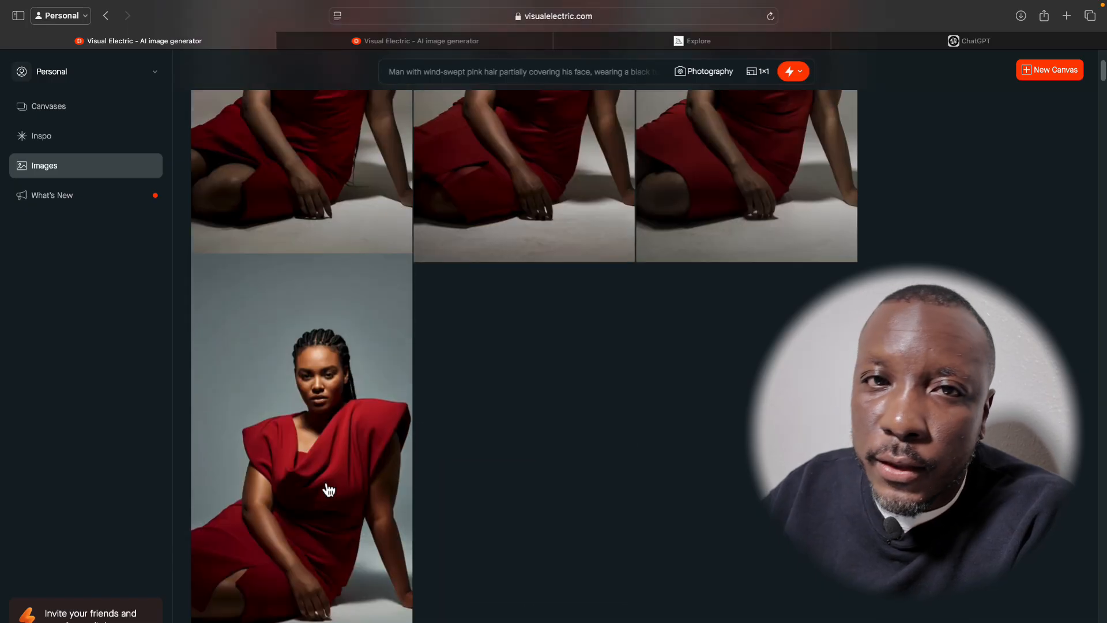
scroll(327, 489, "up", 2)
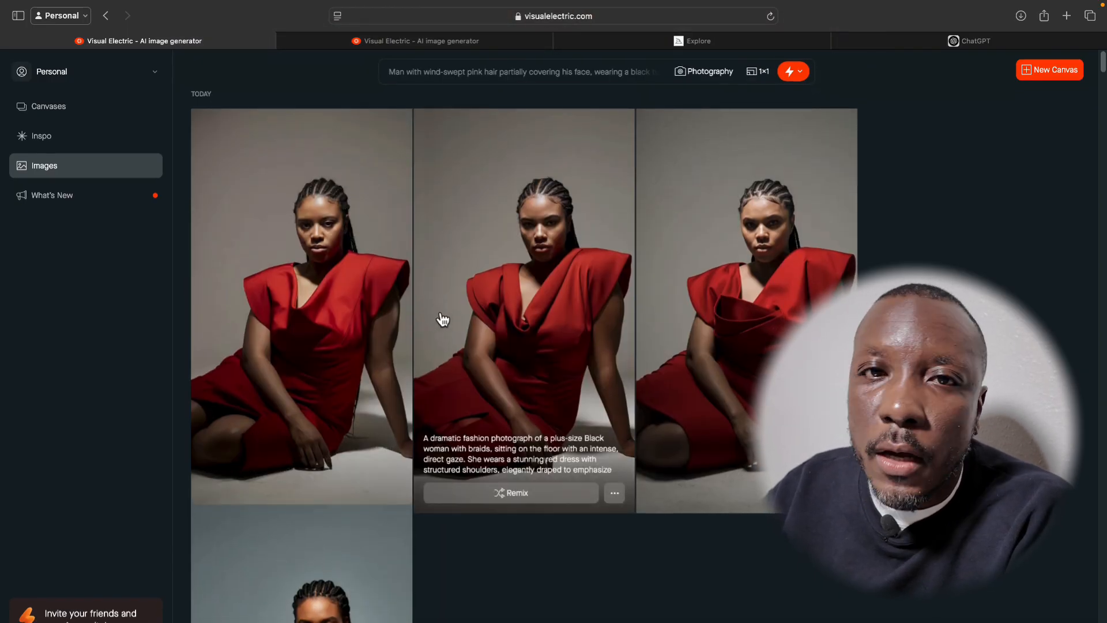
Compare the red-dress remixes with the original black-dress Inspo photo and return to the beginning of the Images overview.
scroll(361, 401, "down", 10)
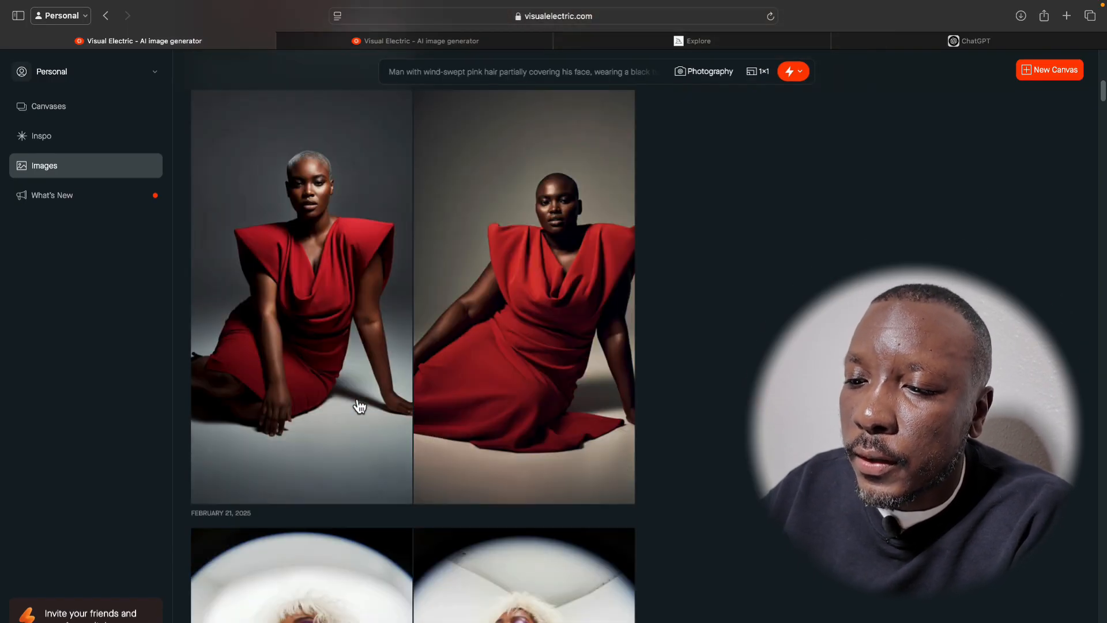
scroll(385, 434, "down", 1)
scroll(385, 434, "up", 2)
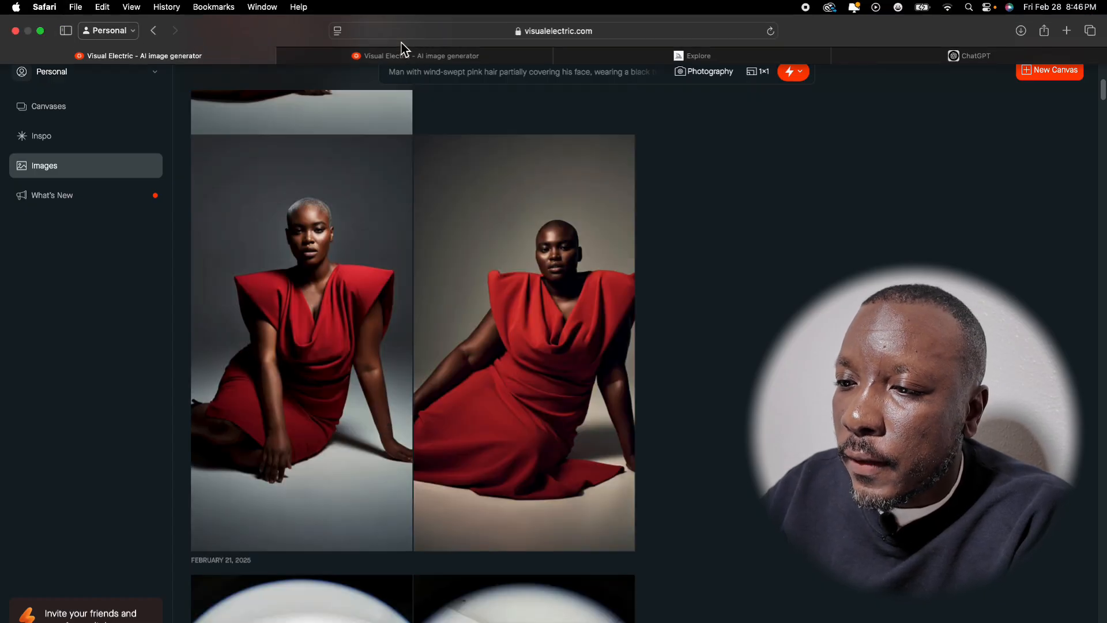
left_click(401, 55)
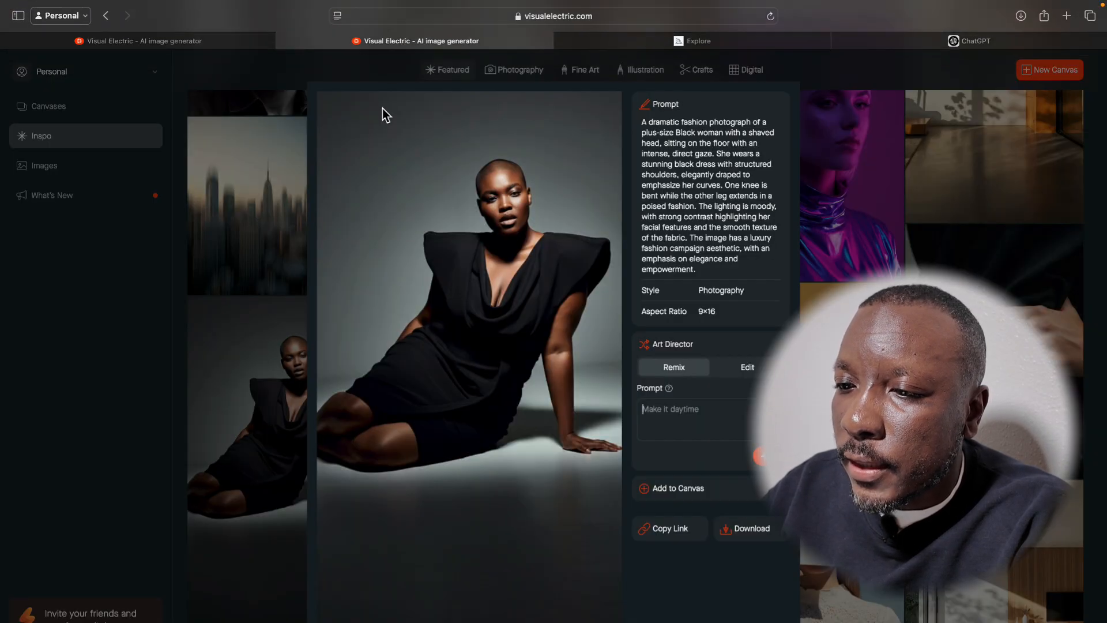
left_click(236, 40)
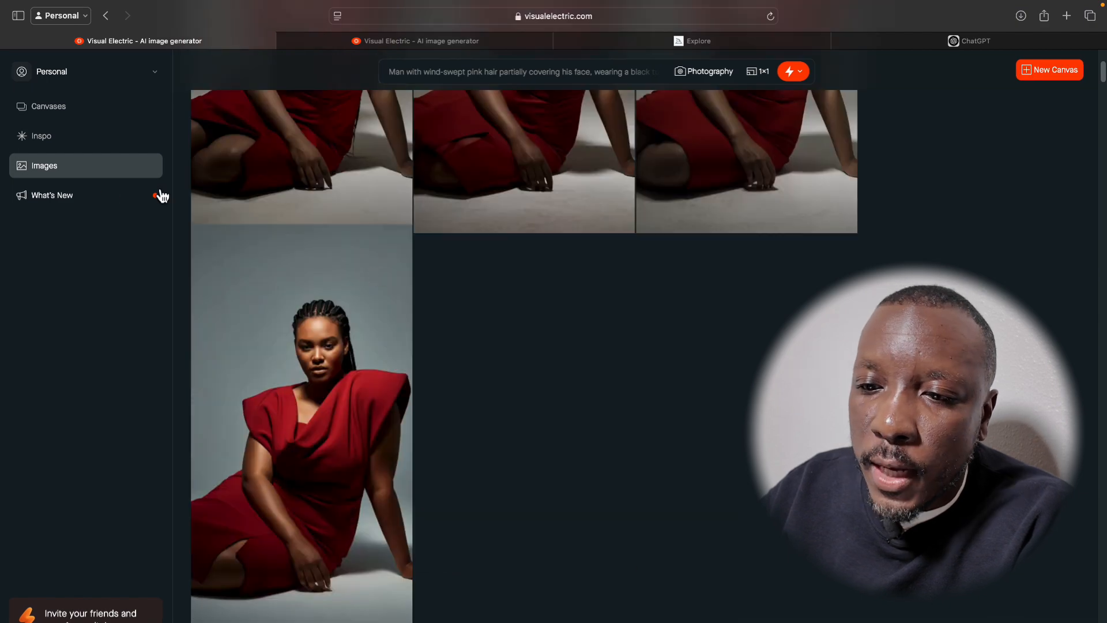
left_click(81, 172)
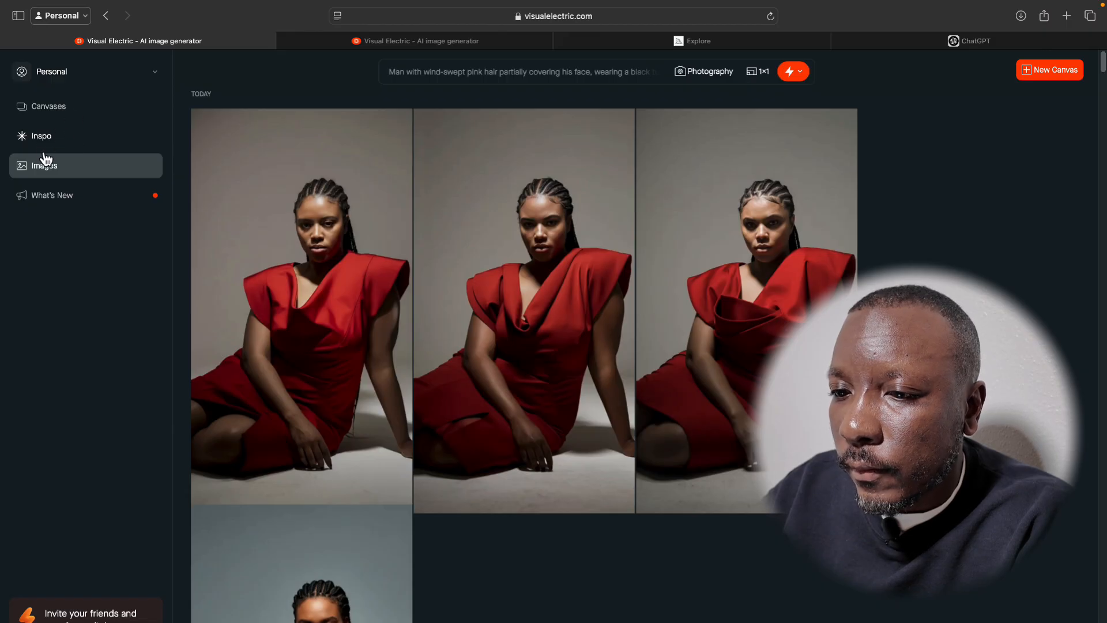
left_click(415, 15)
left_click(159, 160)
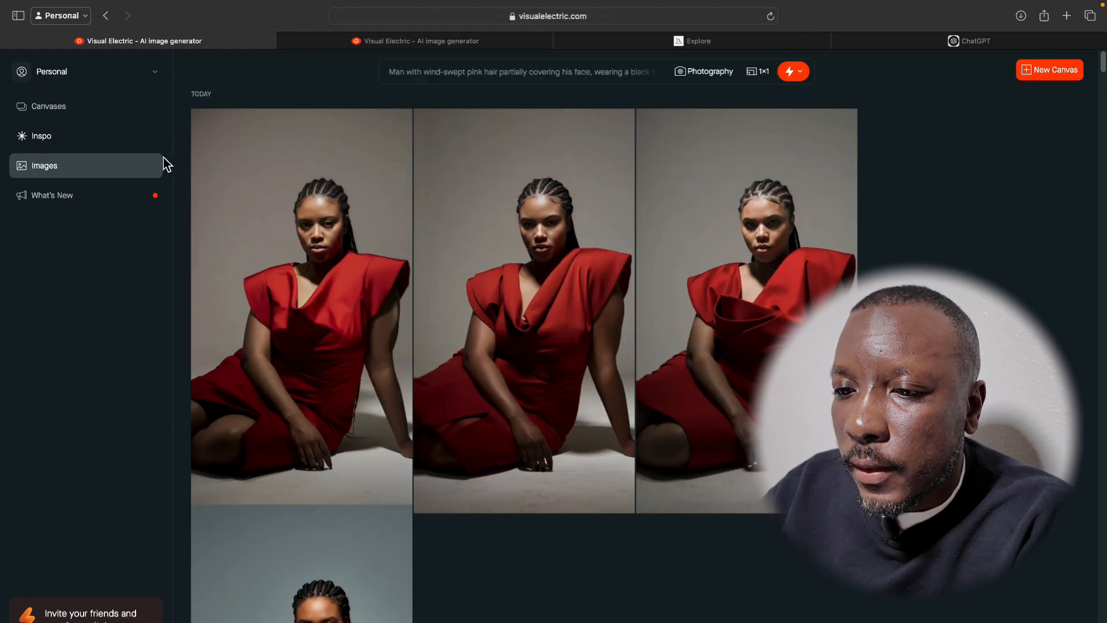
Browse the Featured images in the Inspo gallery for photos that could serve as starting points.
left_click(49, 140)
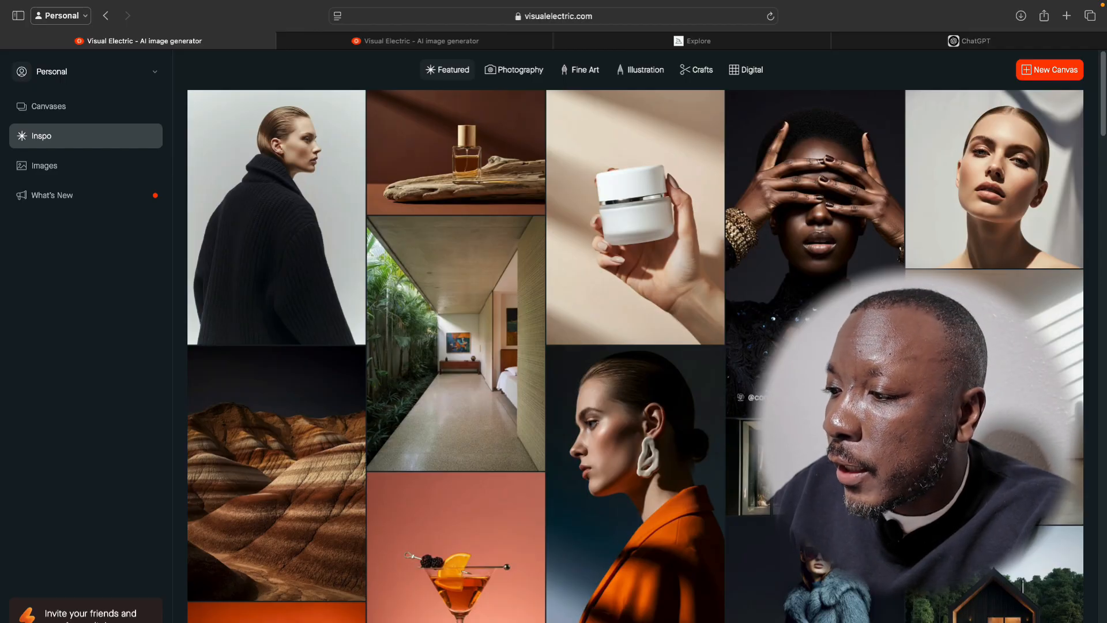
scroll(677, 358, "down", 5)
scroll(807, 323, "down", 7)
scroll(807, 323, "up", 5)
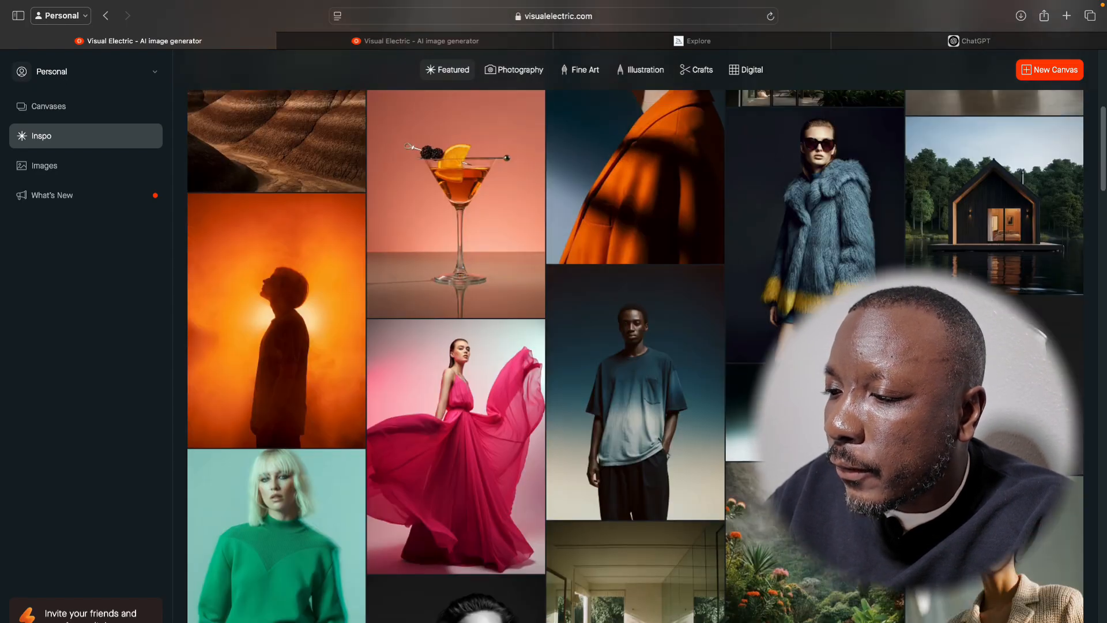
scroll(807, 323, "down", 7)
scroll(807, 323, "down", 14)
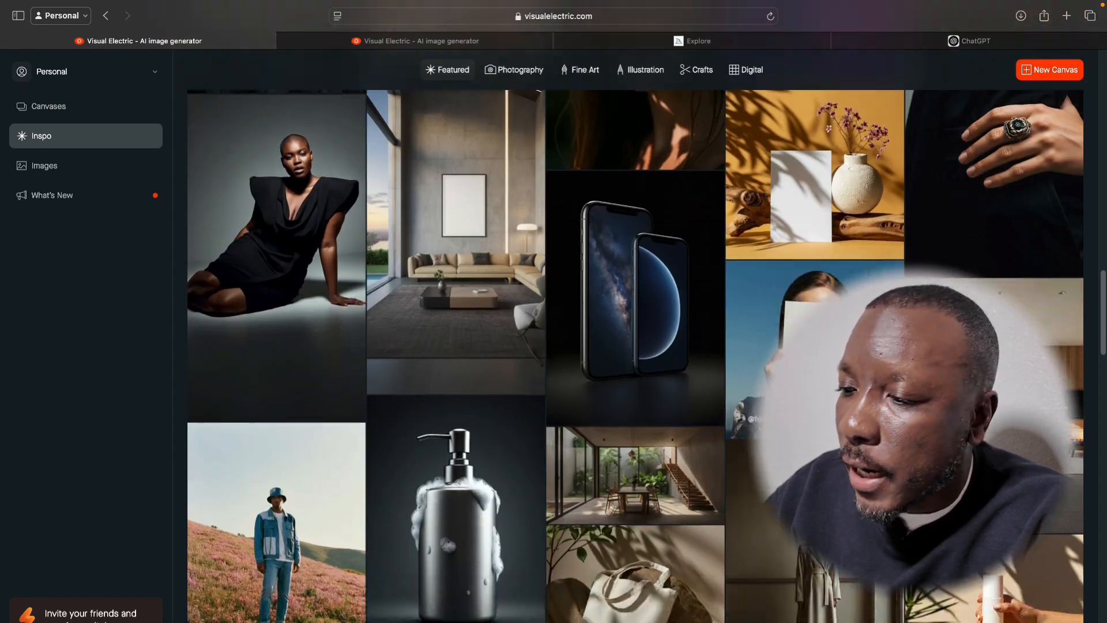
scroll(807, 323, "up", 9)
scroll(808, 288, "down", 15)
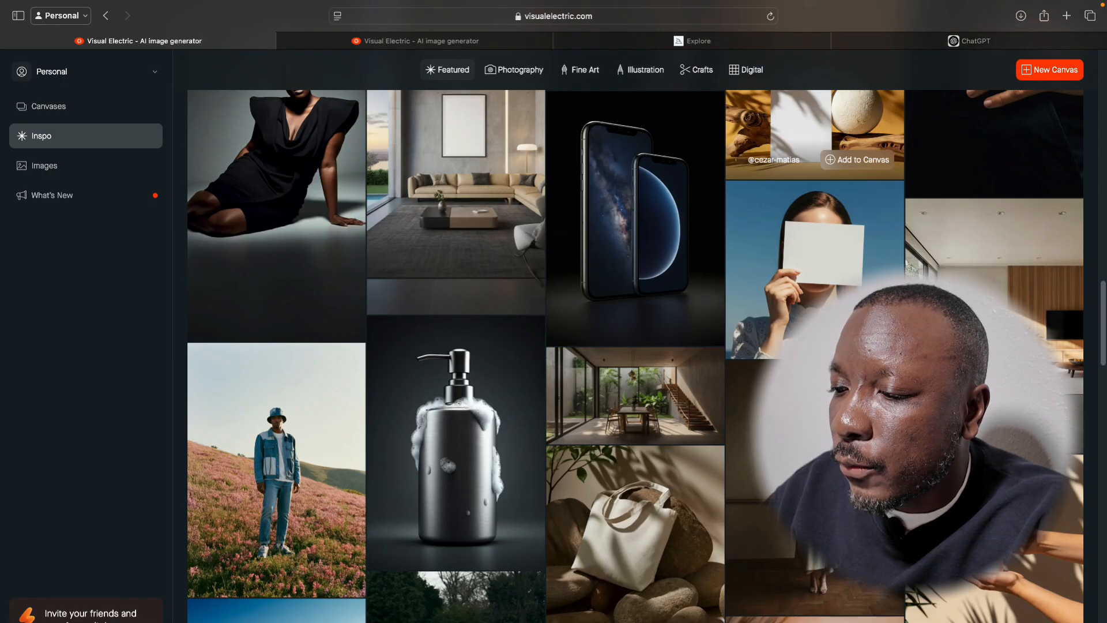
scroll(807, 323, "down", 6)
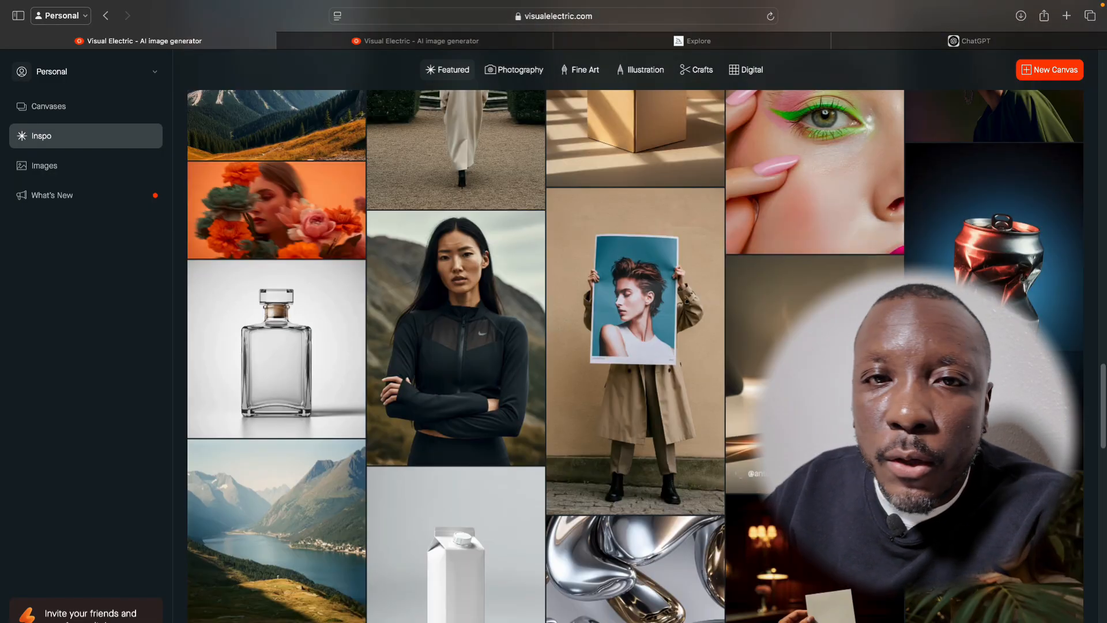
scroll(807, 322, "down", 1)
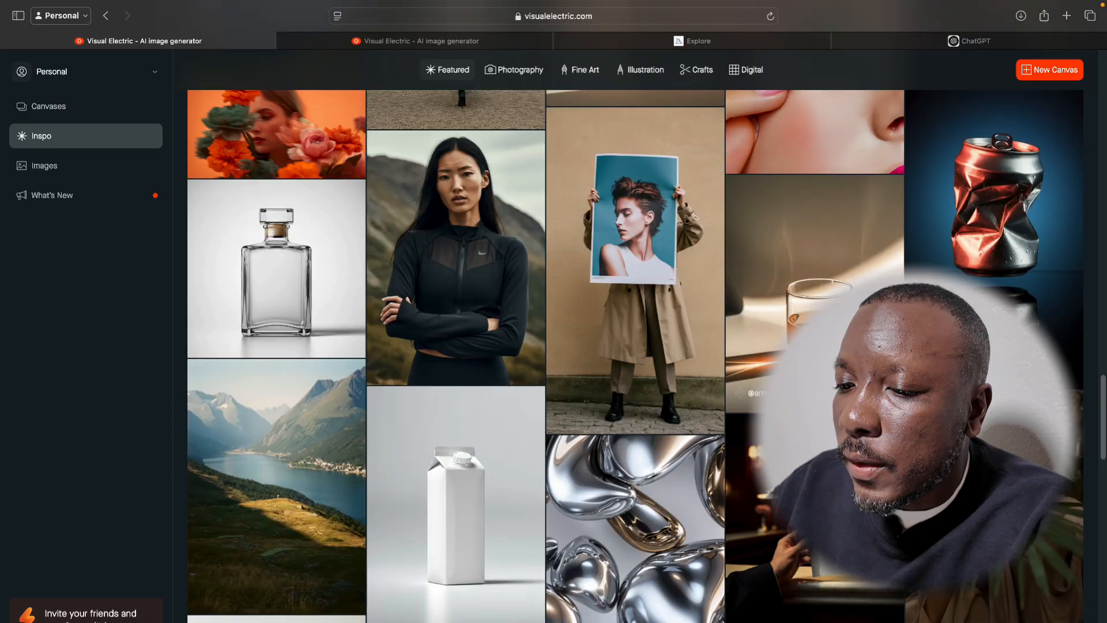
scroll(807, 260, "down", 10)
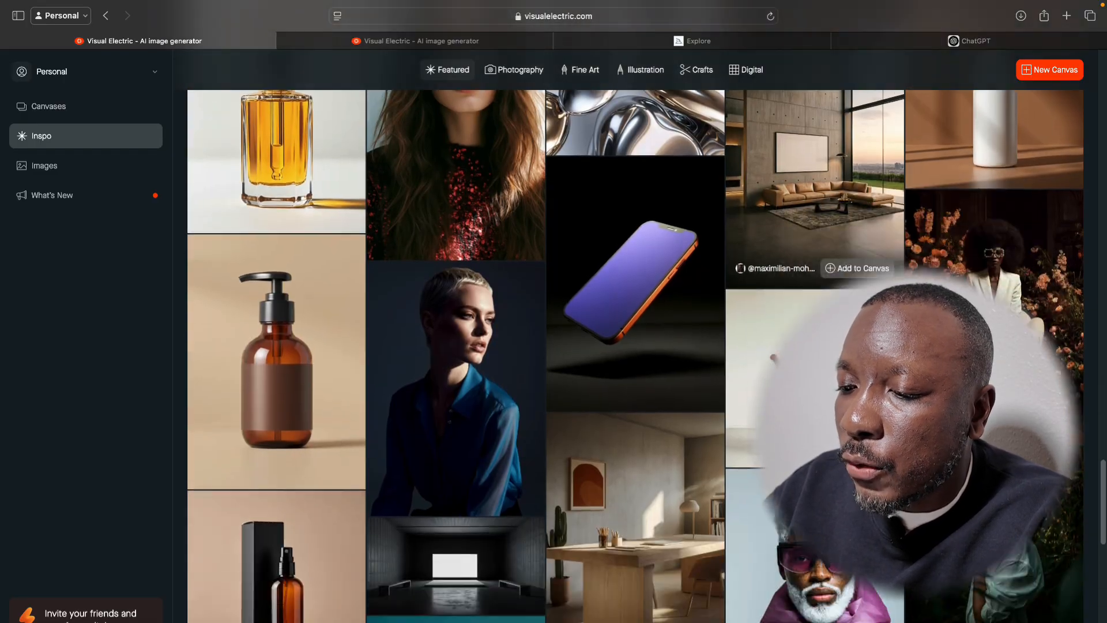
scroll(807, 323, "down", 3)
scroll(807, 404, "down", 2)
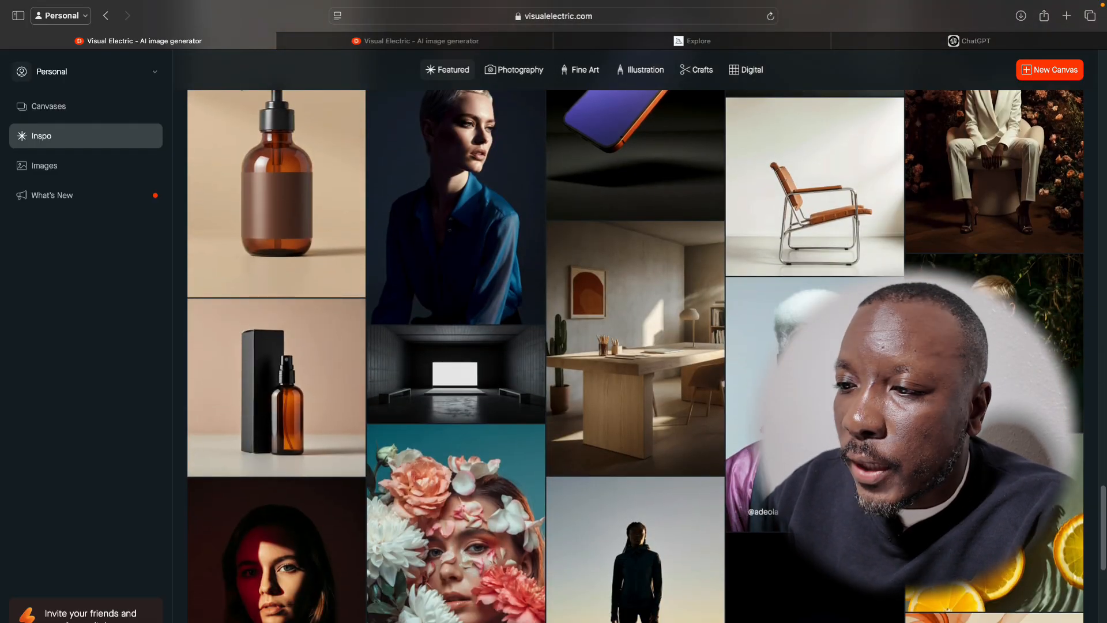
scroll(595, 260, "up", 15)
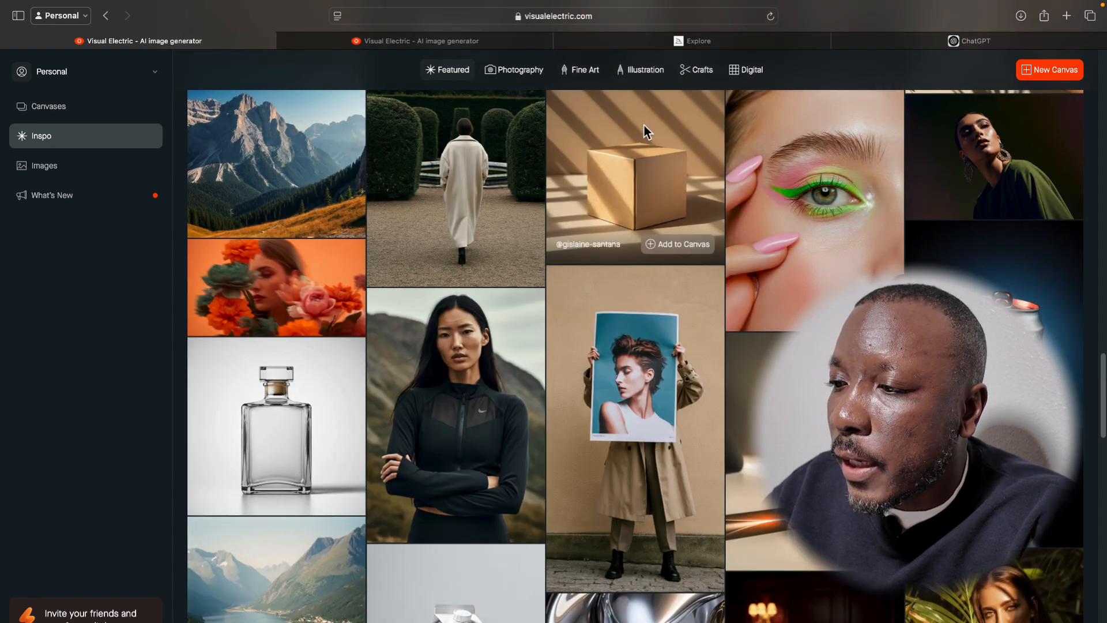
Create a new blank canvas, and show the saved canvases in the other Visual Electric browser tab.
left_click(1028, 71)
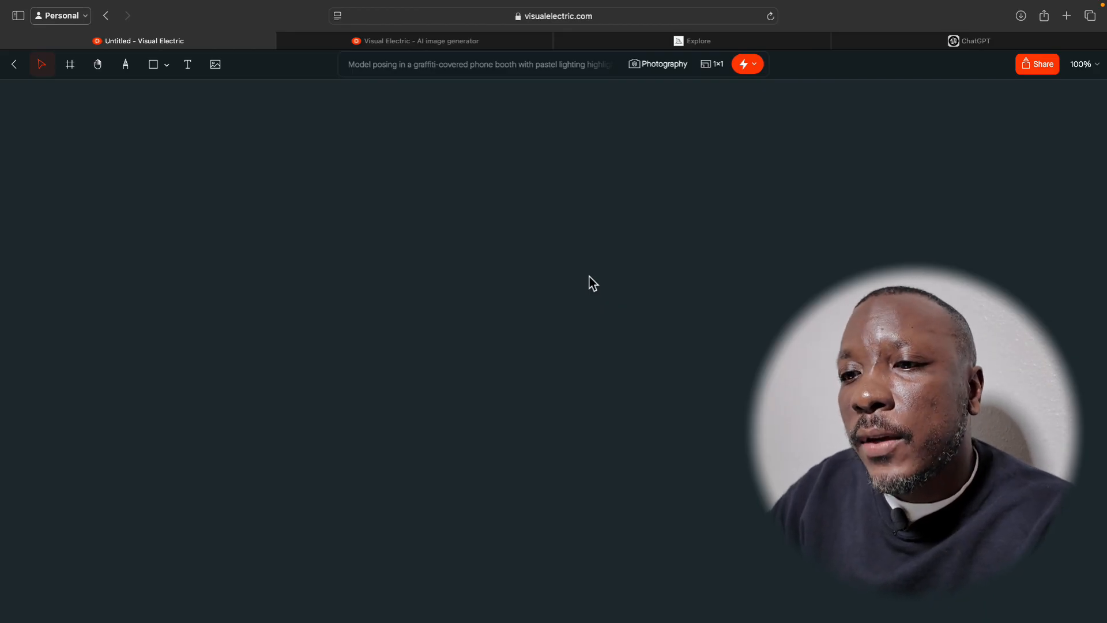
left_click(454, 38)
left_click(48, 112)
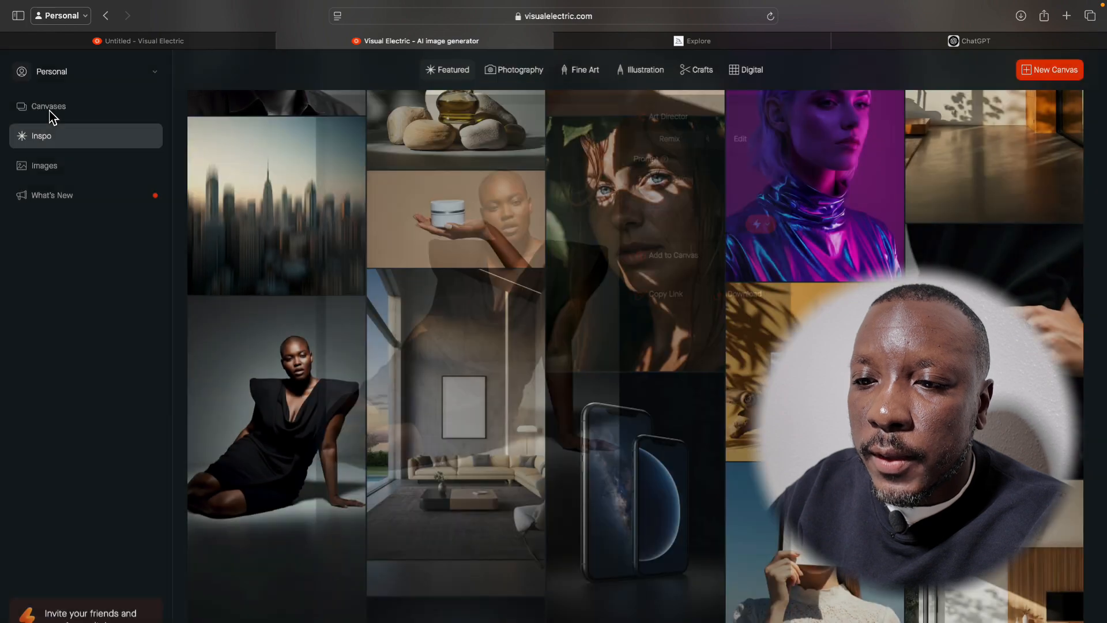
left_click(47, 116)
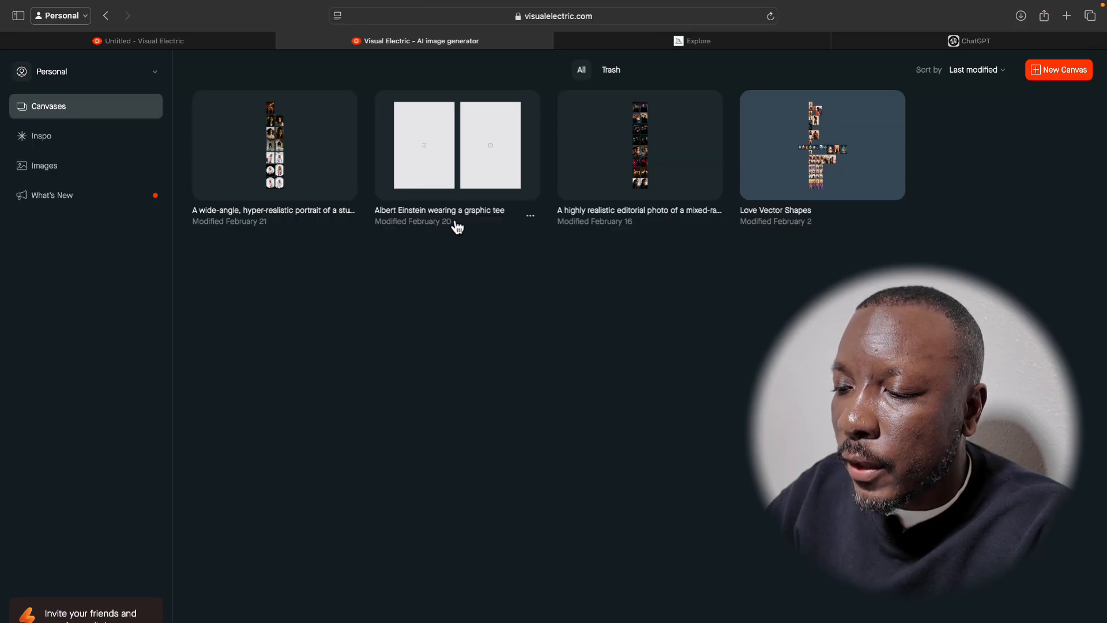
Open the Love Vector Shapes canvas and examine its collection of couple and portrait illustrations.
left_click(801, 170)
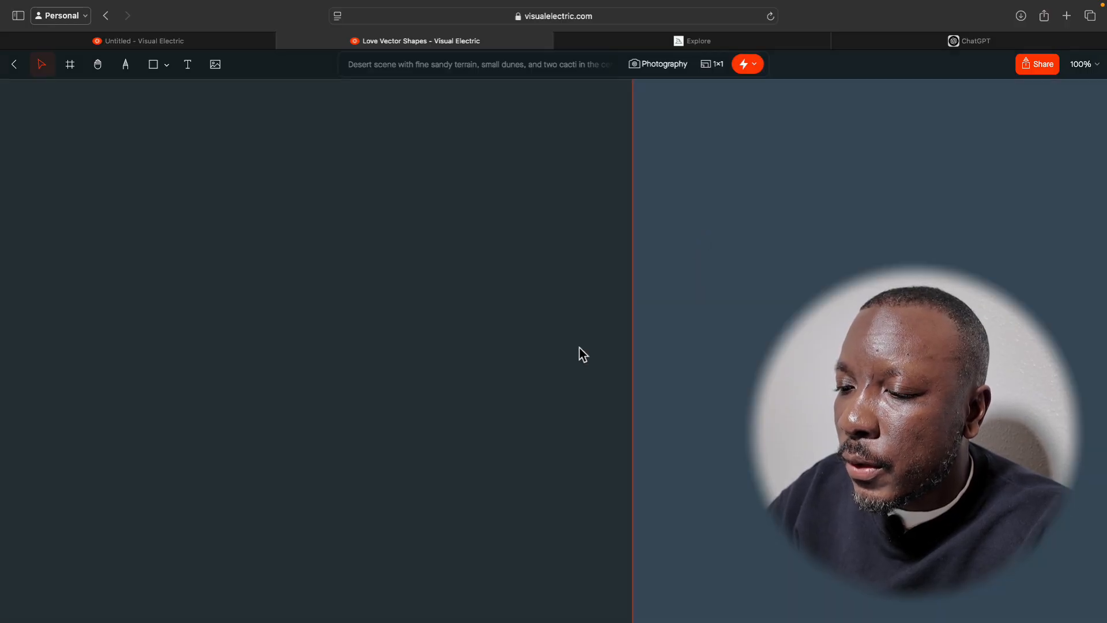
scroll(578, 353, "down", 5)
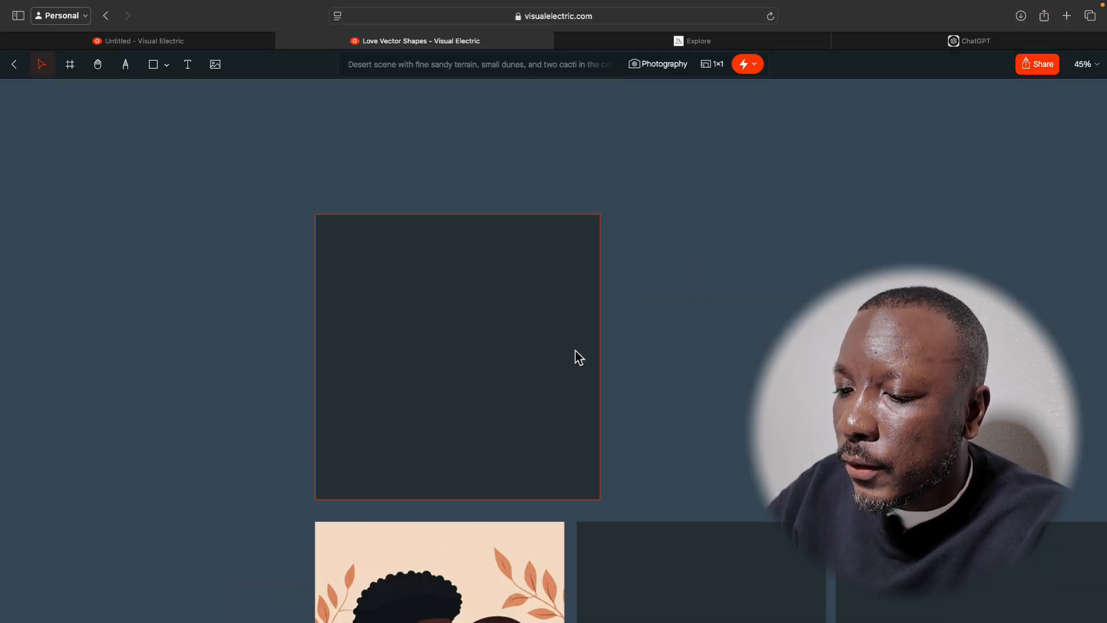
scroll(575, 350, "down", 5)
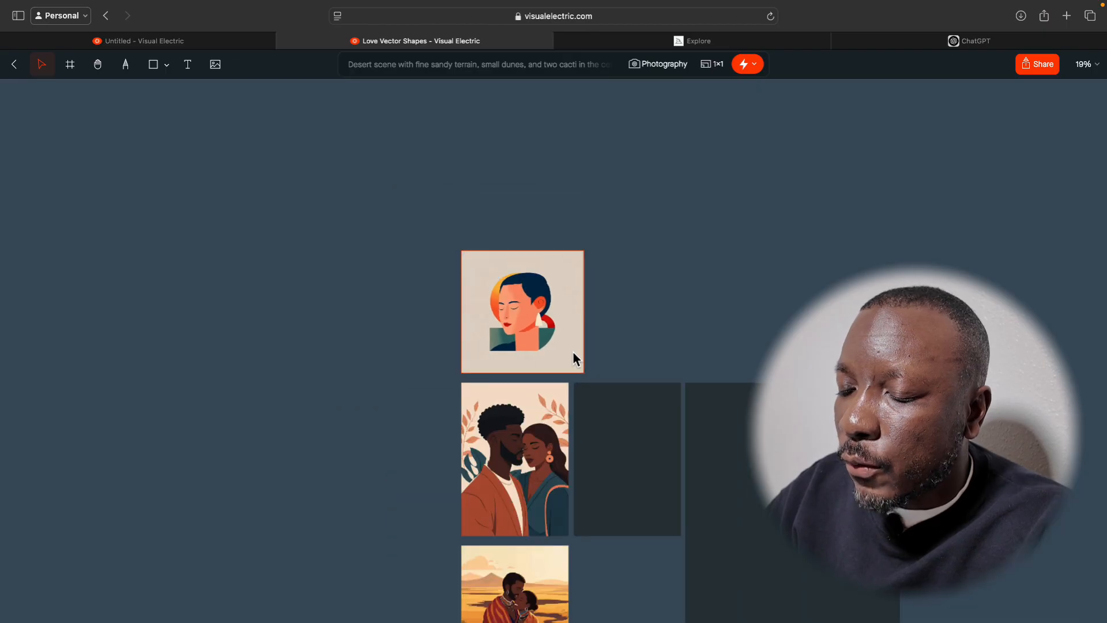
scroll(655, 385, "down", 5)
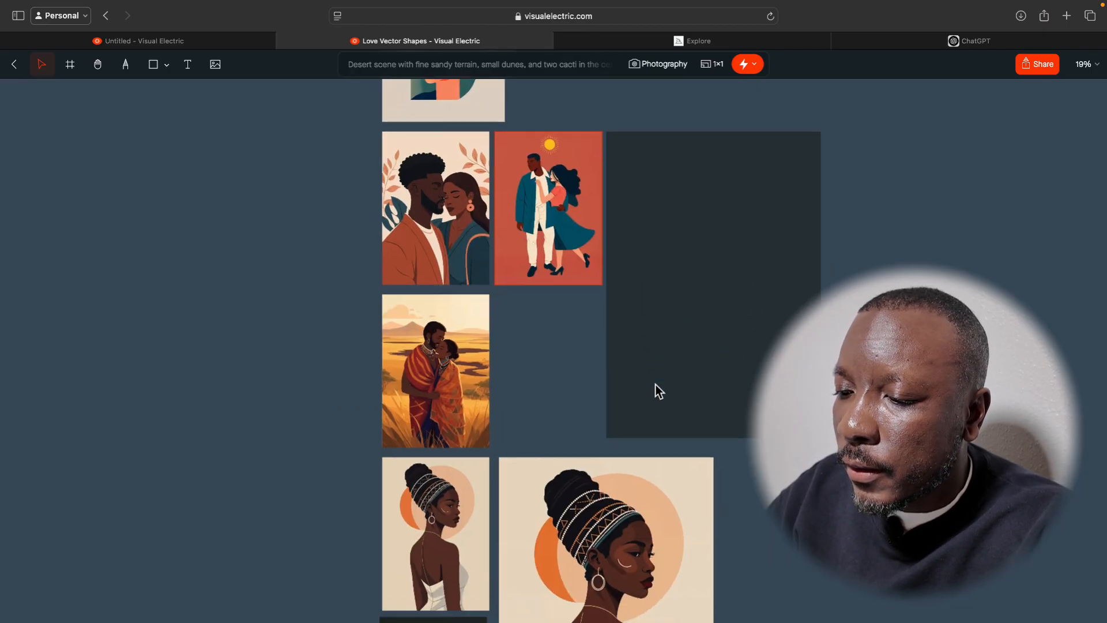
scroll(656, 386, "down", 5)
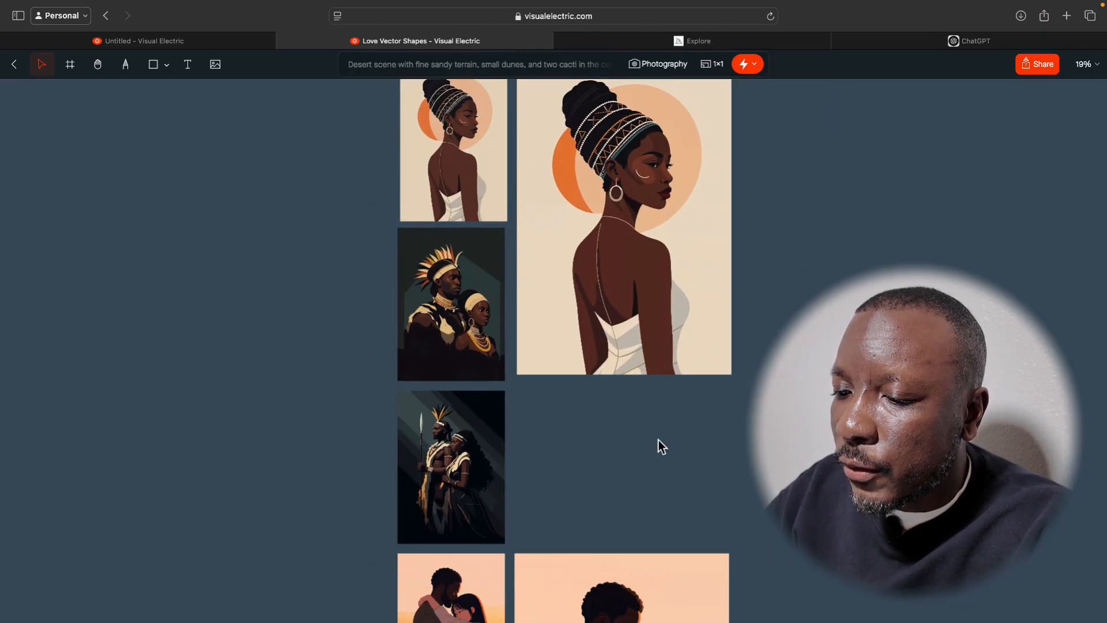
scroll(693, 555, "down", 8)
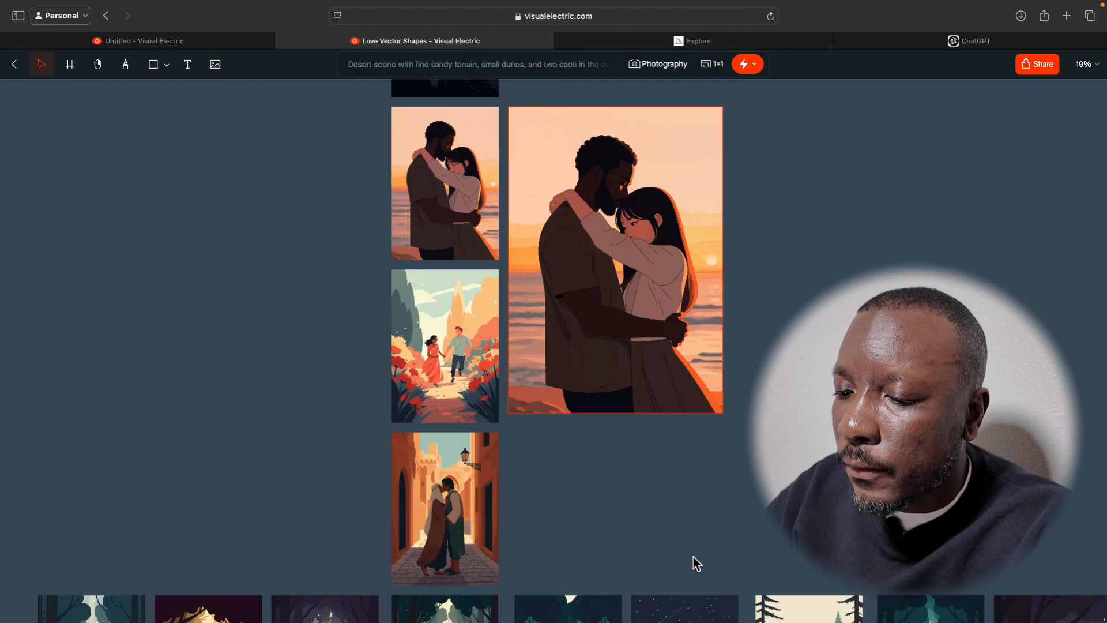
scroll(693, 556, "down", 10)
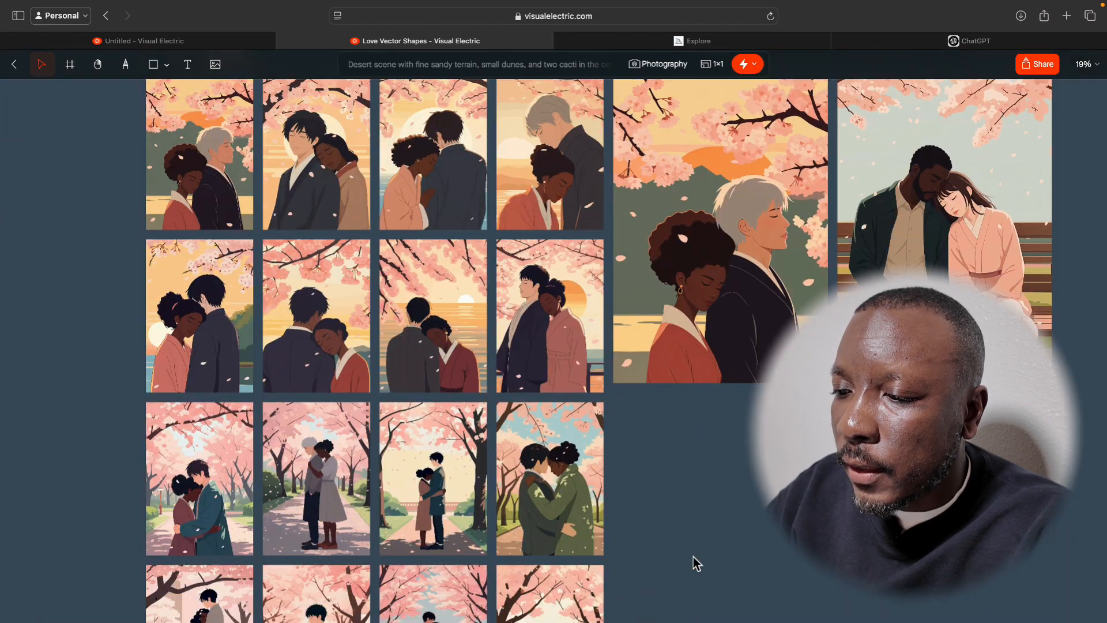
scroll(693, 556, "down", 10)
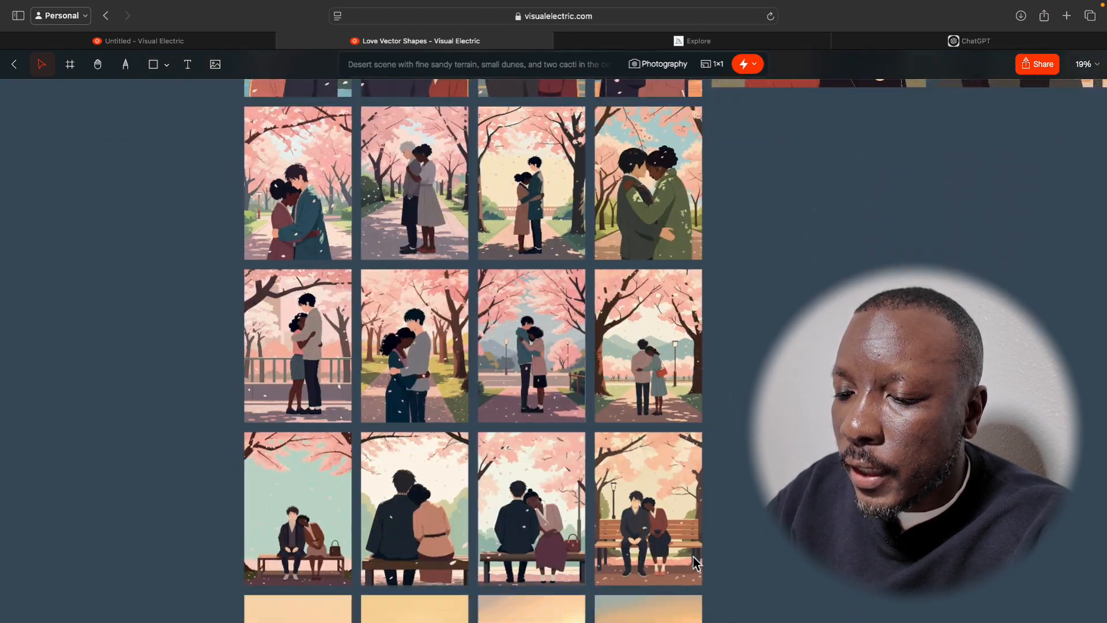
scroll(695, 562, "down", 8)
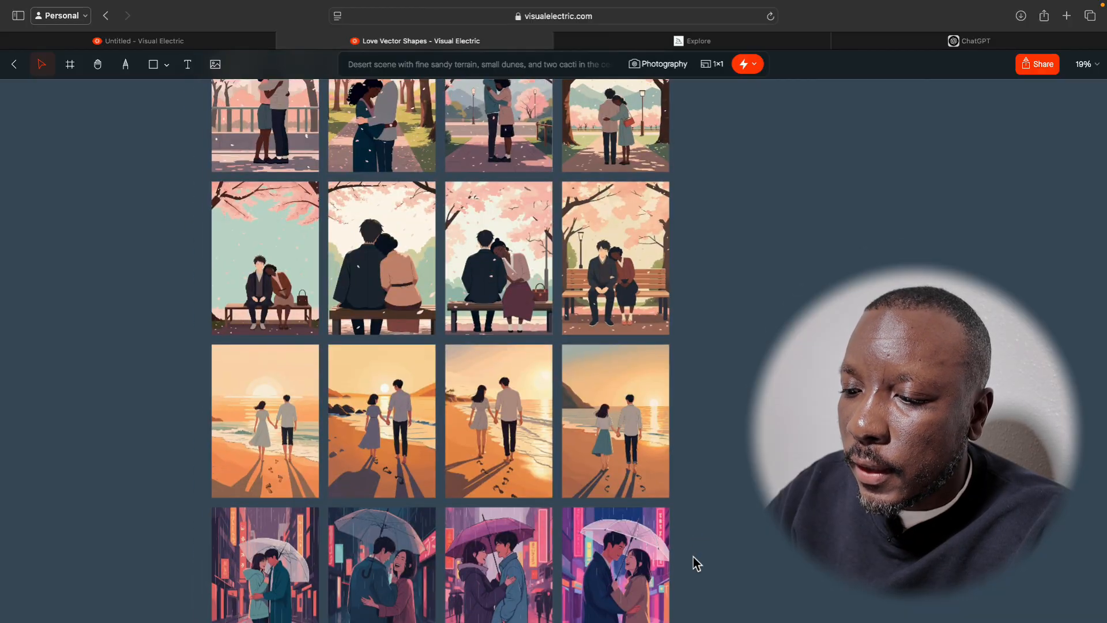
scroll(693, 557, "down", 15)
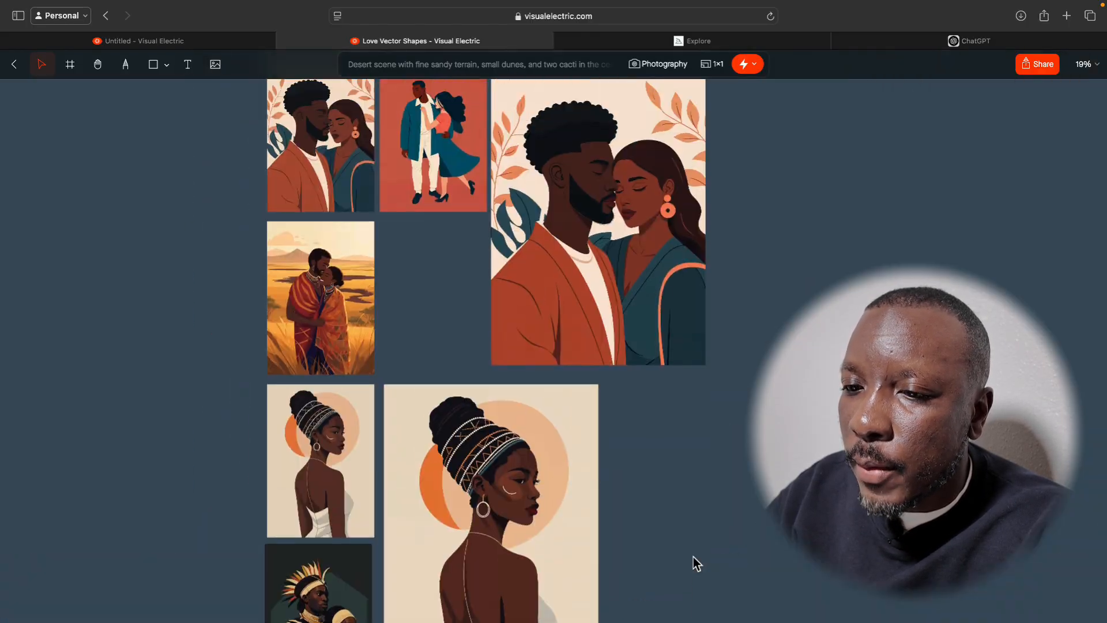
scroll(527, 310, "up", 10)
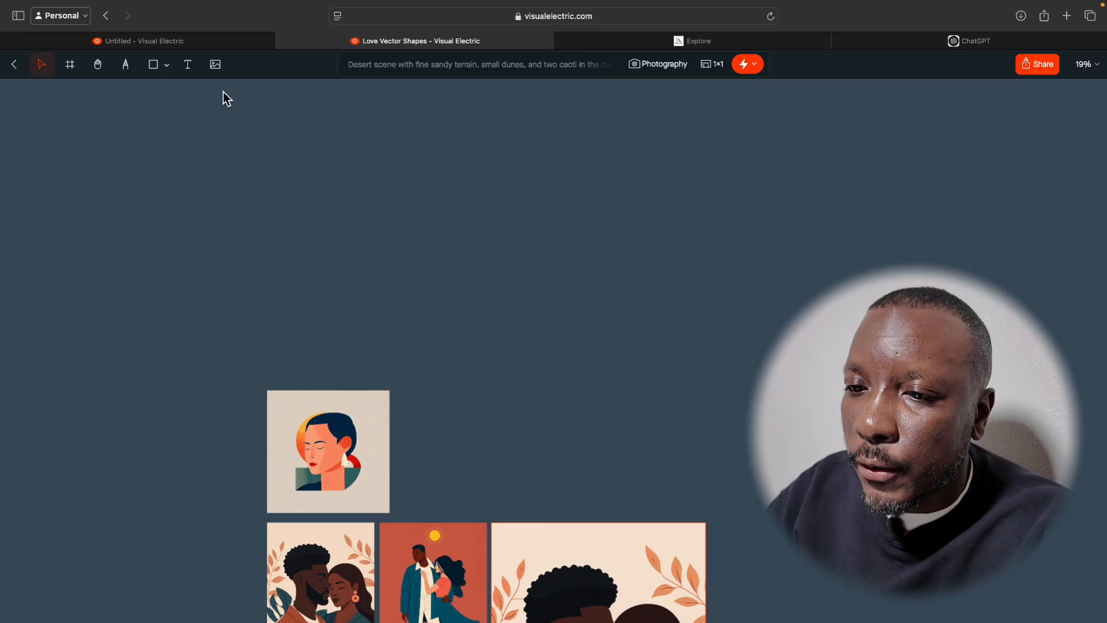
Leave the Love Vector Shapes canvas and create a new blank canvas with its image prompt field ready for input.
left_click(17, 68)
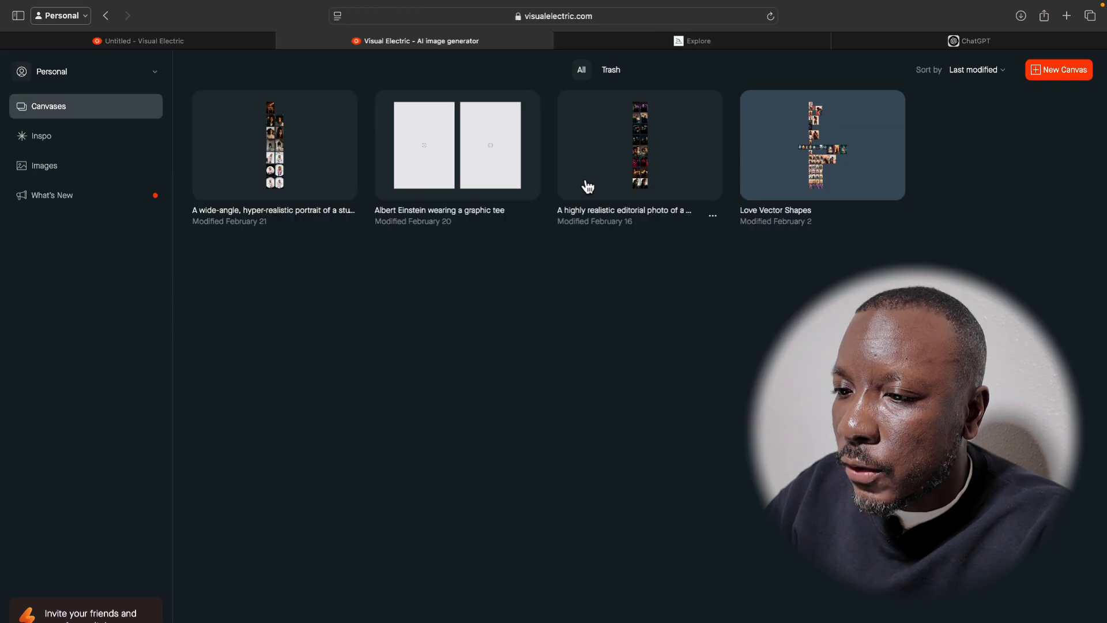
left_click(1047, 76)
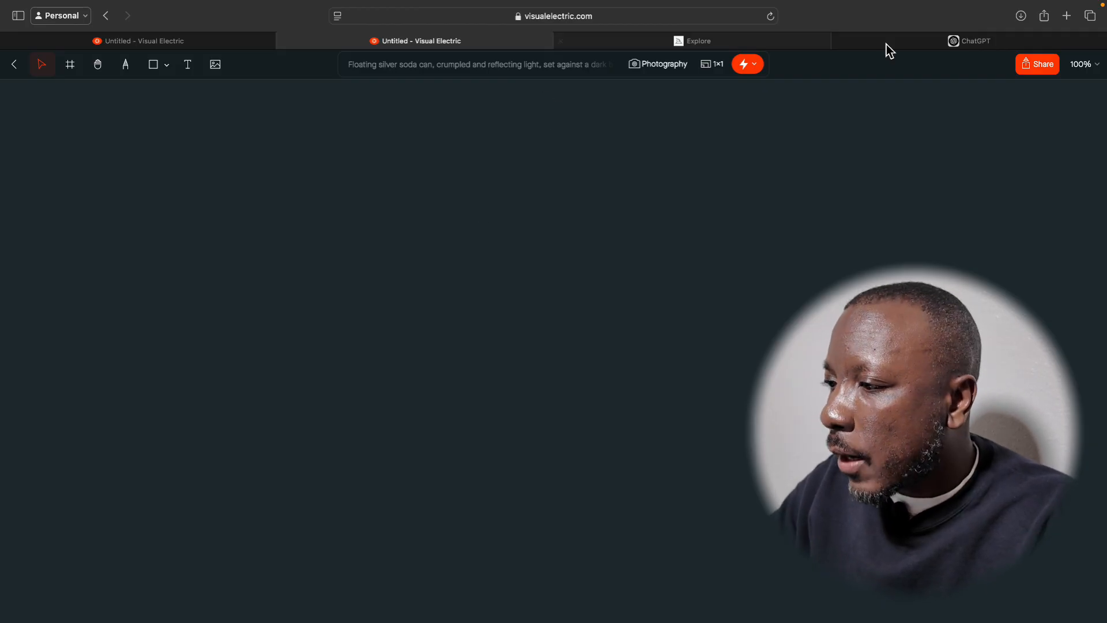
left_click(504, 70)
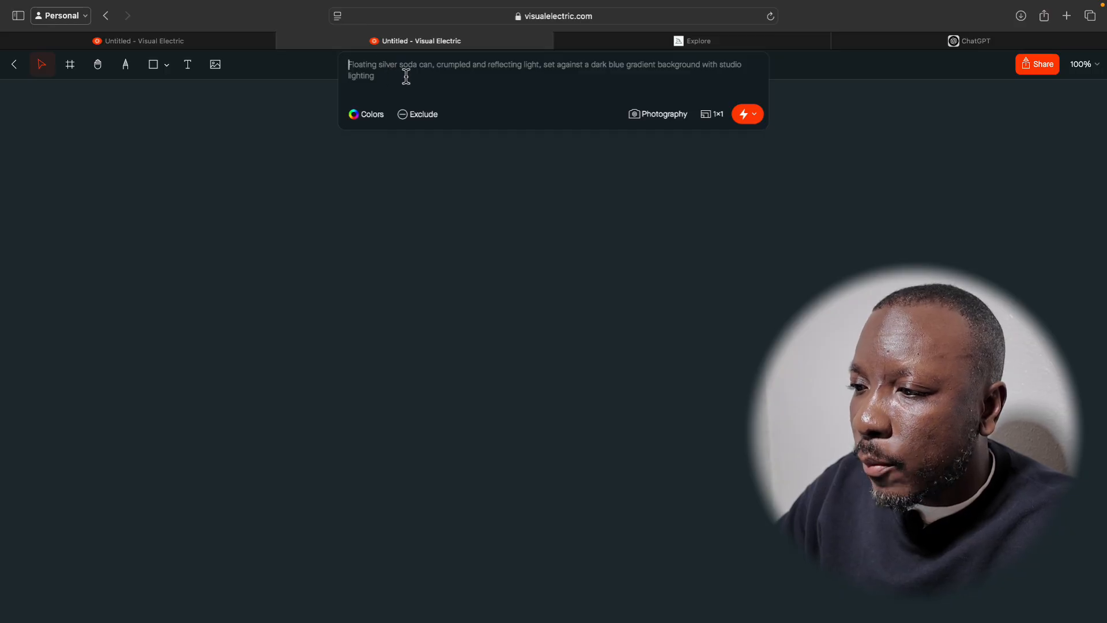
Switch to ChatGPT, collapse its sidebar, and ask for 10 different creative lighting techniques for photographers.
left_click(933, 45)
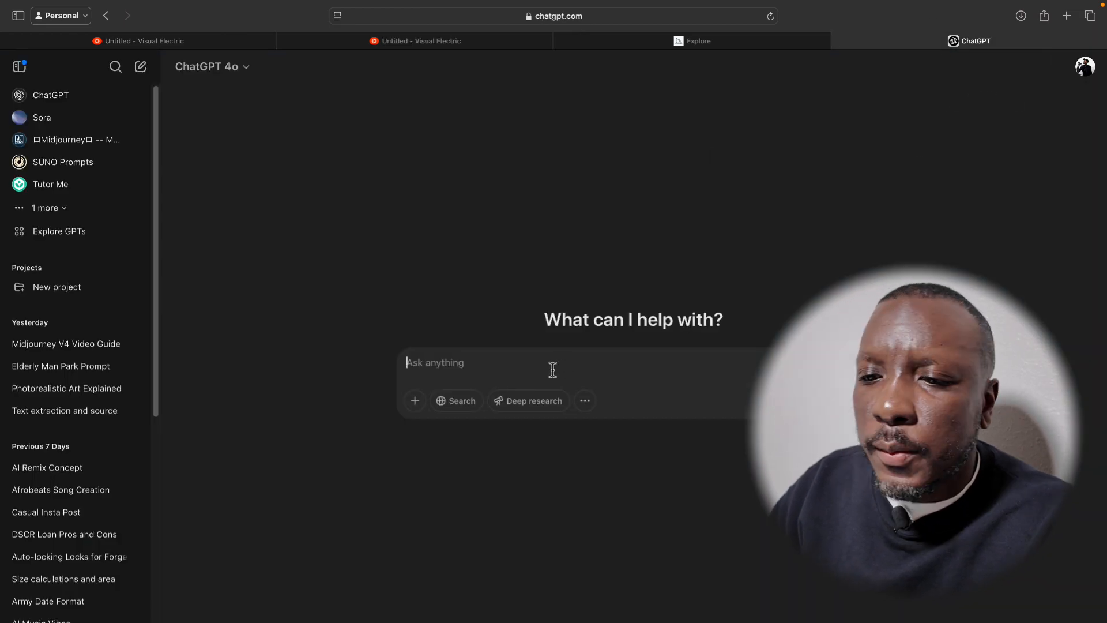
left_click(19, 66)
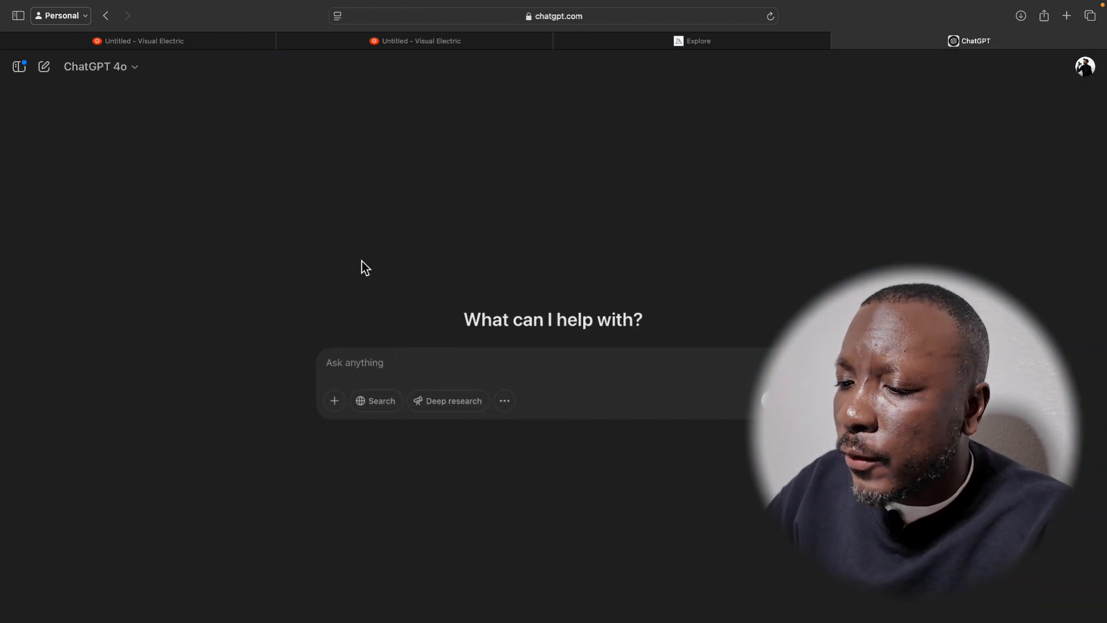
left_click(390, 364)
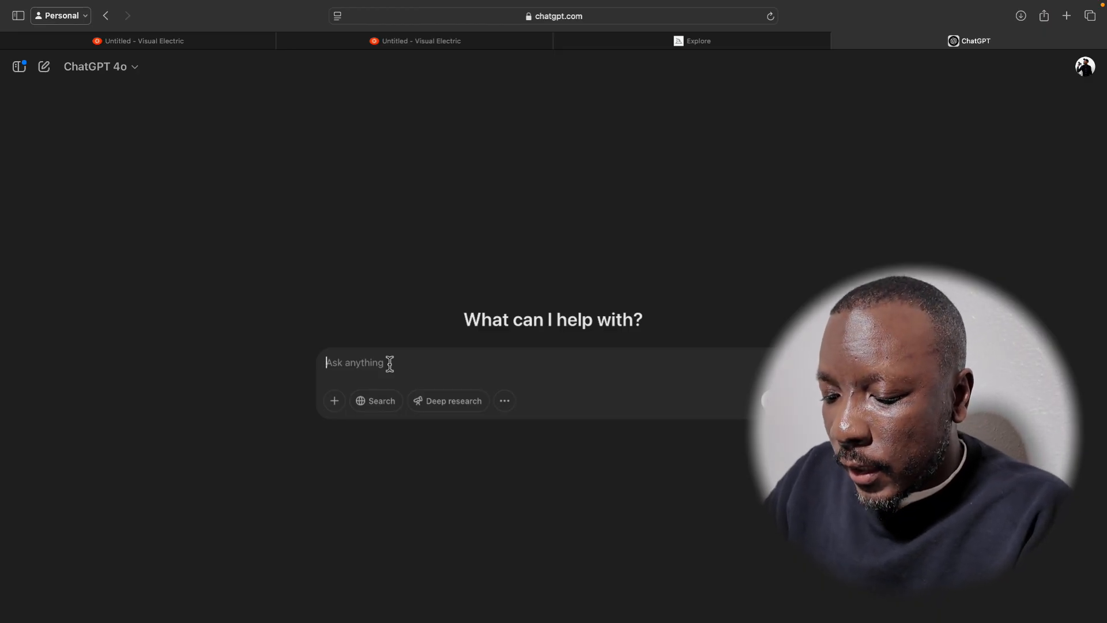
type("Guve me 10 different creative l")
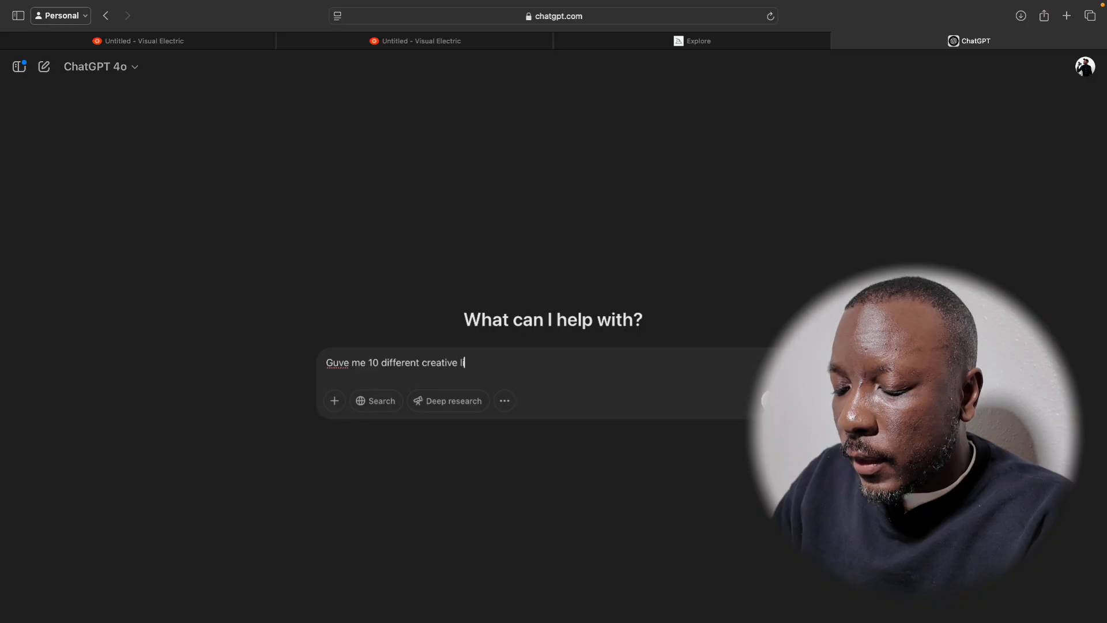
type("echniques")
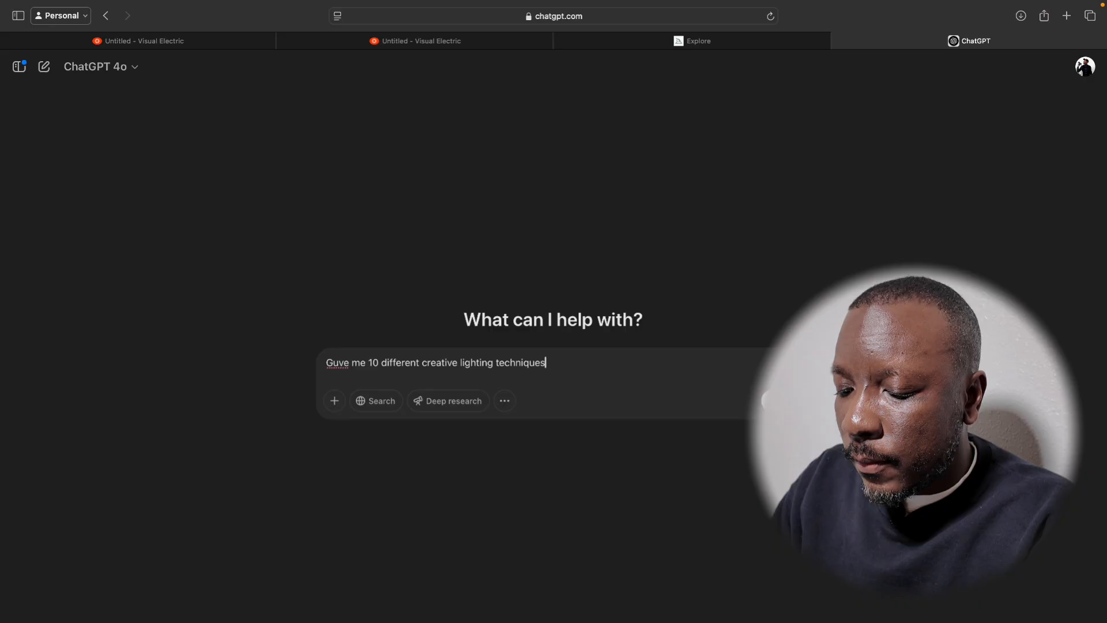
type("or phoro")
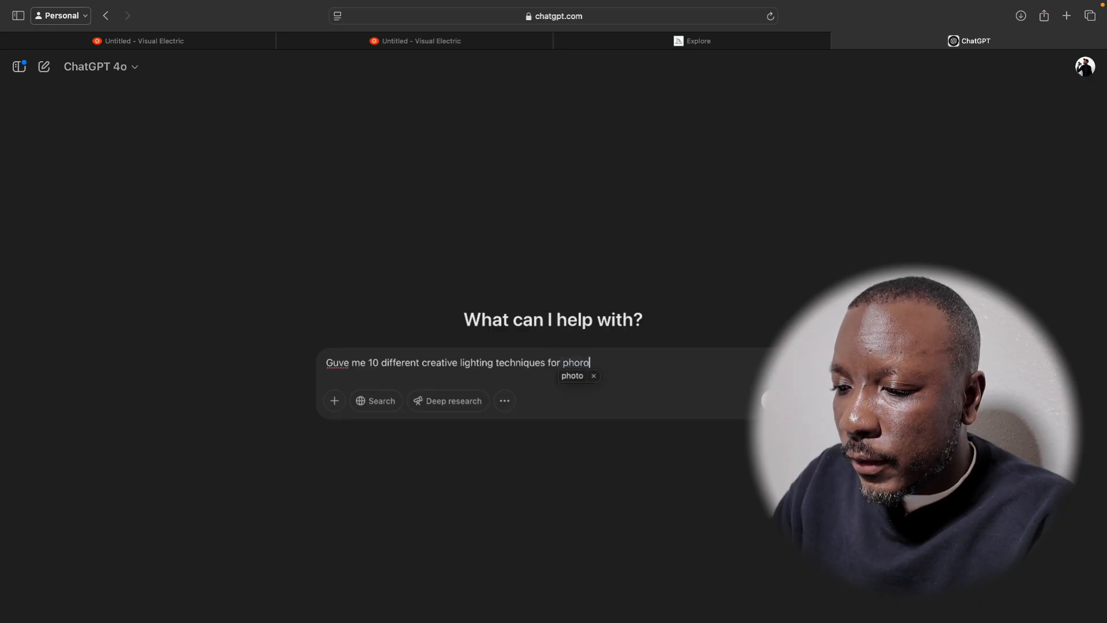
key("BackSpace")
key("BackSpace")
type("tograph")
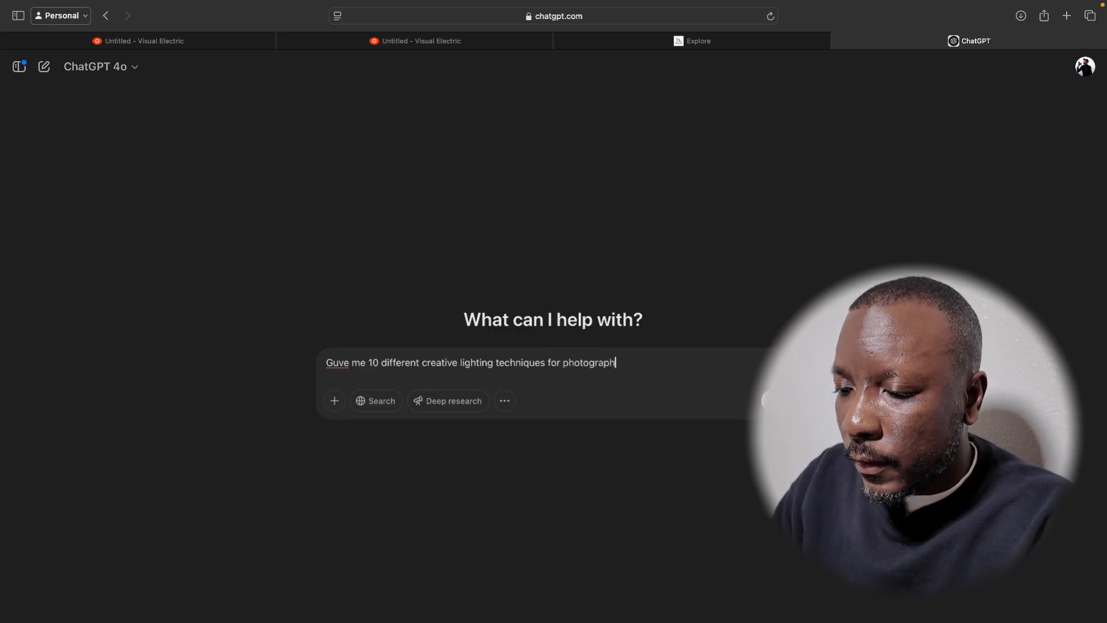
type("ers.")
key("Return")
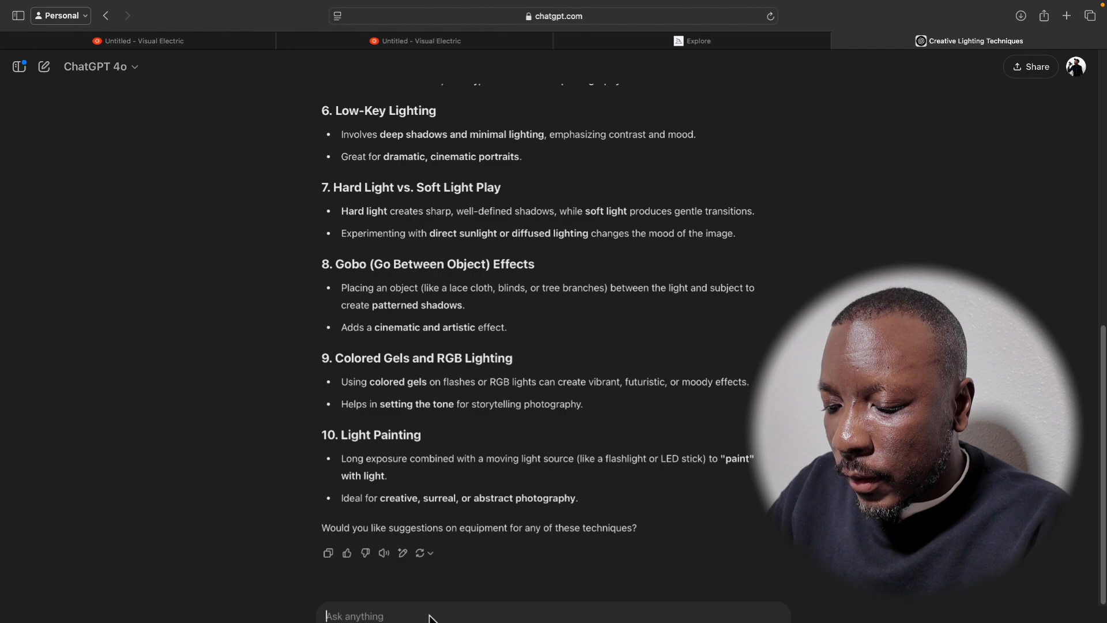
Write the start of a follow-up message: "Give me 10 prompts for ai art that encompasses a different lighting technique,".
type("Giv")
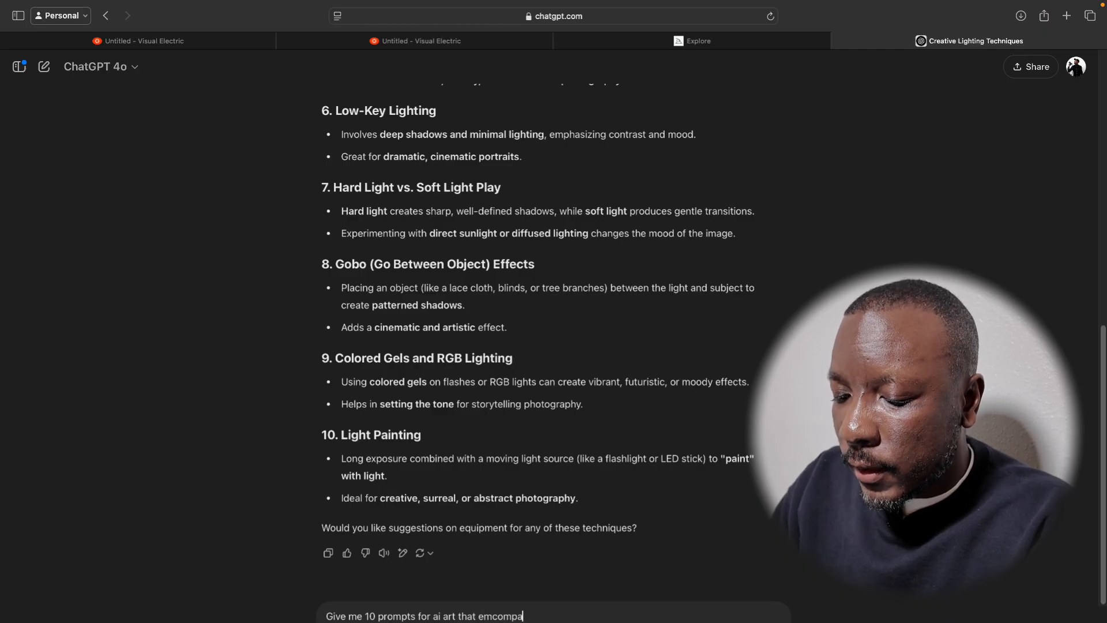
type("a diffe")
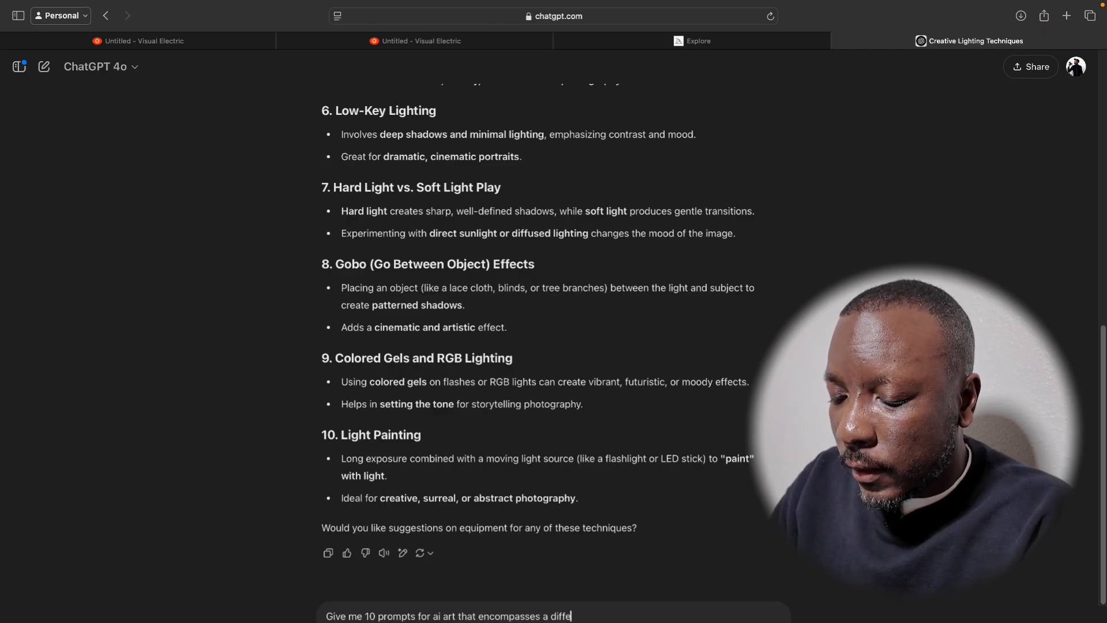
type("rent lighting ")
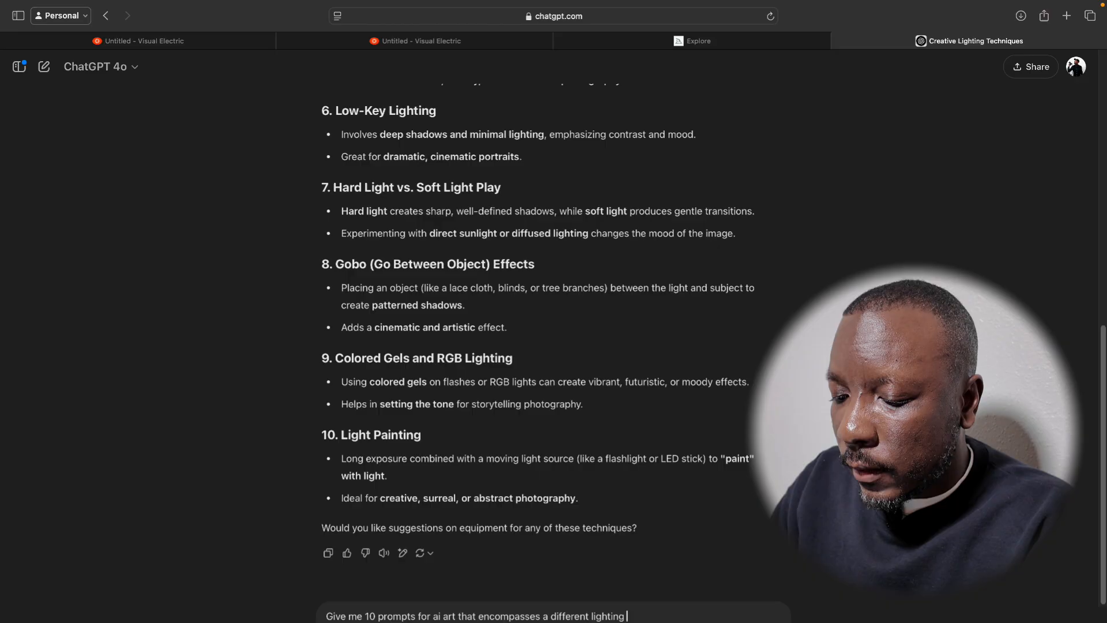
type("tex")
key("BackSpace")
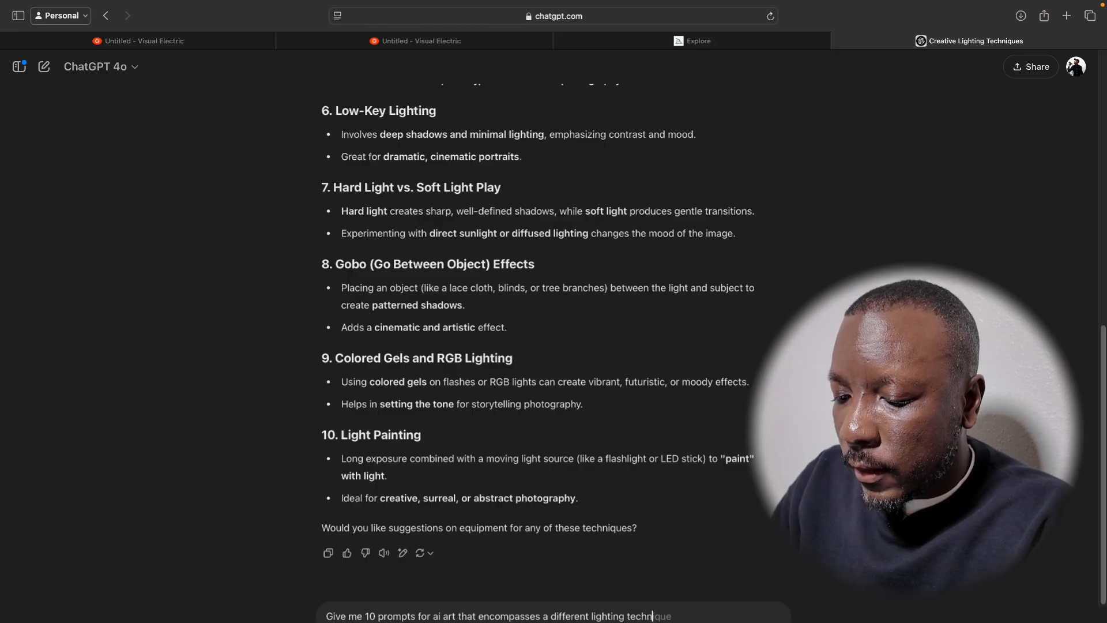
type("chnique")
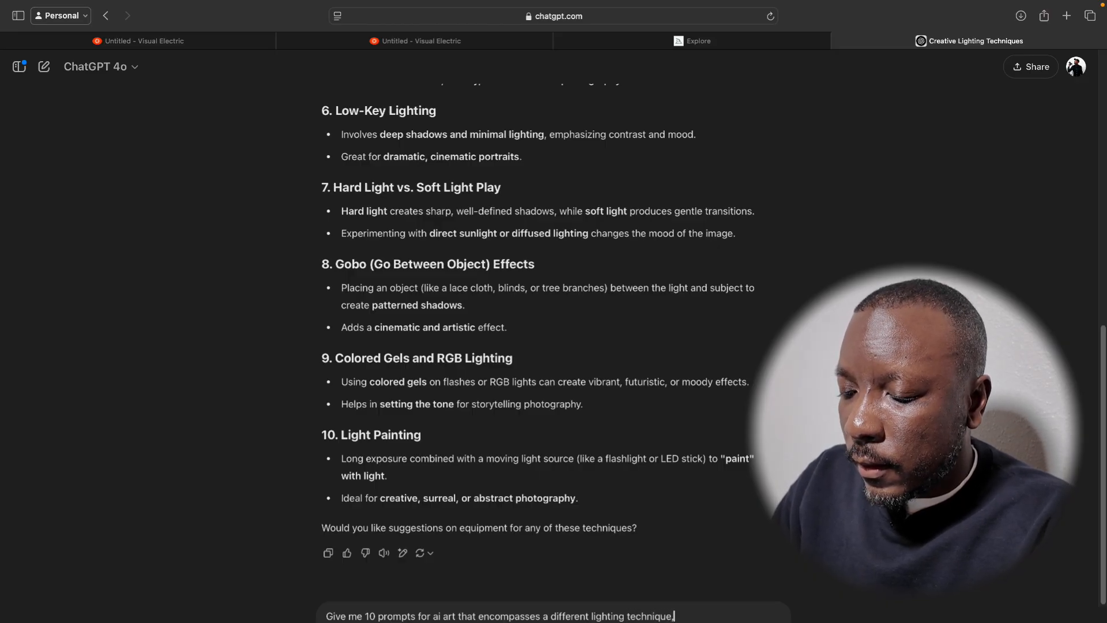
type(",")
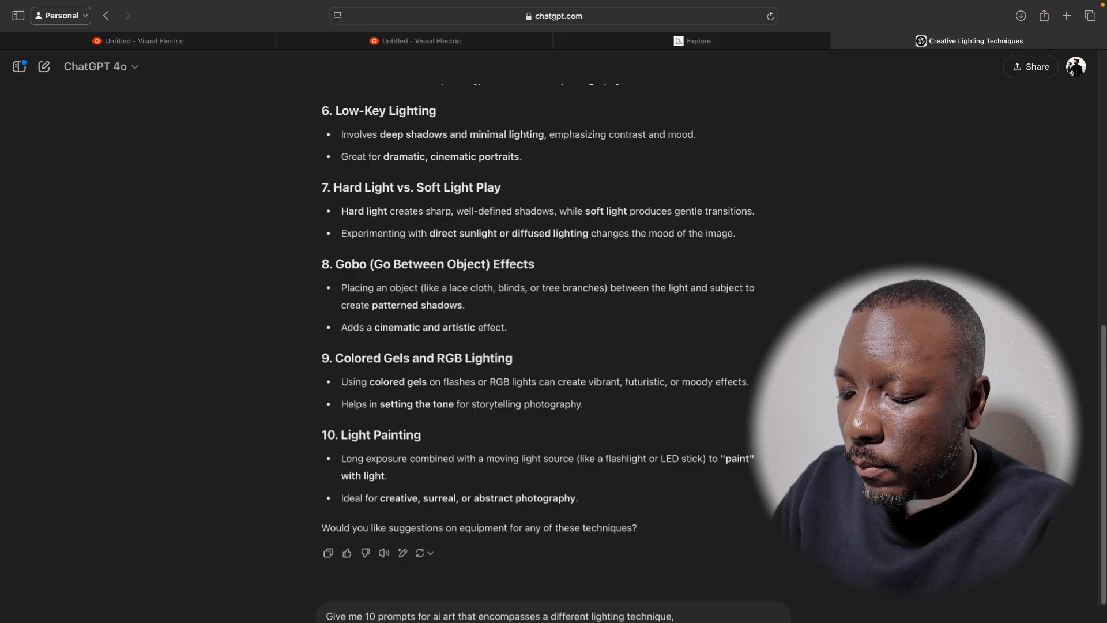
type(" make it edi")
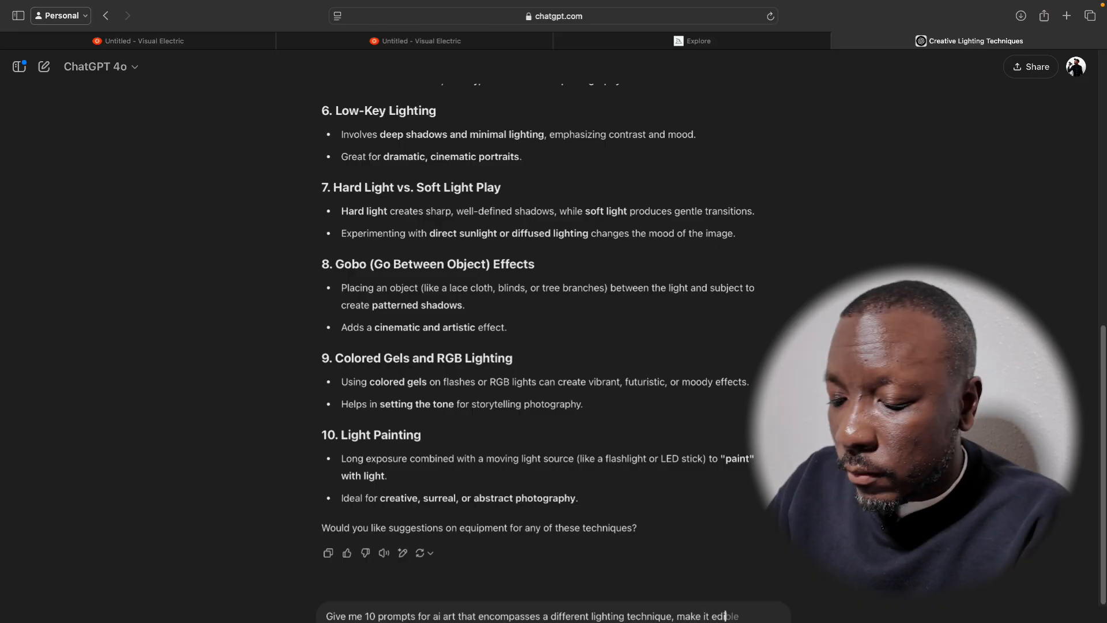
type("toria")
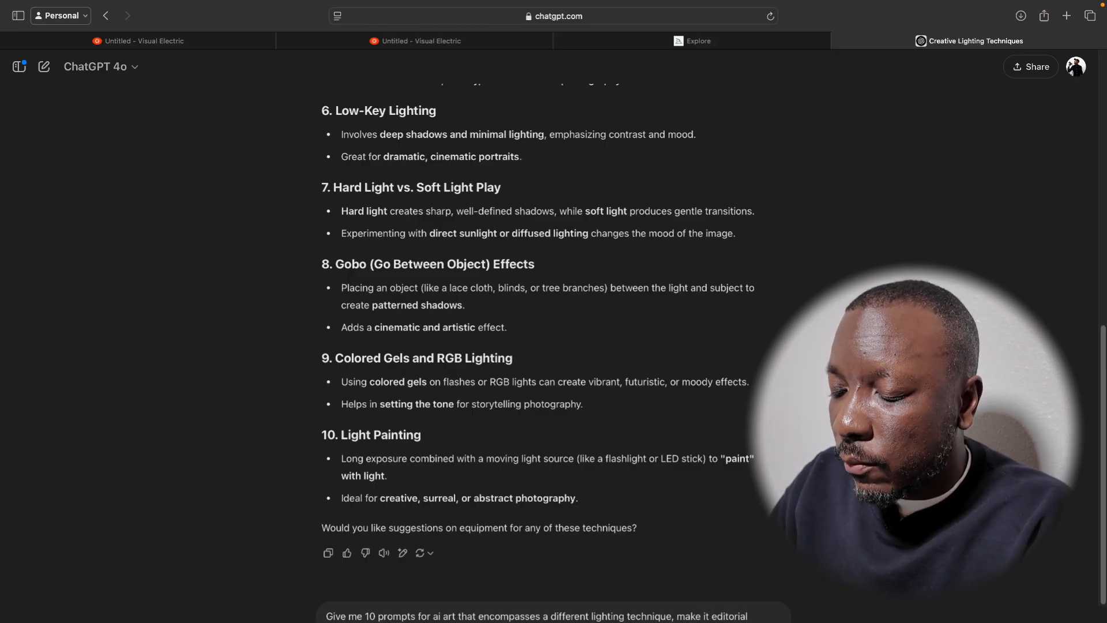
type("l")
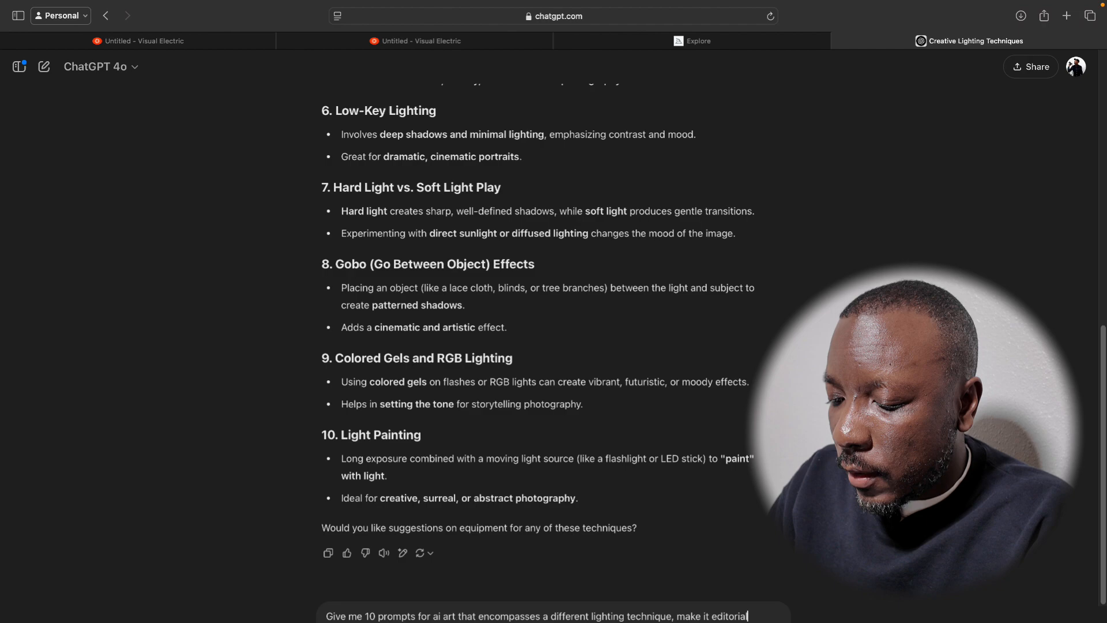
type(", ")
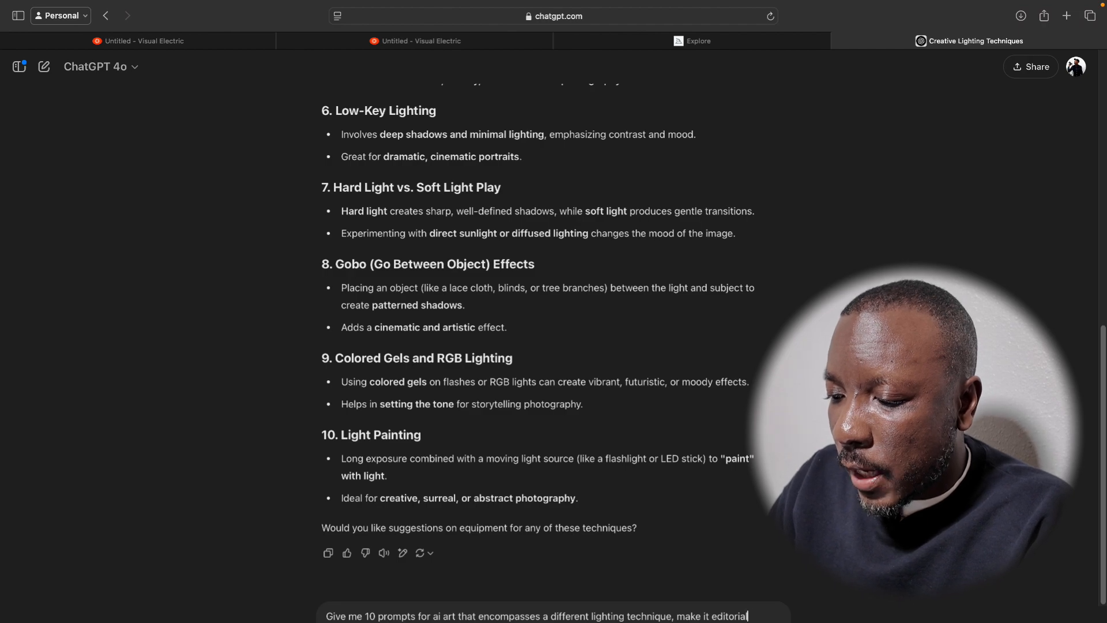
type(" with ")
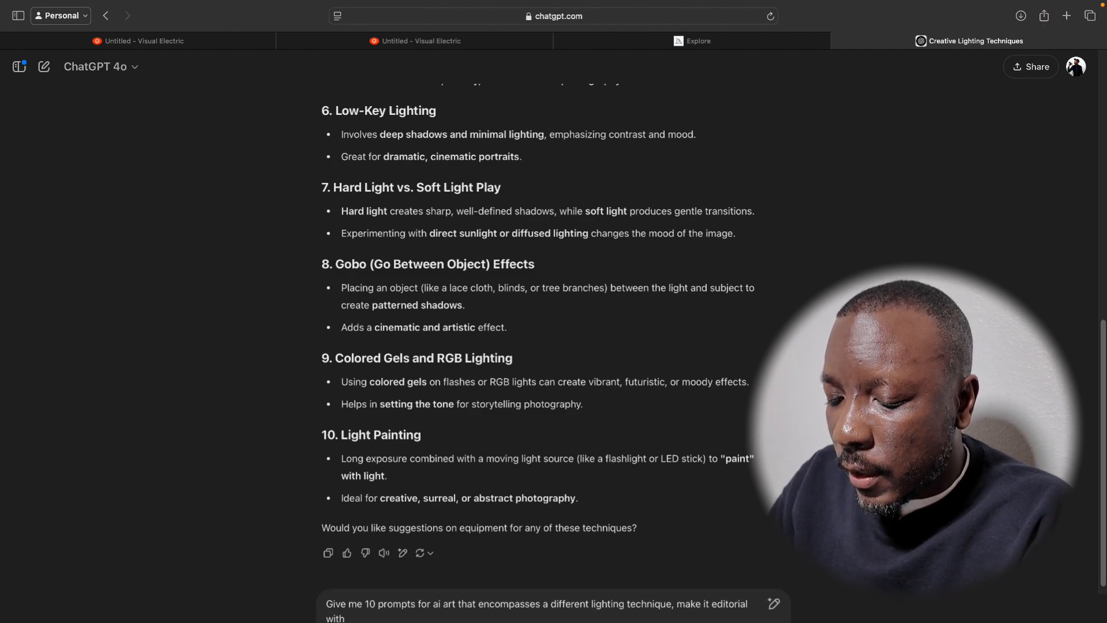
type("a street fashion")
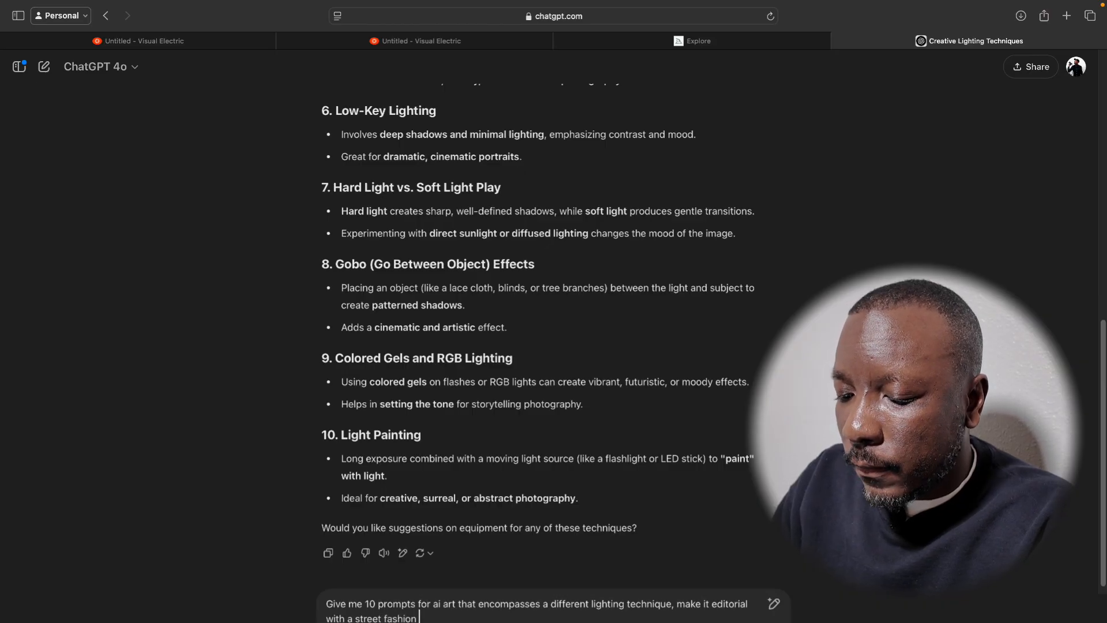
type(" flare.")
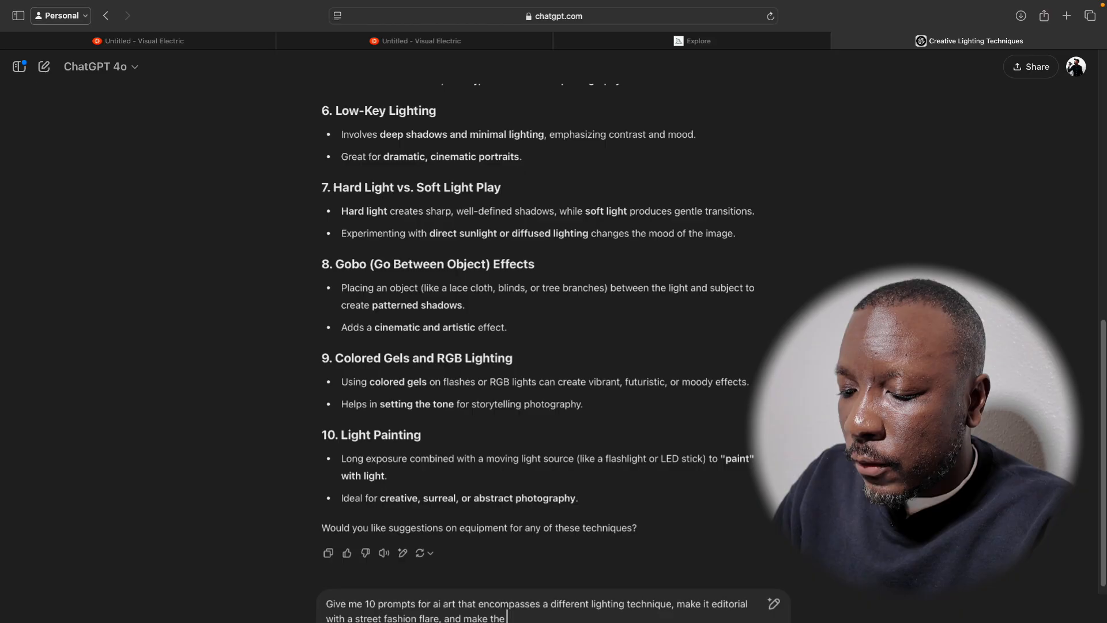
type(" and make the model a mer")
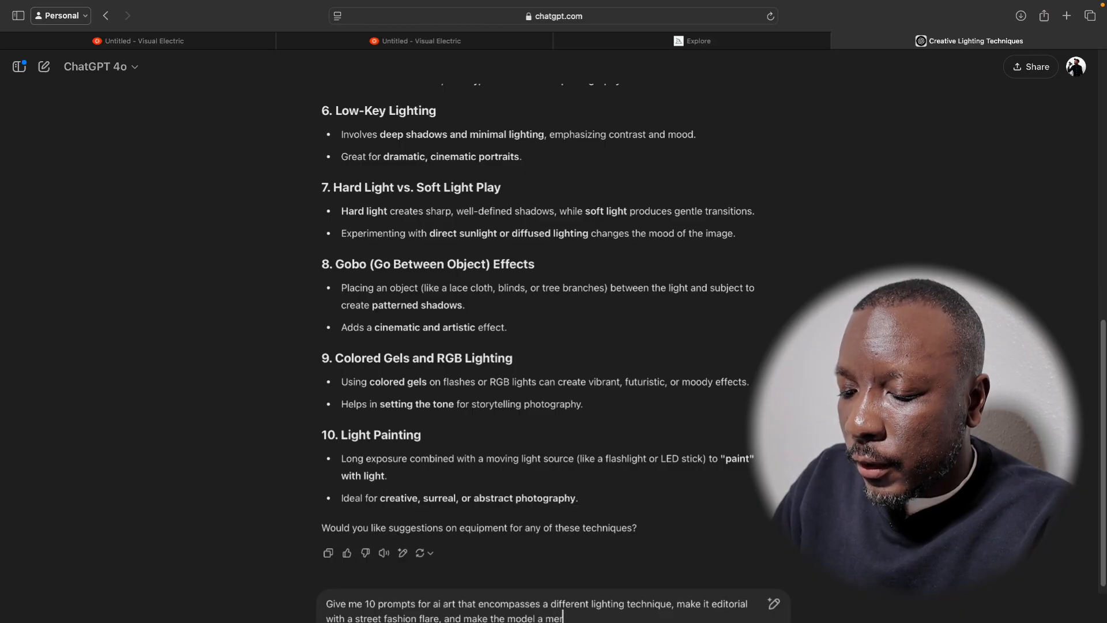
type("ge of two diff")
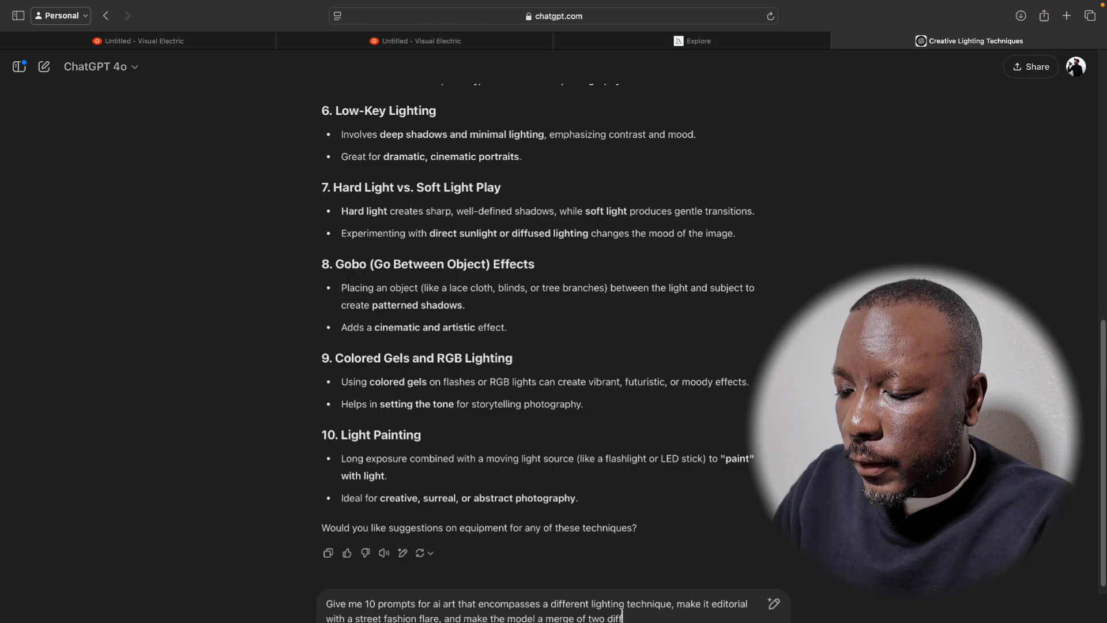
type("erent et")
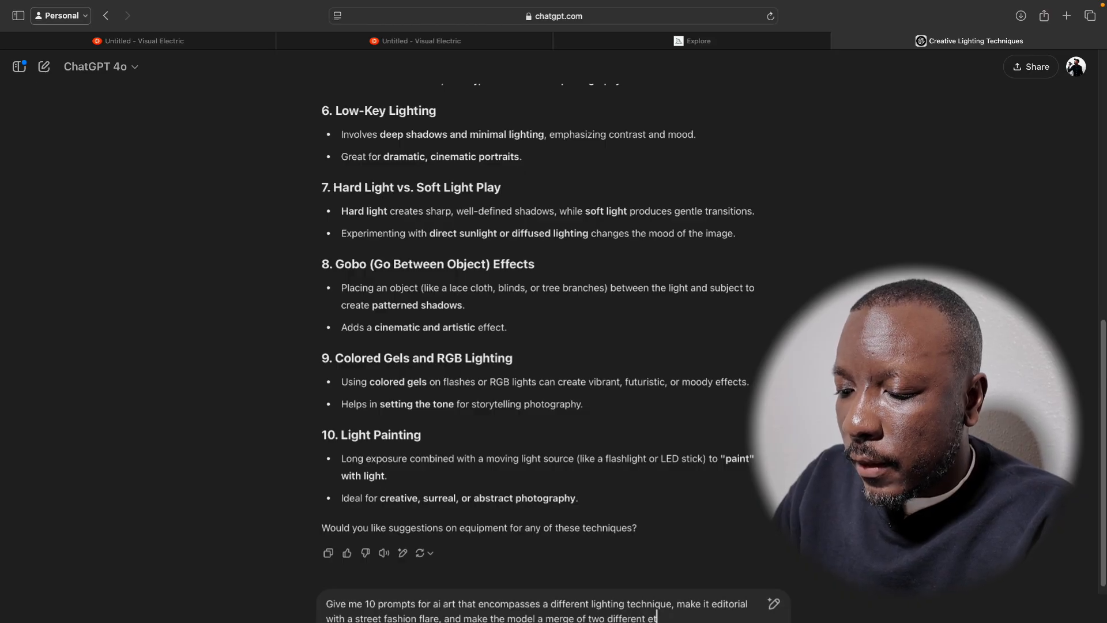
type("hnicities")
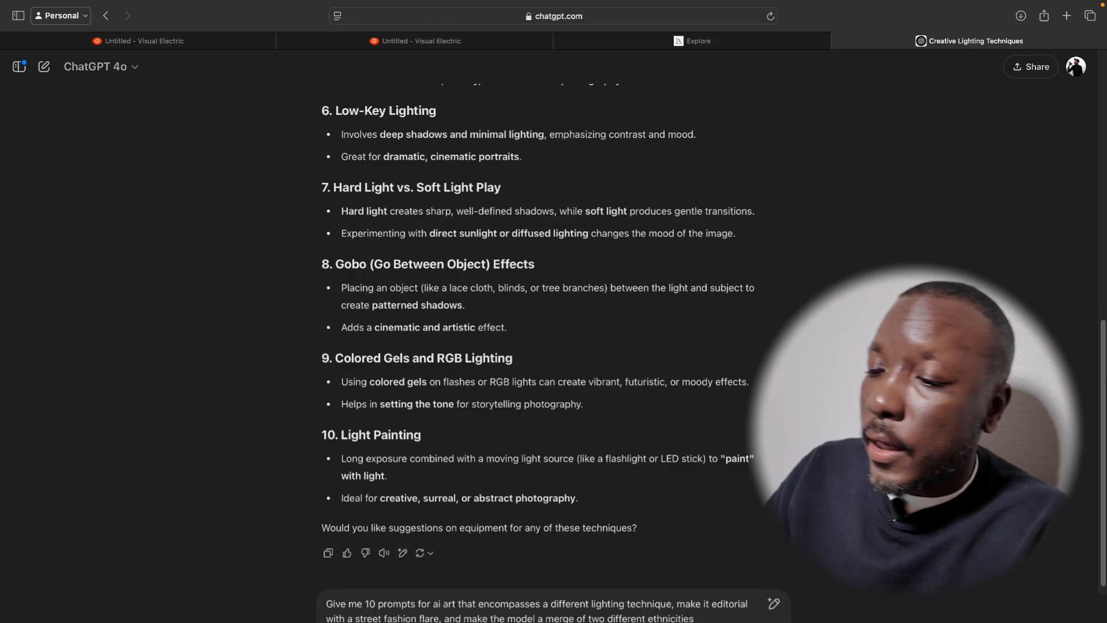
Complete the message with "make it editorial with a street fashion flare, and make the model a merge of two different ethnicities" and send it.
key("Return")
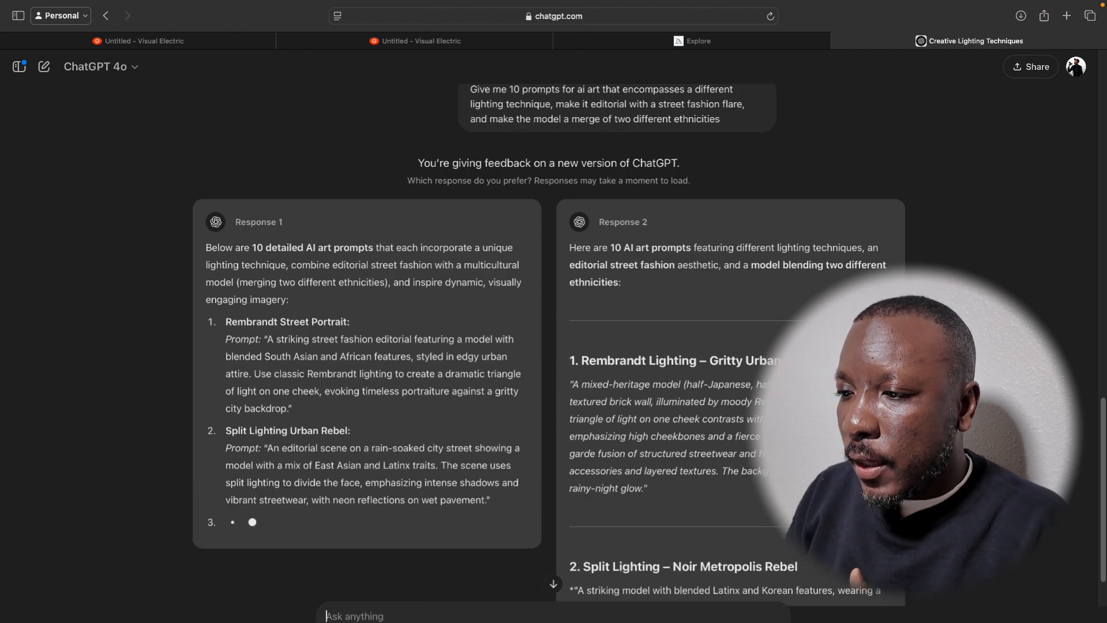
Read and compare the AI art prompts in Response 1 and Response 2, looking at their lighting, model and styling descriptions.
scroll(507, 377, "down", 2)
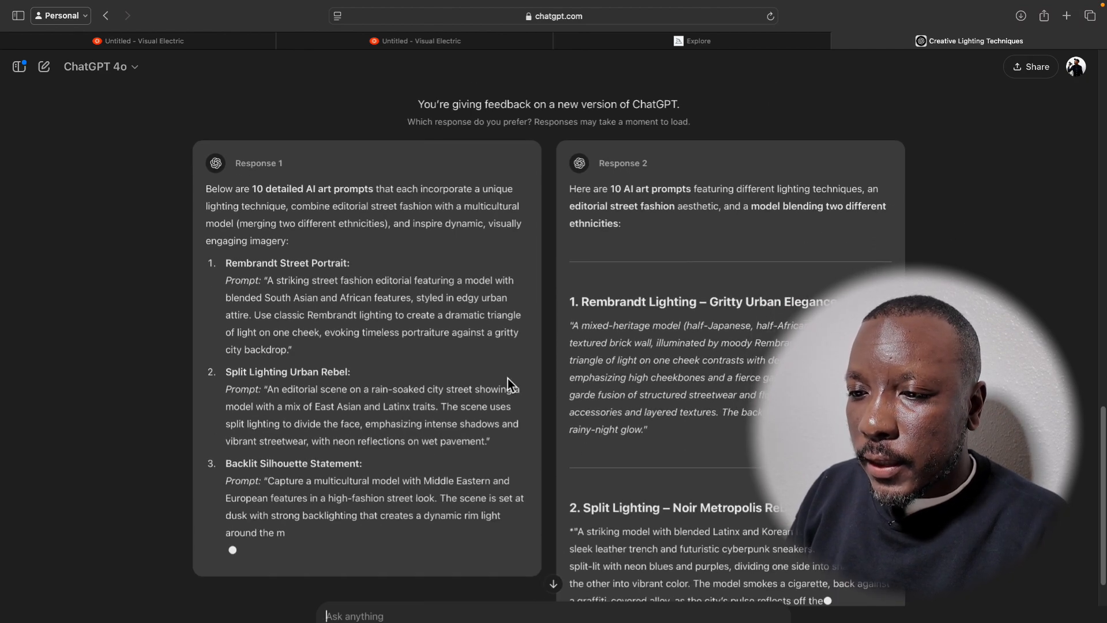
scroll(508, 379, "down", 3)
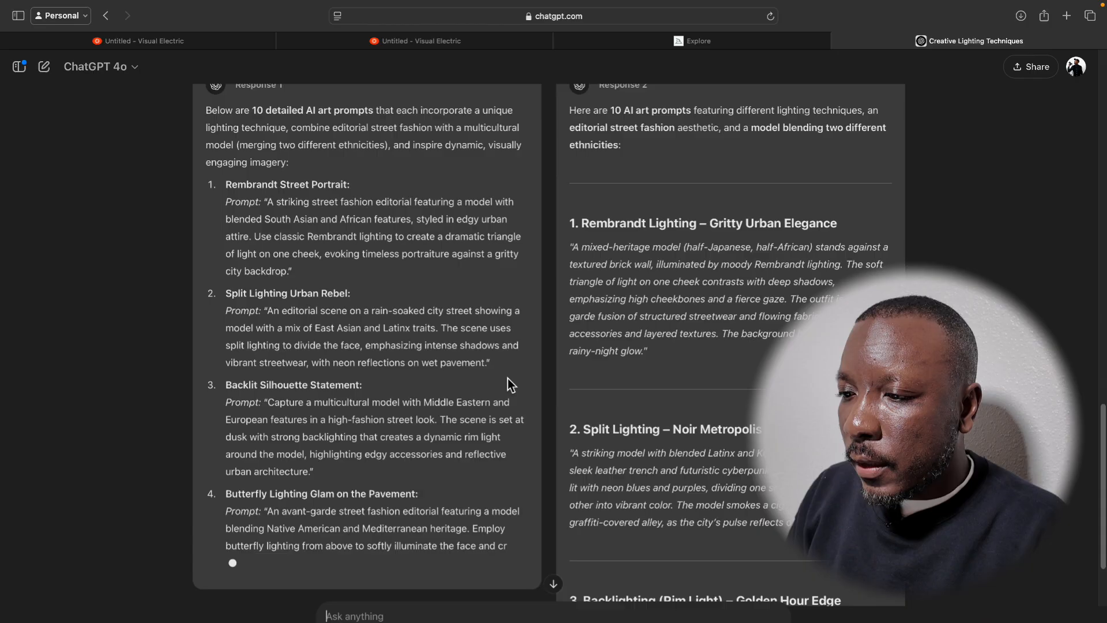
scroll(507, 378, "down", 2)
scroll(508, 379, "down", 2)
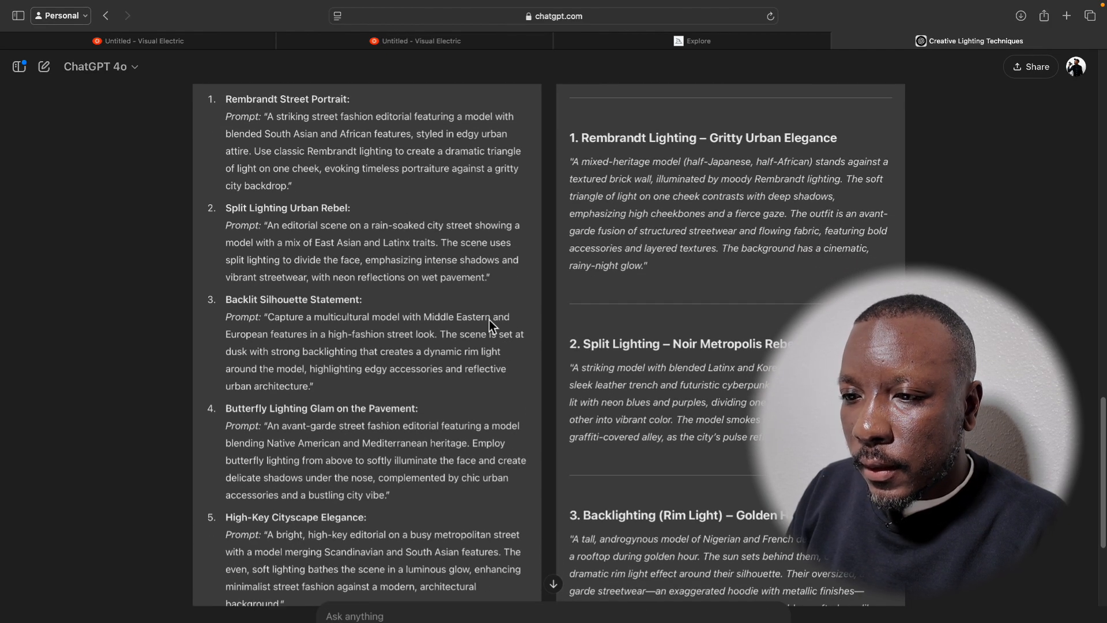
scroll(466, 295, "up", 5)
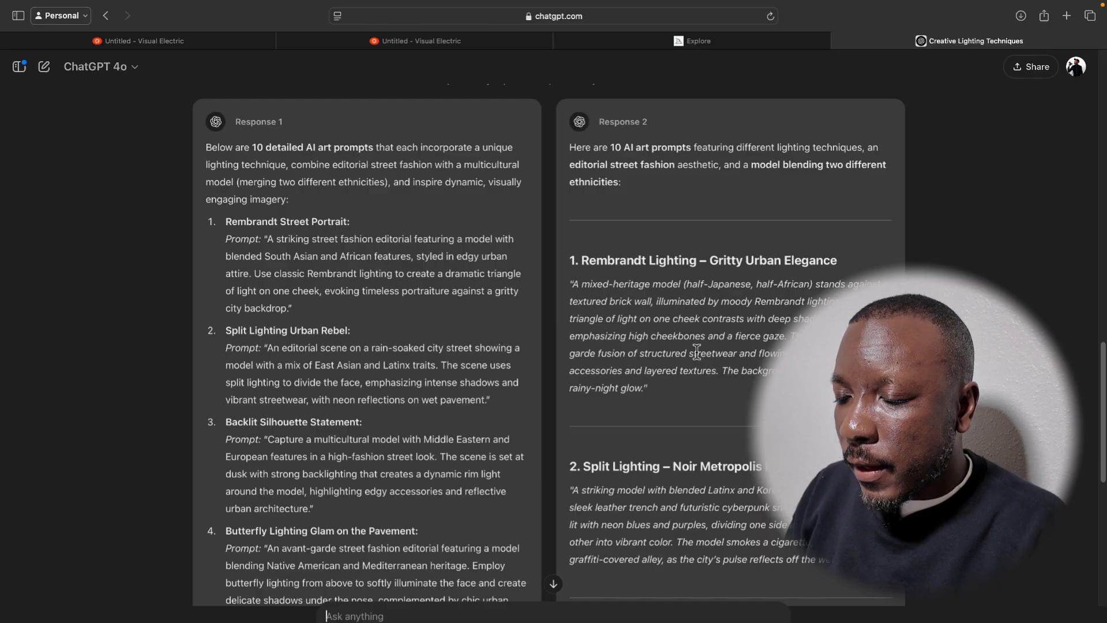
scroll(695, 349, "down", 1)
scroll(707, 305, "down", 1)
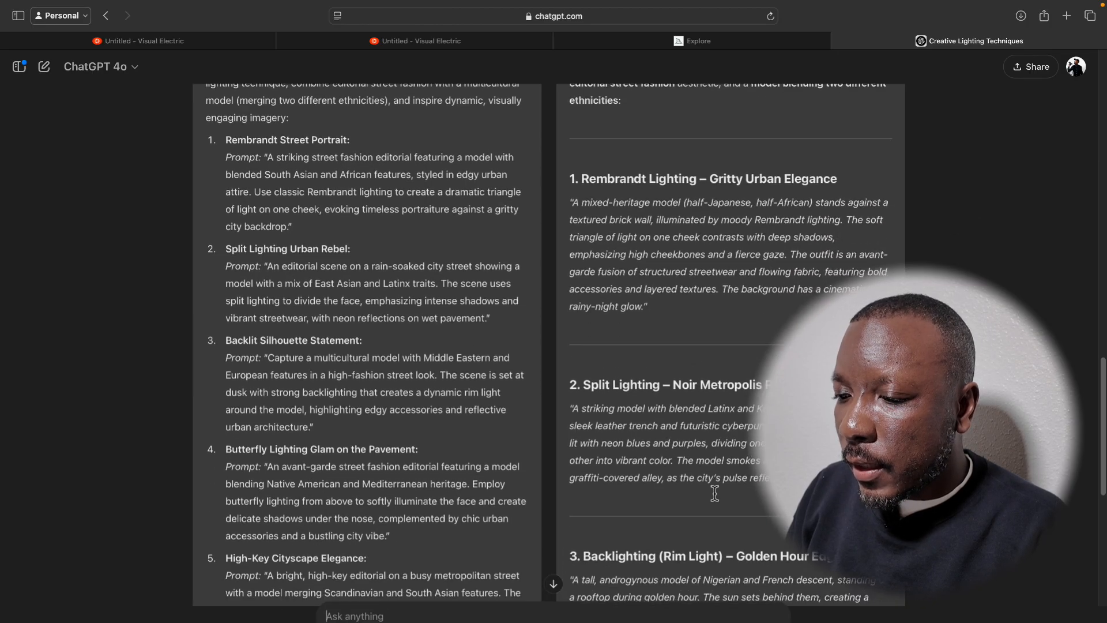
scroll(714, 493, "down", 15)
scroll(715, 493, "down", 1)
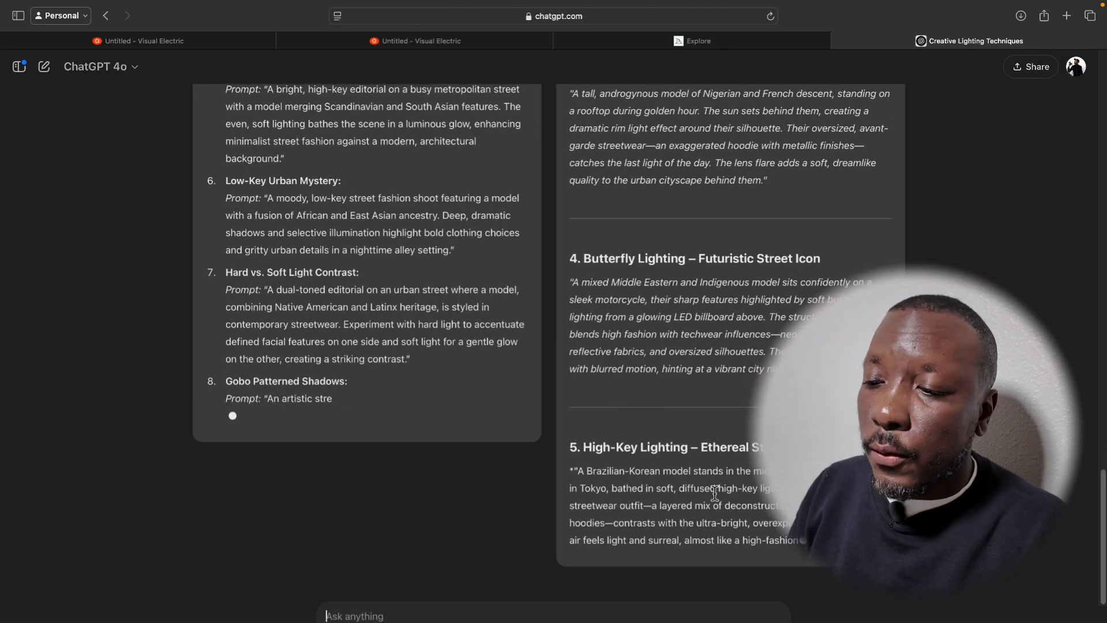
scroll(715, 493, "down", 4)
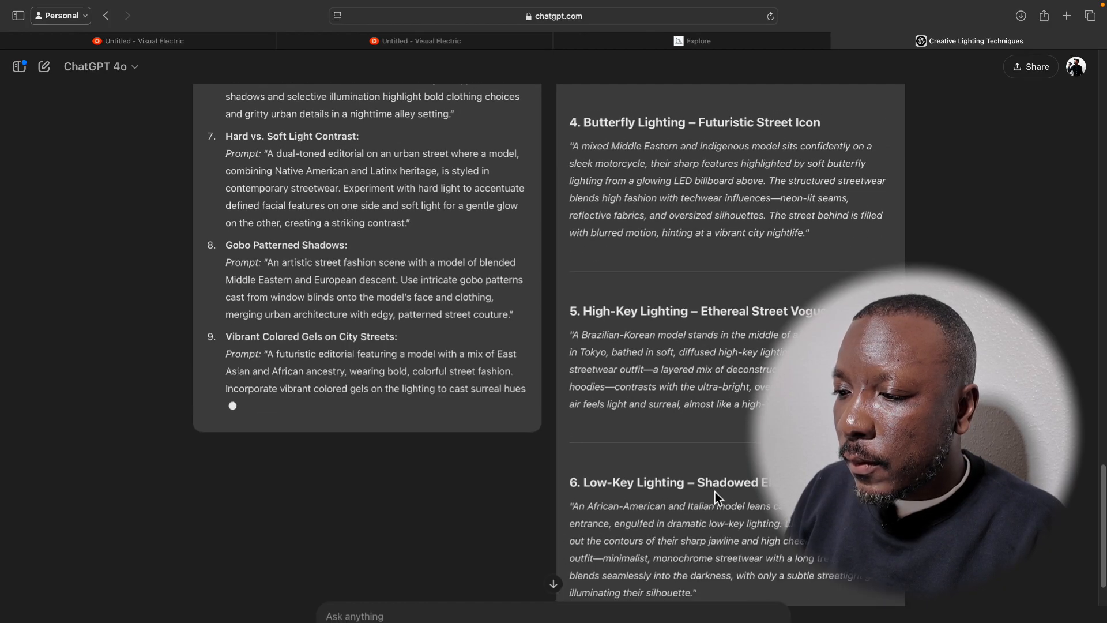
scroll(715, 492, "down", 6)
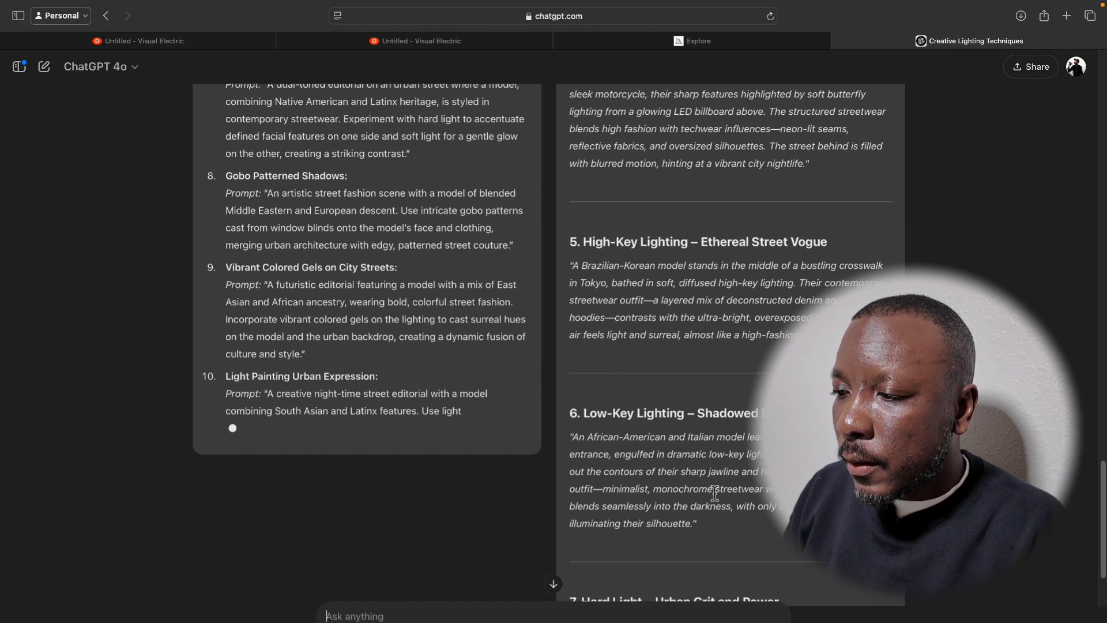
scroll(714, 493, "down", 4)
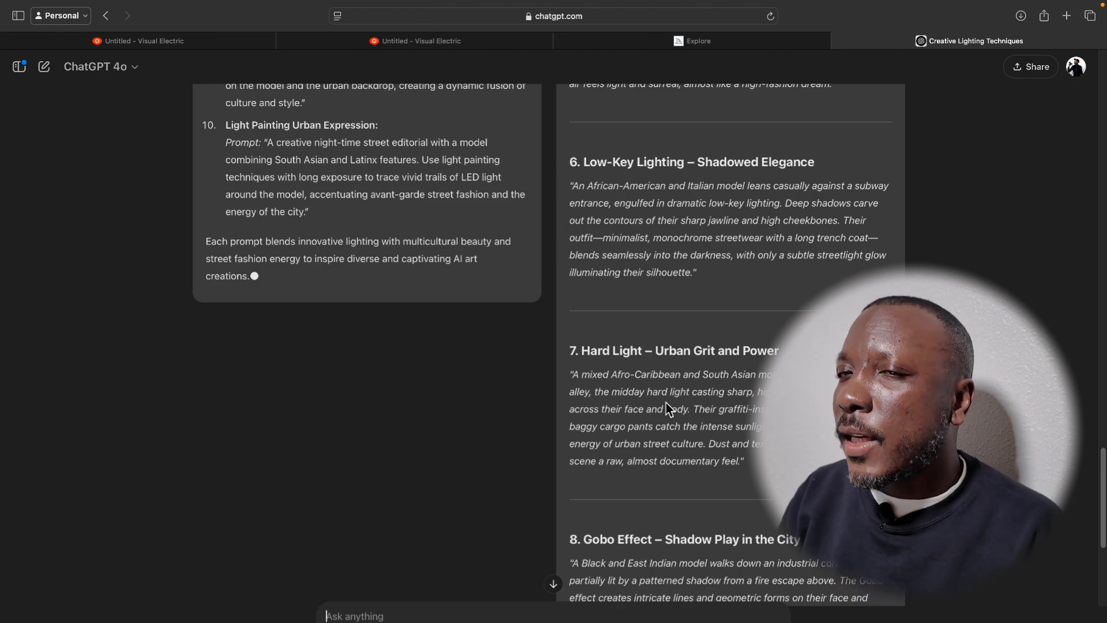
Review the remaining prompts in Response 2 through Light Painting and choose Response 2 as the preferred answer.
scroll(666, 402, "down", 10)
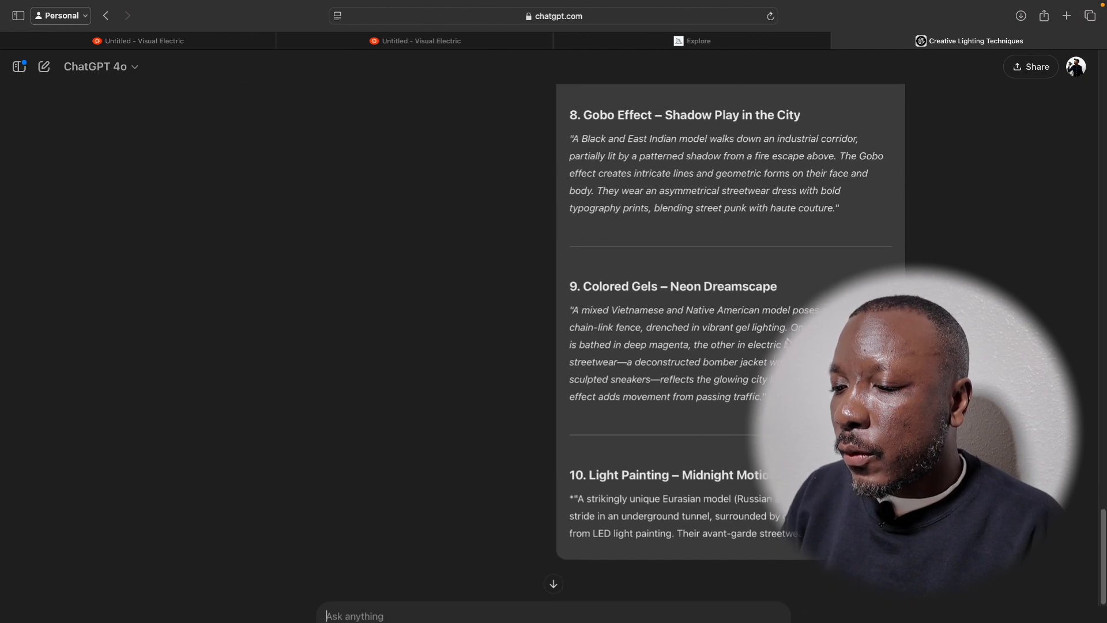
scroll(727, 457, "down", 3)
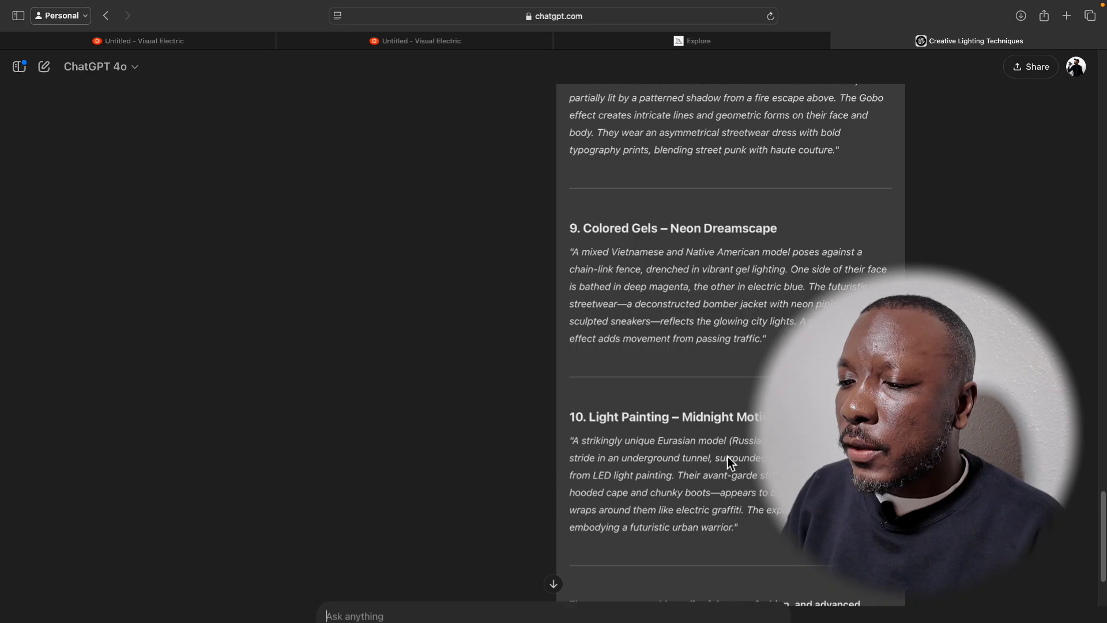
left_click(648, 546)
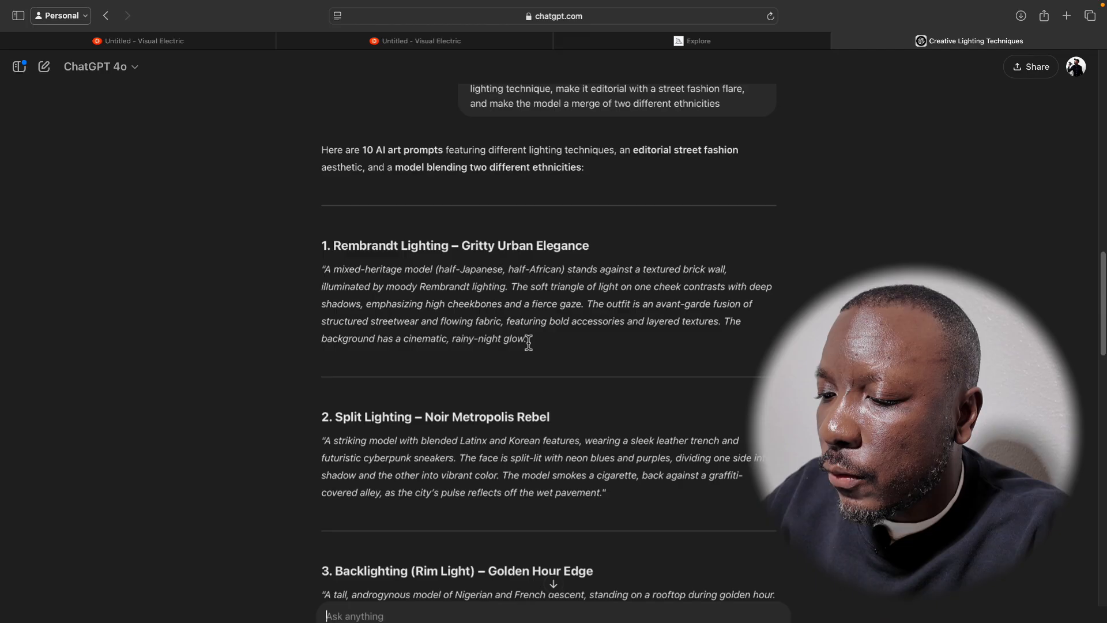
Copy the Rembrandt Lighting prompt into the empty Visual Electric canvas's prompt and remove its closing quotation mark.
left_click_drag(529, 341, 327, 275)
key("super+c")
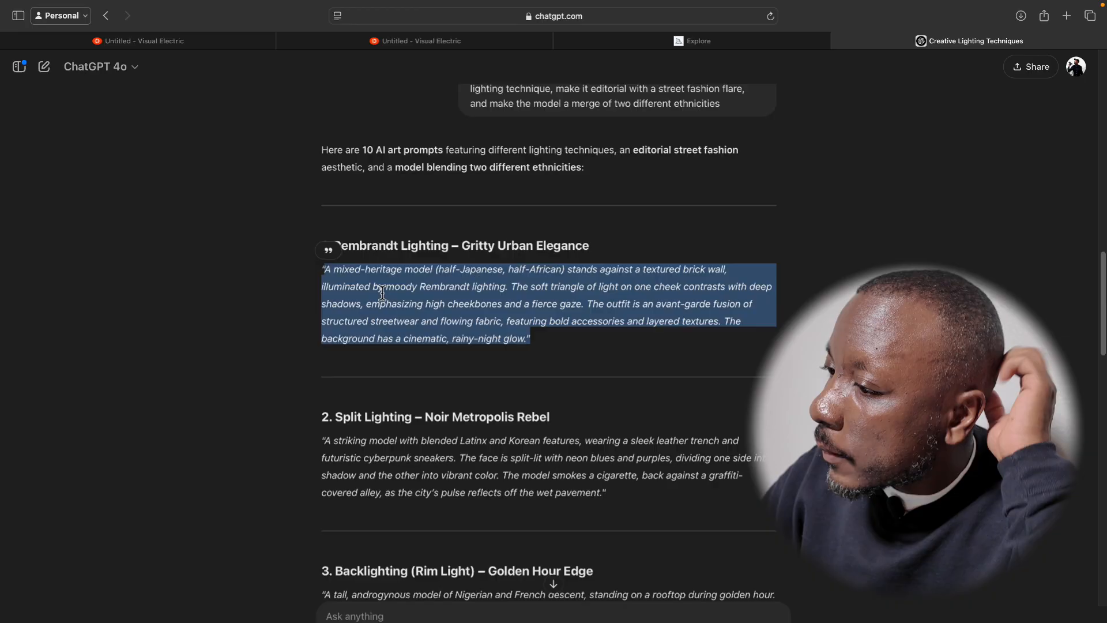
left_click(427, 45)
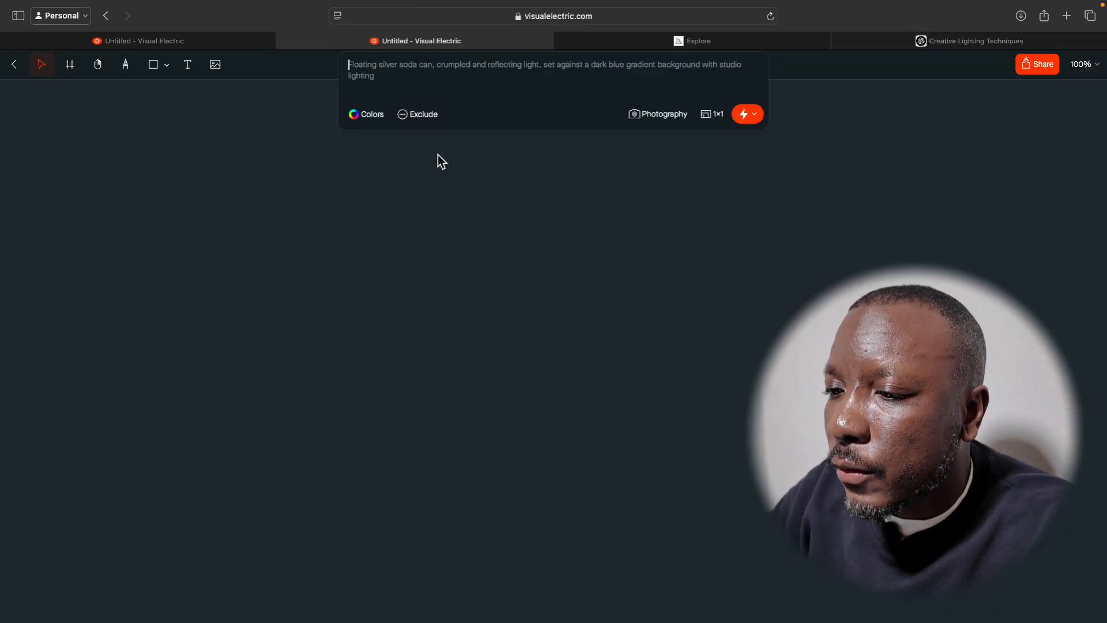
key("super+v")
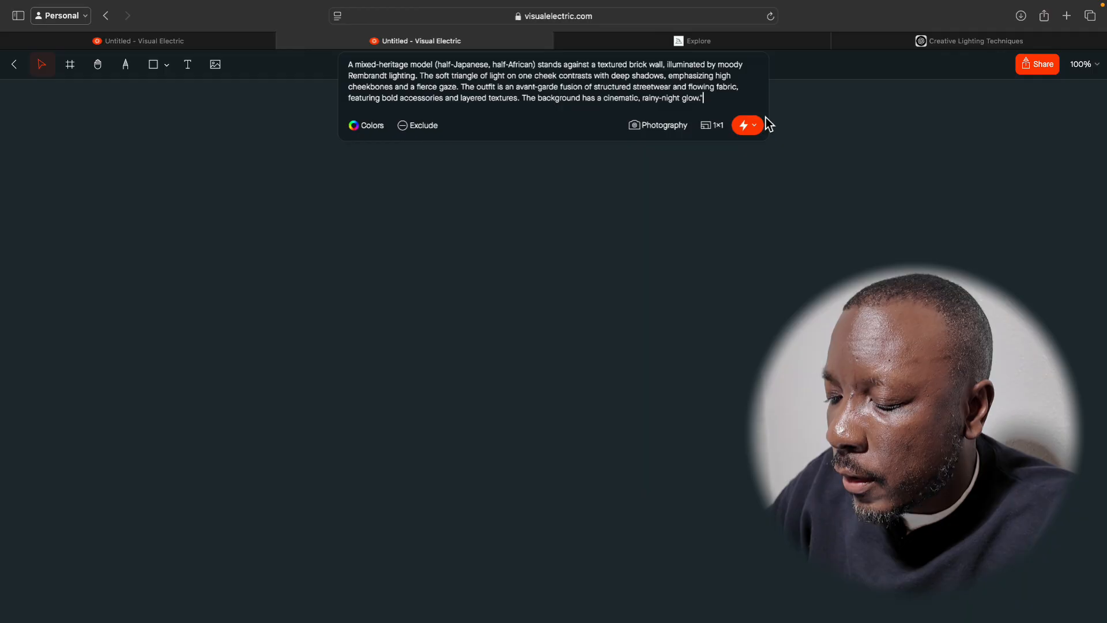
key("BackSpace")
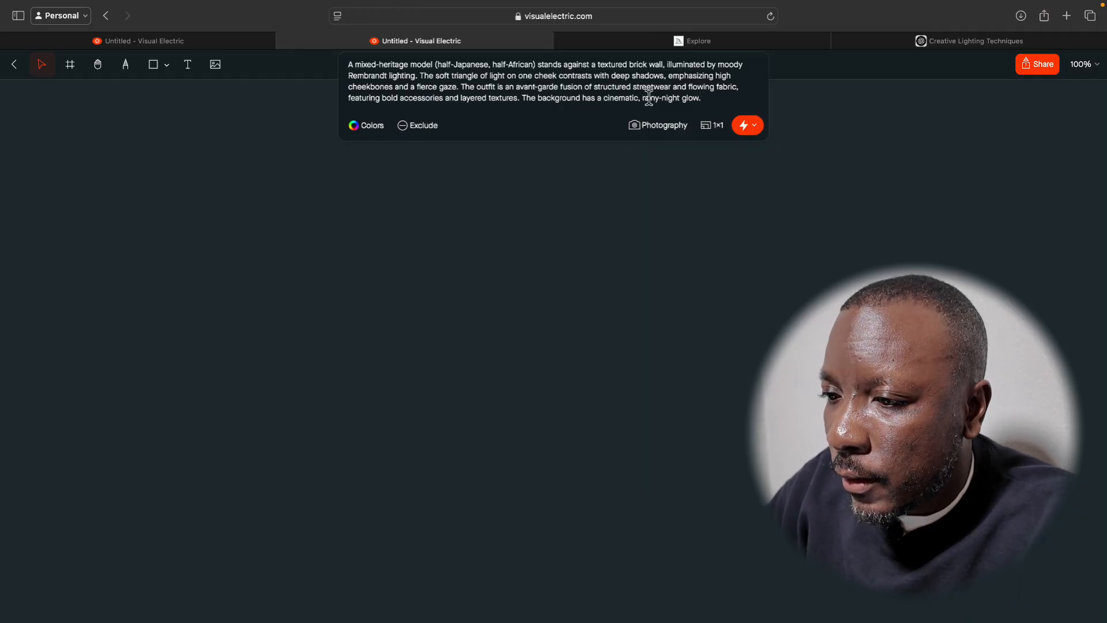
Browse the Featured and Photography styles and apply the Fashion Photography style to the prompt.
left_click(657, 136)
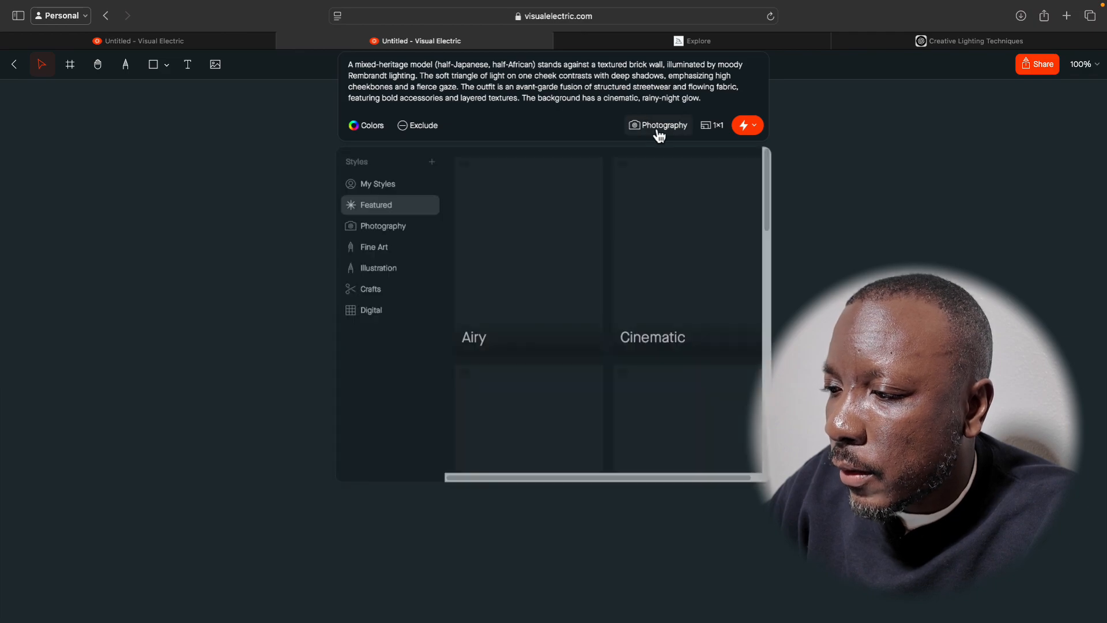
scroll(548, 292, "down", 3)
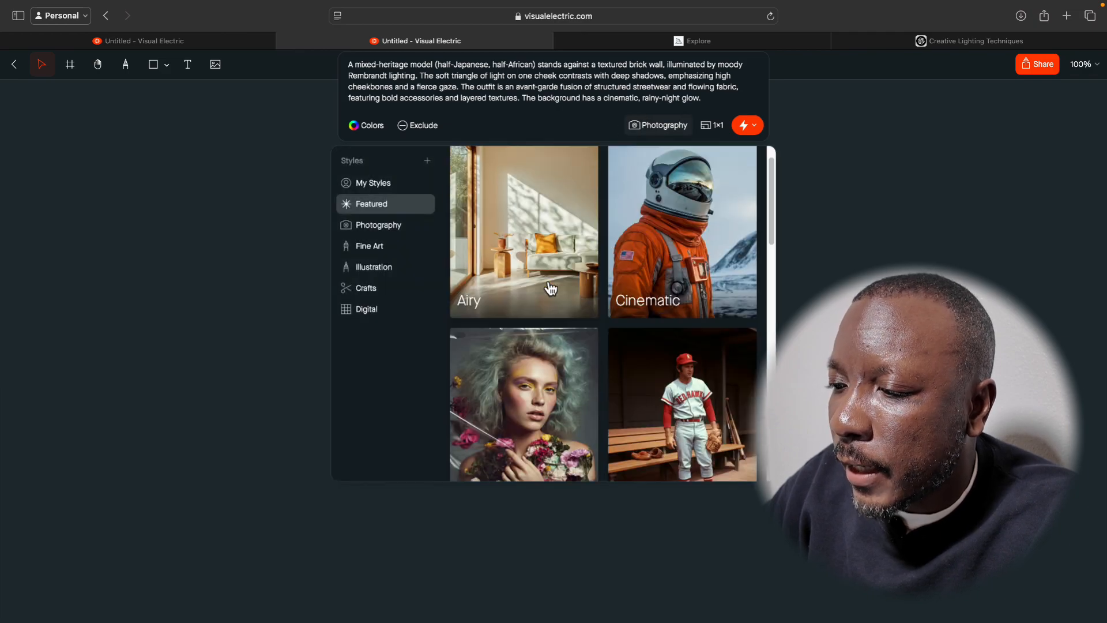
scroll(551, 286, "down", 2)
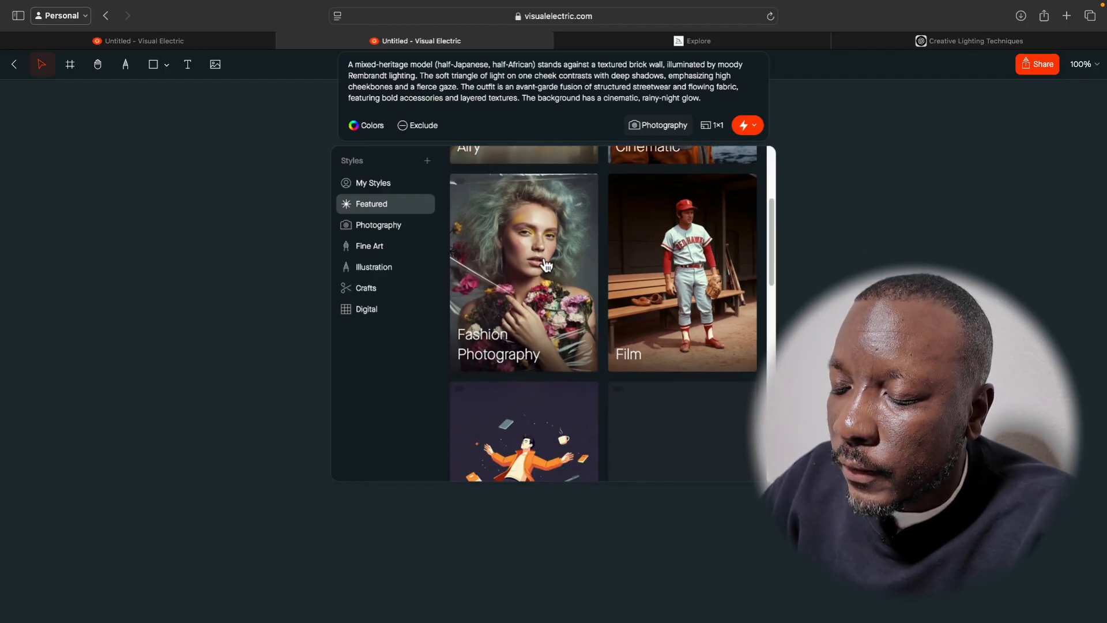
scroll(546, 265, "down", 1)
scroll(656, 263, "down", 3)
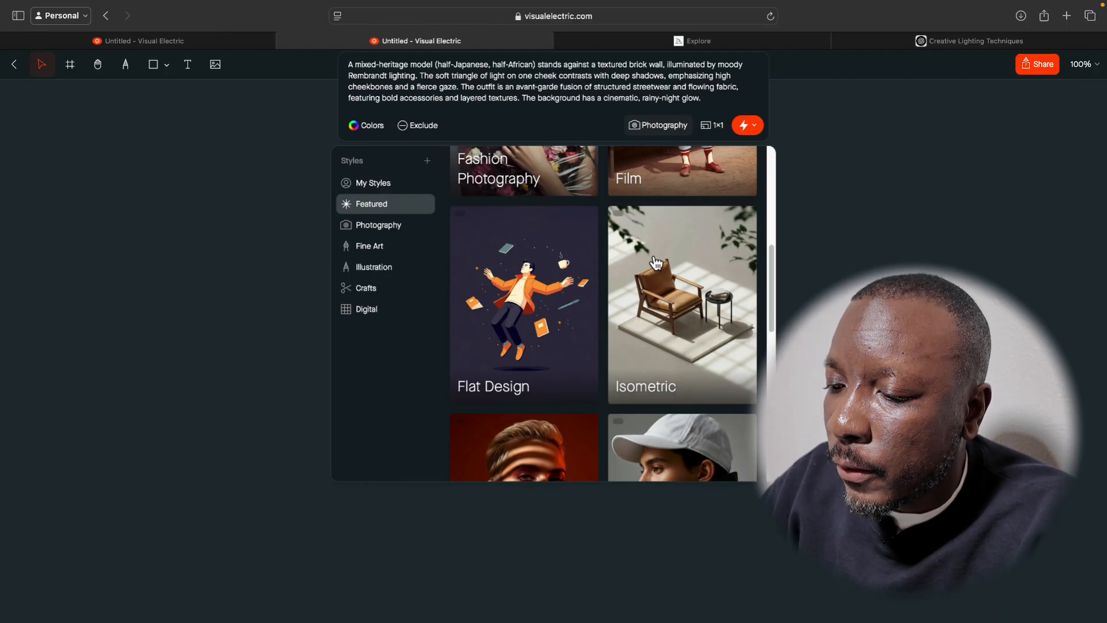
scroll(633, 311, "down", 4)
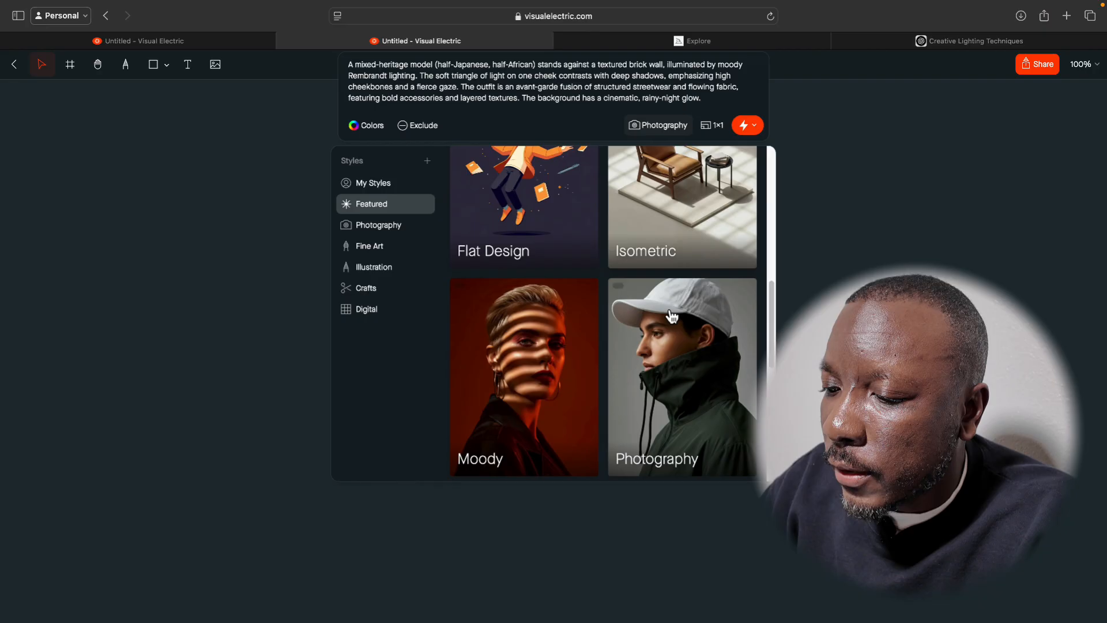
scroll(617, 376, "down", 9)
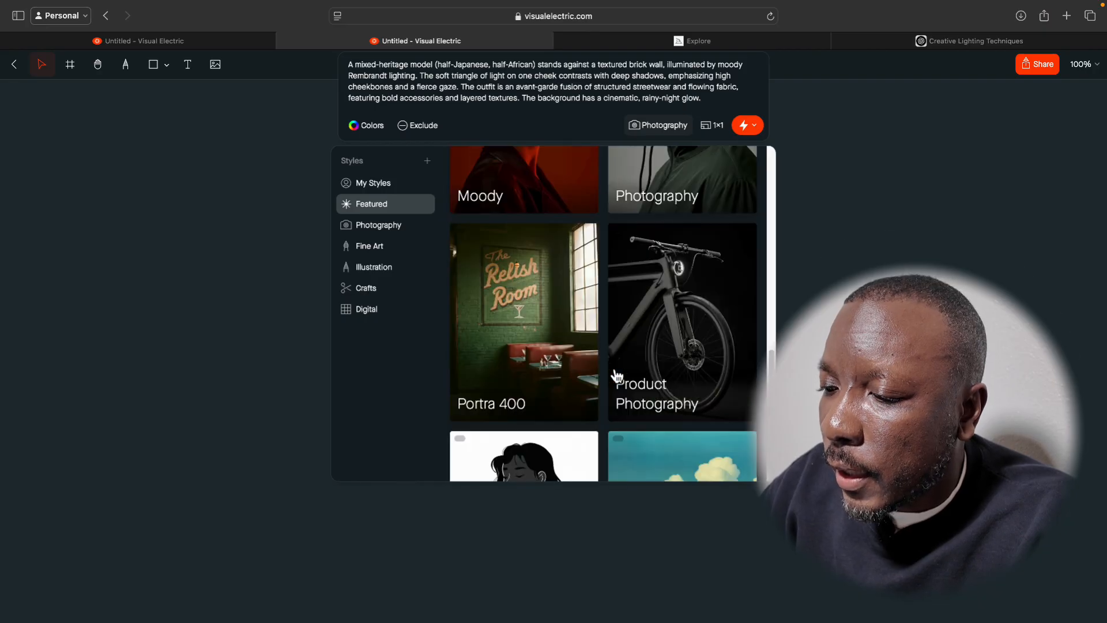
scroll(617, 376, "up", 6)
scroll(617, 376, "up", 10)
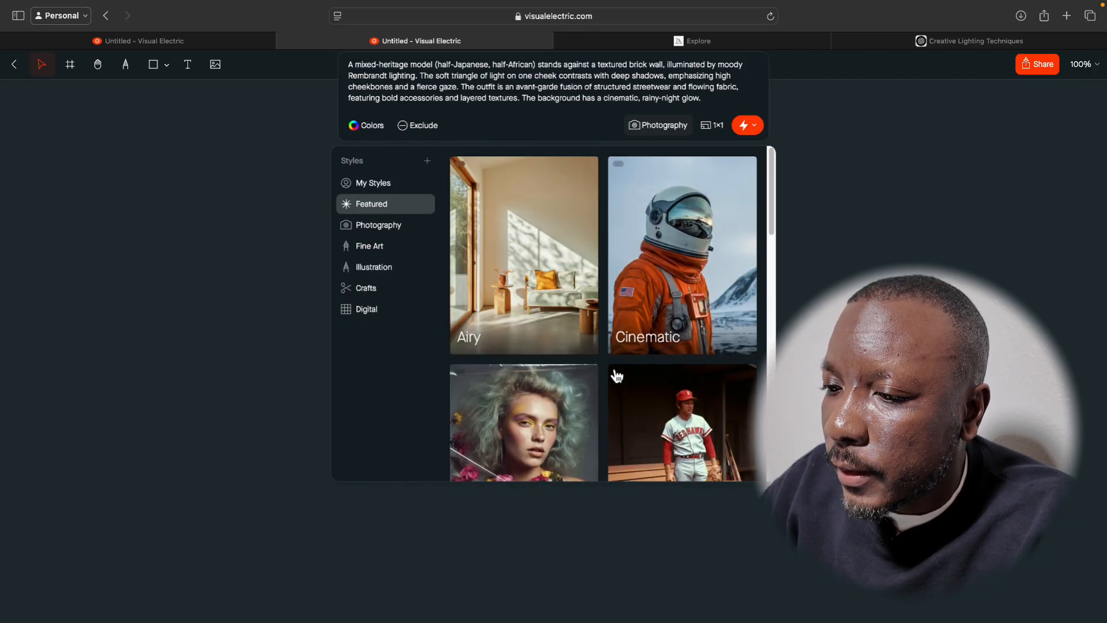
left_click(383, 226)
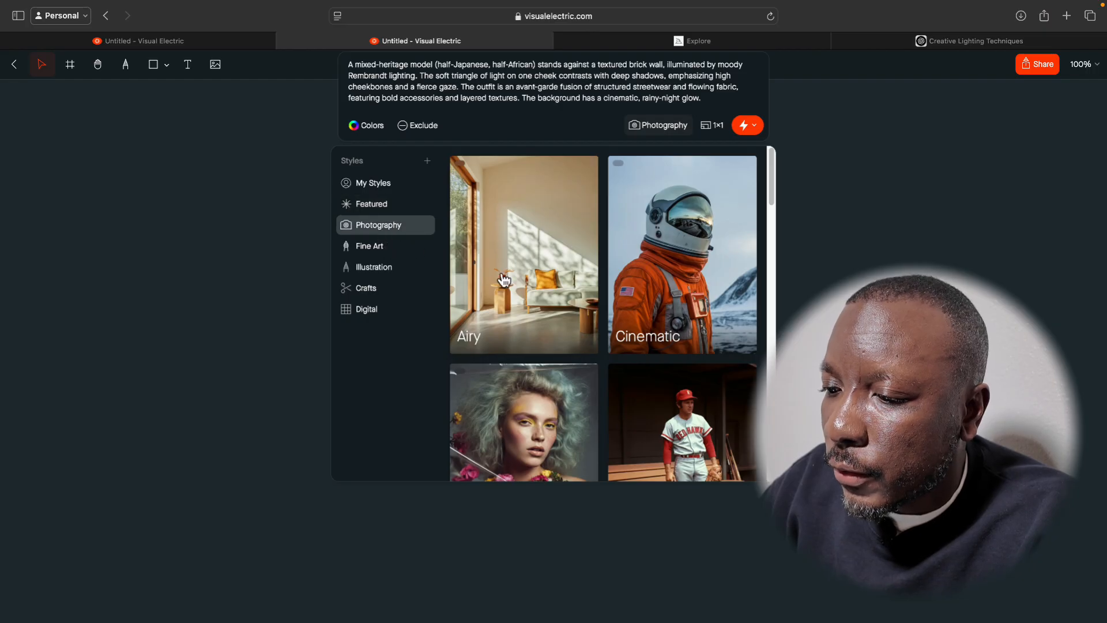
scroll(504, 281, "down", 3)
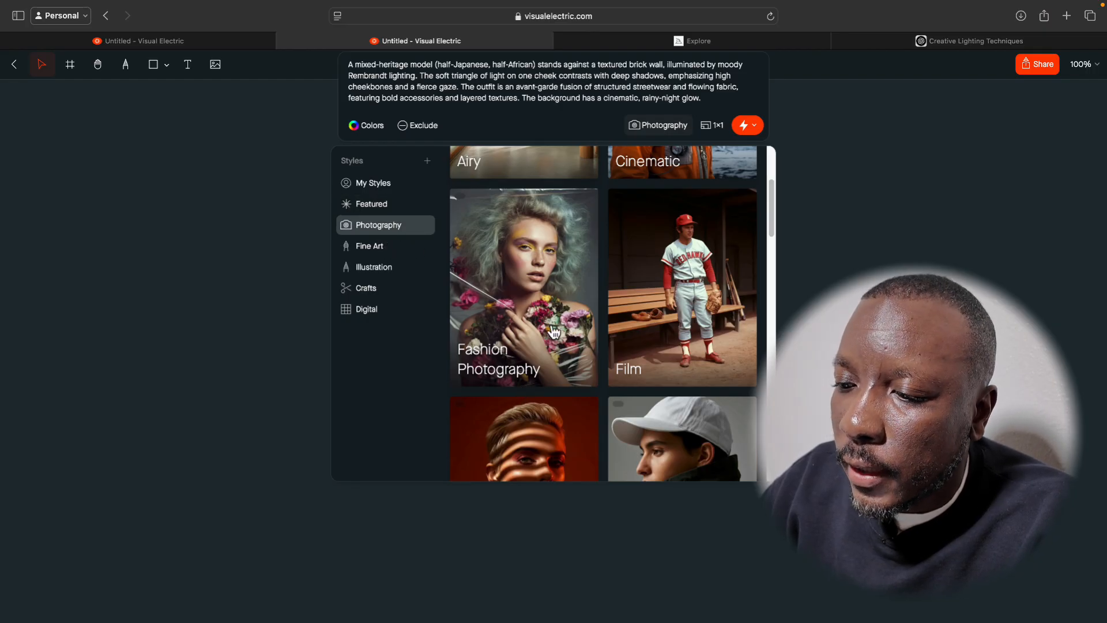
left_click(533, 276)
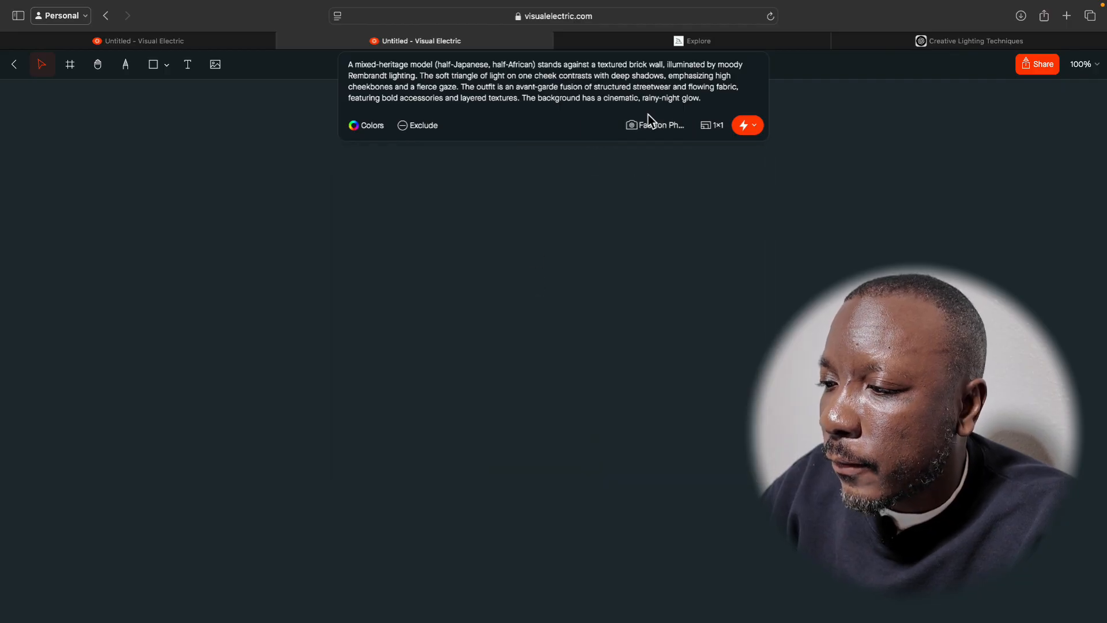
Set the output to Portrait 3×4 with 2 images and generate the Rembrandt Lighting prompt.
left_click(715, 126)
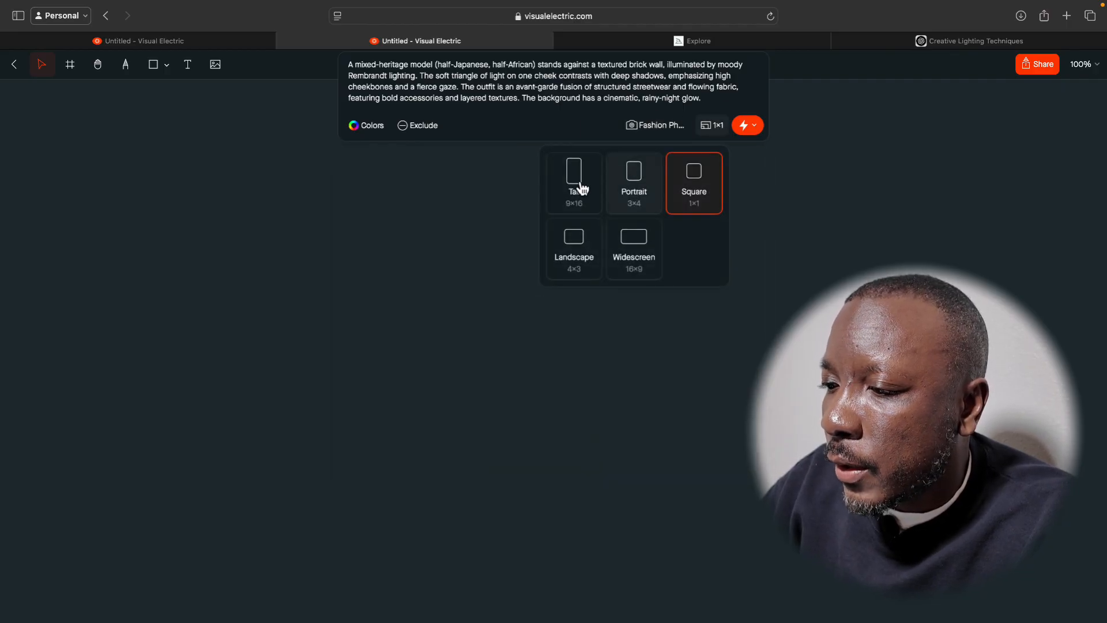
left_click(644, 188)
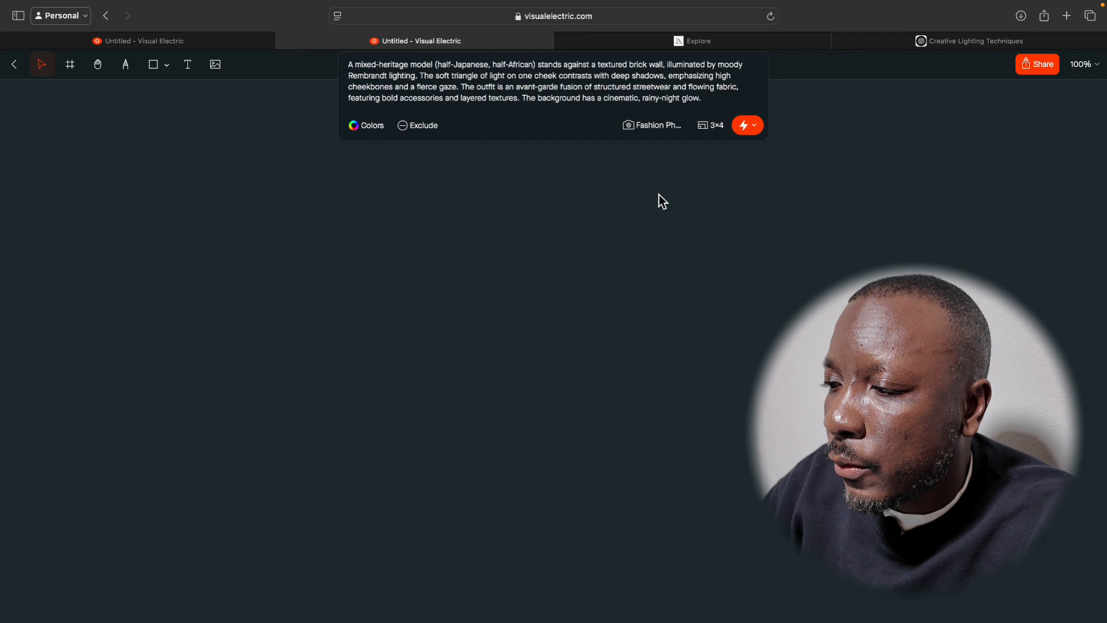
left_click(764, 133)
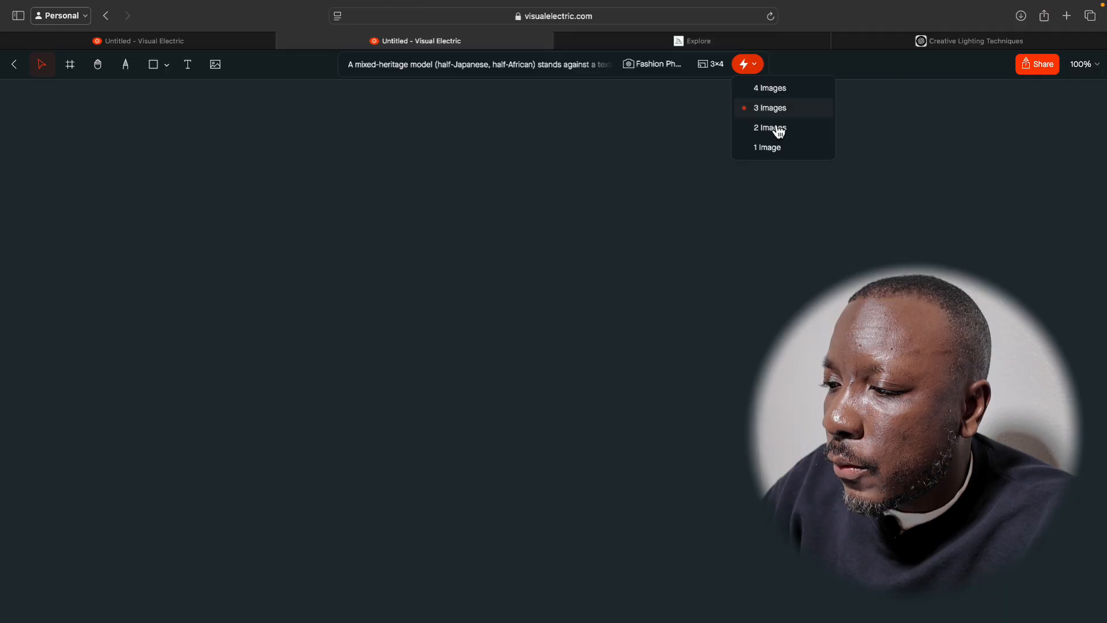
left_click(775, 131)
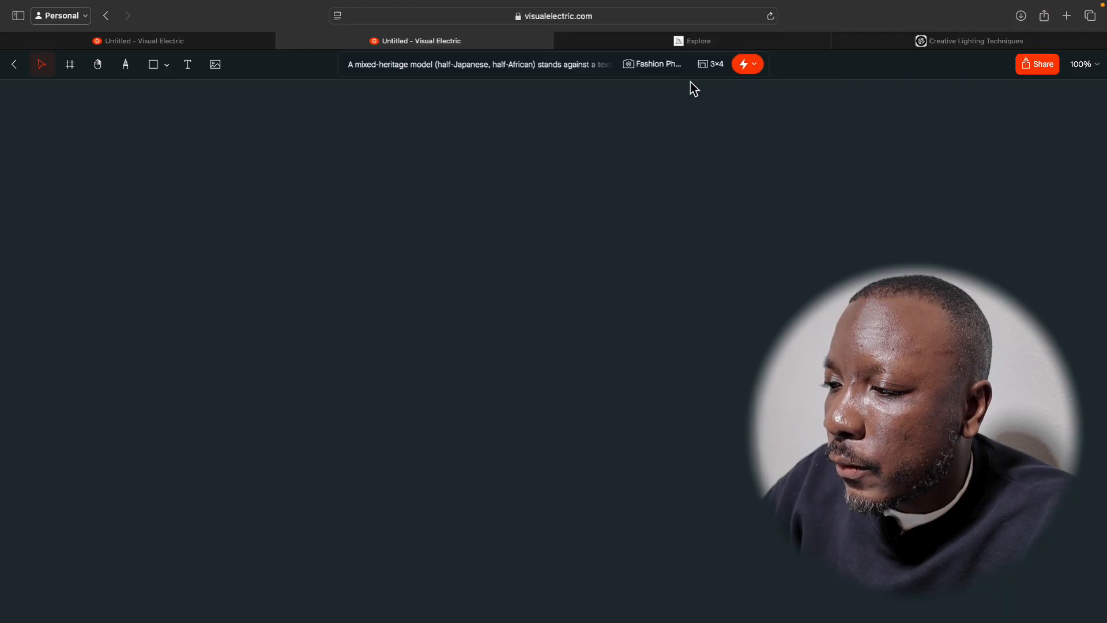
left_click(748, 73)
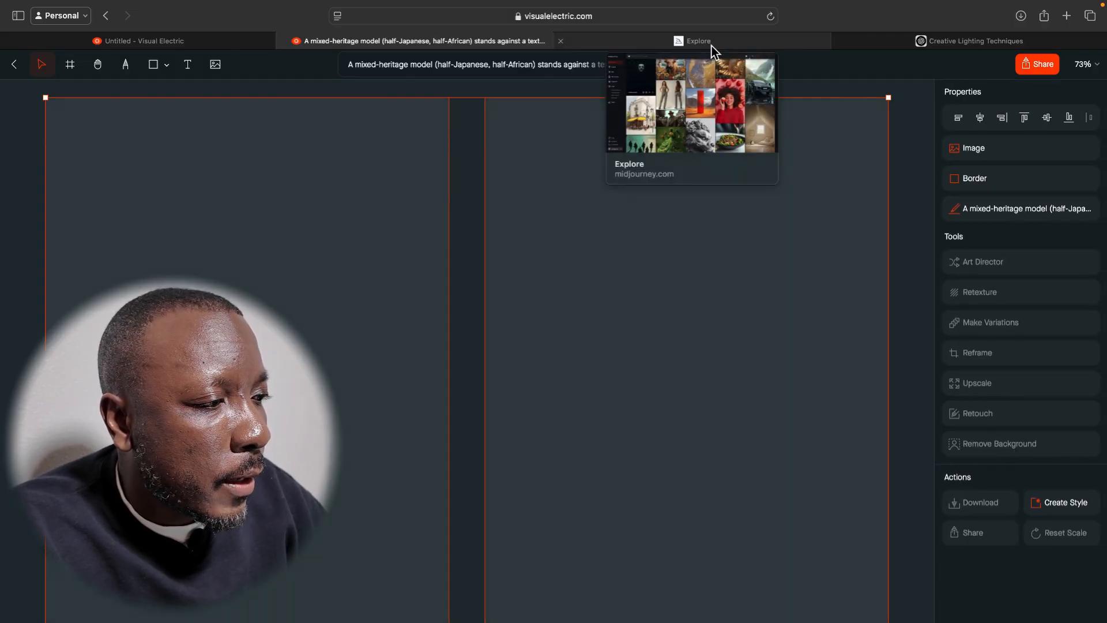
Close the Midjourney Explore page, then switch to ChatGPT and copy the Split Lighting – Noir Metropolis Rebel prompt text.
left_click(562, 41)
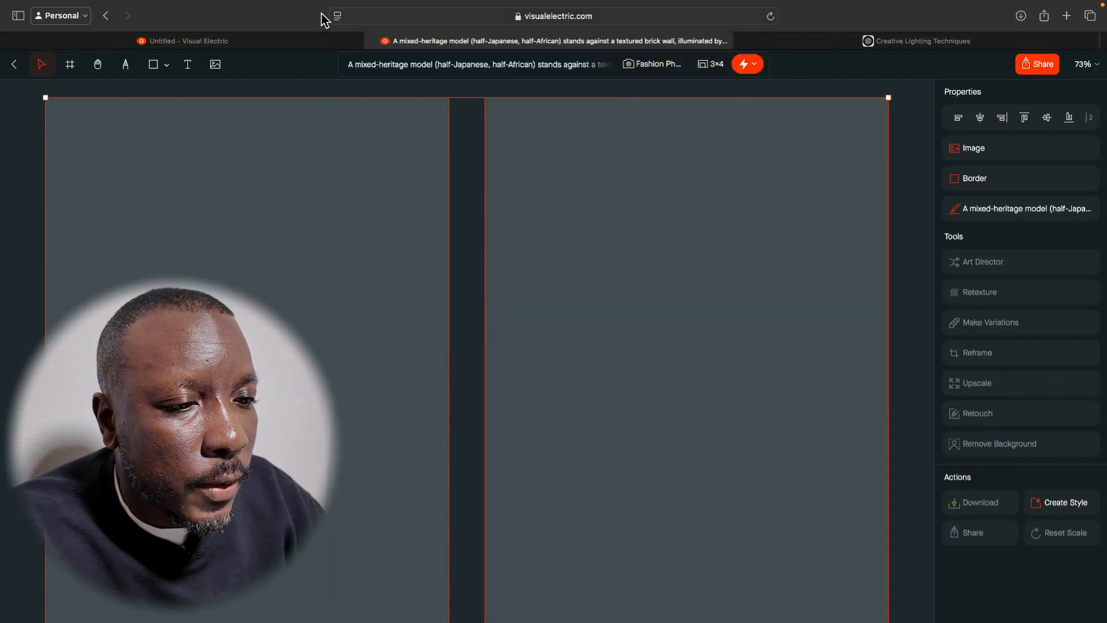
left_click(278, 39)
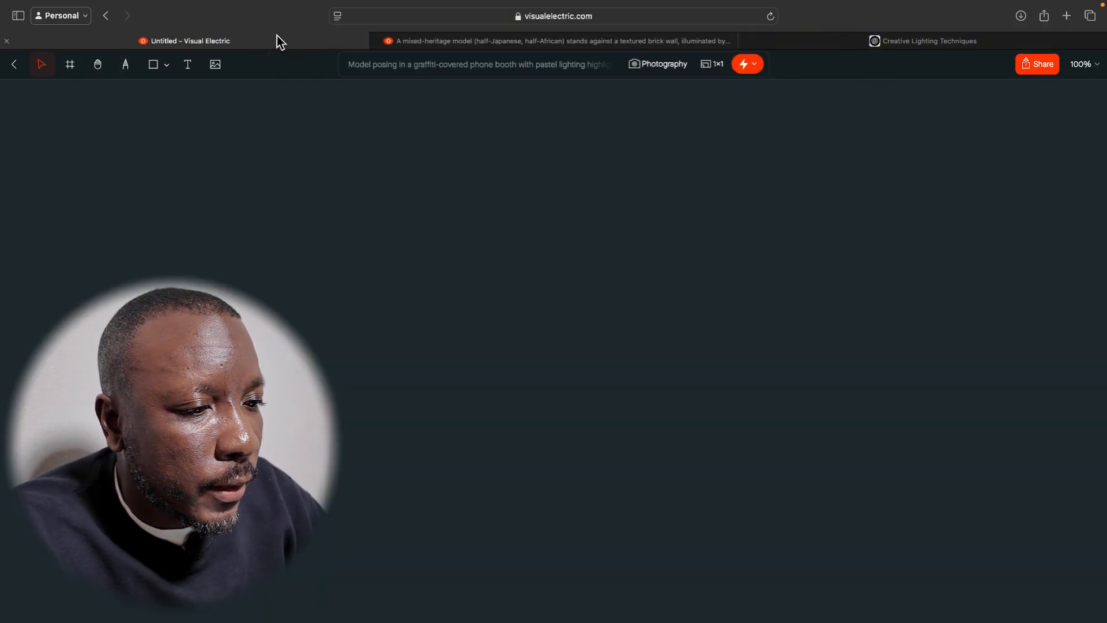
left_click(852, 42)
scroll(540, 351, "down", 3)
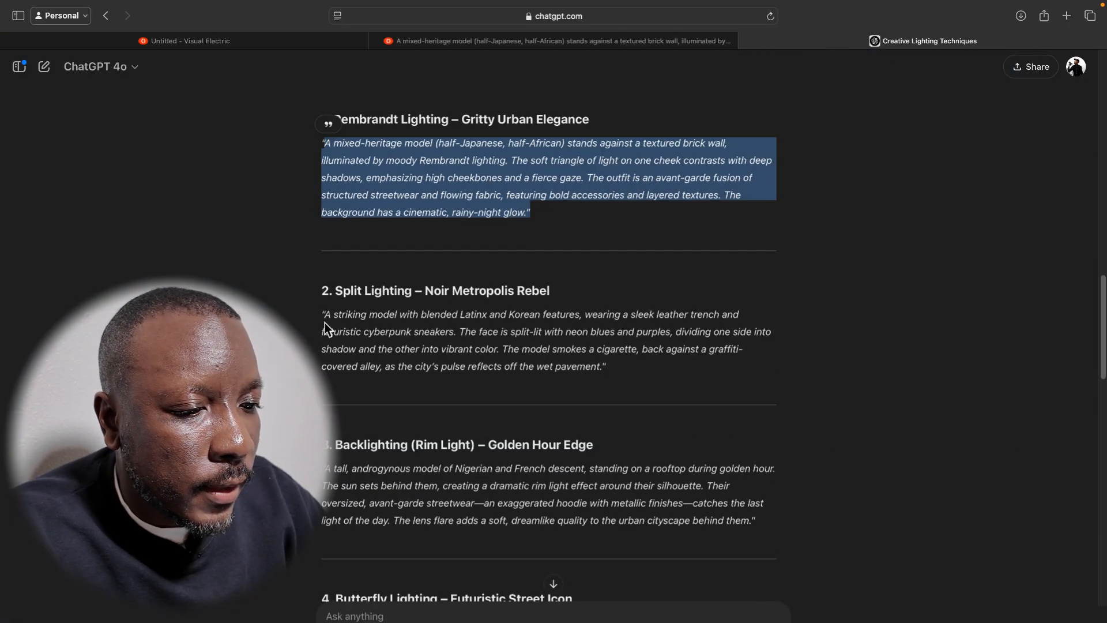
left_click_drag(323, 314, 604, 374)
key("super+c")
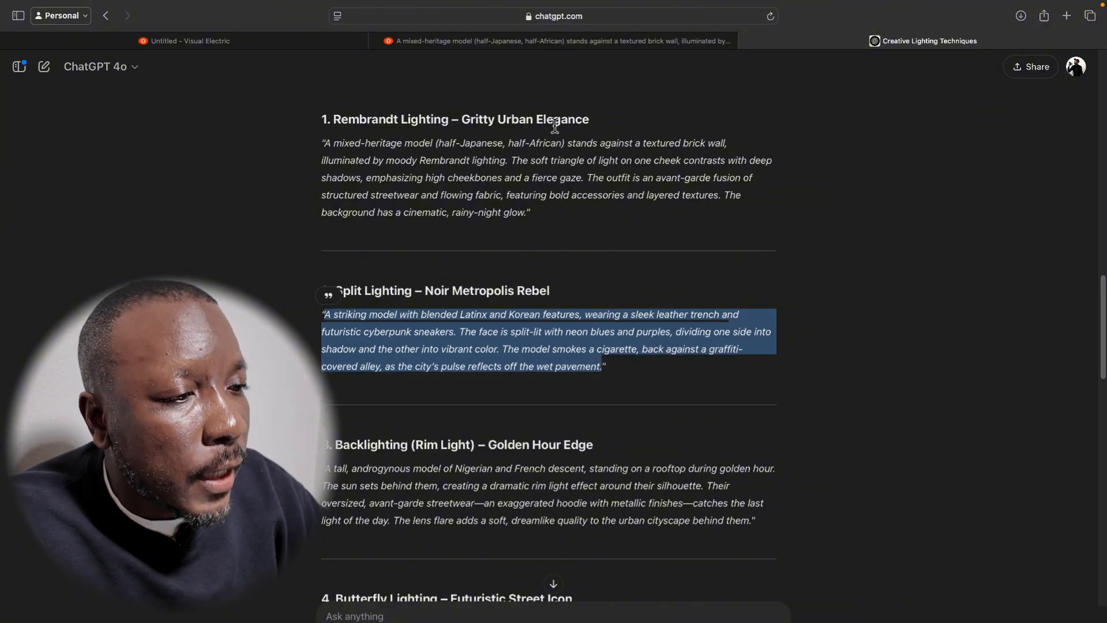
Switch to Visual Electric, replace the prompt with the copied Split Lighting text, and generate the images.
left_click(576, 45)
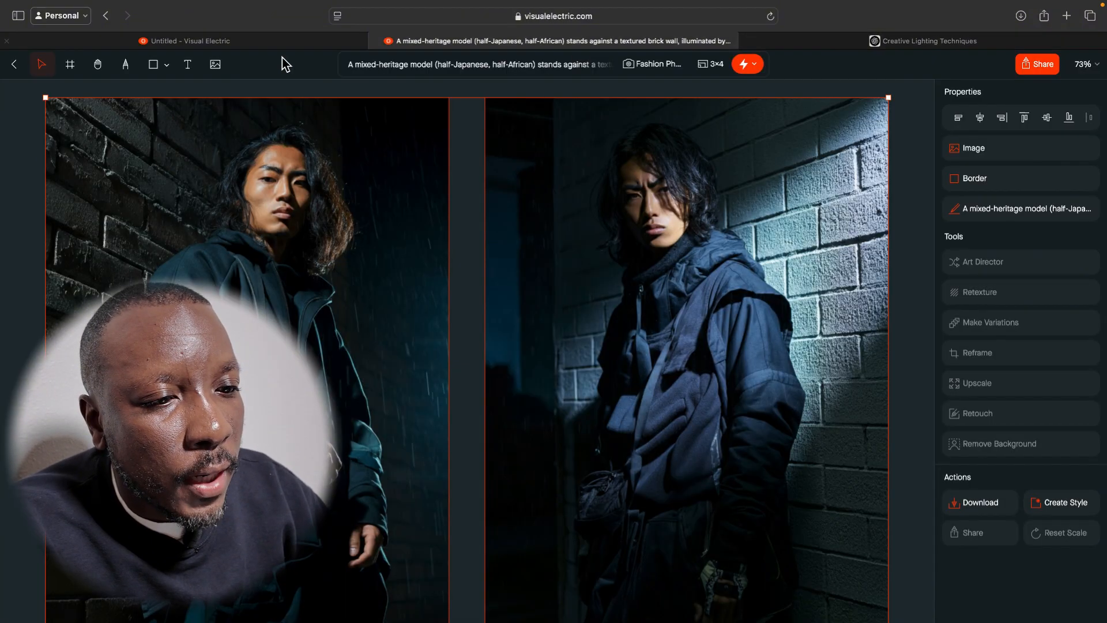
left_click(474, 64)
key("super+a")
key("super+v")
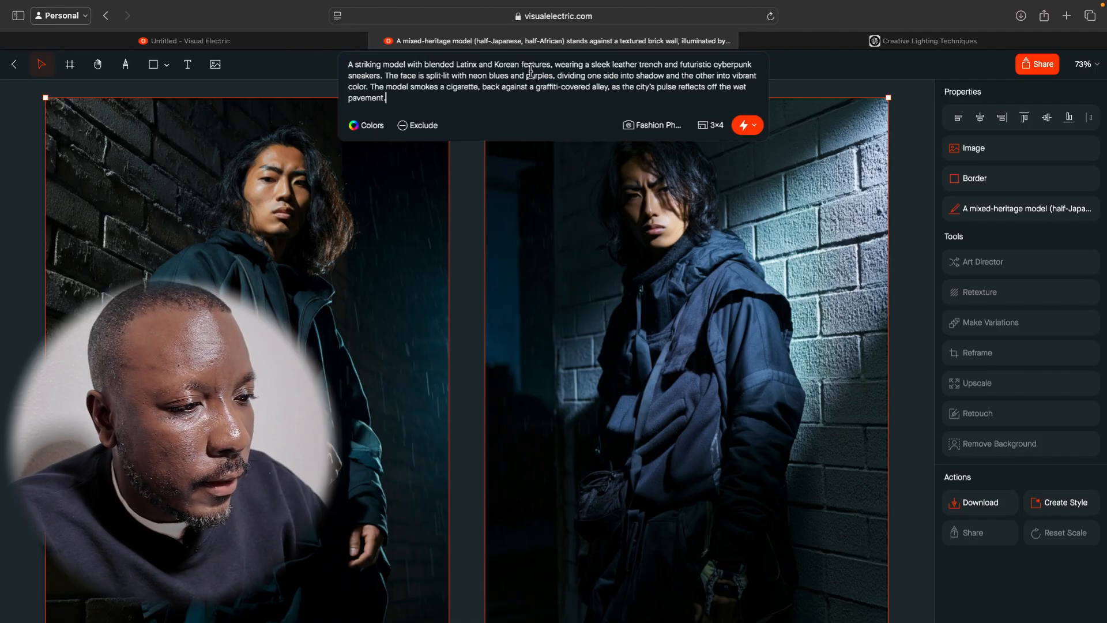
left_click(745, 127)
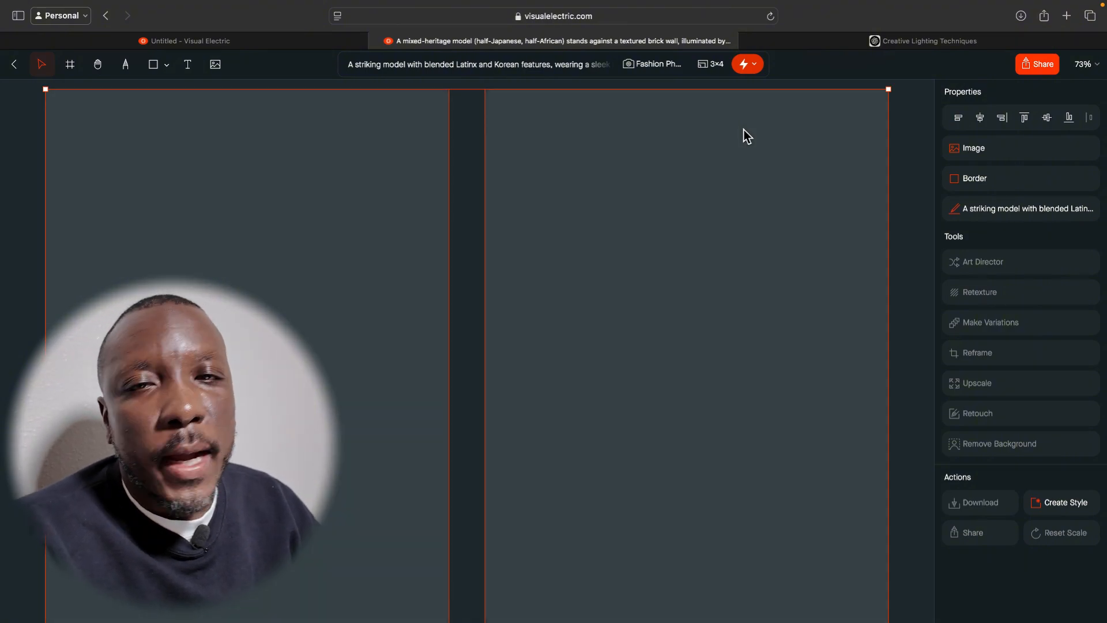
Copy ChatGPT's Backlighting (Rim Light) – Golden Hour Edge prompt over the current Visual Electric prompt and generate the images.
left_click(826, 42)
scroll(522, 396, "down", 4)
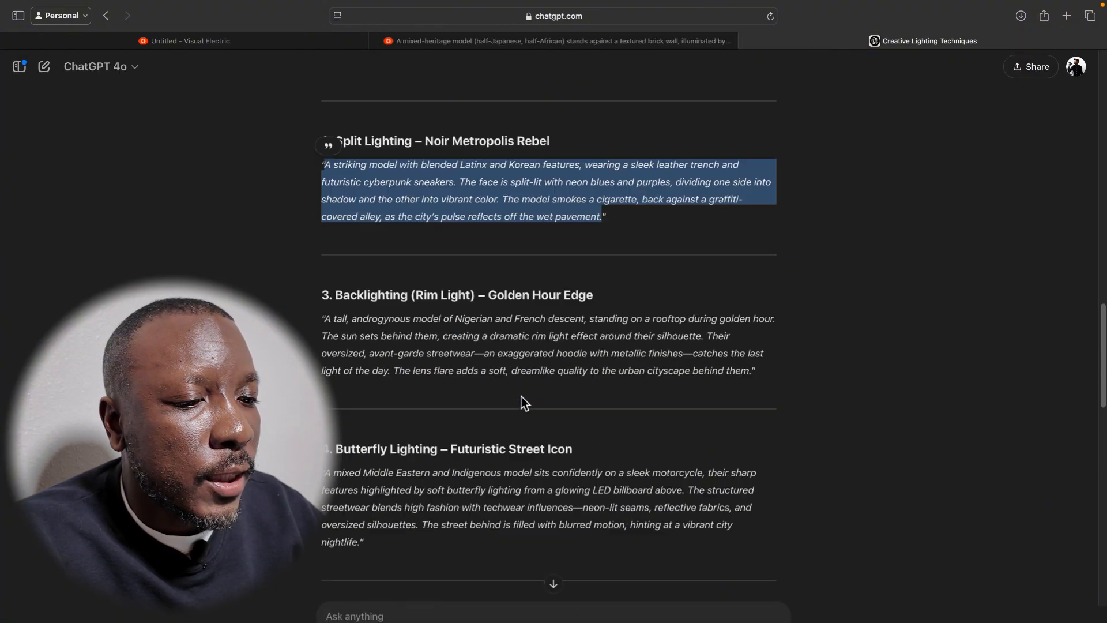
left_click_drag(326, 320, 750, 372)
key("ctrl+c")
left_click(664, 35)
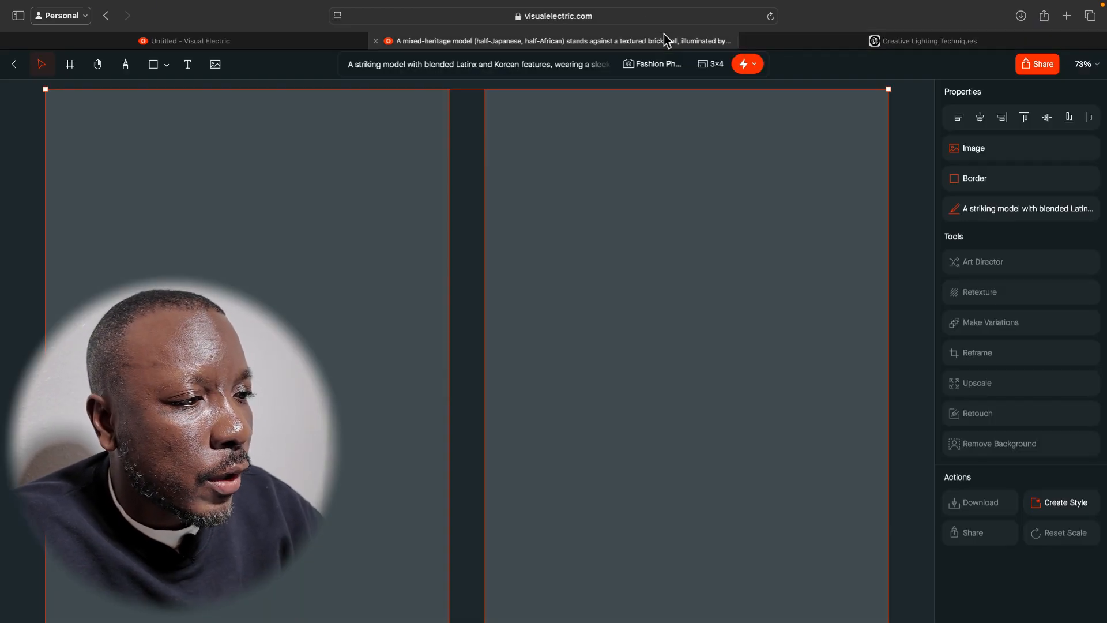
left_click(489, 73)
key("ctrl+a")
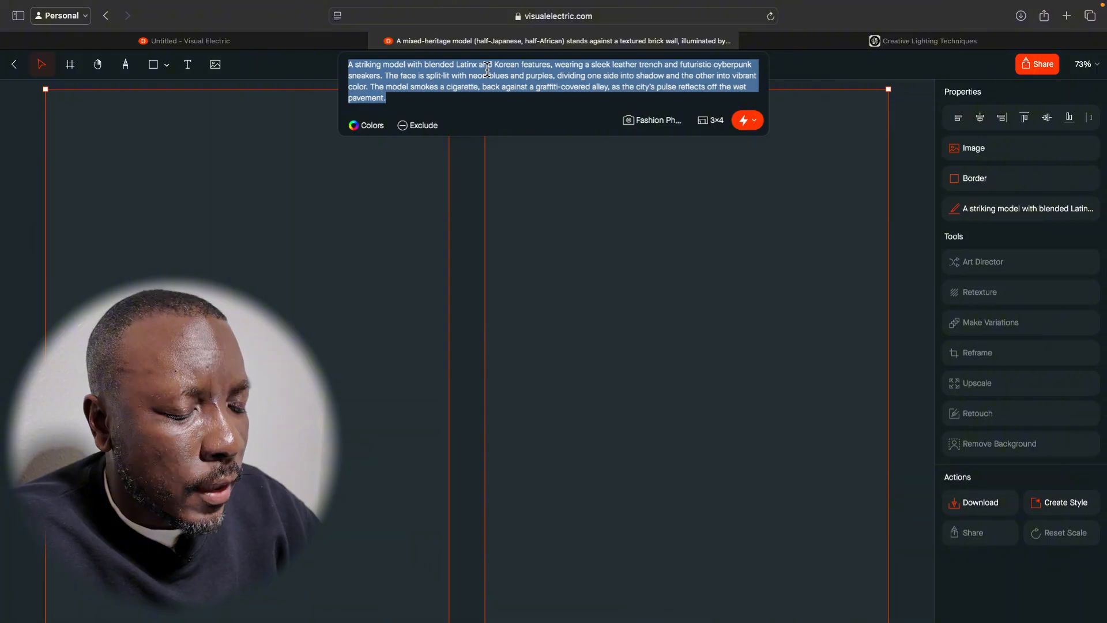
key("ctrl+v")
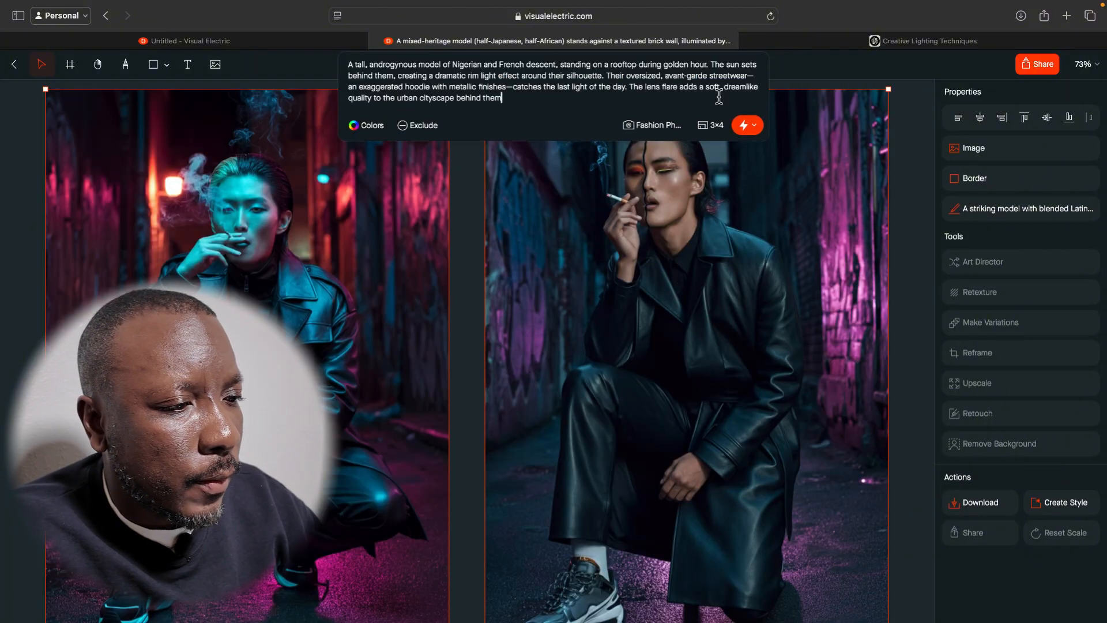
left_click(748, 136)
Switch to ChatGPT and copy the Butterfly Lighting – Futuristic Street Icon prompt text without its quotation marks.
left_click(799, 43)
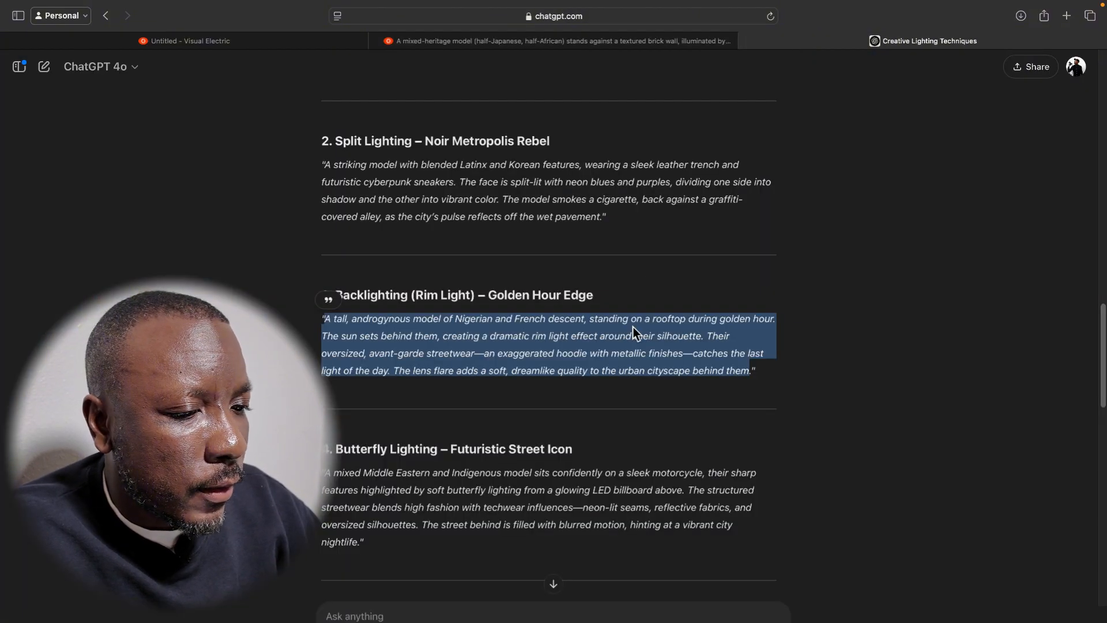
scroll(633, 327, "down", 4)
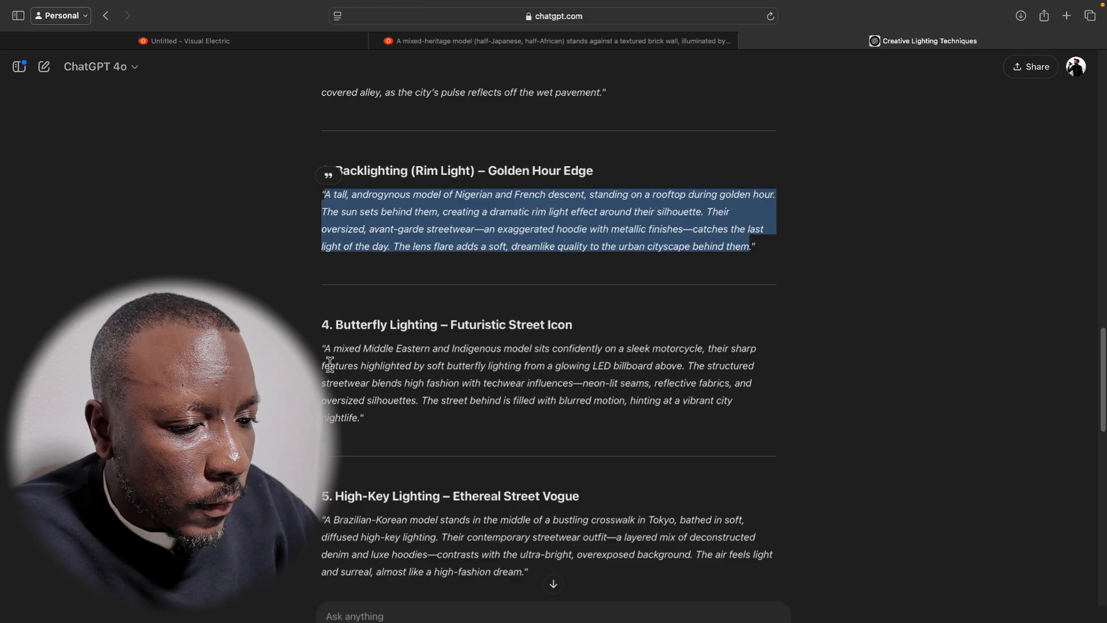
left_click_drag(326, 351, 357, 408)
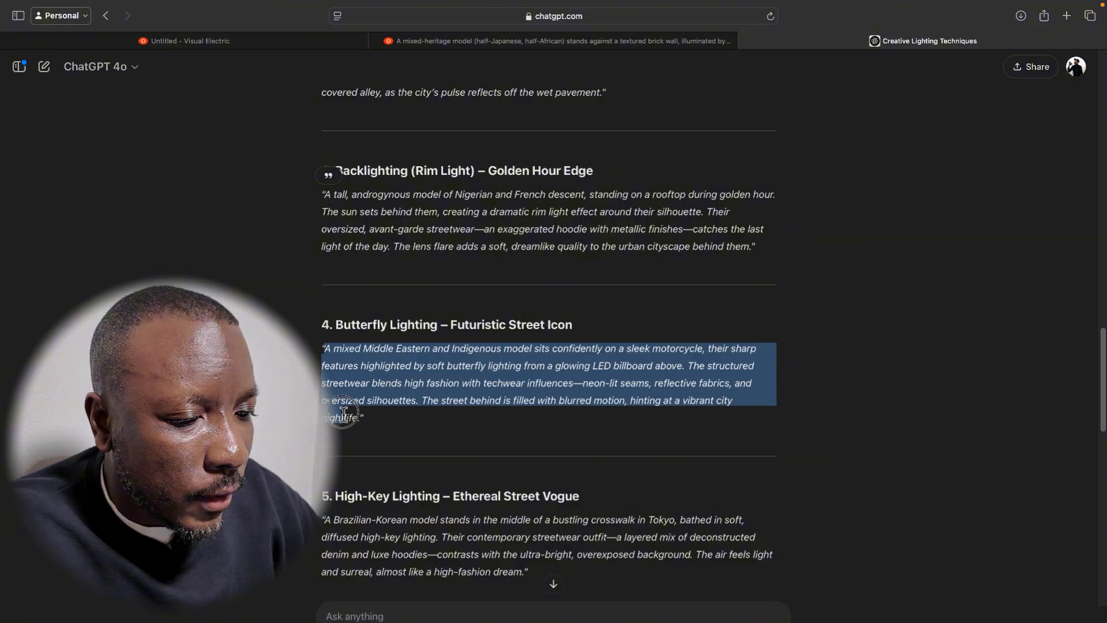
left_click_drag(360, 421, 360, 420)
key("super+c")
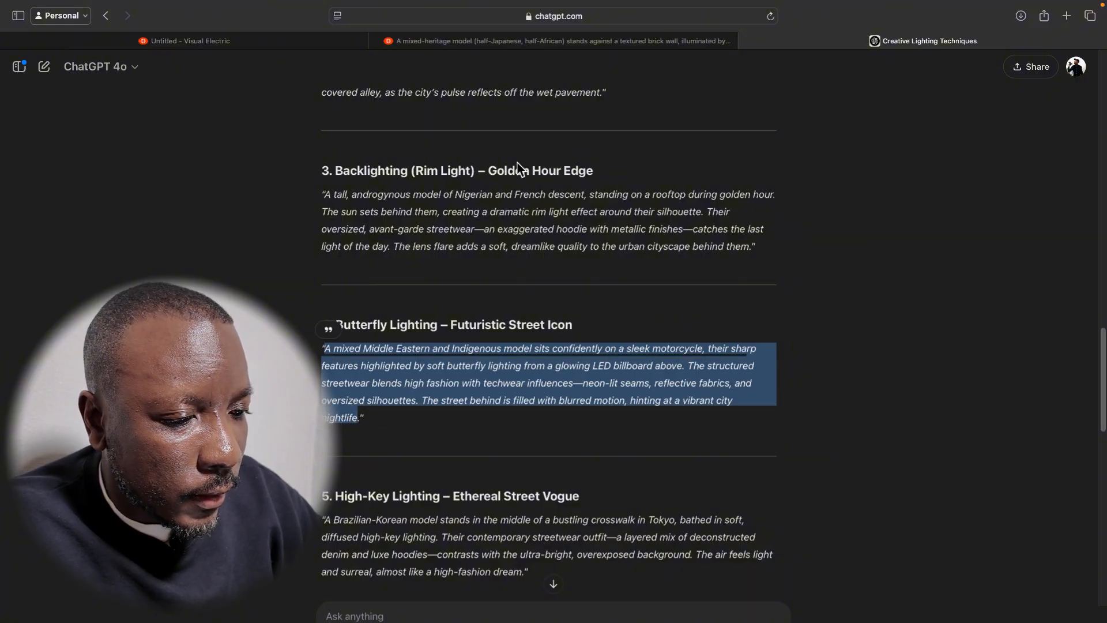
Switch to Visual Electric, replace the prompt with the copied Butterfly Lighting text, and generate the images.
left_click(548, 40)
left_click(495, 68)
key("super+a")
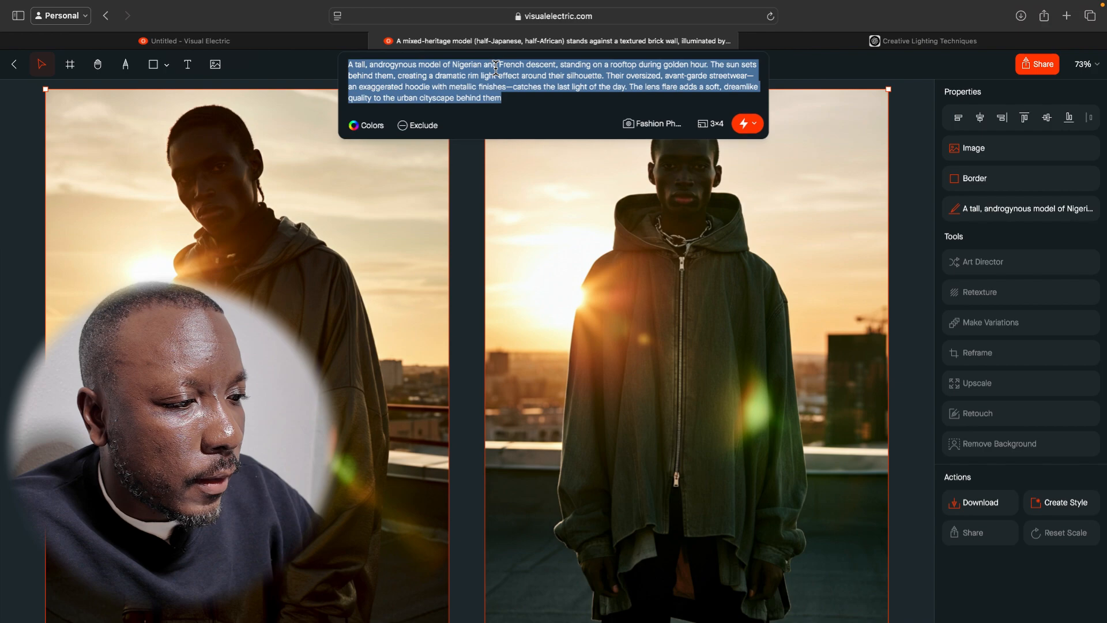
key("super+v")
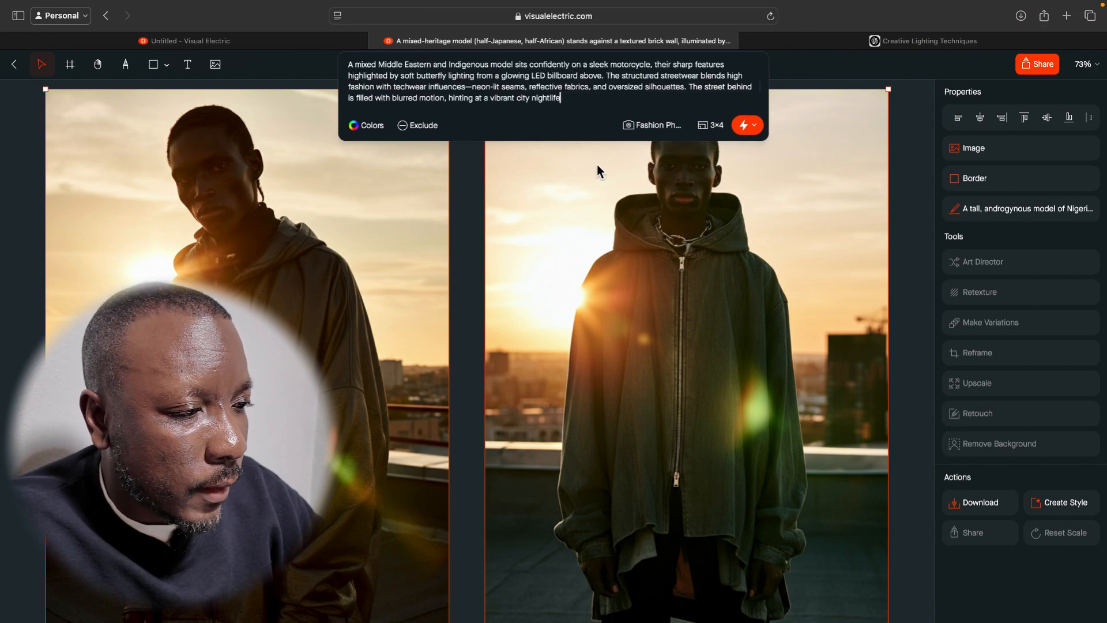
left_click(758, 126)
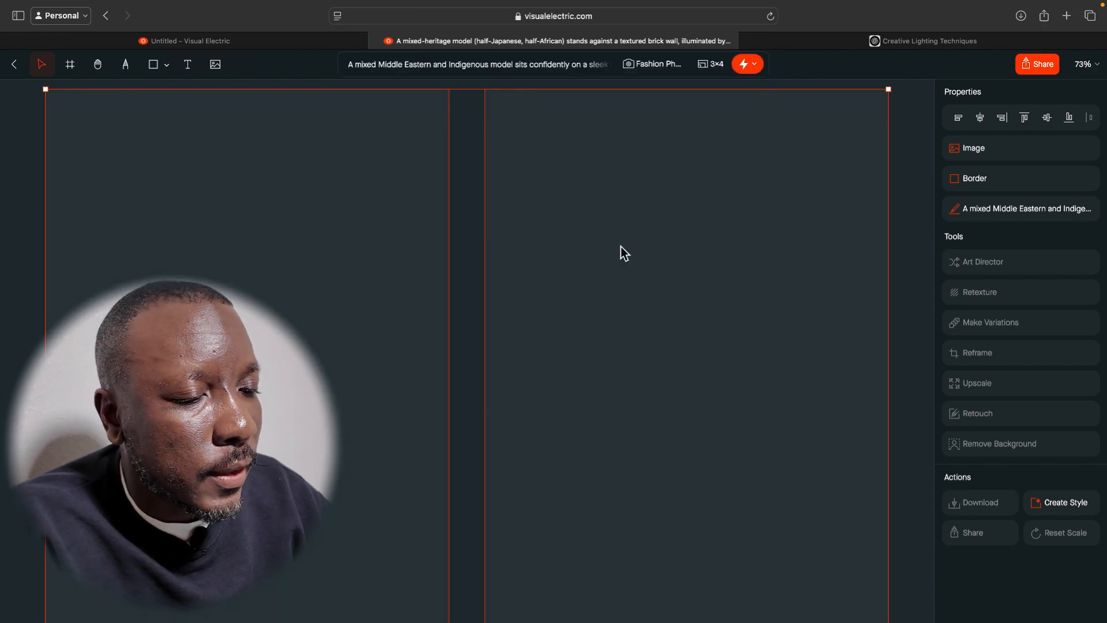
scroll(616, 287, "down", 3)
scroll(616, 287, "down", 3)
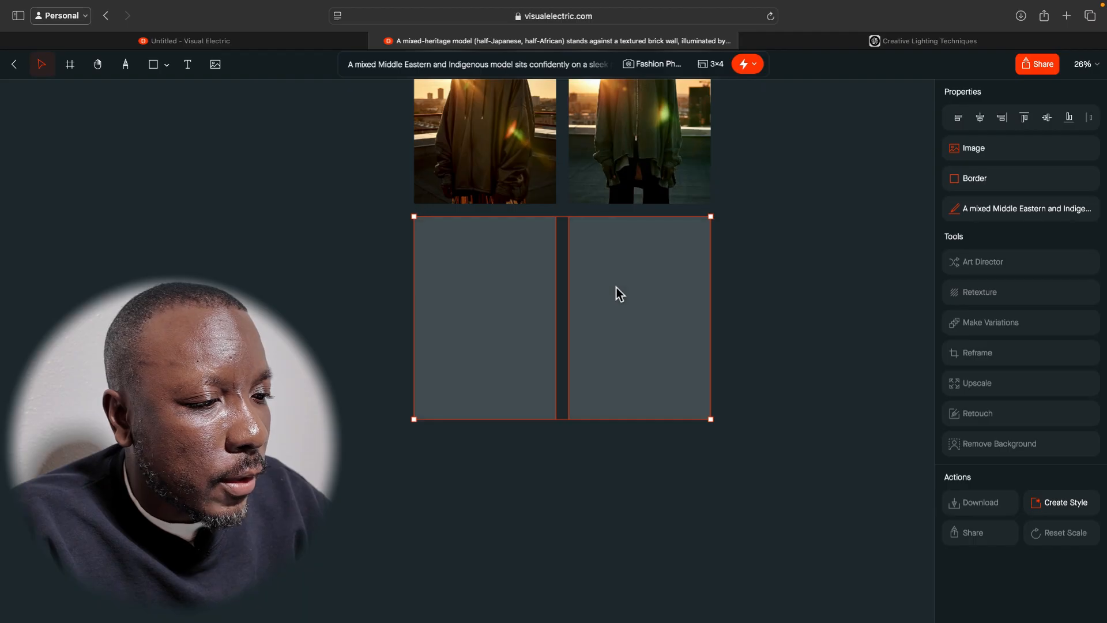
scroll(806, 301, "up", 10)
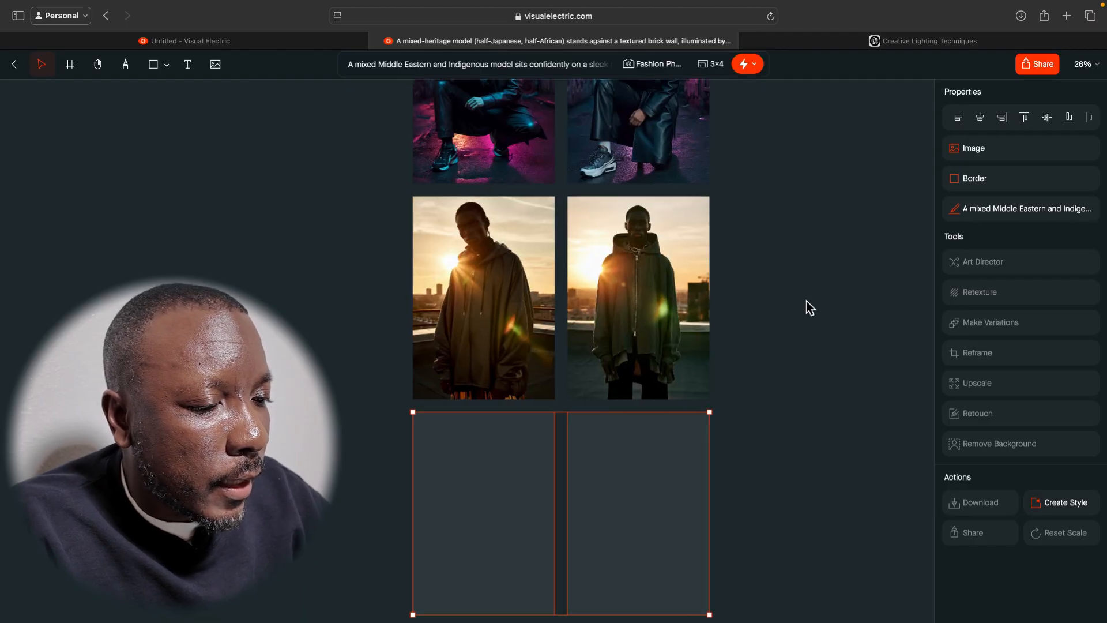
scroll(806, 301, "up", 4)
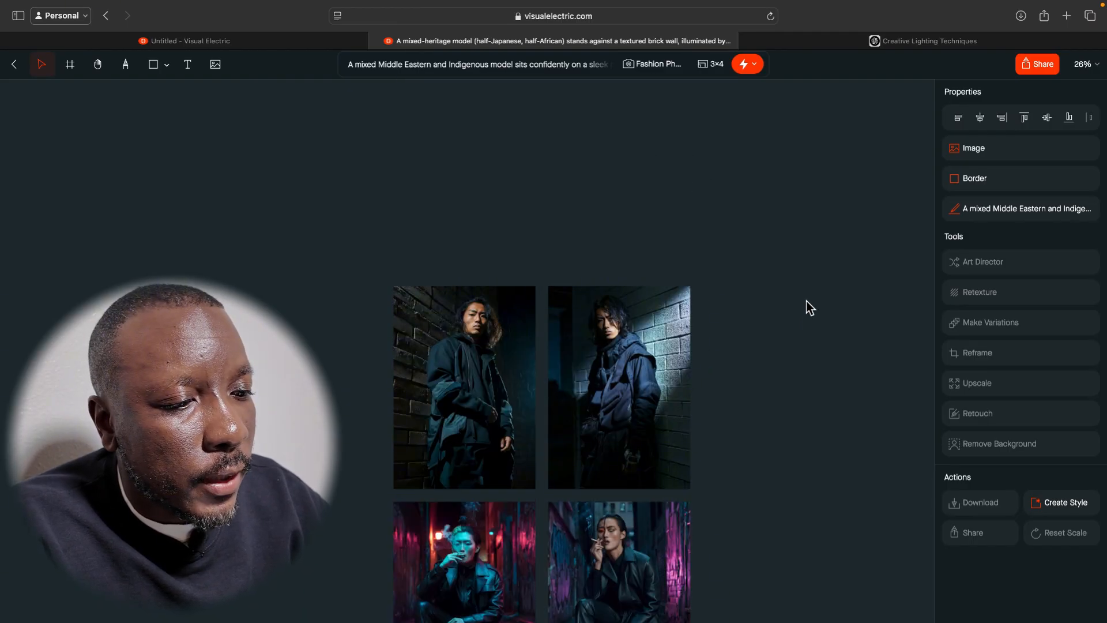
scroll(792, 364, "down", 10)
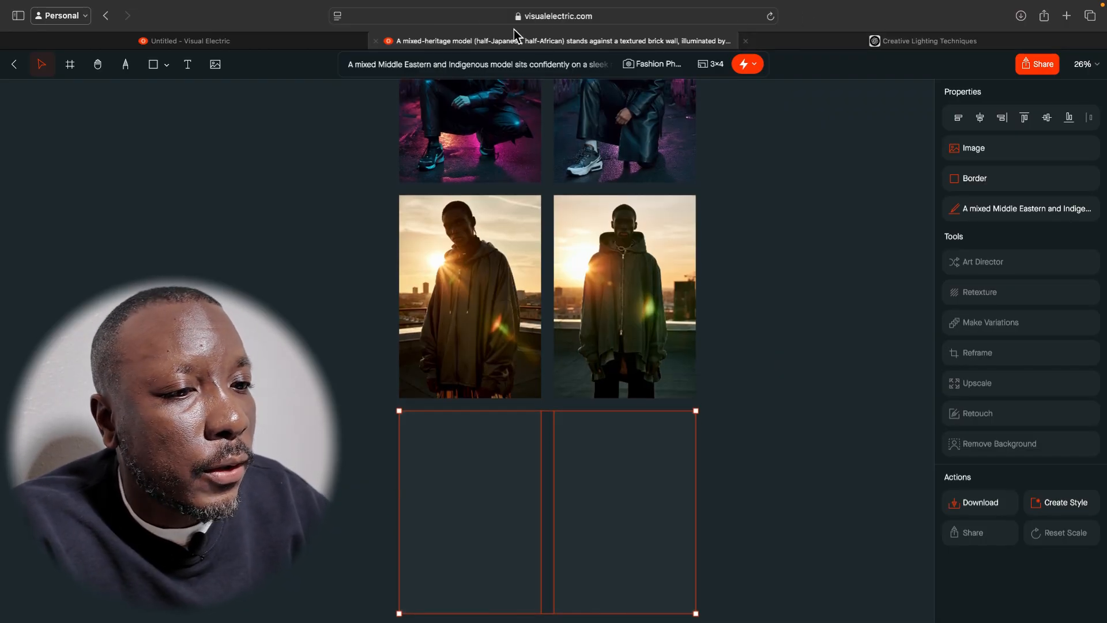
Return to ChatGPT and copy the High-Key Lighting – Ethereal Street Vogue prompt text.
left_click(255, 41)
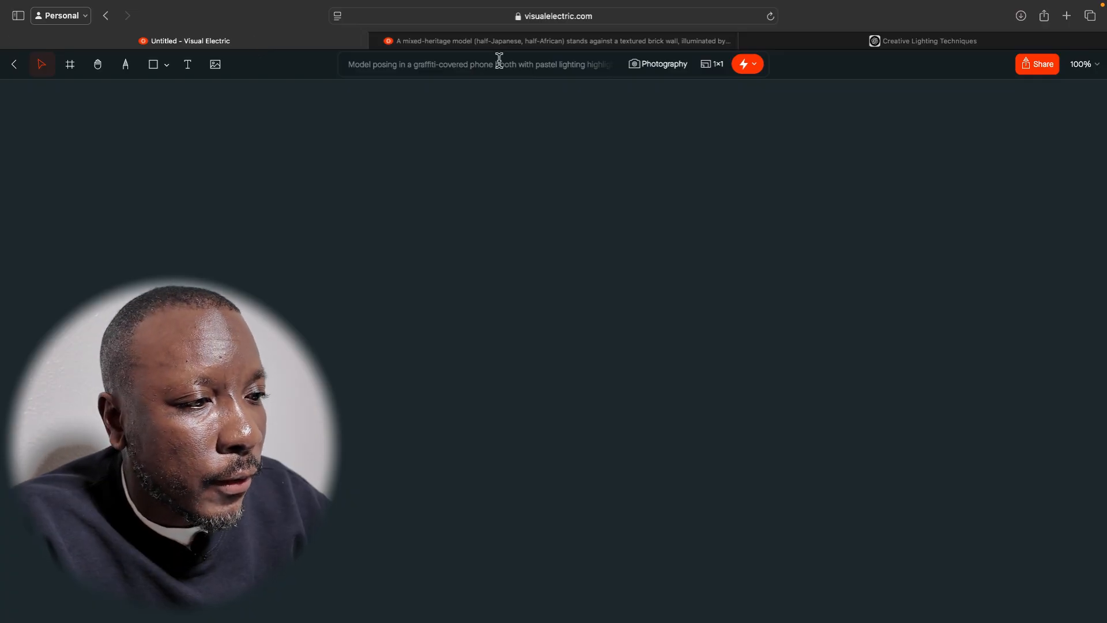
left_click(616, 41)
left_click(796, 38)
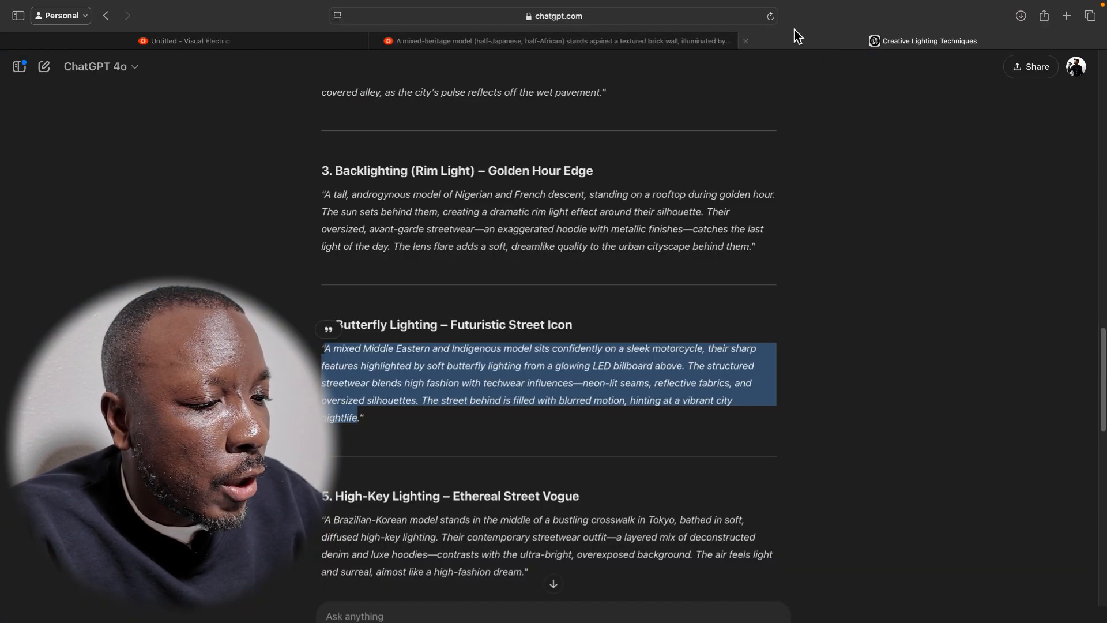
scroll(555, 316, "down", 5)
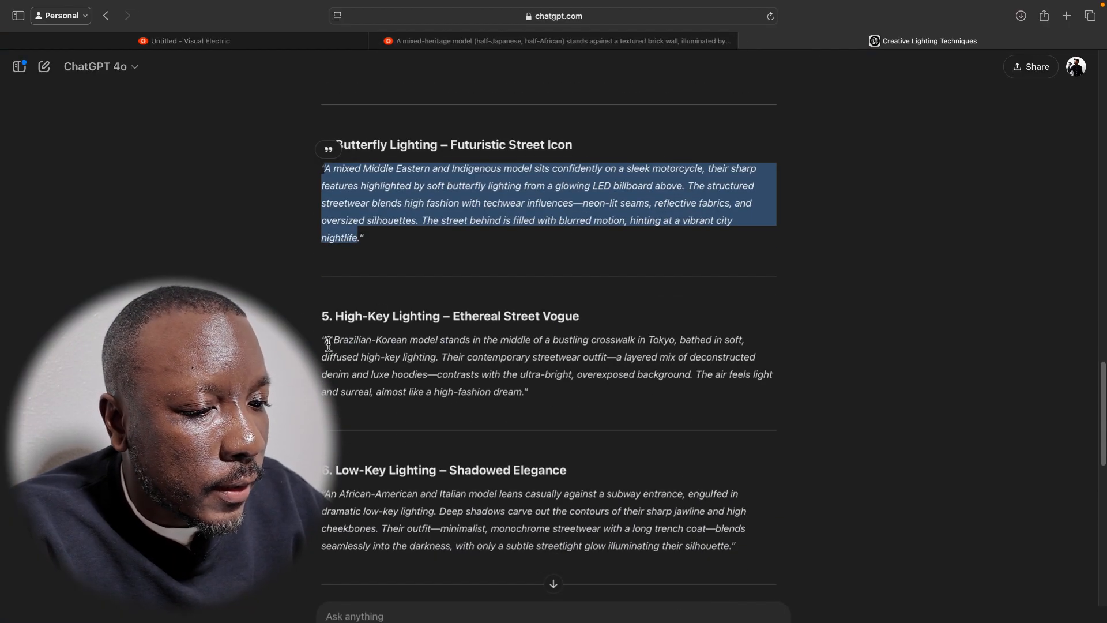
left_click_drag(324, 340, 523, 391)
key("super+c")
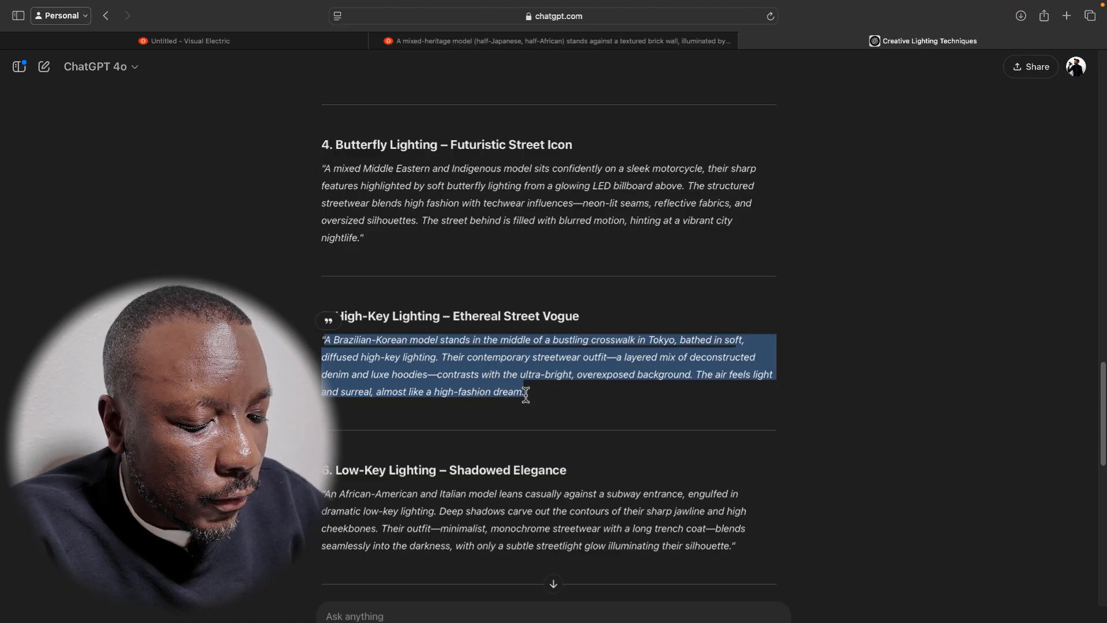
In Visual Electric, overwrite the Butterfly Lighting prompt with the copied High-Key Lighting text and generate the images.
left_click(539, 46)
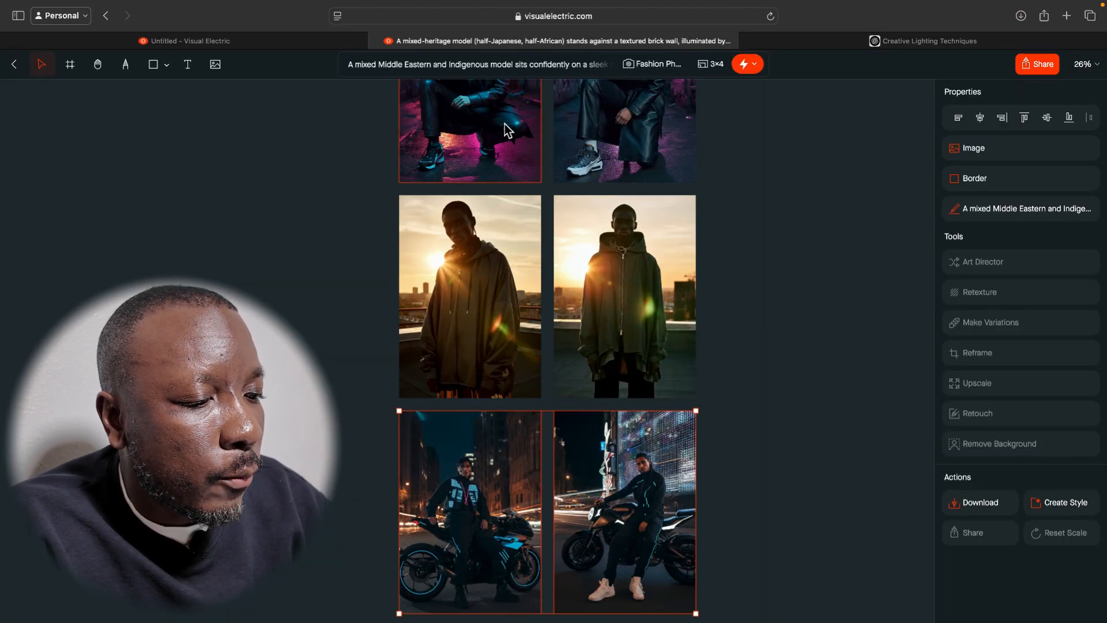
scroll(504, 123, "up", 5)
scroll(505, 128, "up", 10)
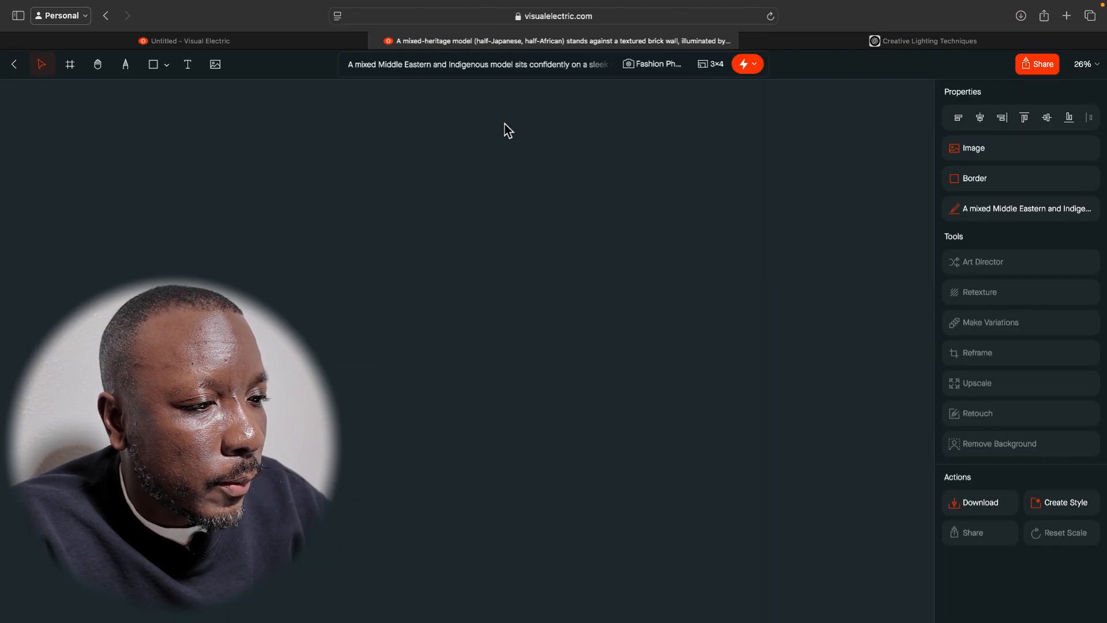
left_click(512, 68)
key("super+a")
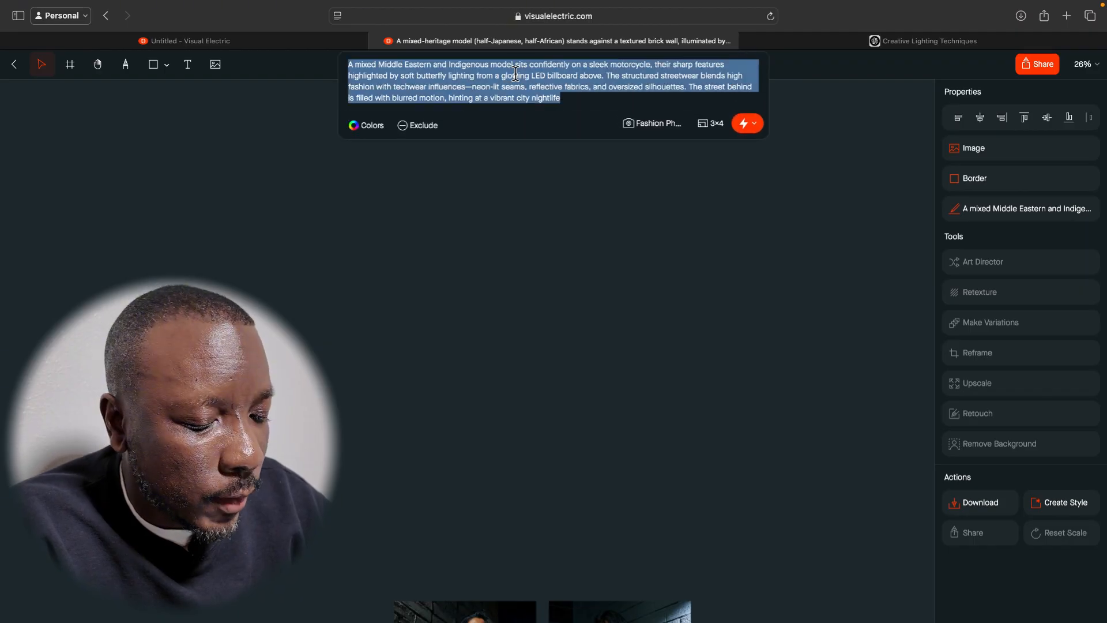
key("super+v")
left_click(744, 125)
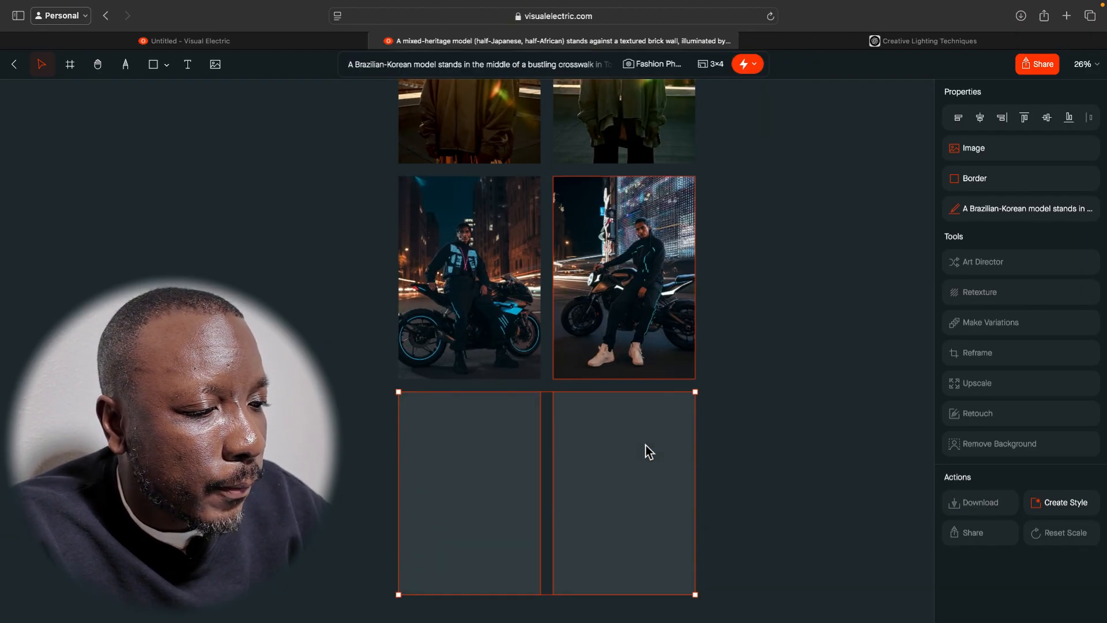
Examine the two Rembrandt Lighting images of the model against the brick wall up close.
scroll(749, 403, "up", 5)
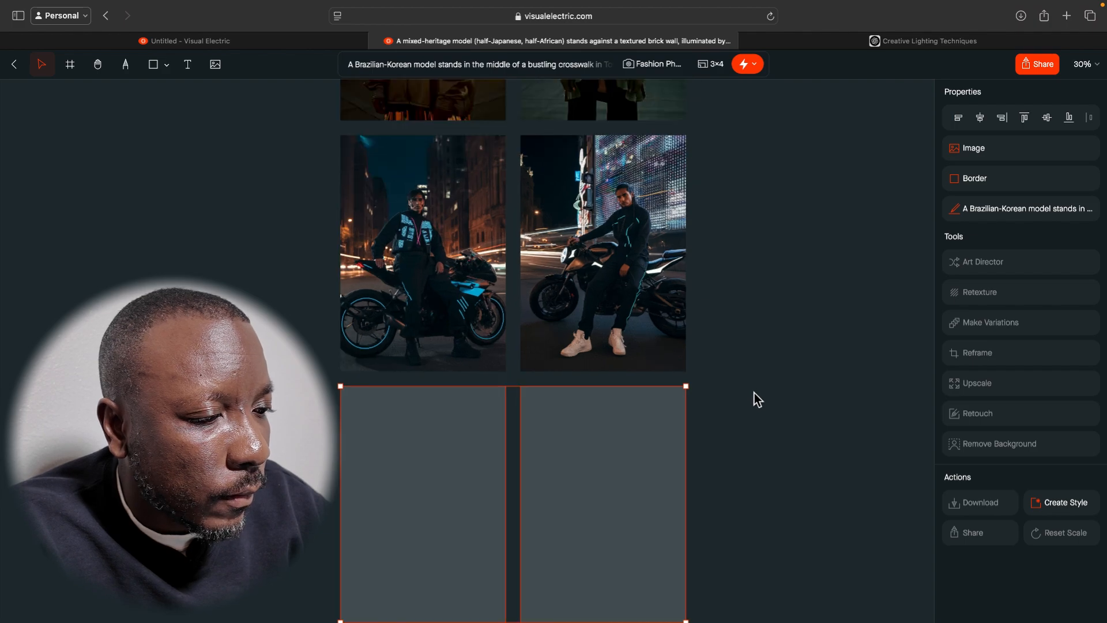
left_click(771, 381)
scroll(771, 379, "up", 5)
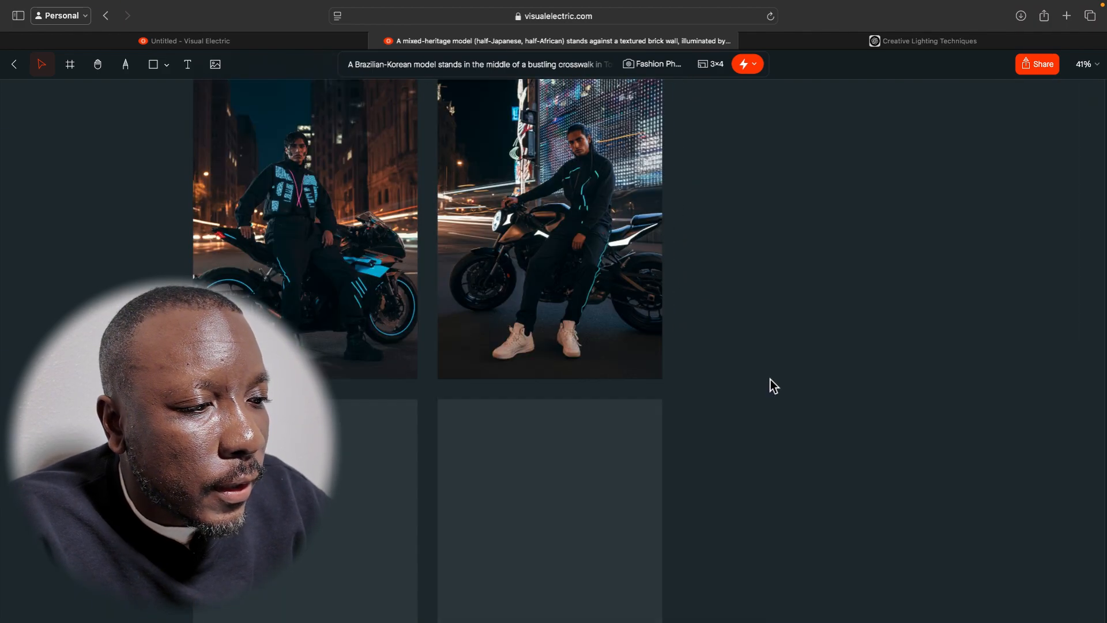
scroll(771, 379, "up", 10)
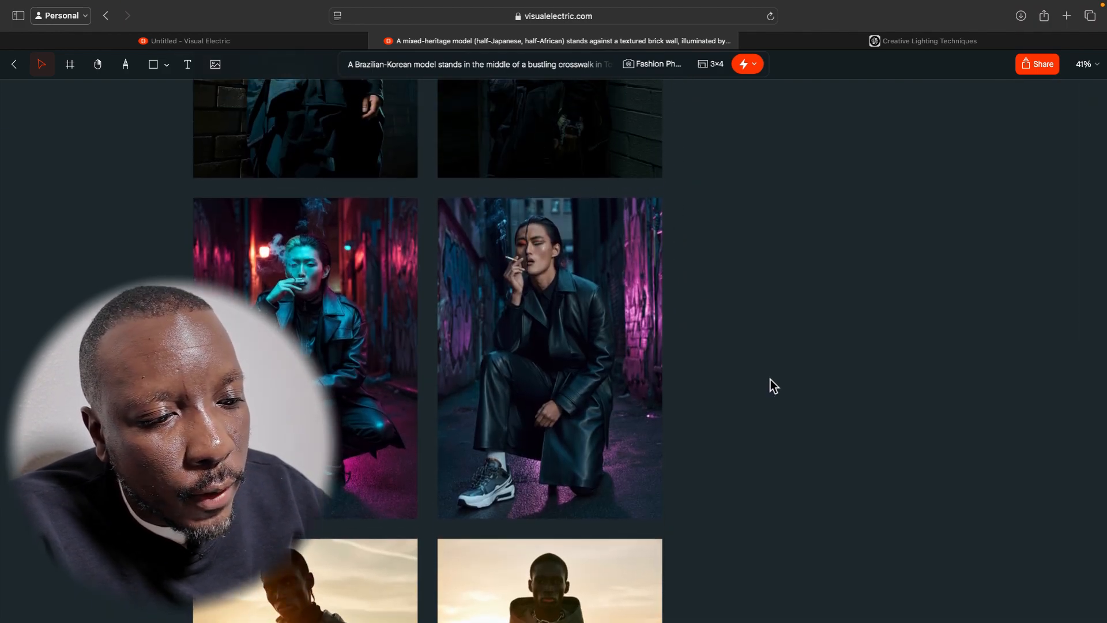
scroll(770, 380, "up", 3)
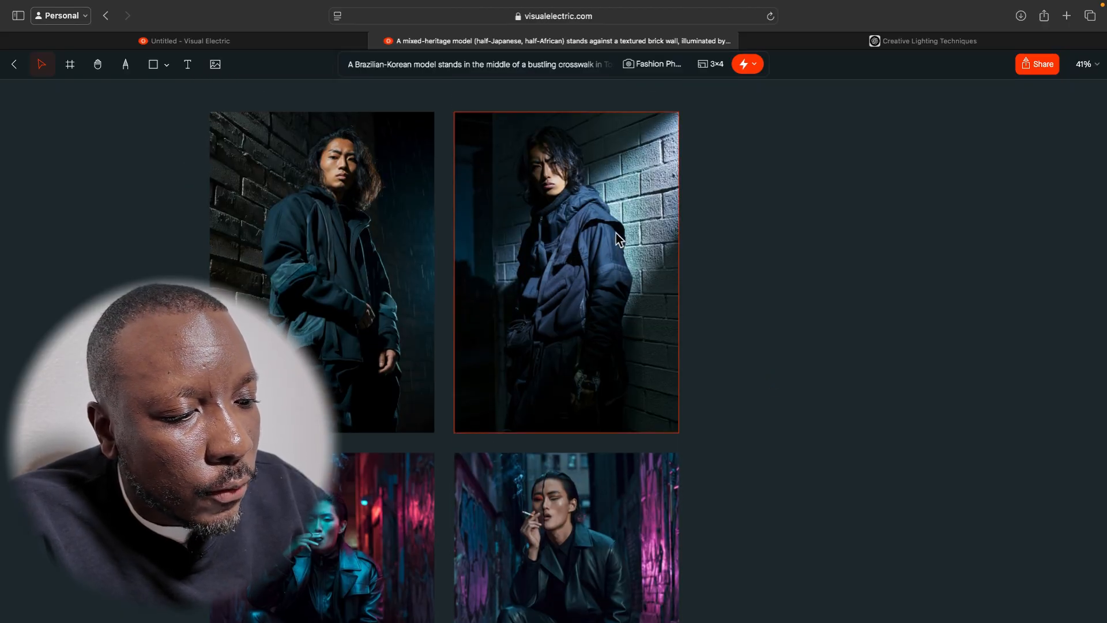
scroll(613, 233, "up", 5)
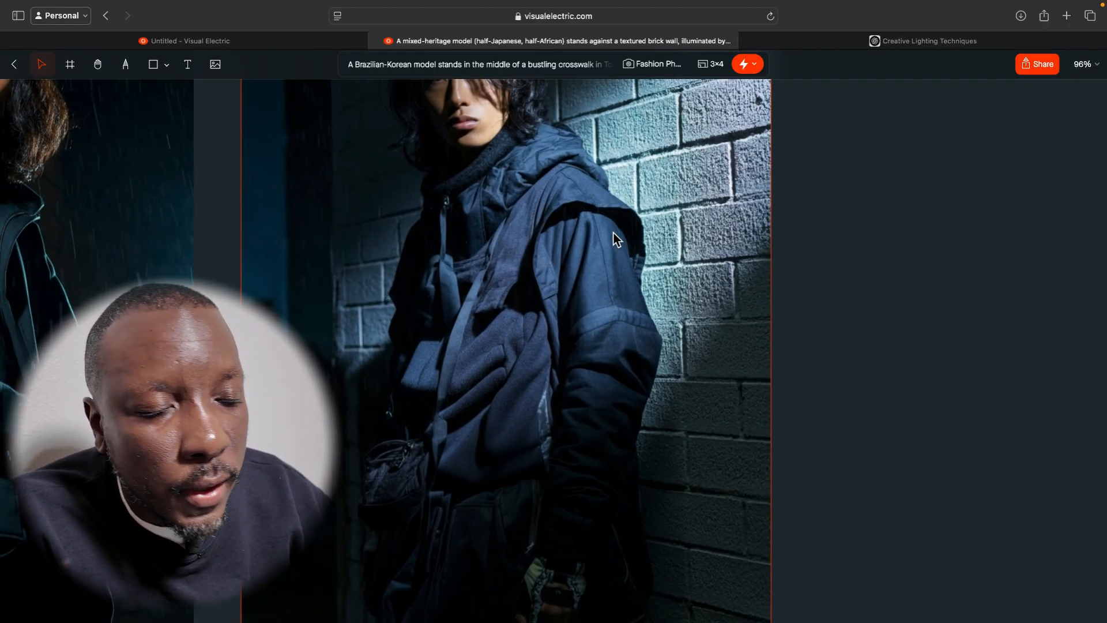
scroll(614, 233, "down", 3)
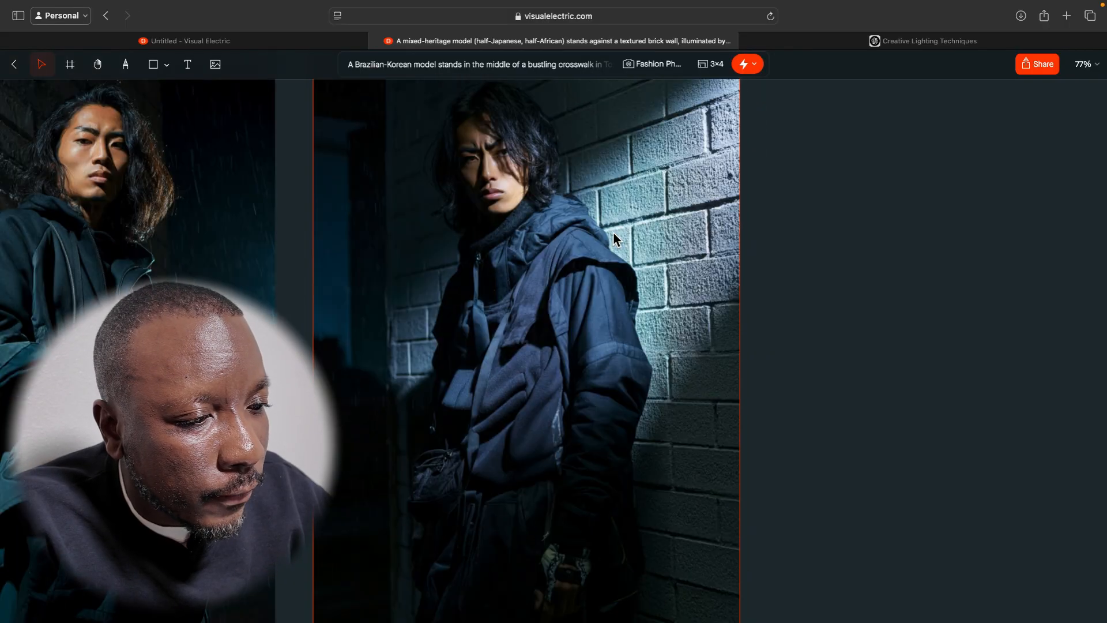
scroll(613, 233, "left", 5)
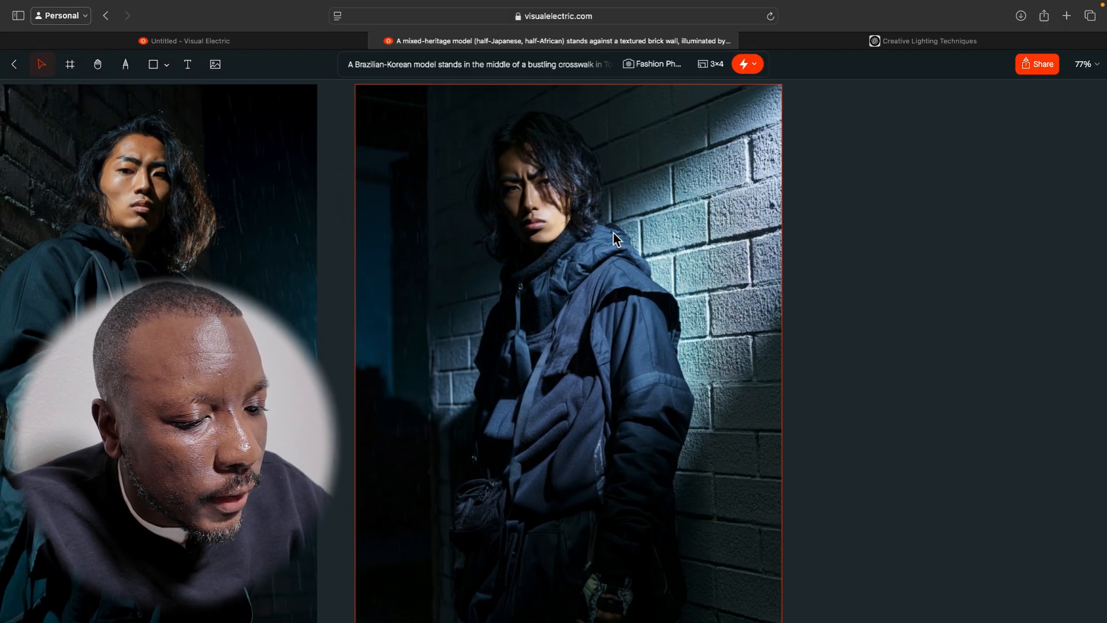
scroll(374, 262, "left", 5)
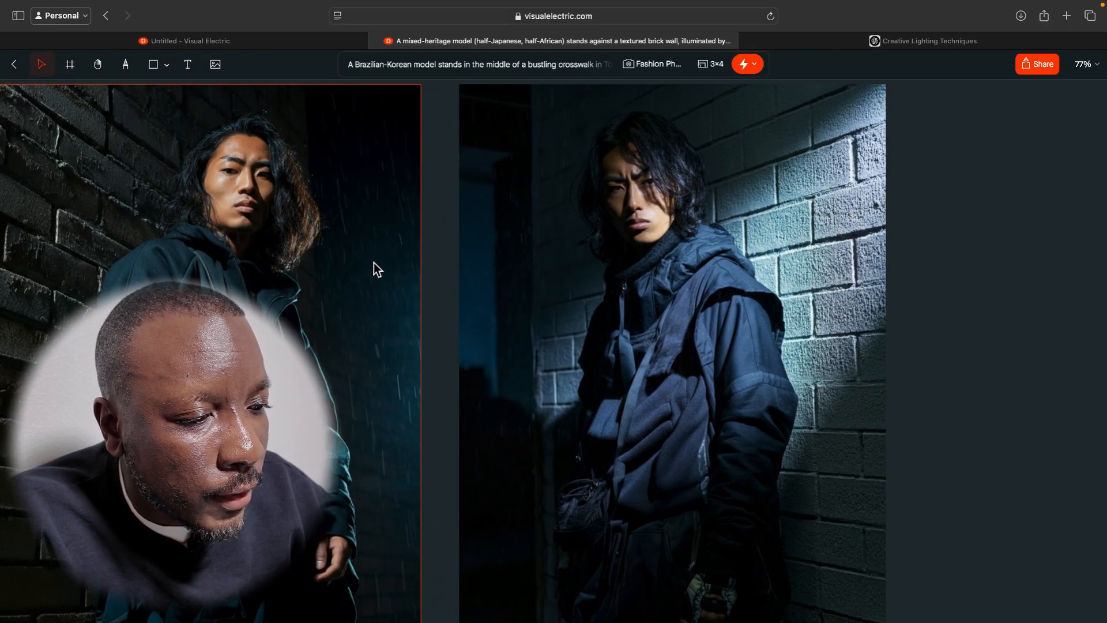
Compare the neon Split Lighting, golden-hour Backlighting and motorcycle Butterfly Lighting image pairs on the canvas.
scroll(296, 313, "down", 6)
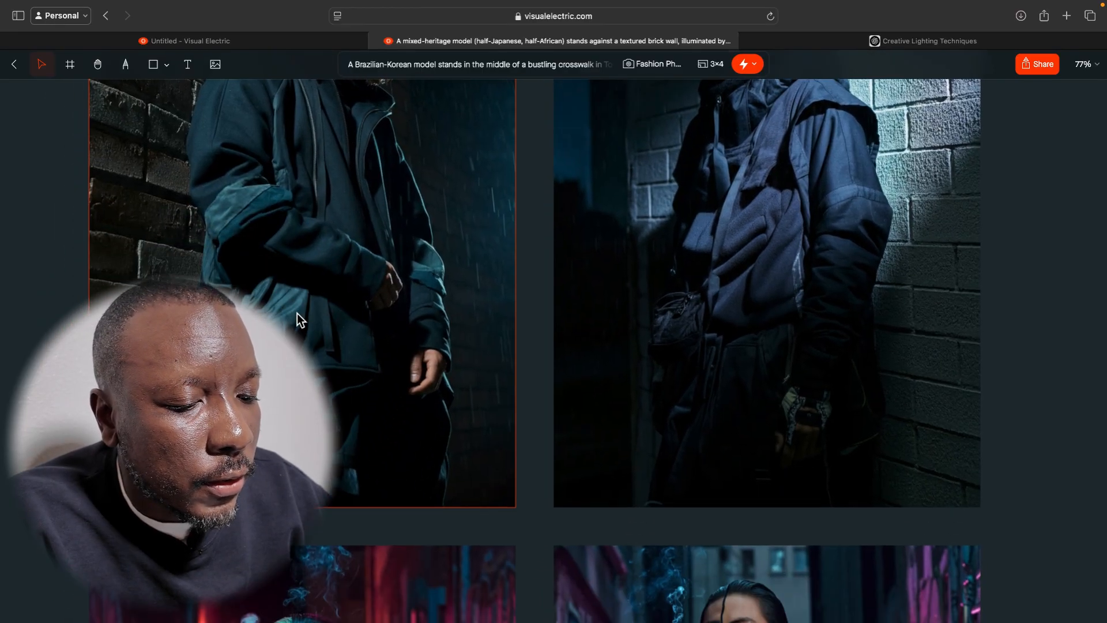
scroll(297, 313, "down", 2)
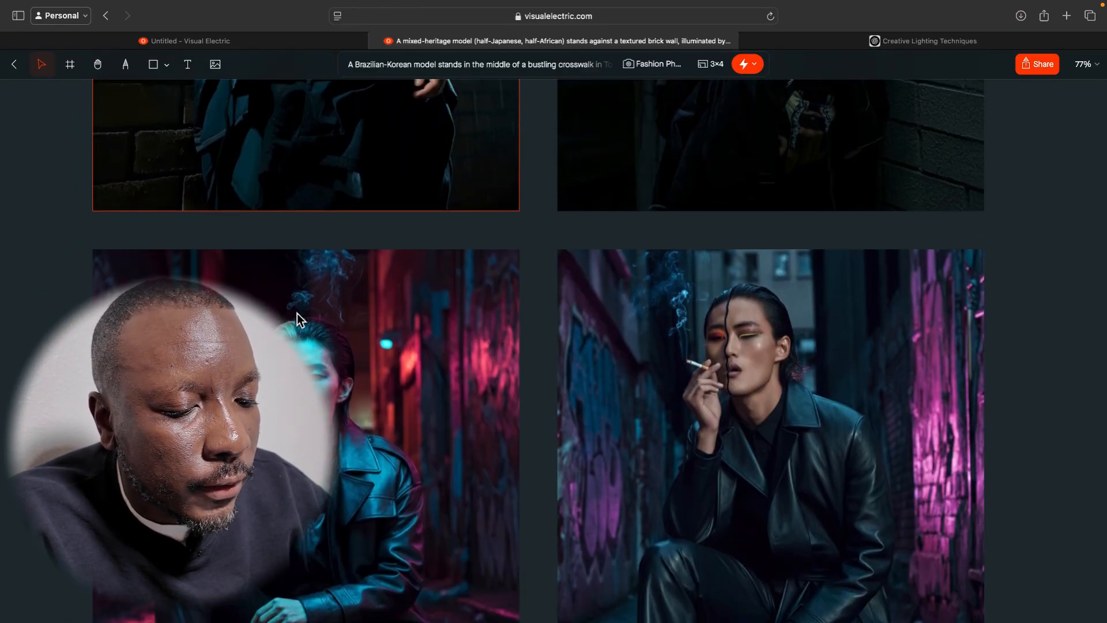
scroll(296, 313, "down", 3)
scroll(296, 313, "down", 2)
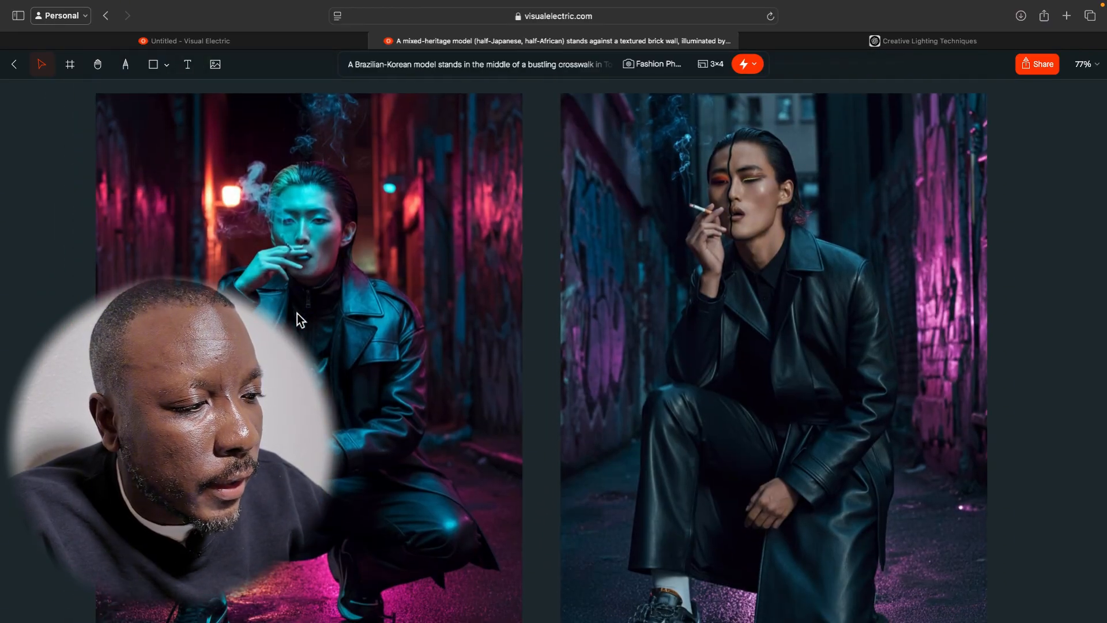
left_click(642, 281)
scroll(642, 281, "right", 1)
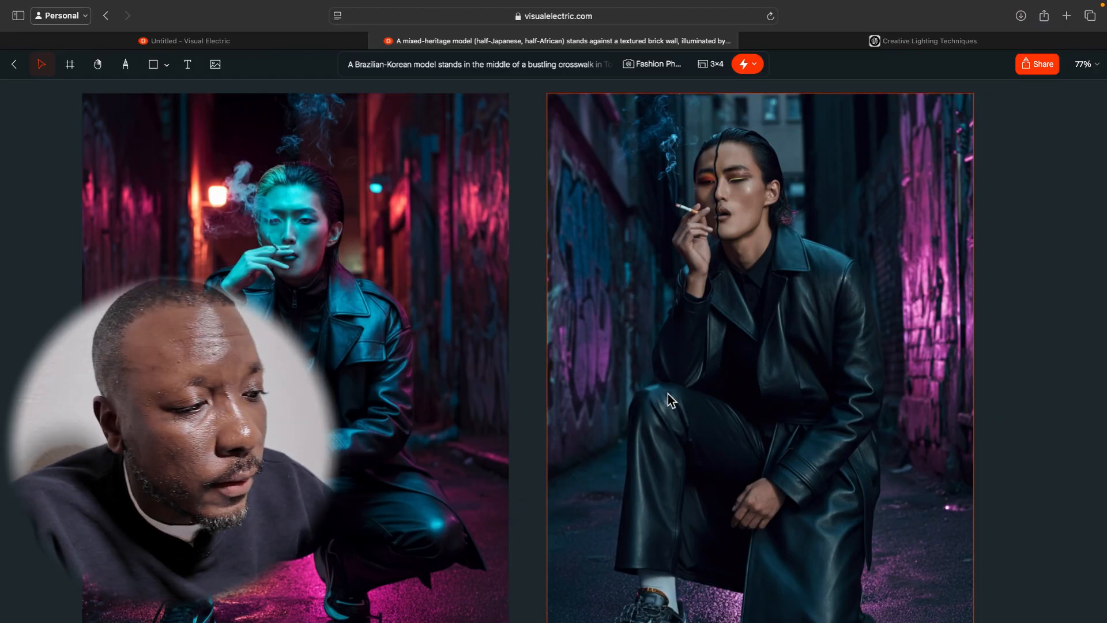
scroll(668, 393, "down", 4)
scroll(667, 393, "down", 10)
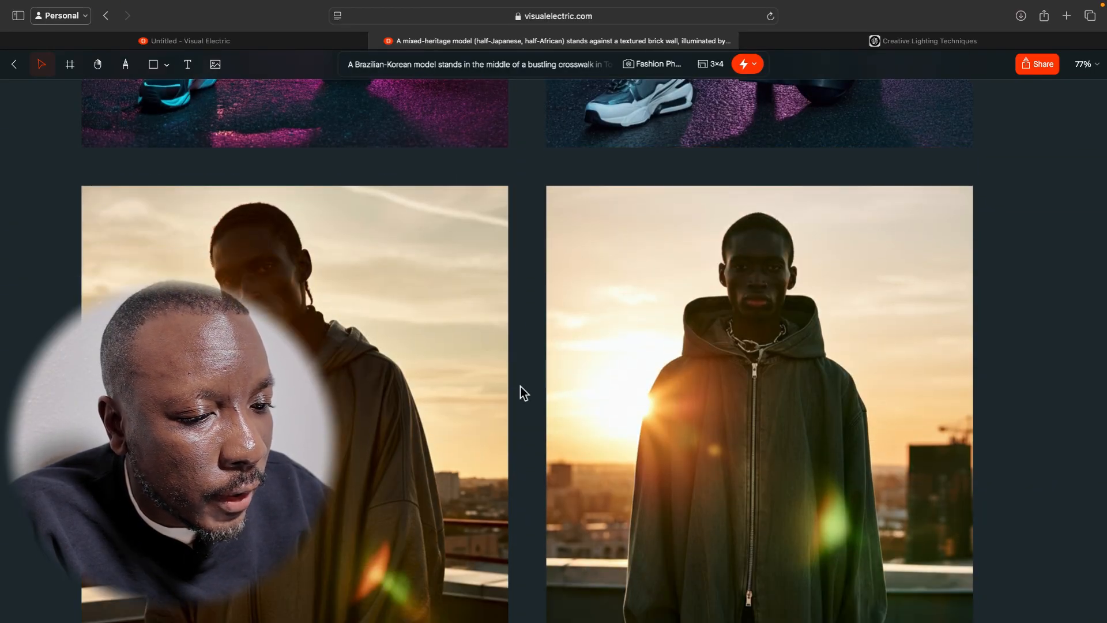
scroll(520, 386, "down", 1)
scroll(520, 387, "down", 3)
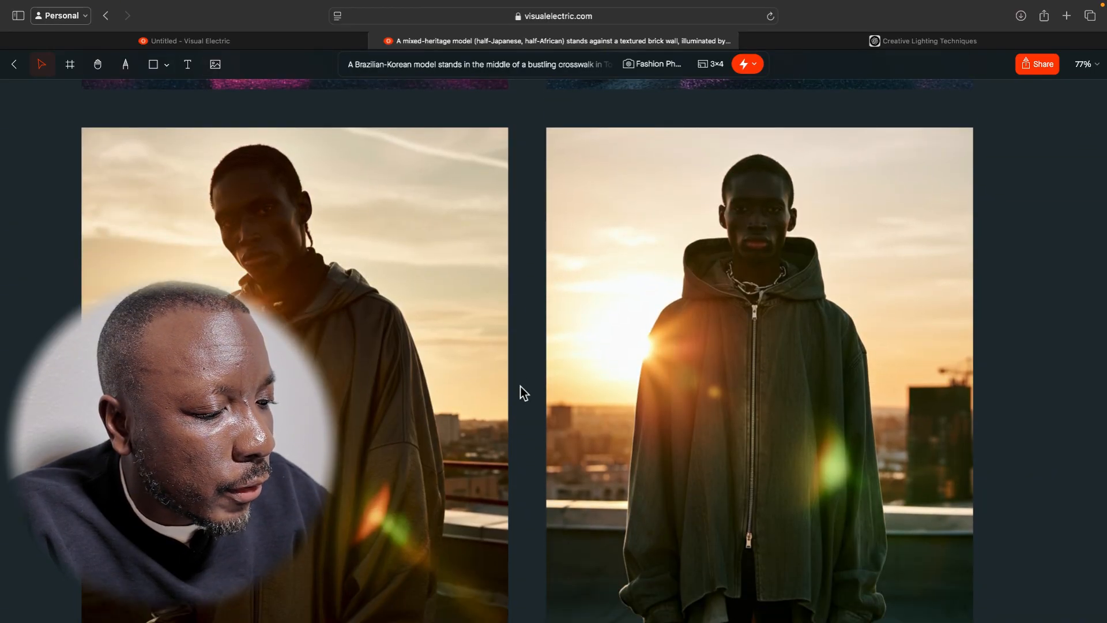
scroll(518, 390, "down", 2, "ctrl")
scroll(517, 389, "down", 5, "ctrl")
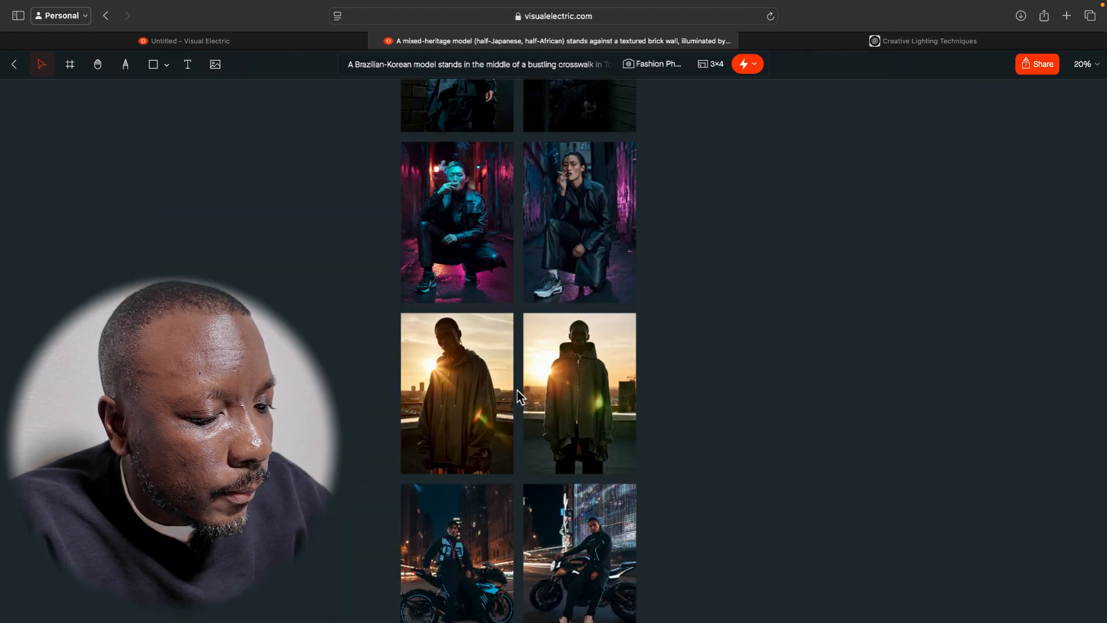
scroll(518, 390, "down", 1)
scroll(517, 390, "up", 3, "ctrl")
scroll(517, 389, "down", 8)
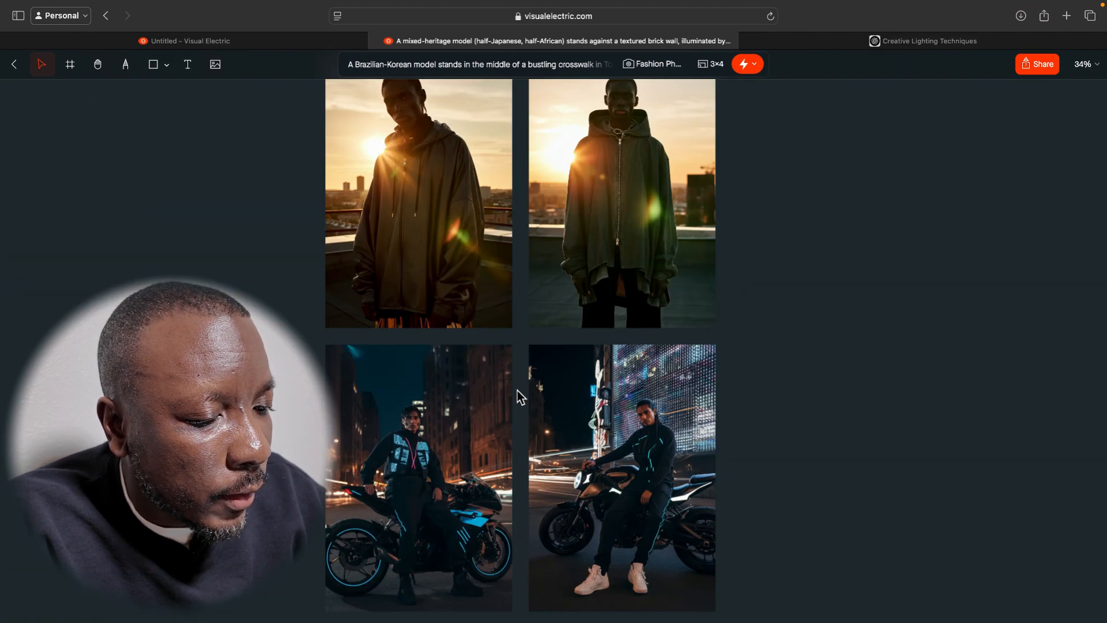
Remix the High-Key crosswalk image of the bare-headed model in denim with the Art Director prompt "Make night time, and change it to a woman".
scroll(517, 390, "up", 1, "ctrl")
scroll(519, 395, "down", 4)
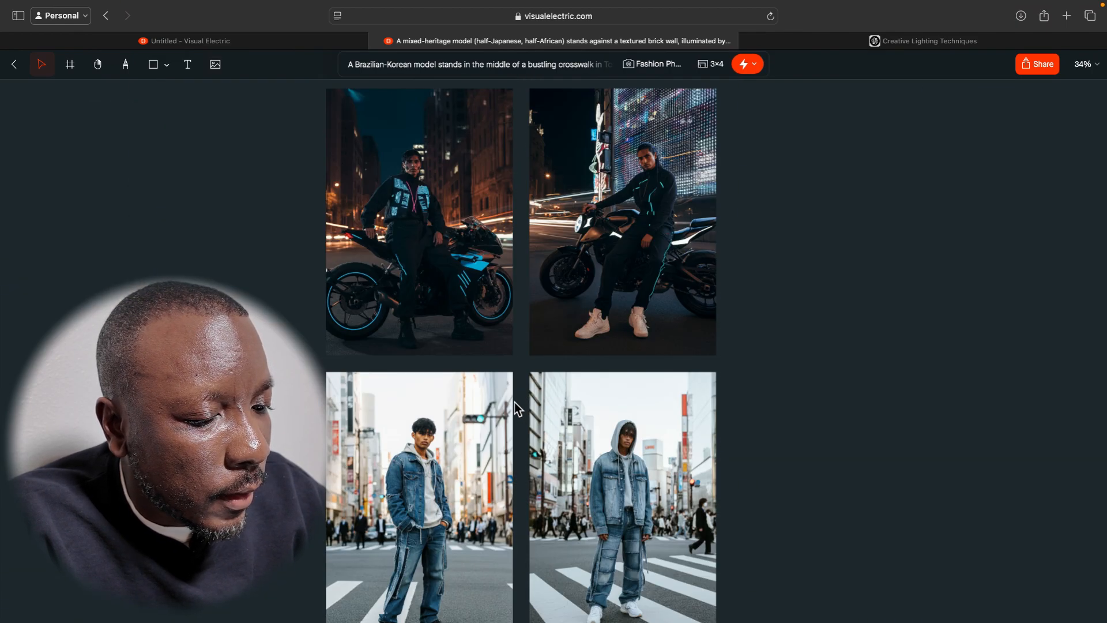
scroll(507, 444, "up", 3, "ctrl")
scroll(506, 442, "down", 2)
scroll(506, 443, "down", 3)
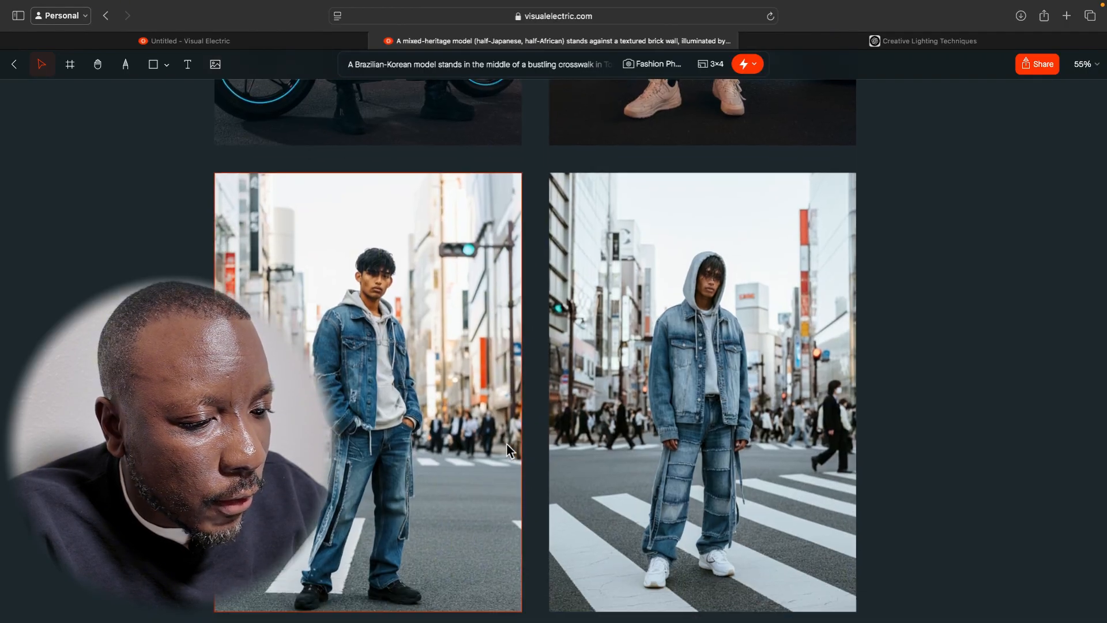
left_click(413, 355)
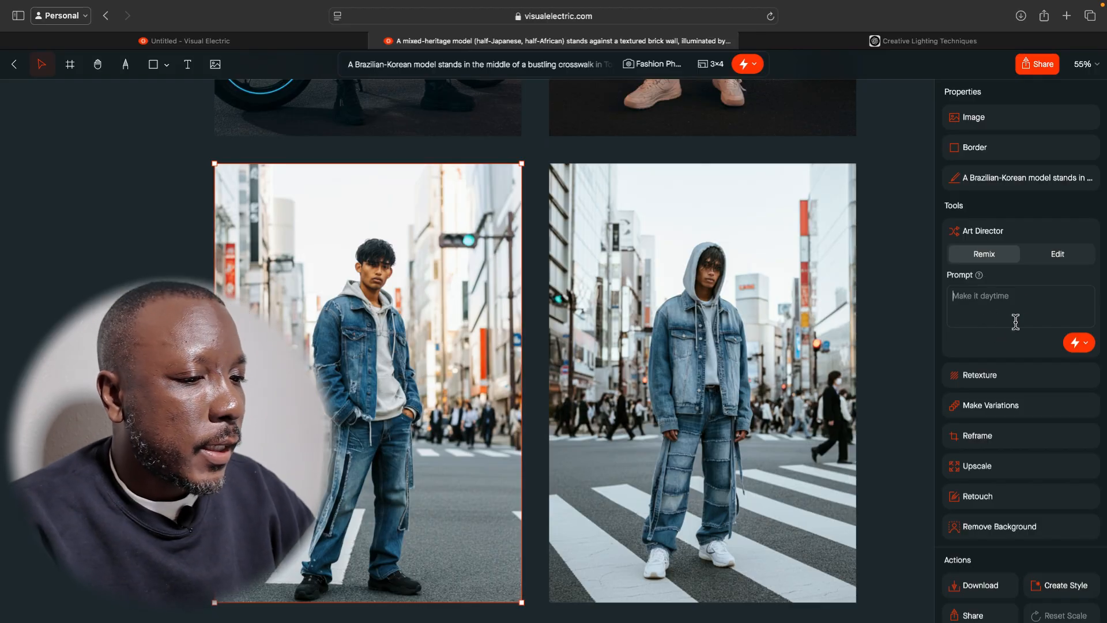
type("Make n")
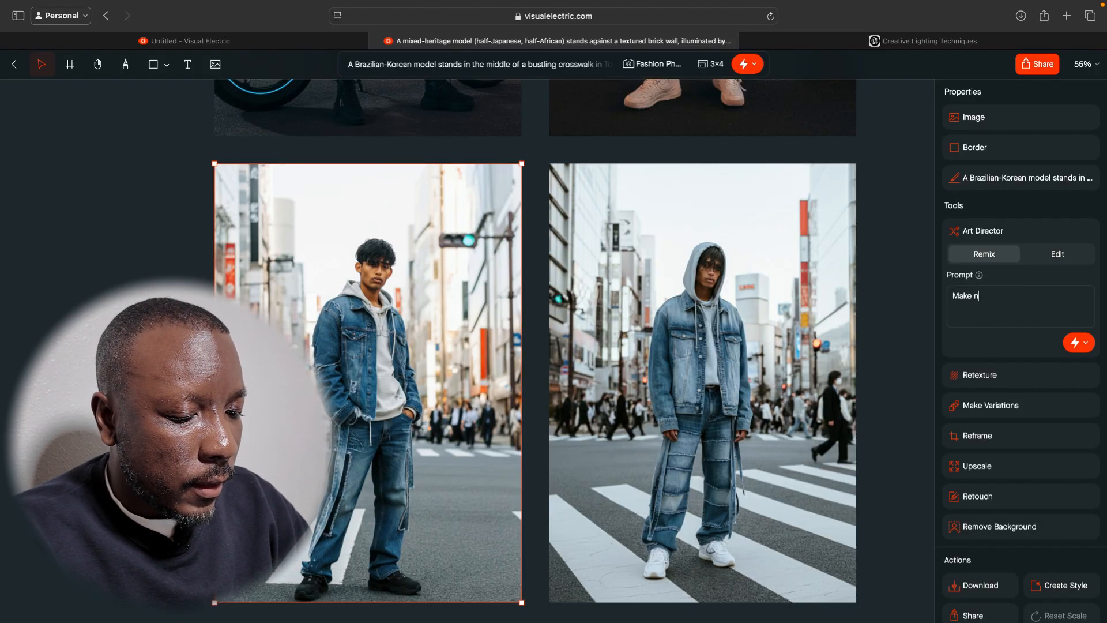
type("ight time")
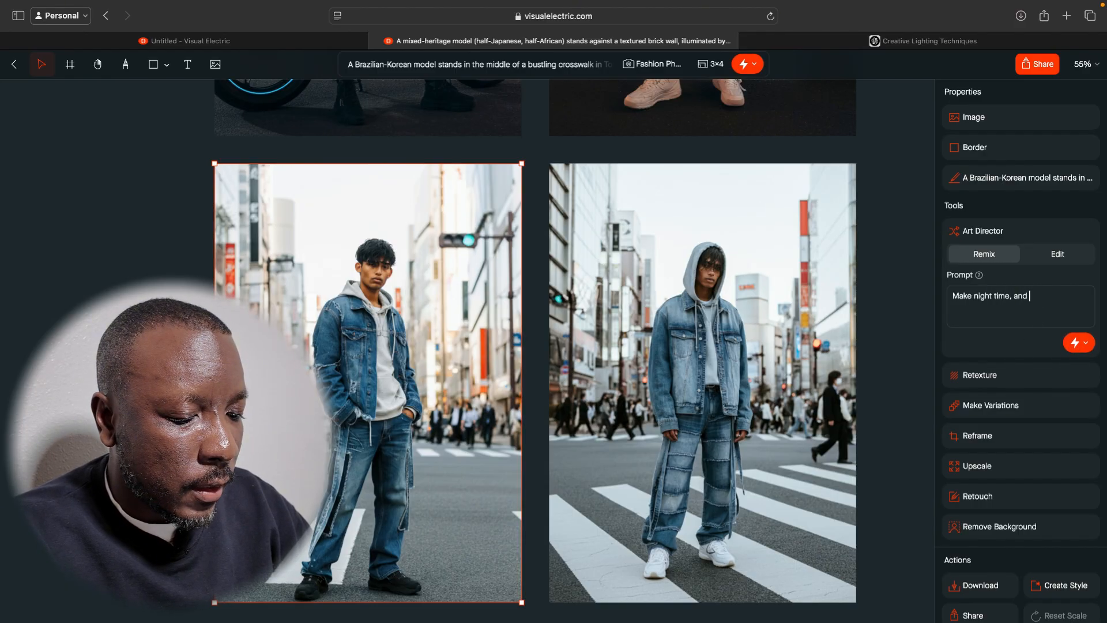
type(", and change it ")
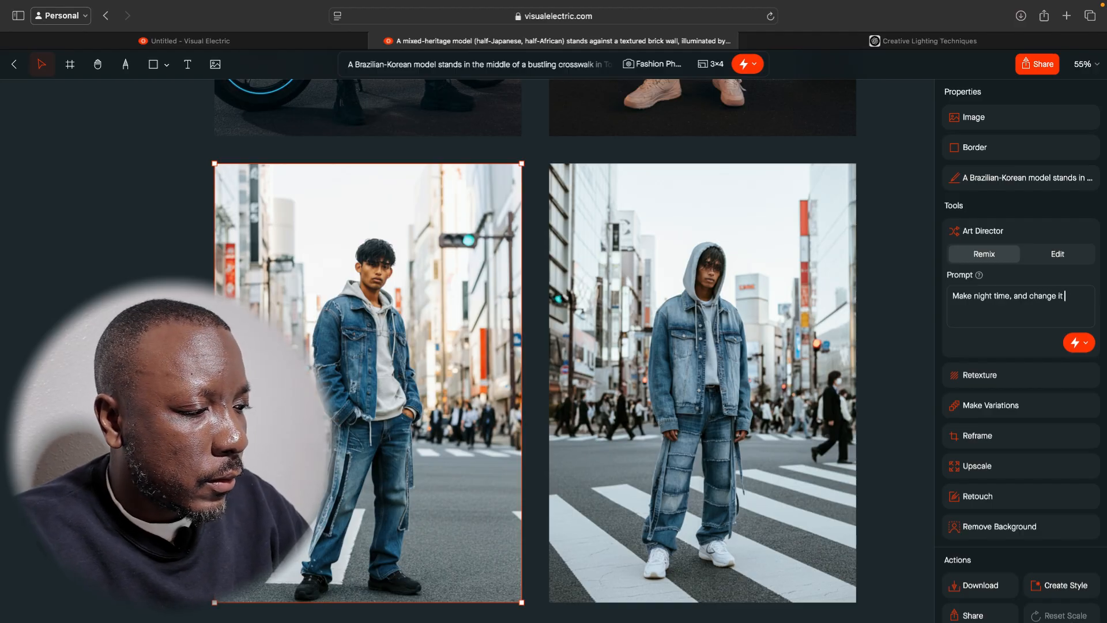
type("to a woman")
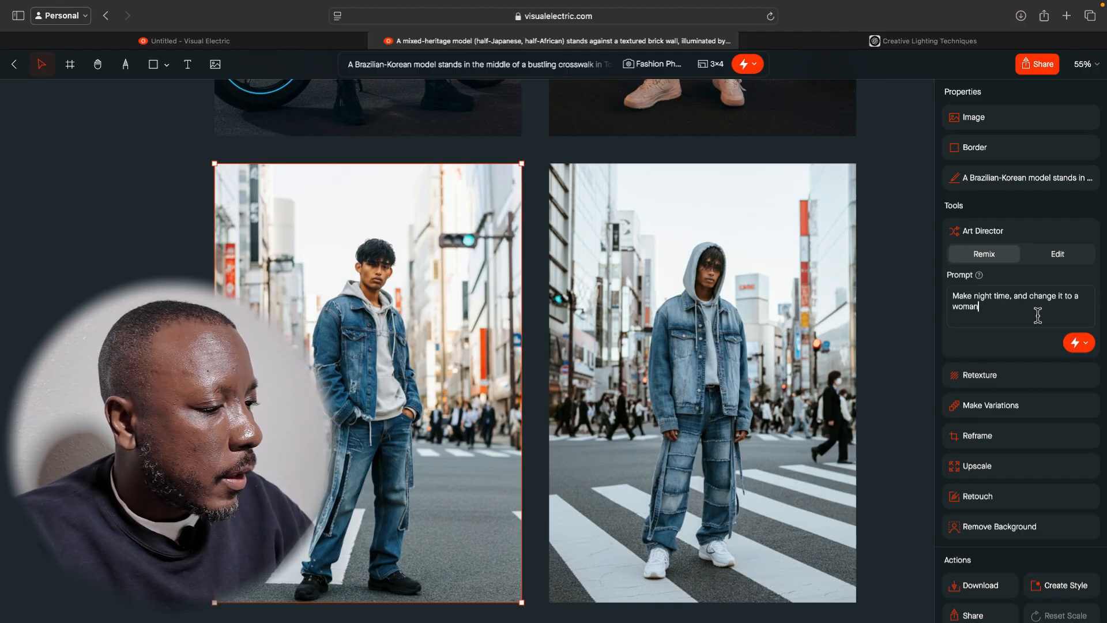
left_click(1080, 350)
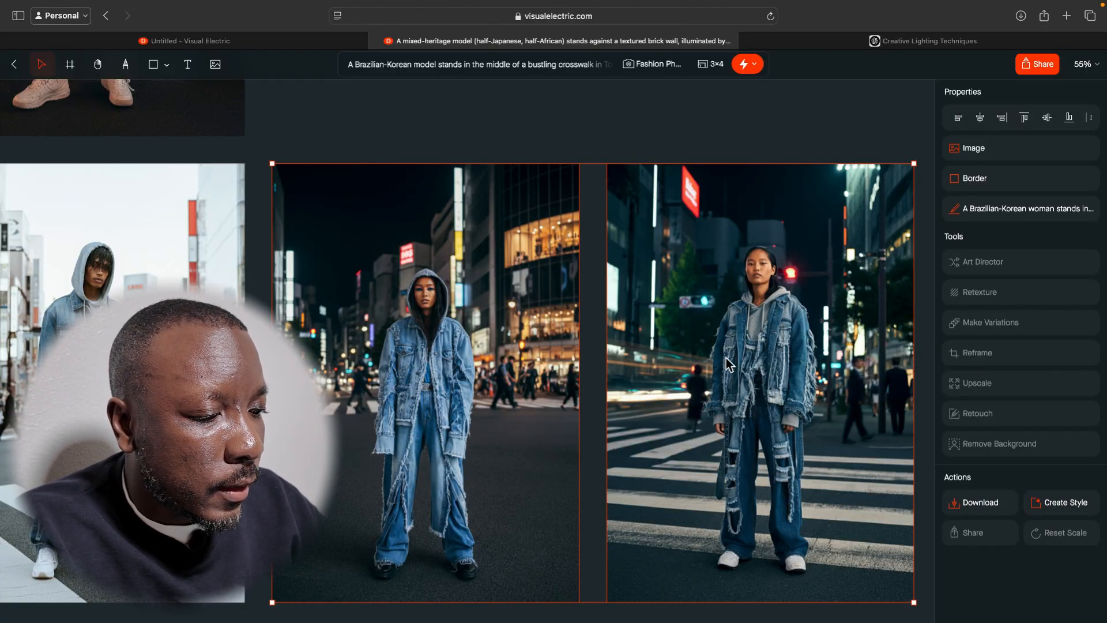
Review the two night-time crosswalk images of the woman and move them as a pair below the daytime crosswalk images.
left_click(729, 392)
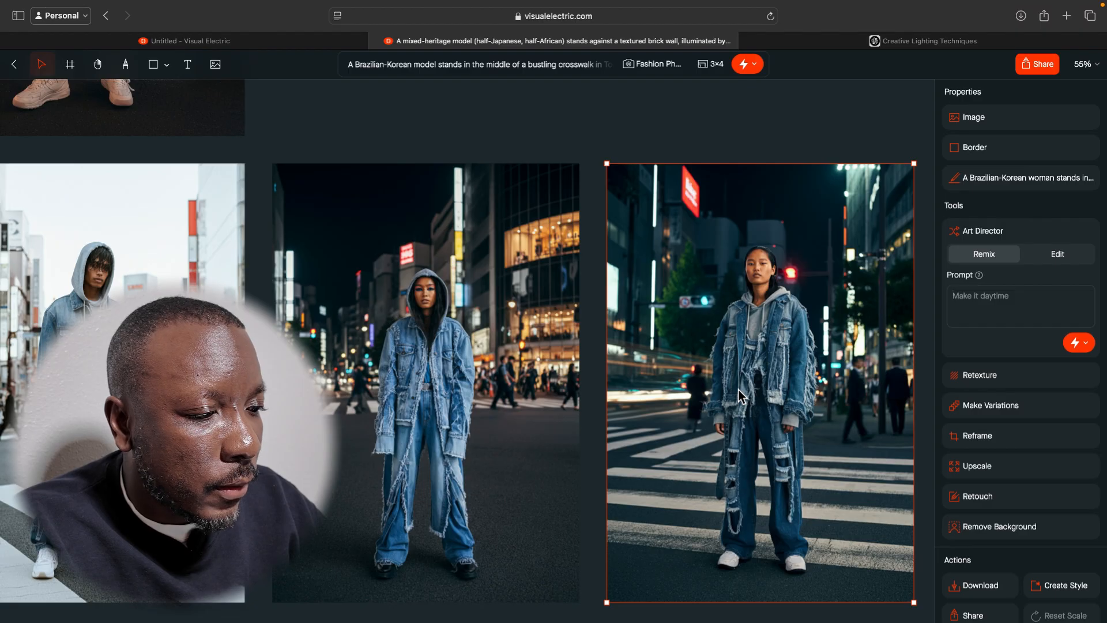
scroll(515, 385, "left", 3)
scroll(514, 388, "left", 3)
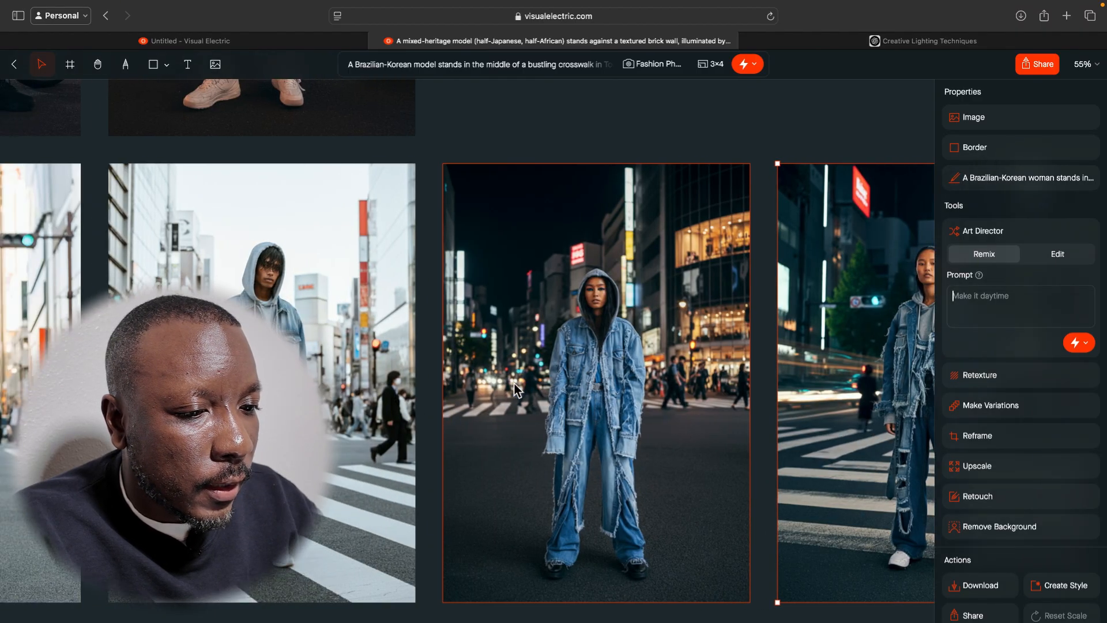
scroll(514, 388, "right", 2)
scroll(514, 388, "down", 5)
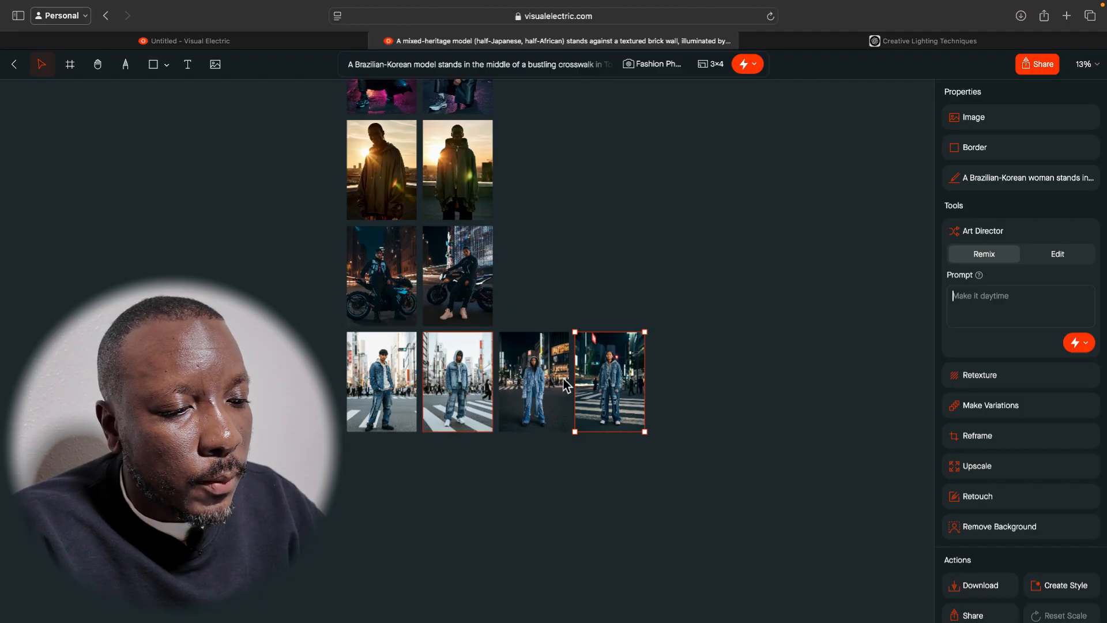
scroll(527, 247, "up", 4)
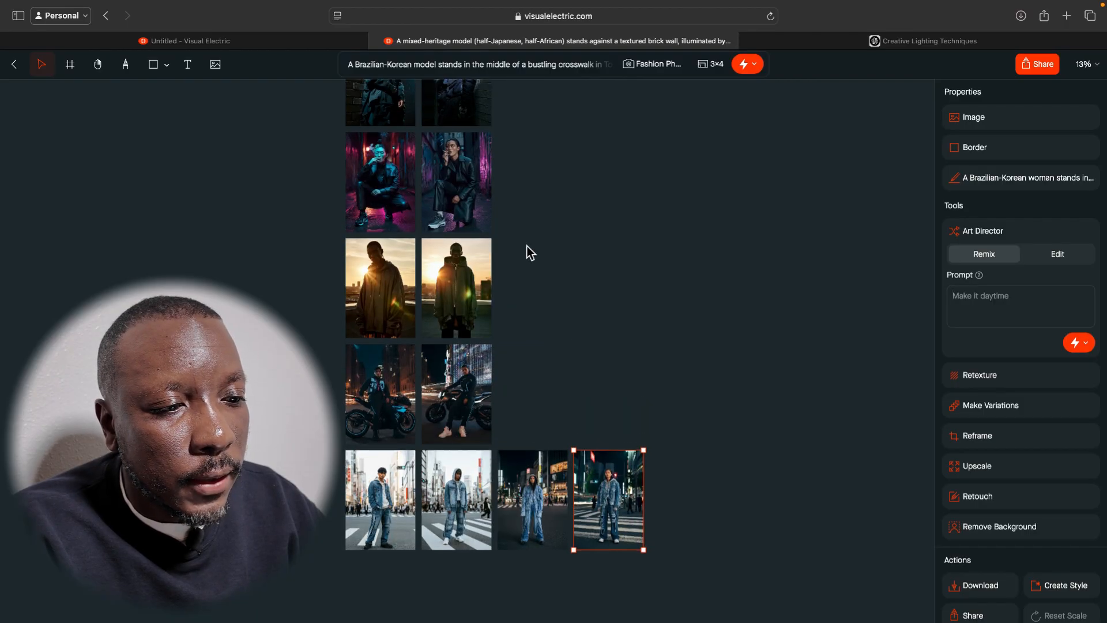
scroll(527, 246, "up", 4)
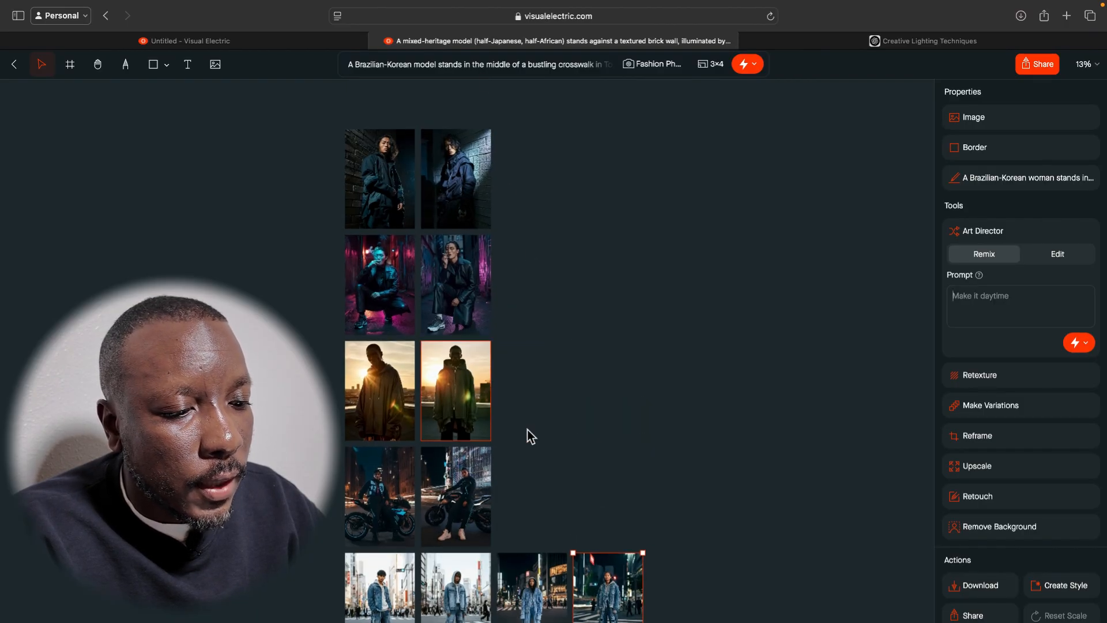
scroll(498, 502, "down", 3)
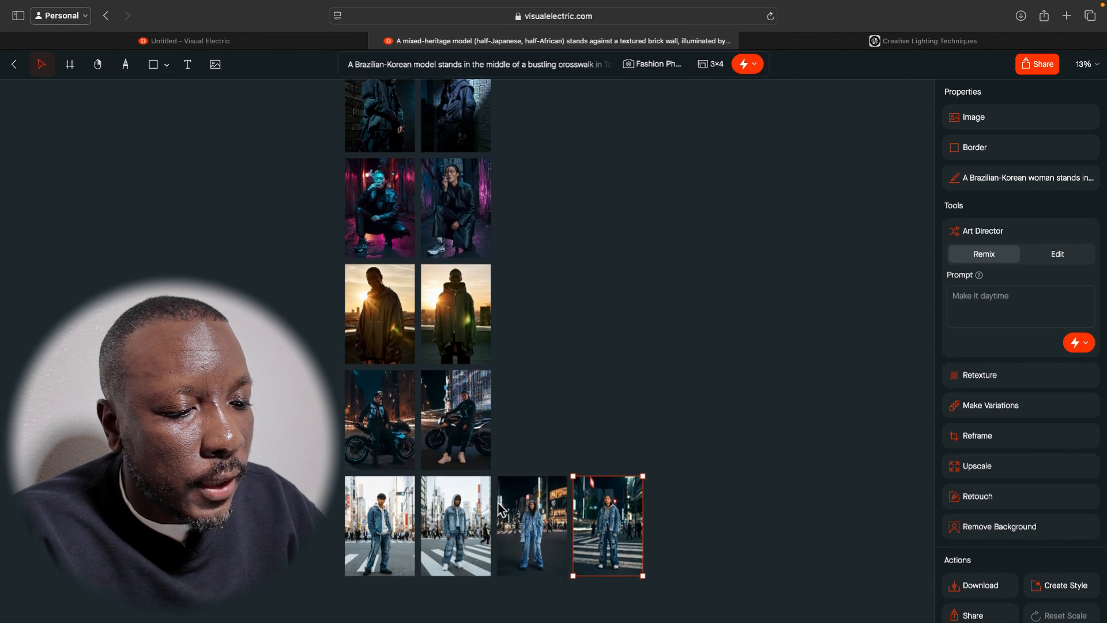
left_click_drag(526, 450, 459, 622)
Remix the golden-hour rooftop image of the front-facing model in the zipped hooded coat with the Art Director prompt "make it a female".
left_click(468, 313)
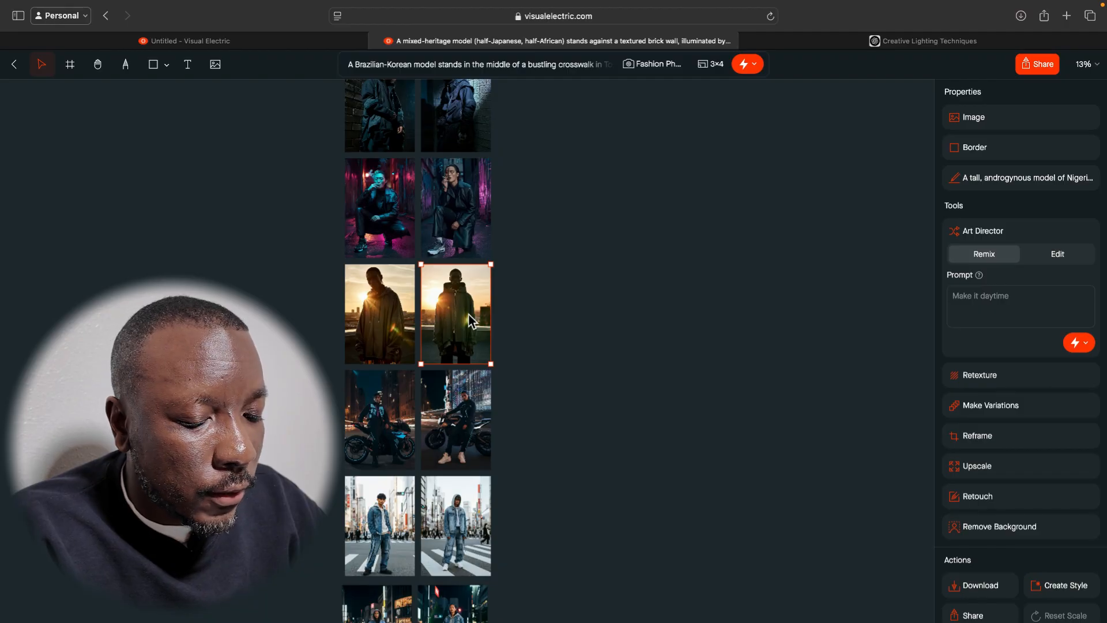
left_click(1008, 298)
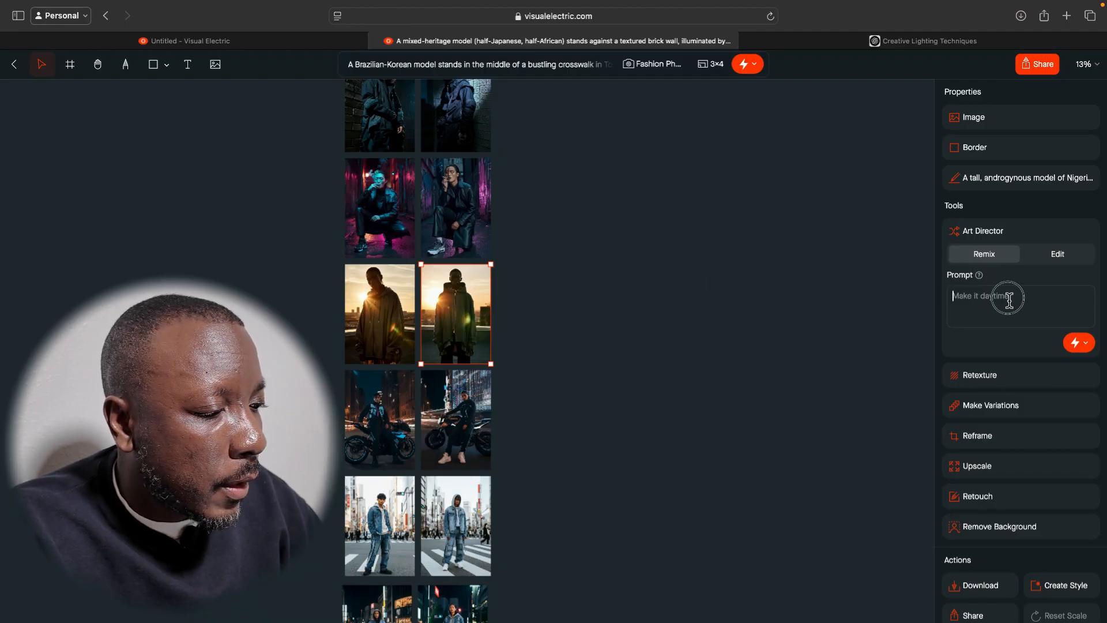
type("ma")
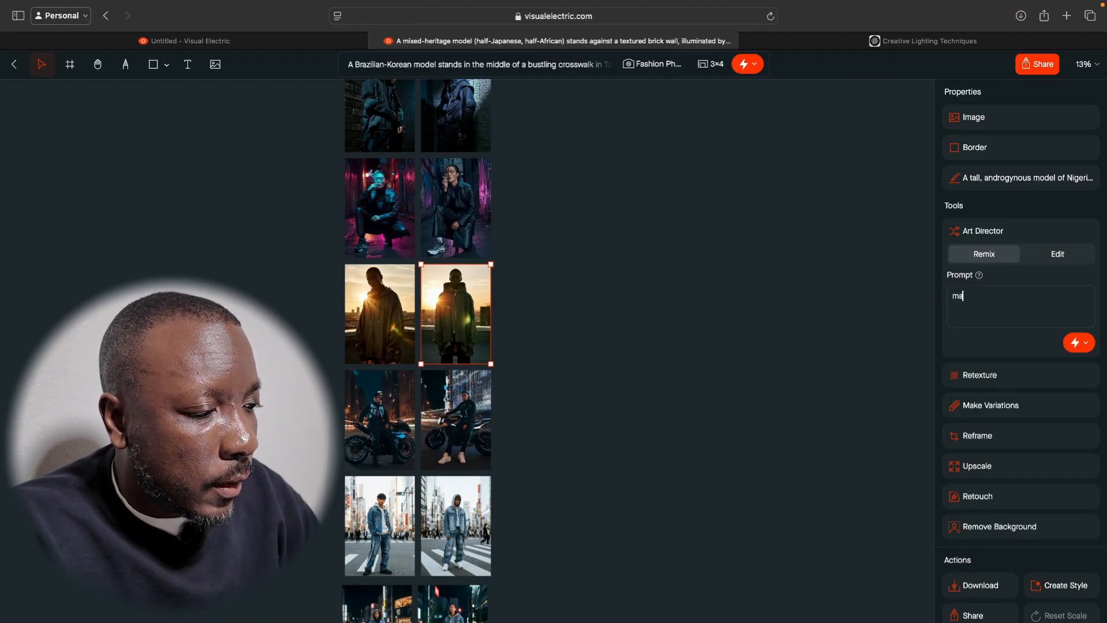
type("kke it a female")
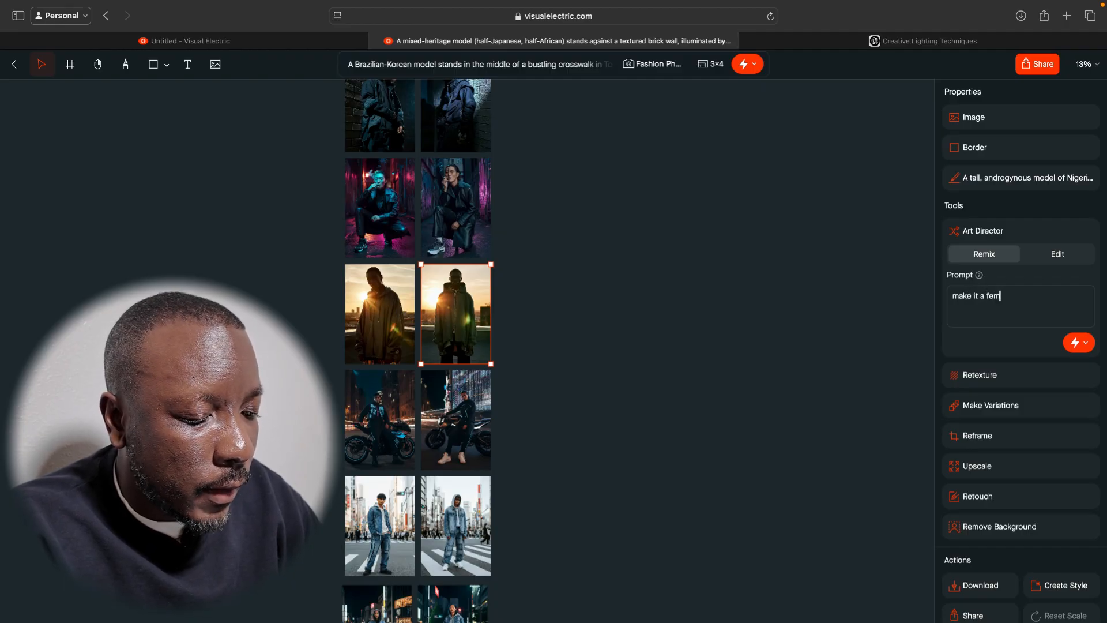
left_click(1077, 343)
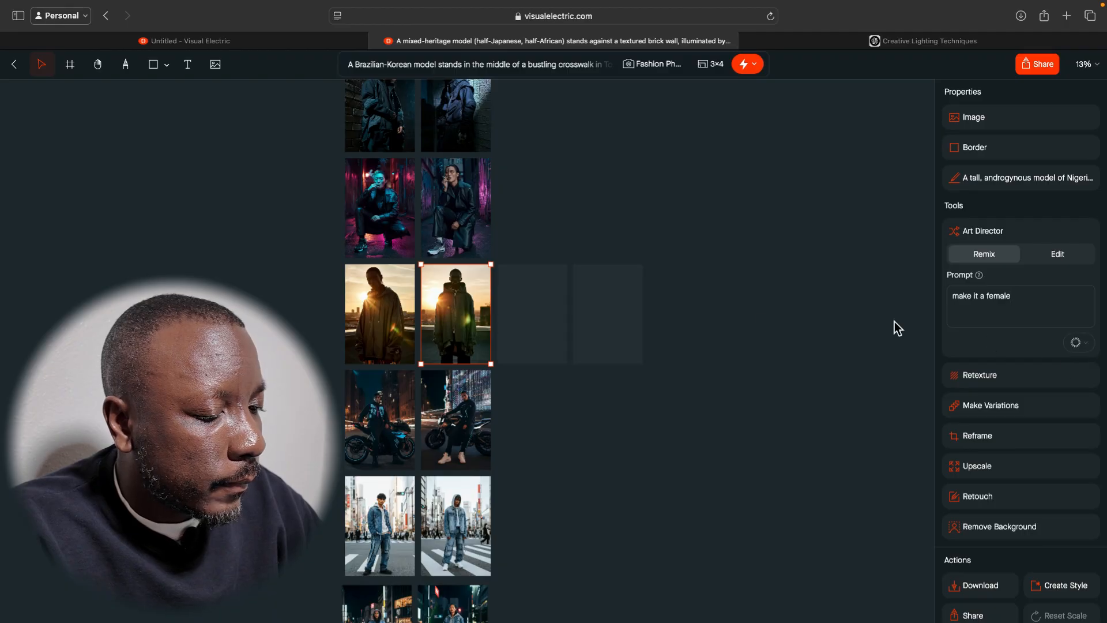
left_click(699, 325)
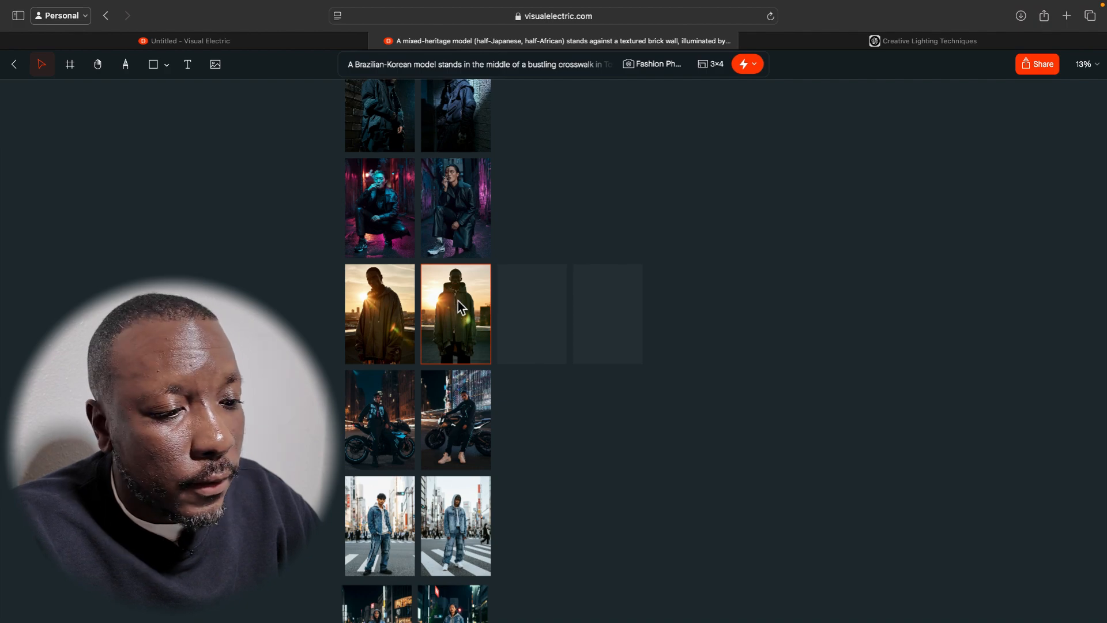
Examine the two female golden-hour rooftop remixes up close and compare them with the original Backlighting images.
scroll(456, 308, "up", 5)
scroll(457, 300, "up", 2)
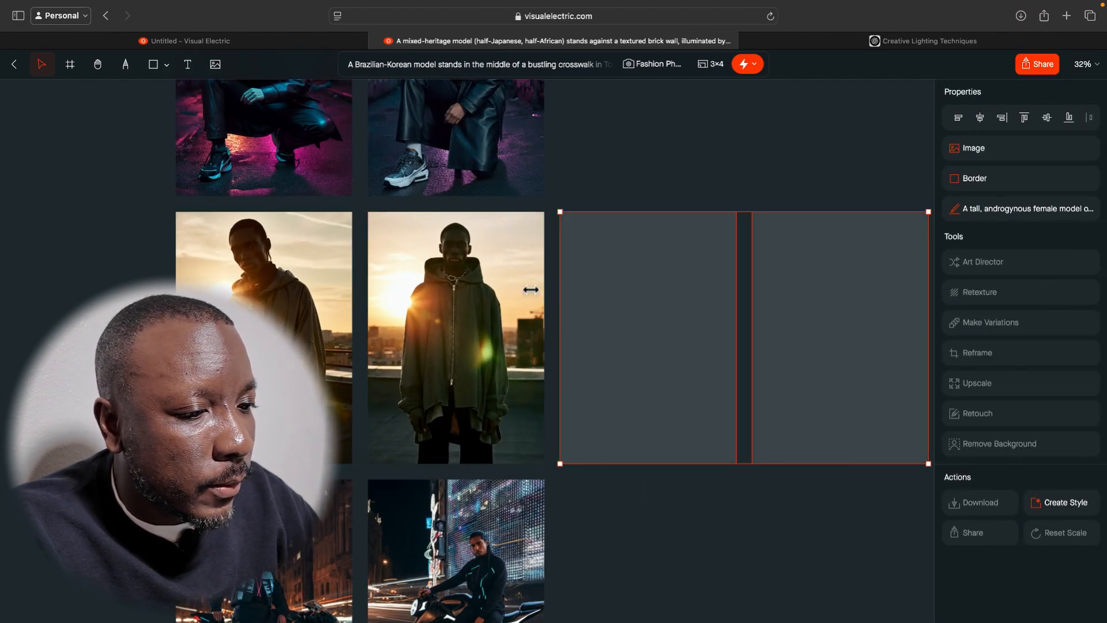
left_click(300, 297)
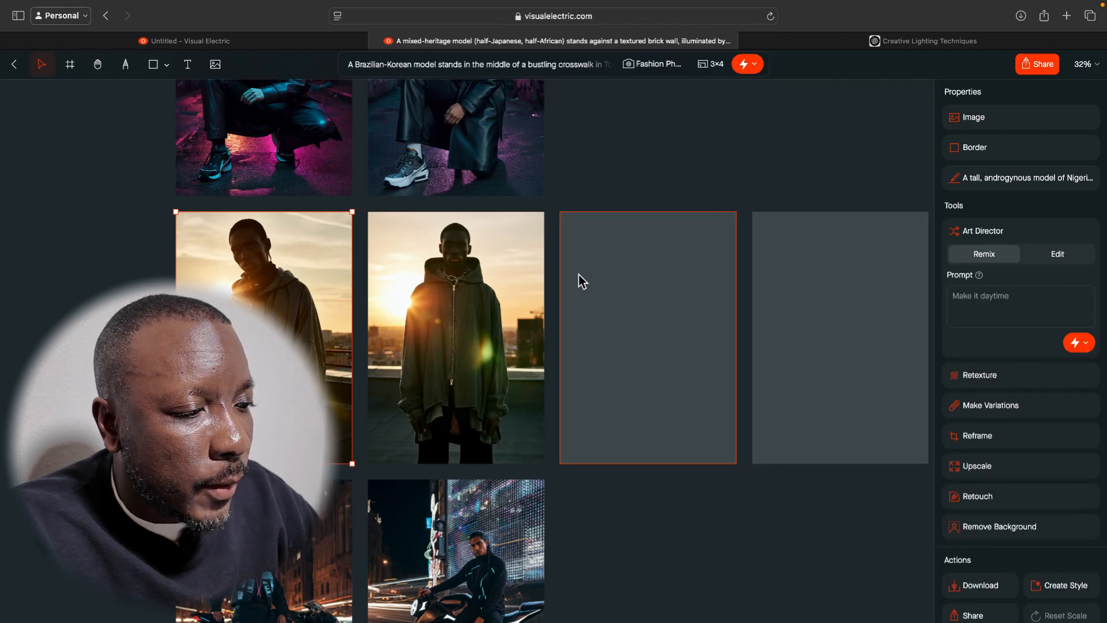
scroll(645, 293, "down", 3)
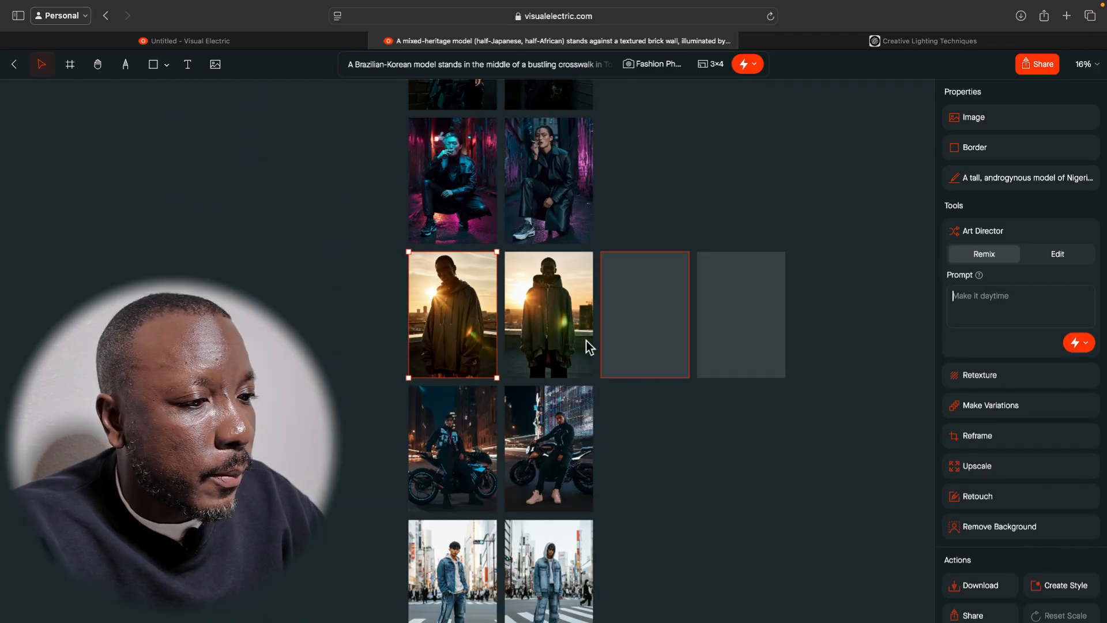
scroll(586, 346, "up", 5)
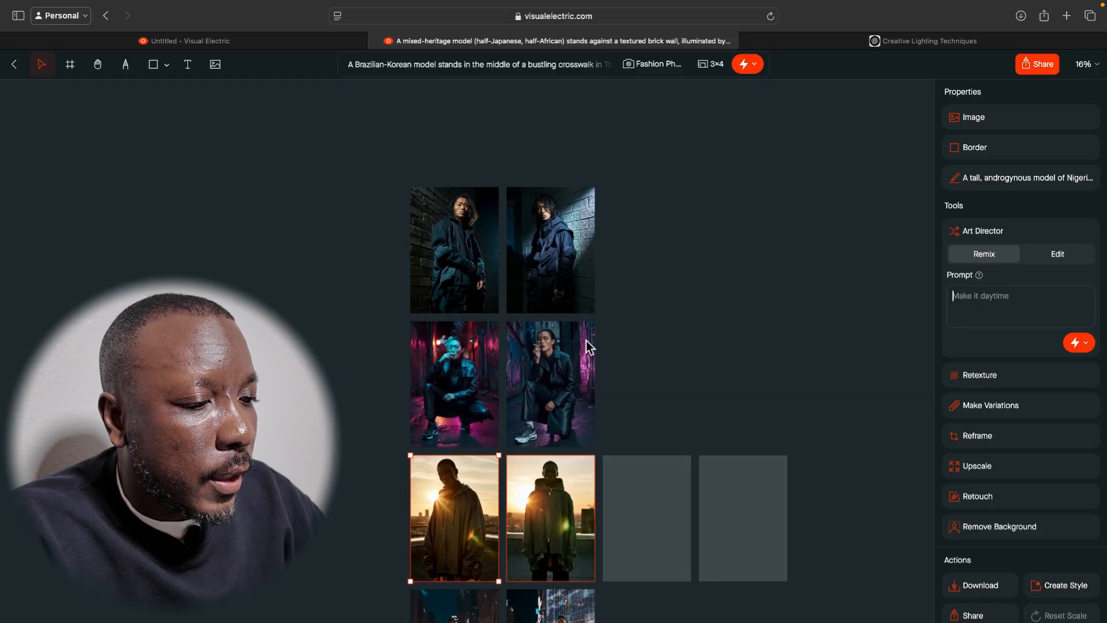
scroll(587, 344, "down", 3)
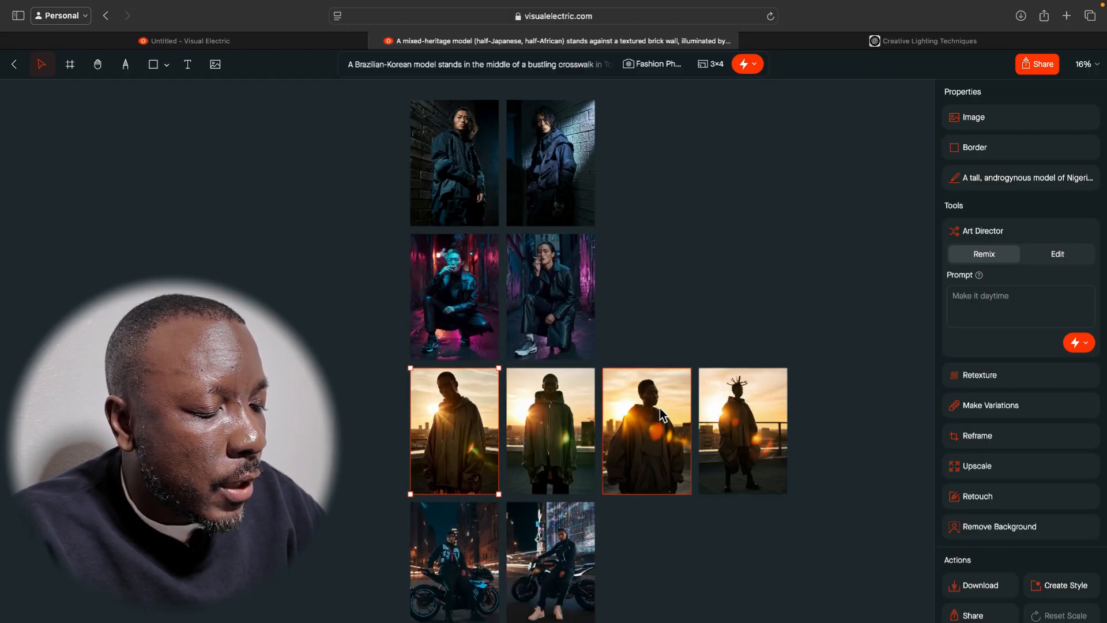
scroll(660, 407, "up", 5)
scroll(660, 407, "down", 2)
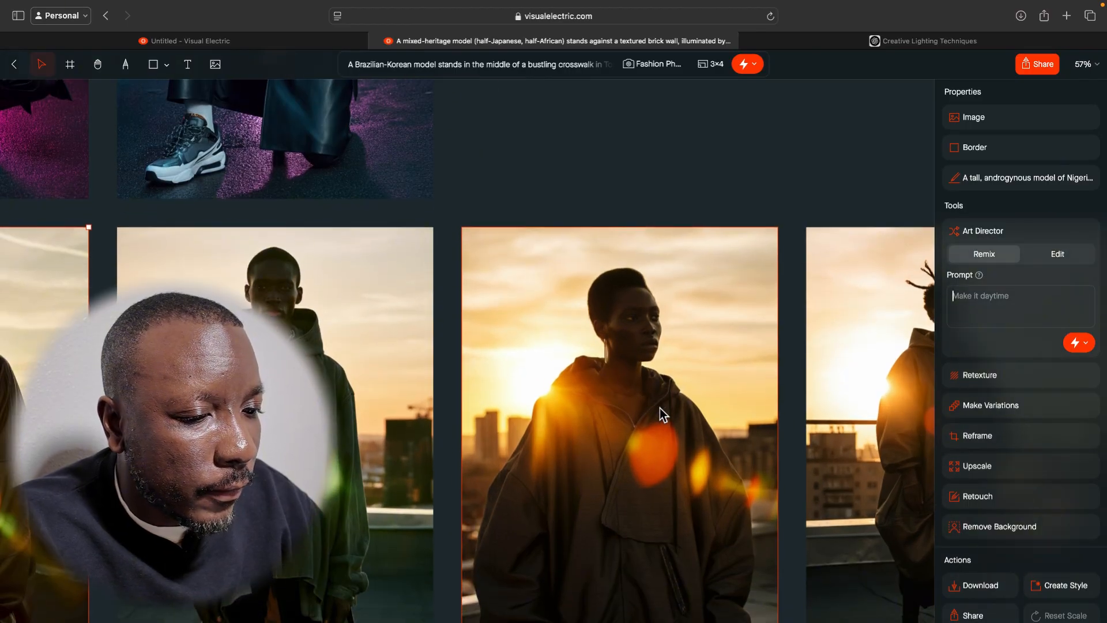
scroll(660, 407, "down", 2)
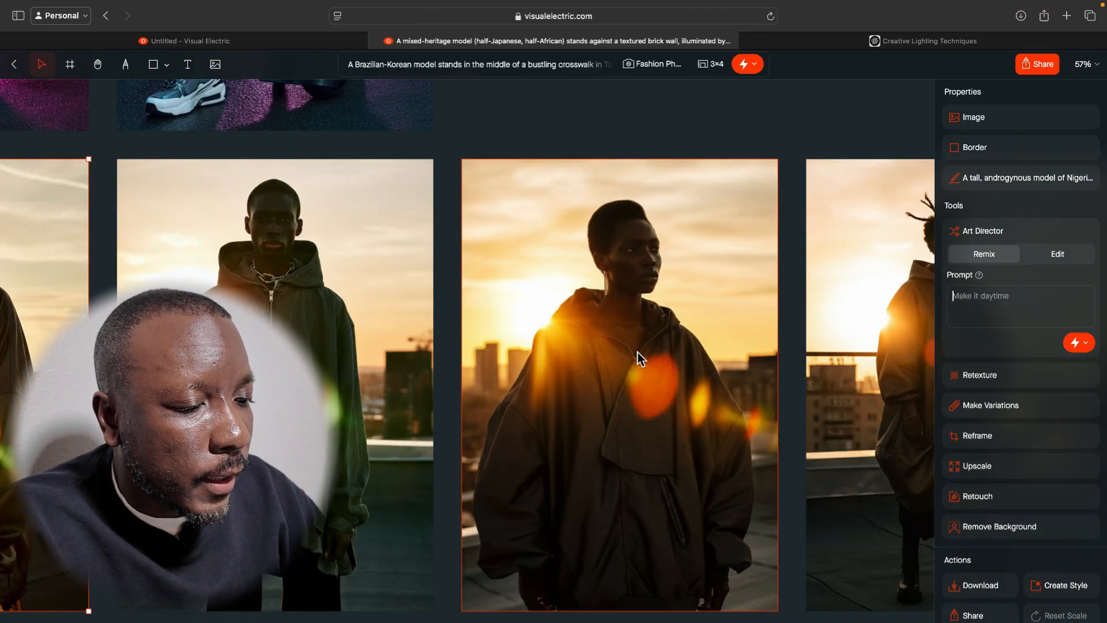
scroll(649, 388, "right", 2)
scroll(650, 389, "right", 1)
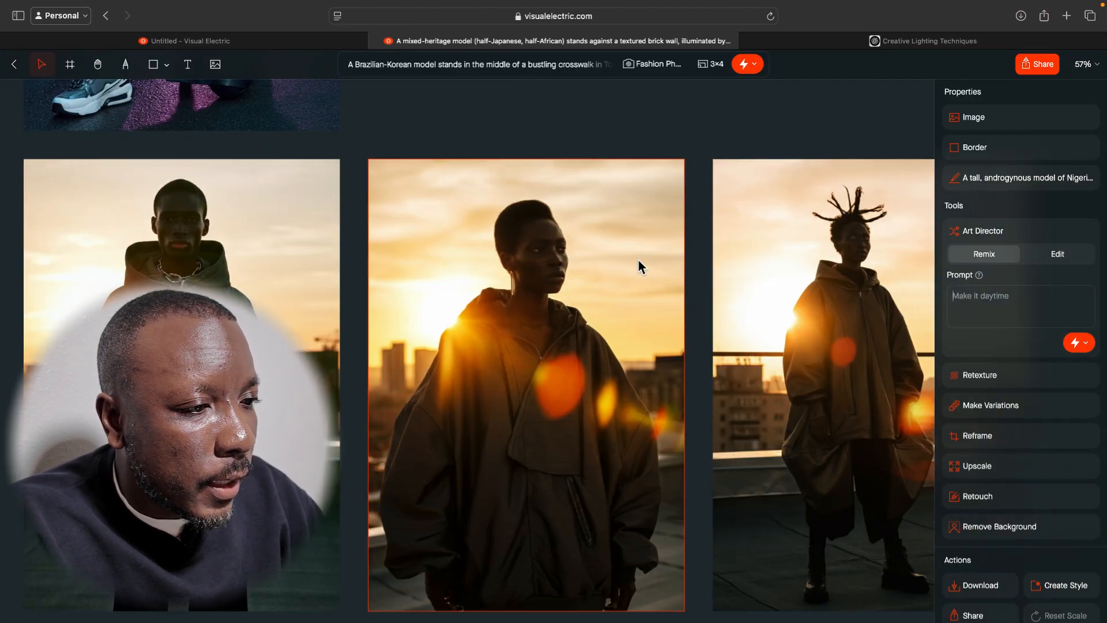
Show the full generation prompt of the short-haired female rooftop remix.
left_click(491, 175)
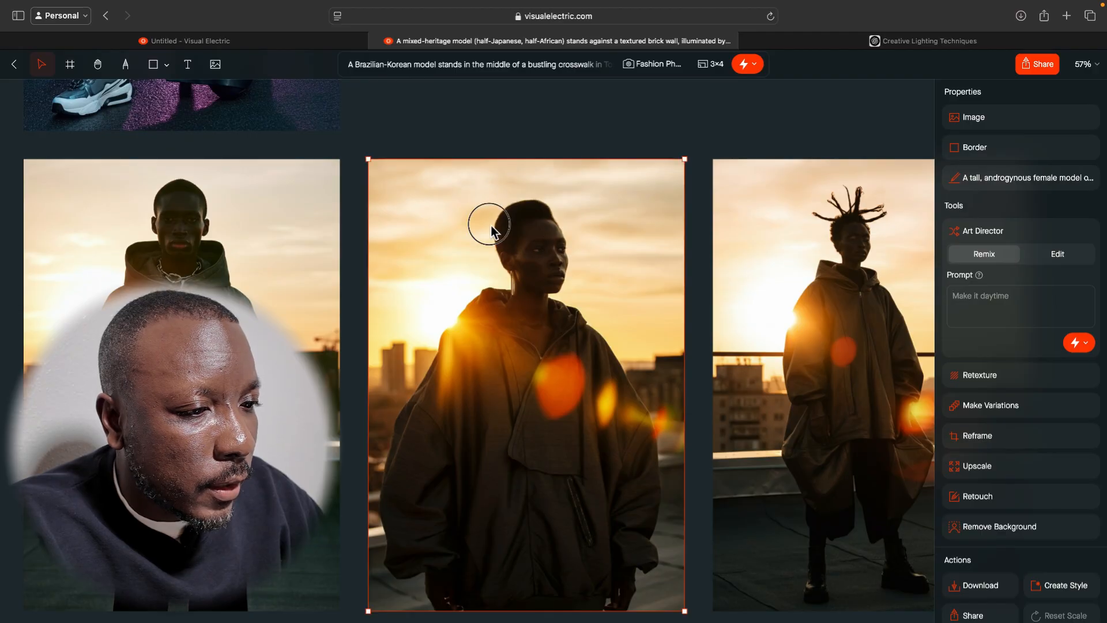
left_click(1025, 180)
left_click(993, 228)
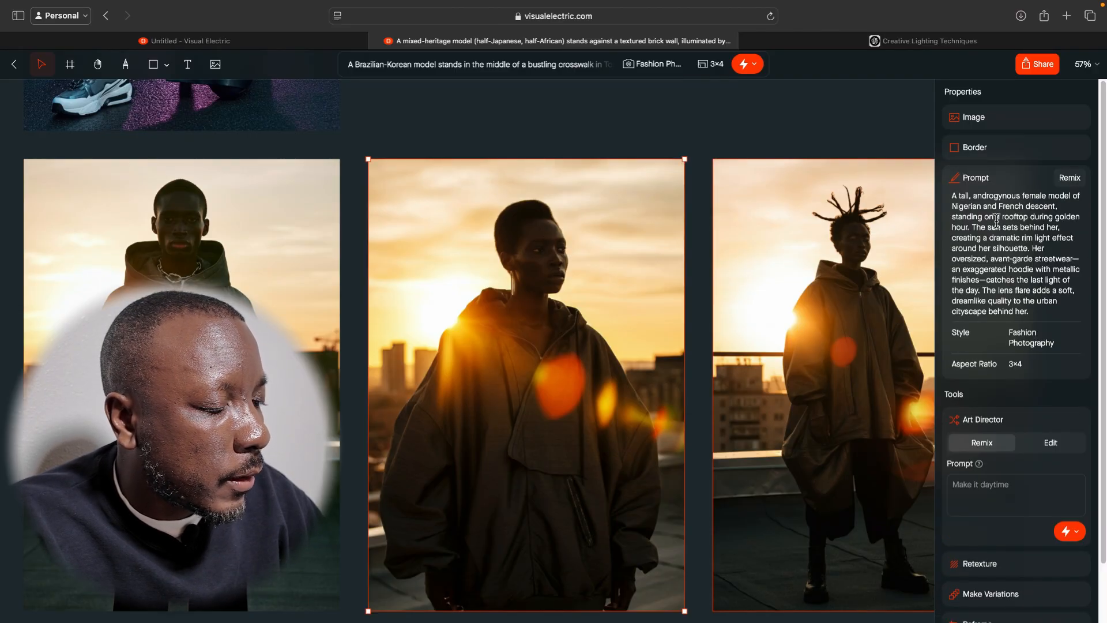
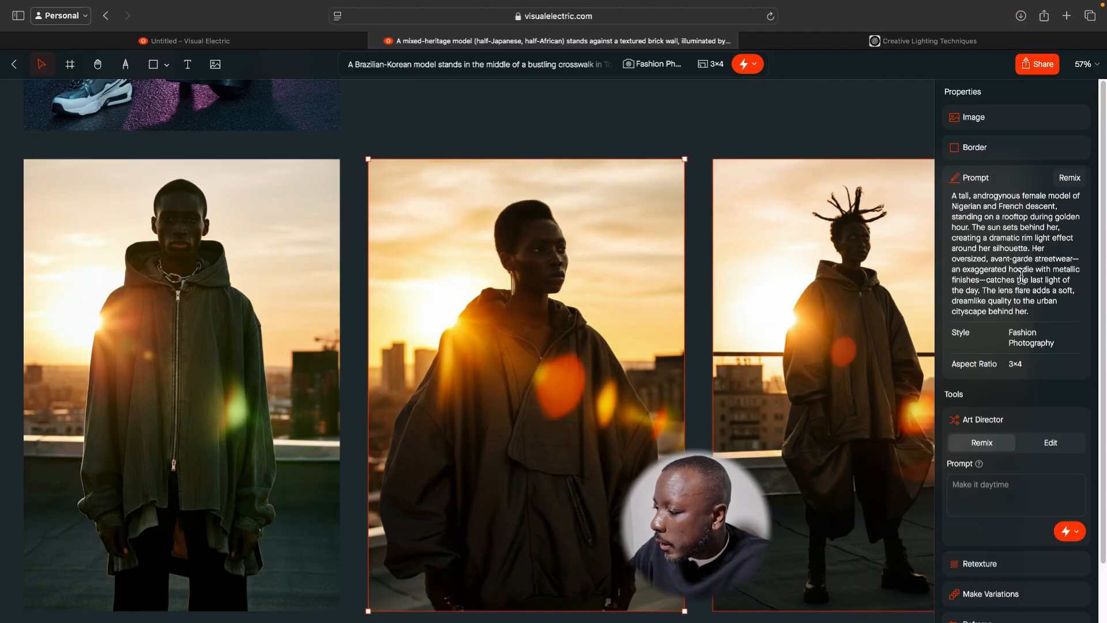
Compare the short-haired female rooftop remix and its prompt with the neighbouring golden-hour rooftop images.
scroll(1020, 289, "down", 2)
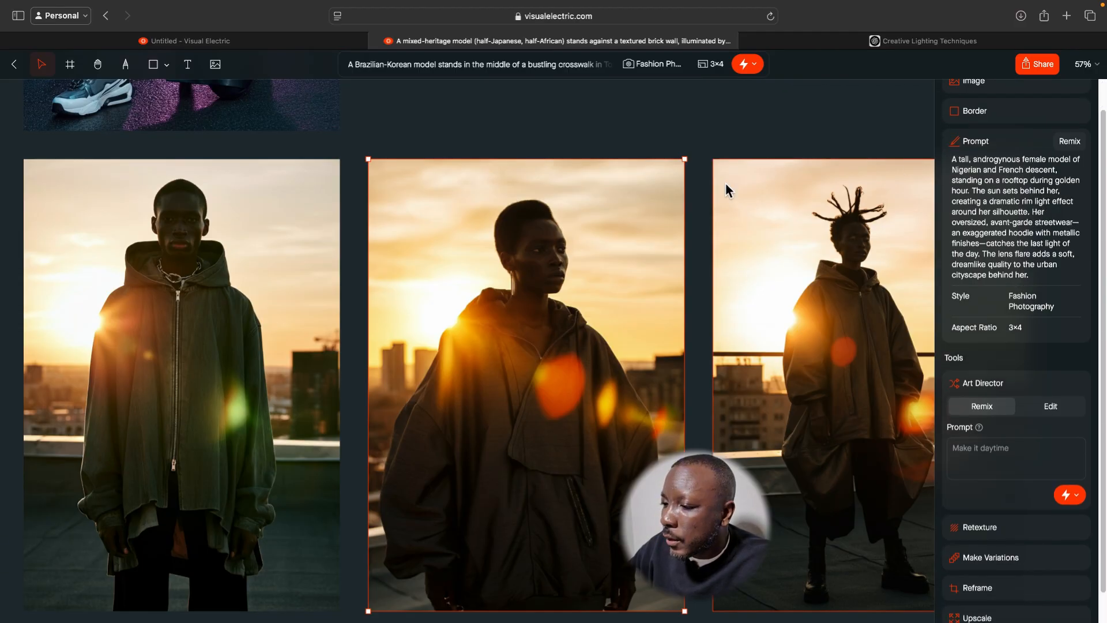
left_click(617, 135)
scroll(568, 309, "left", 2)
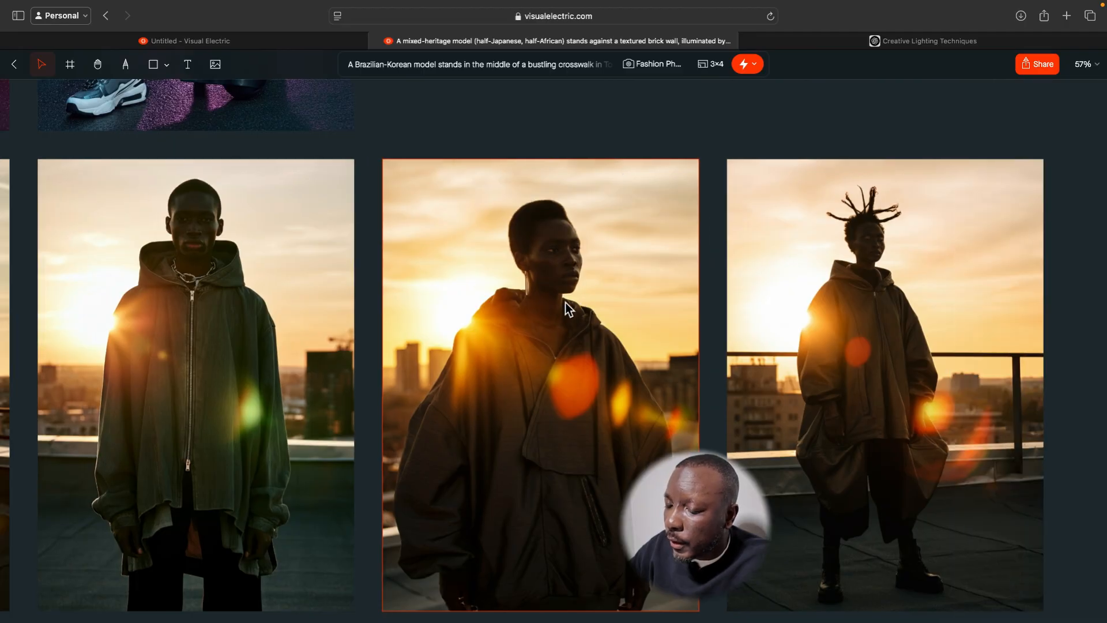
scroll(567, 305, "left", 10)
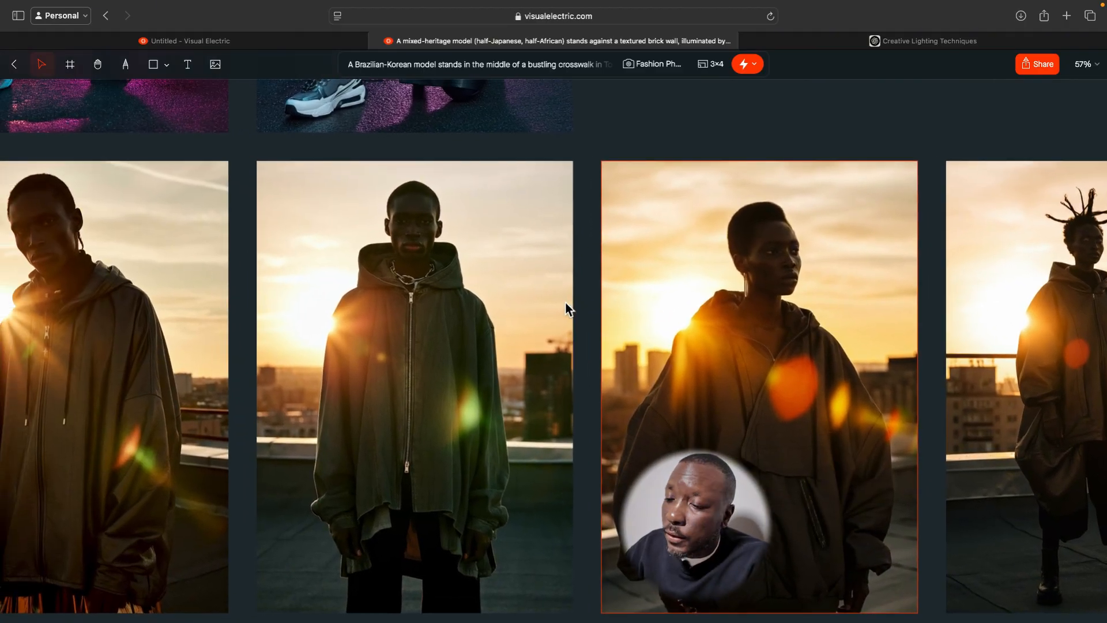
scroll(568, 309, "left", 3)
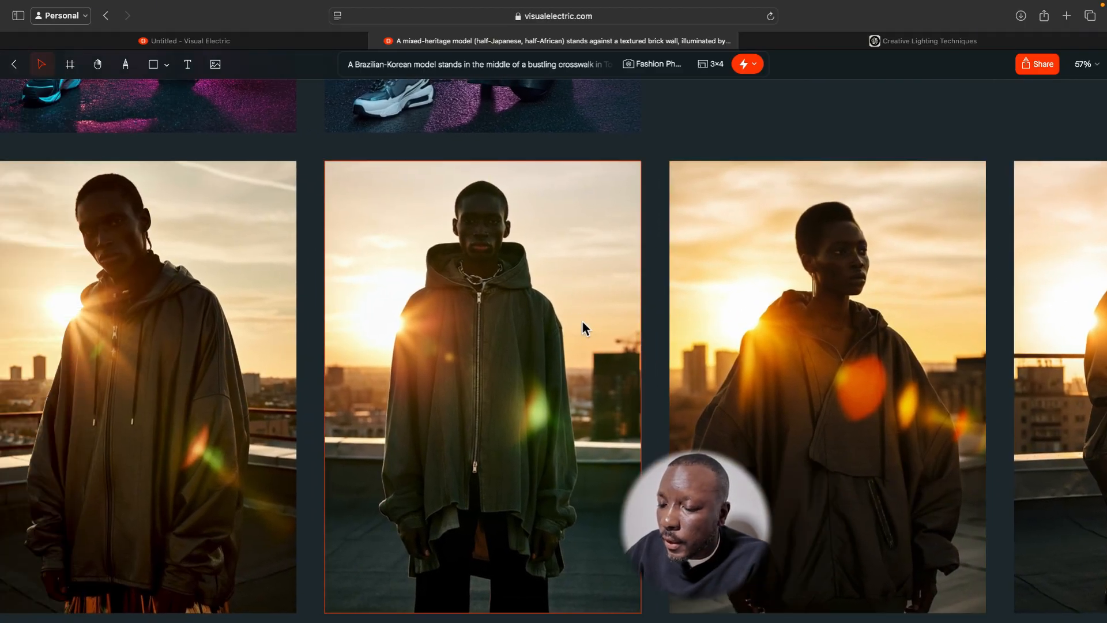
scroll(582, 320, "right", 5)
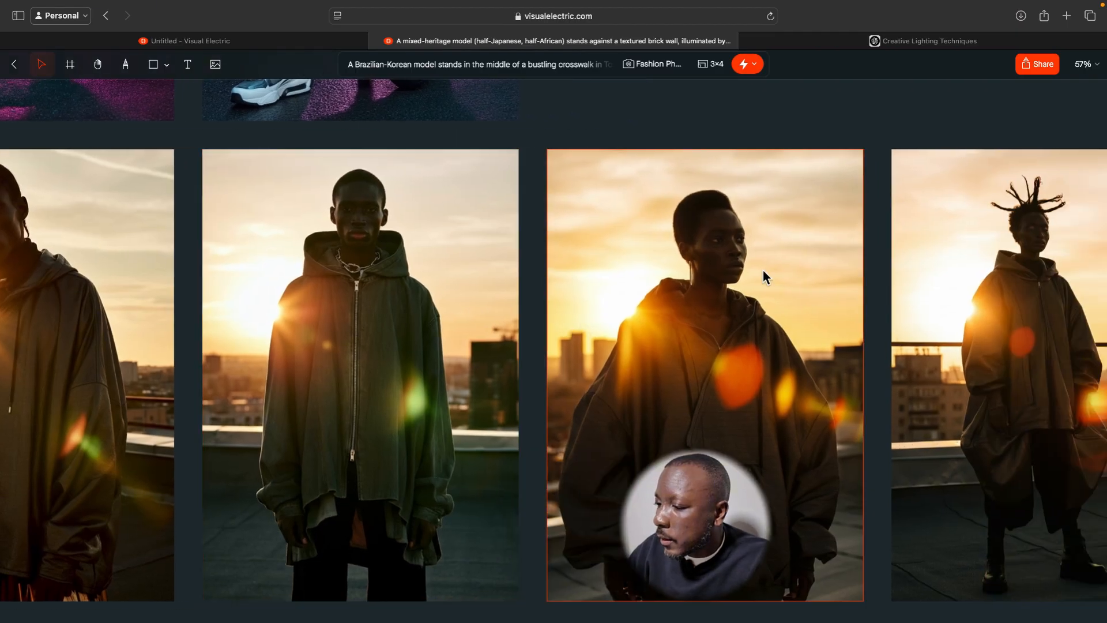
scroll(369, 322, "left", 10)
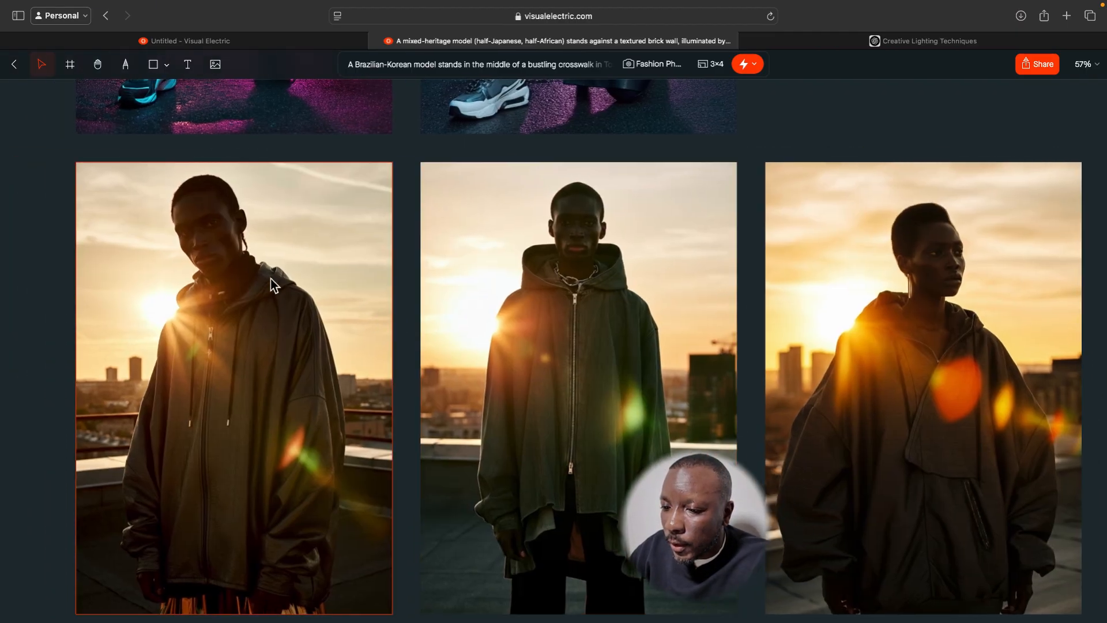
Give the rooftop image of the model with the tilted head a white (FFFFFF) inside border with a width of 6.
left_click(251, 270)
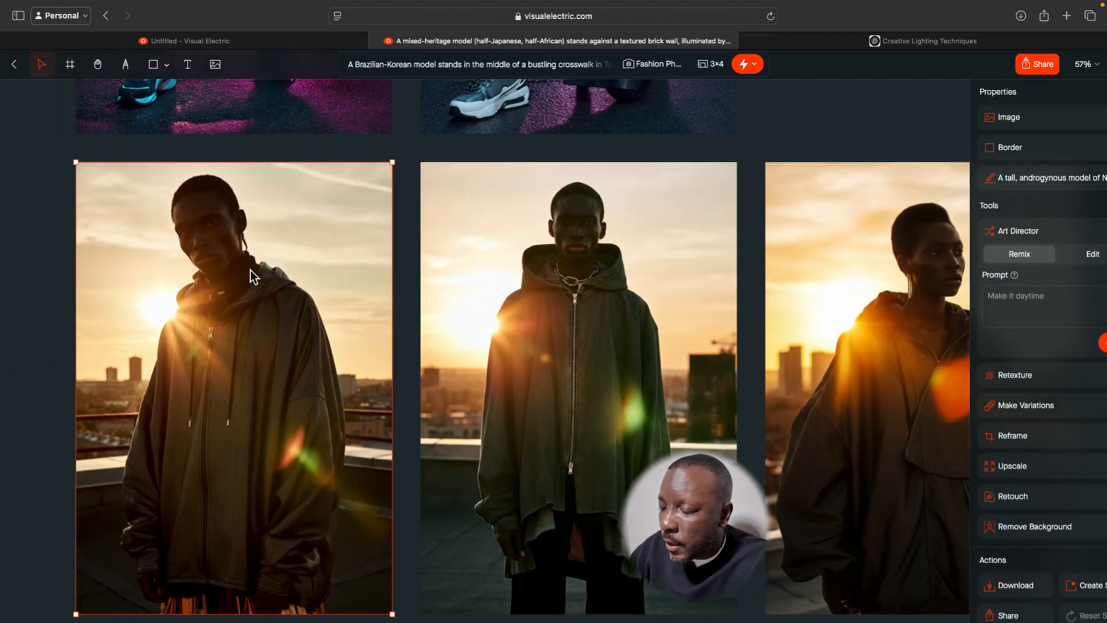
left_click(987, 151)
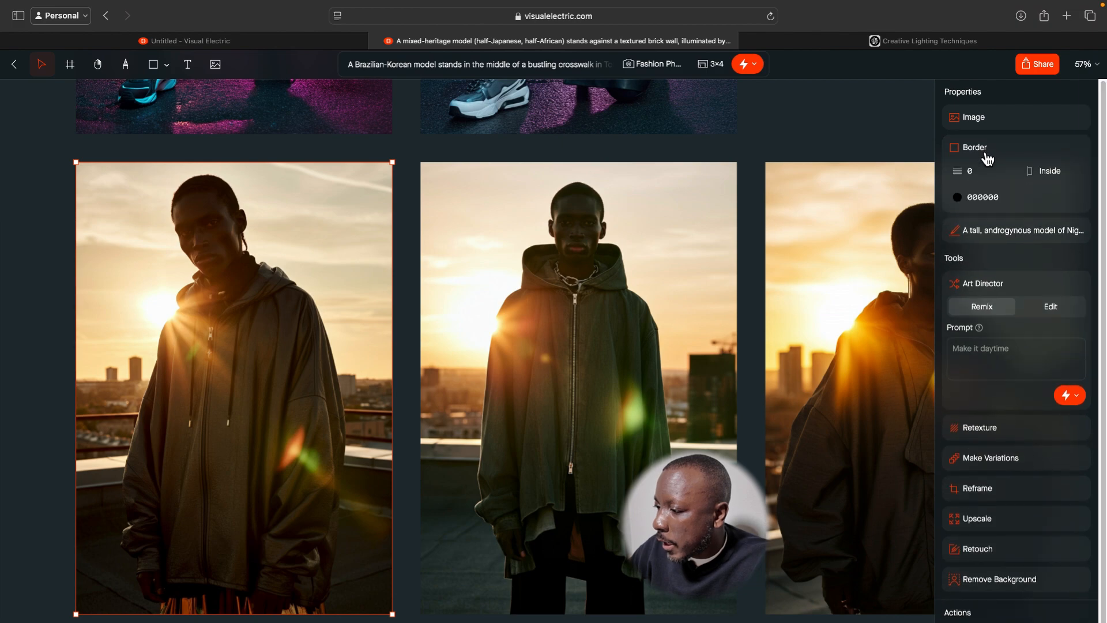
left_click(963, 203)
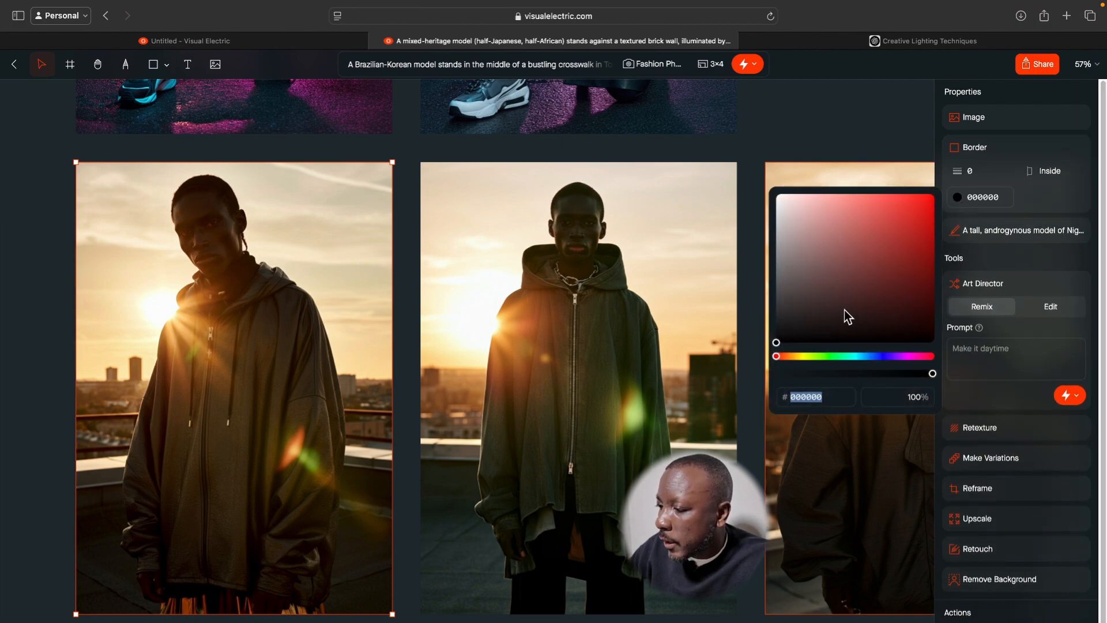
left_click_drag(788, 344, 778, 183)
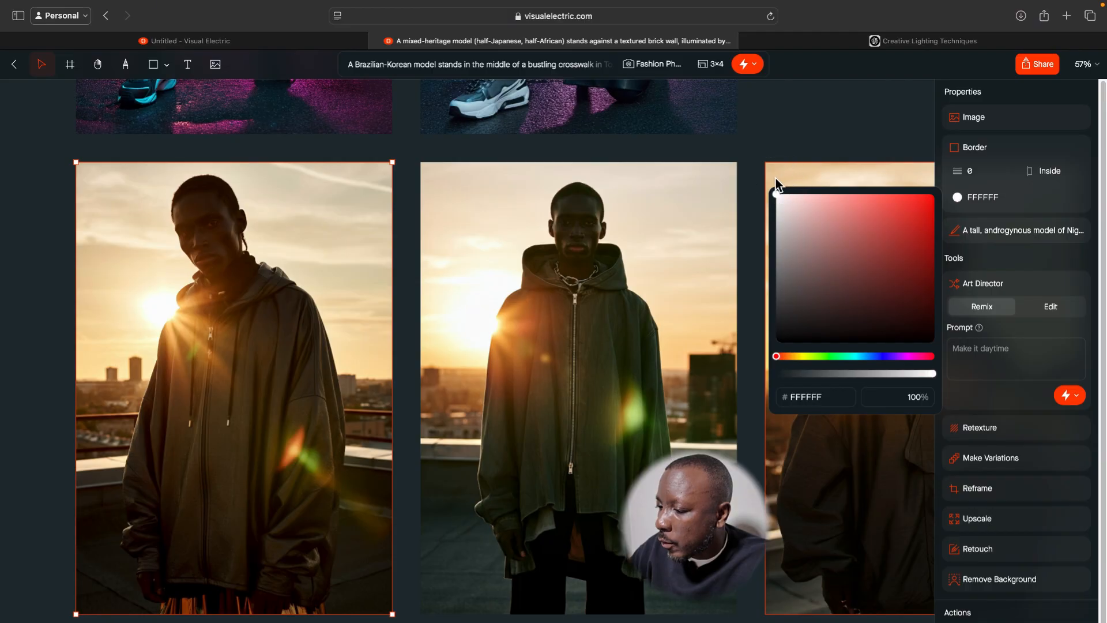
left_click(967, 176)
left_click_drag(974, 172, 965, 172)
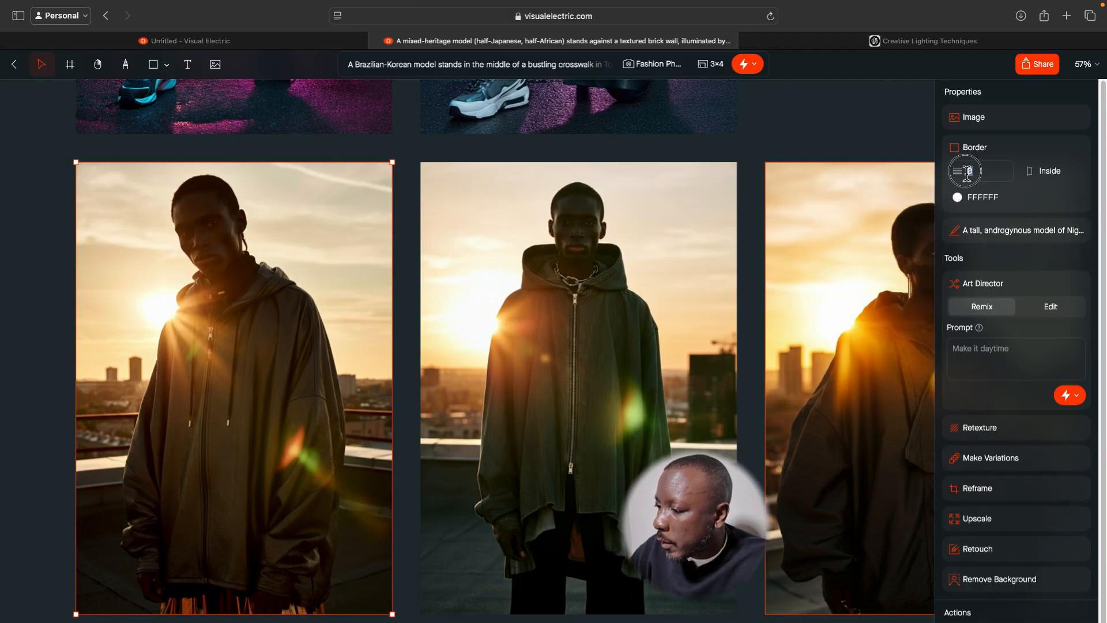
left_click(957, 172)
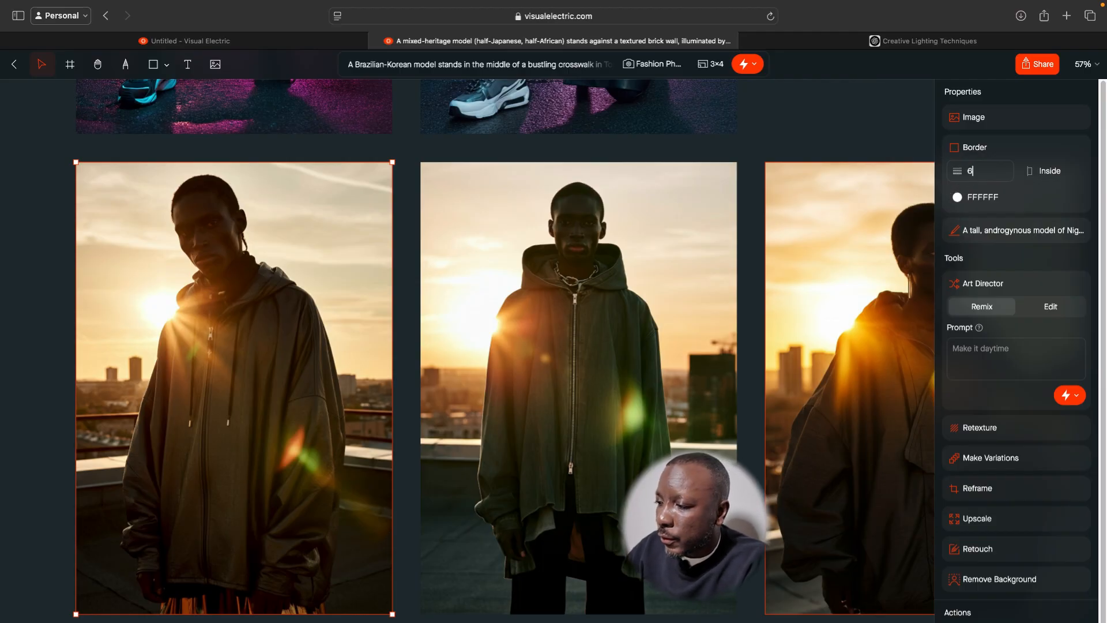
key("Return")
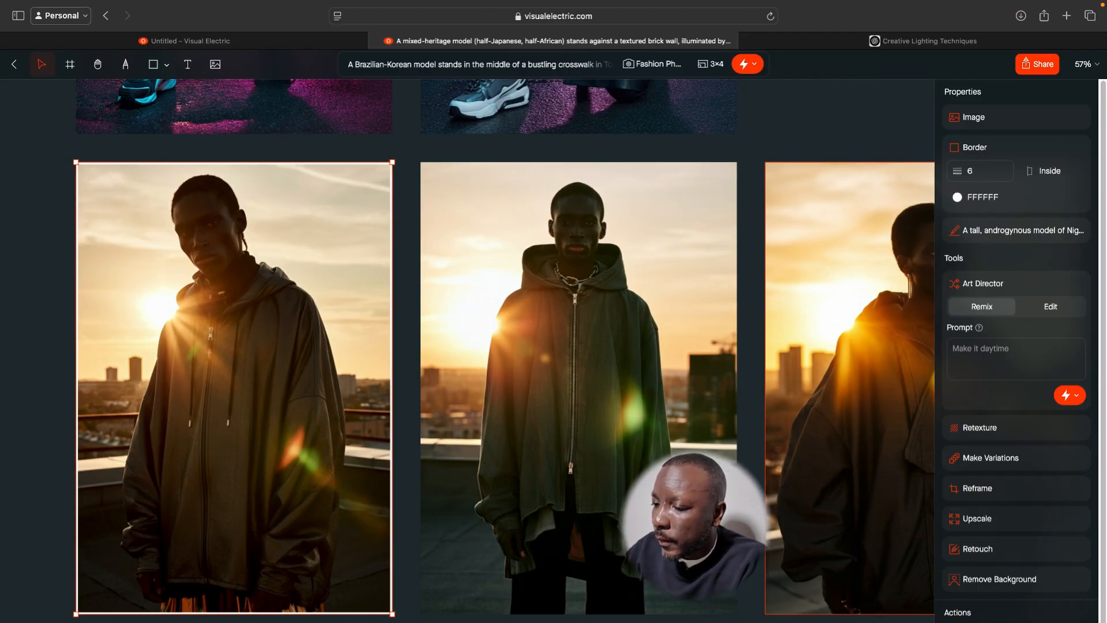
left_click(414, 249)
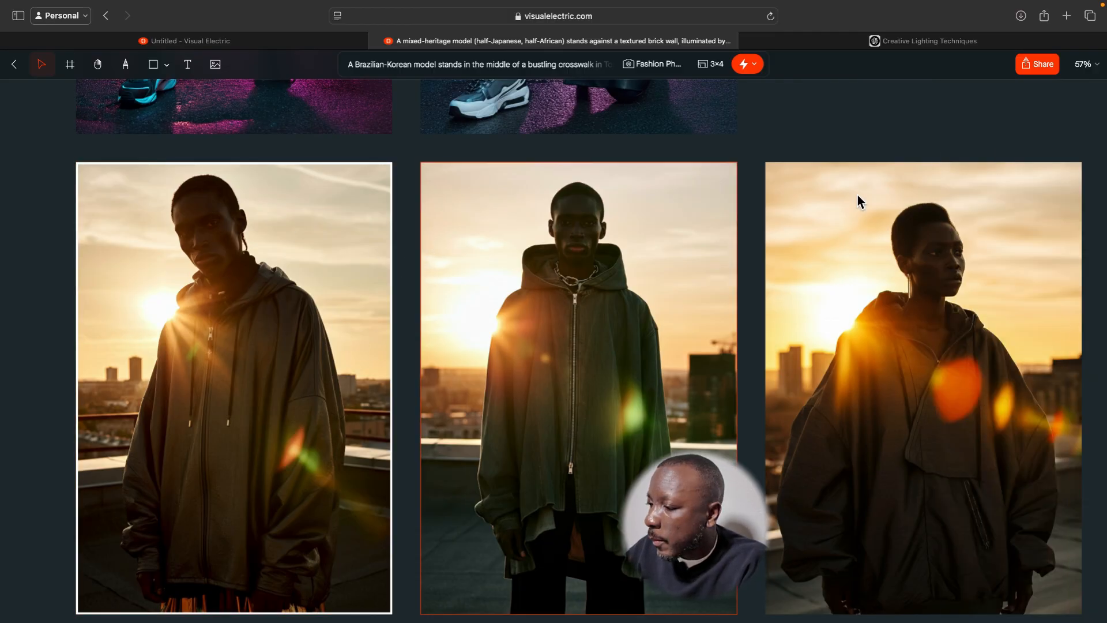
Increase the white border width of the tilted-head rooftop image to 20.
left_click(330, 293)
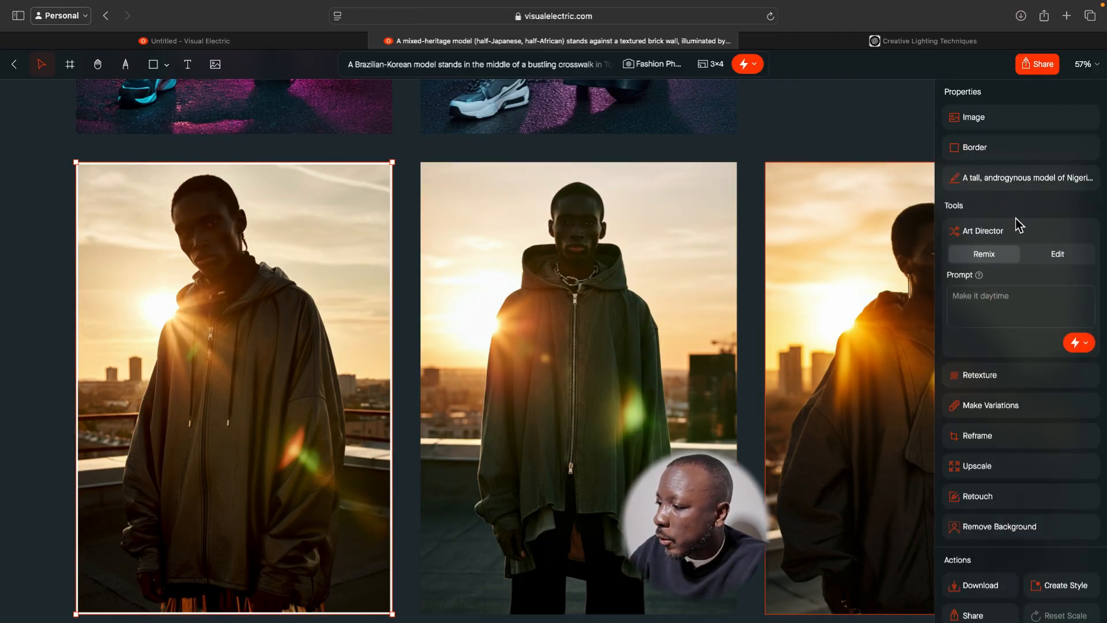
left_click(982, 163)
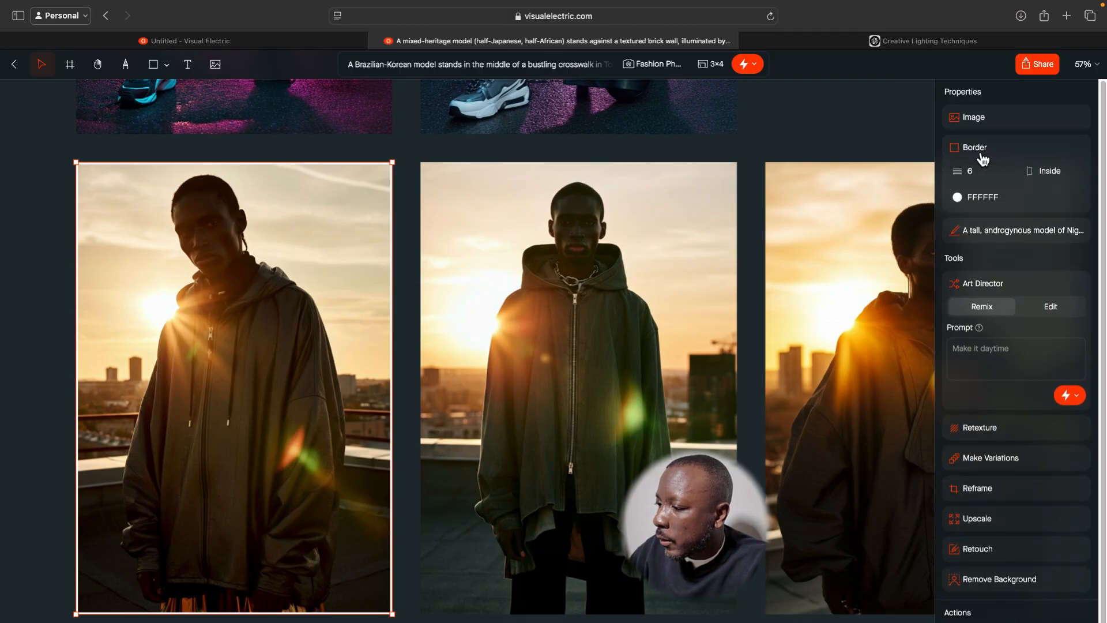
left_click(983, 171)
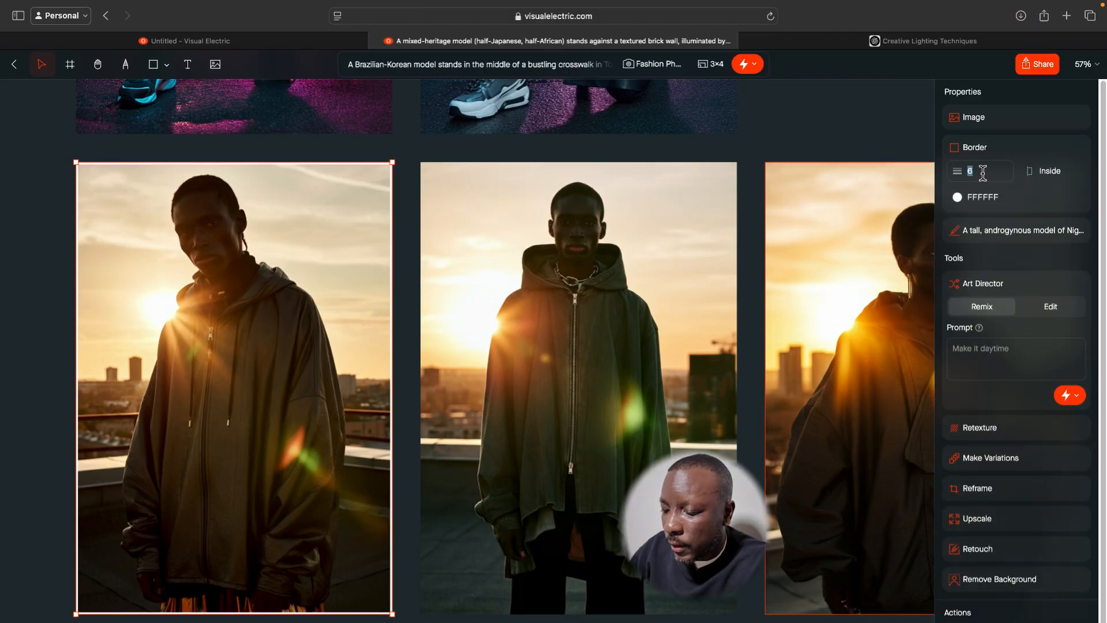
type("20")
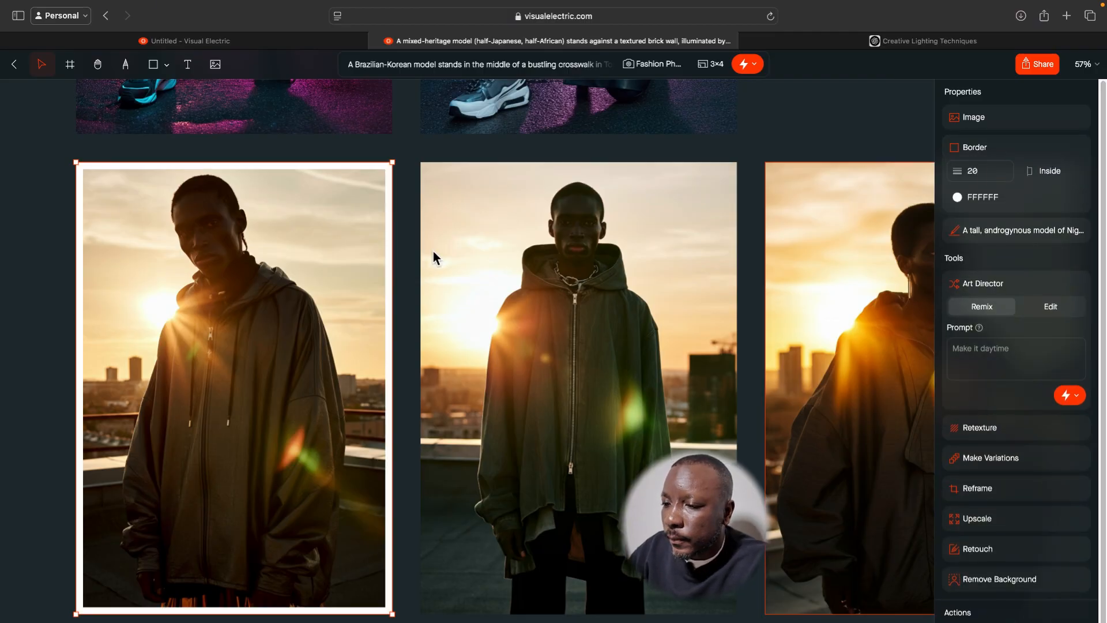
left_click(407, 269)
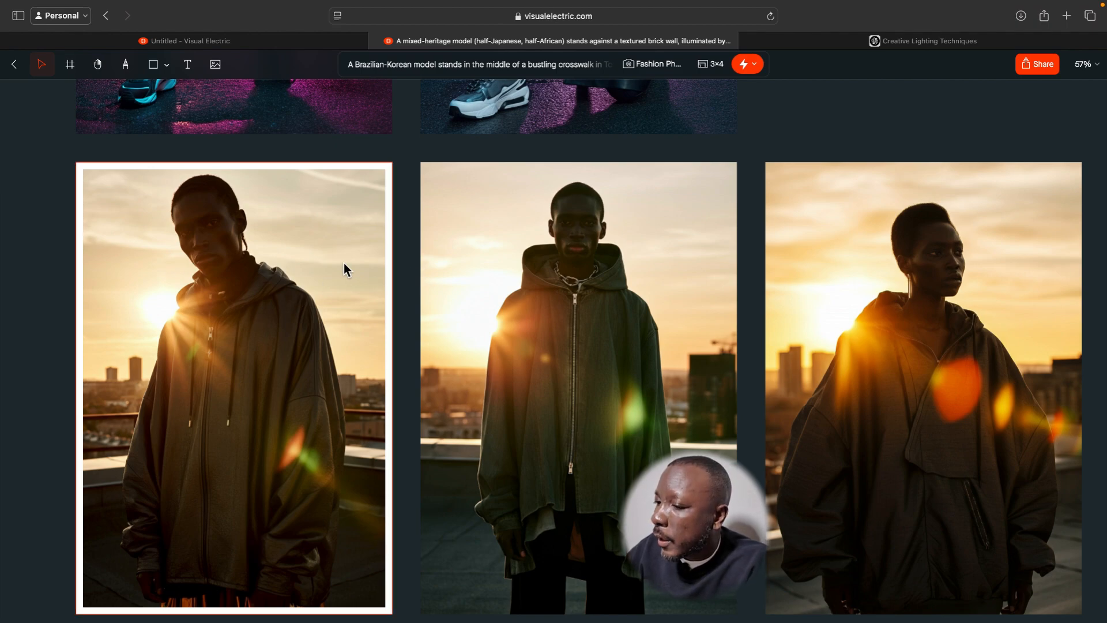
Try a 23° rotation on the front-facing rooftop image in the zipped hooded coat and reset it to 0°.
left_click(557, 270)
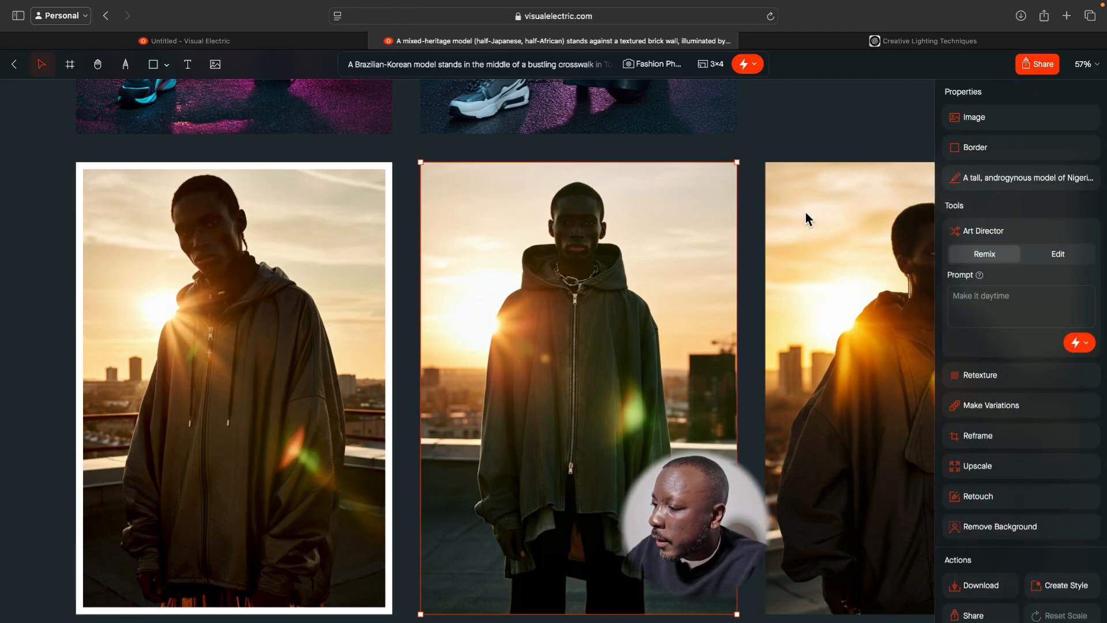
left_click(974, 119)
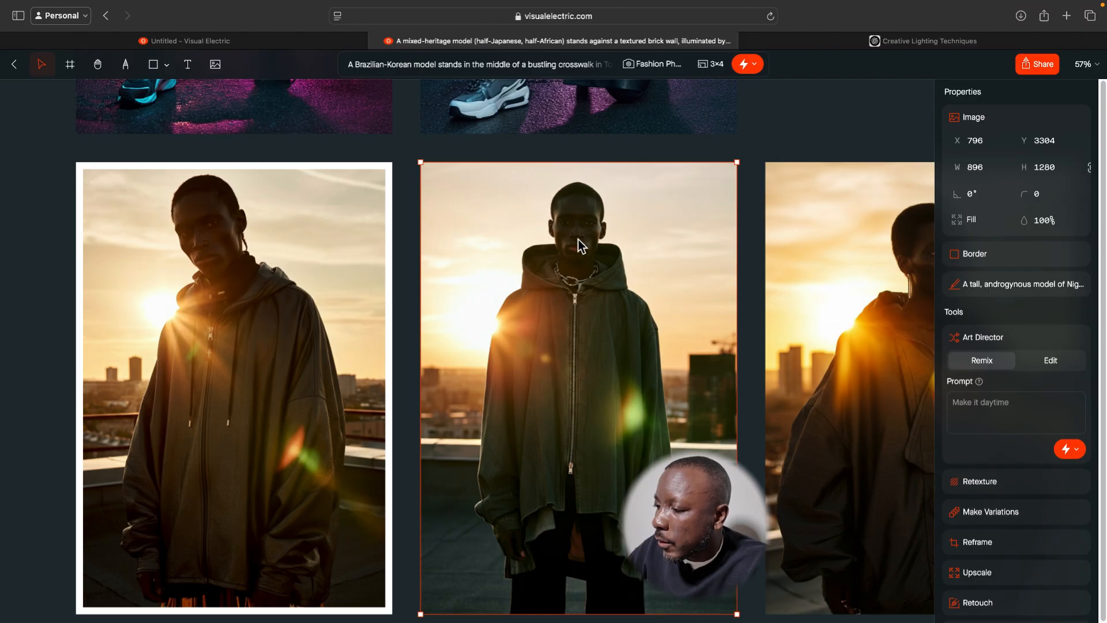
left_click(976, 196)
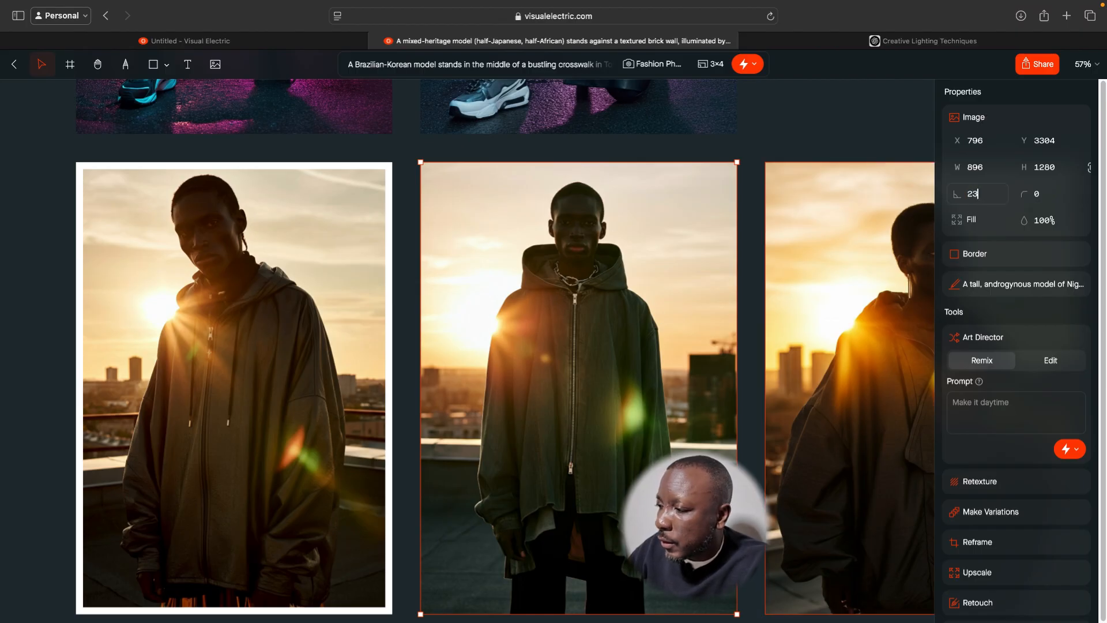
key("Return")
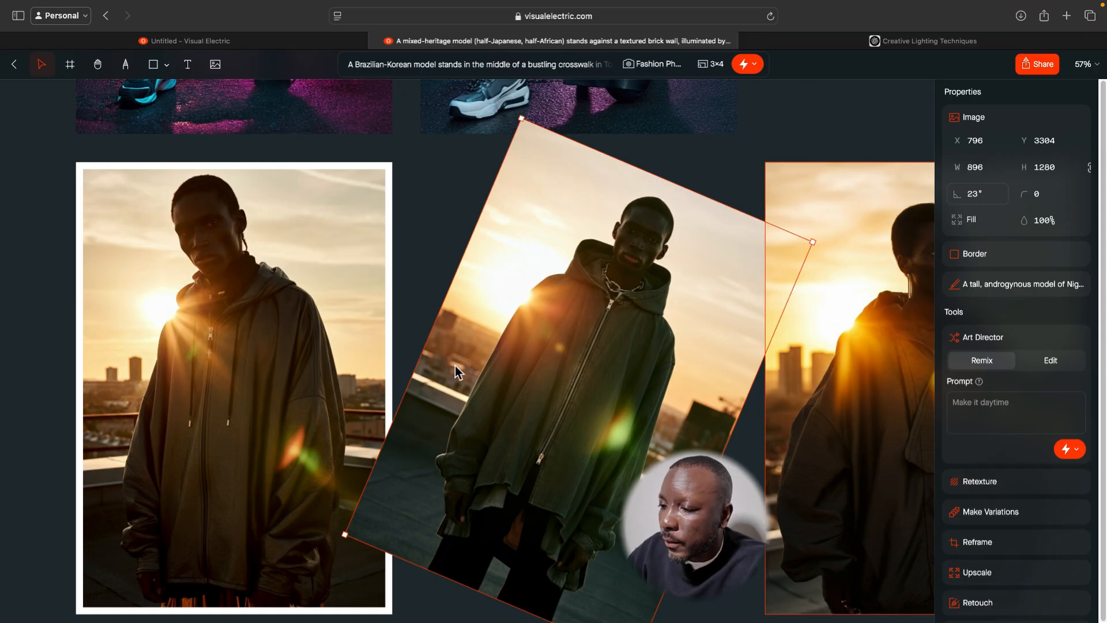
left_click(975, 196)
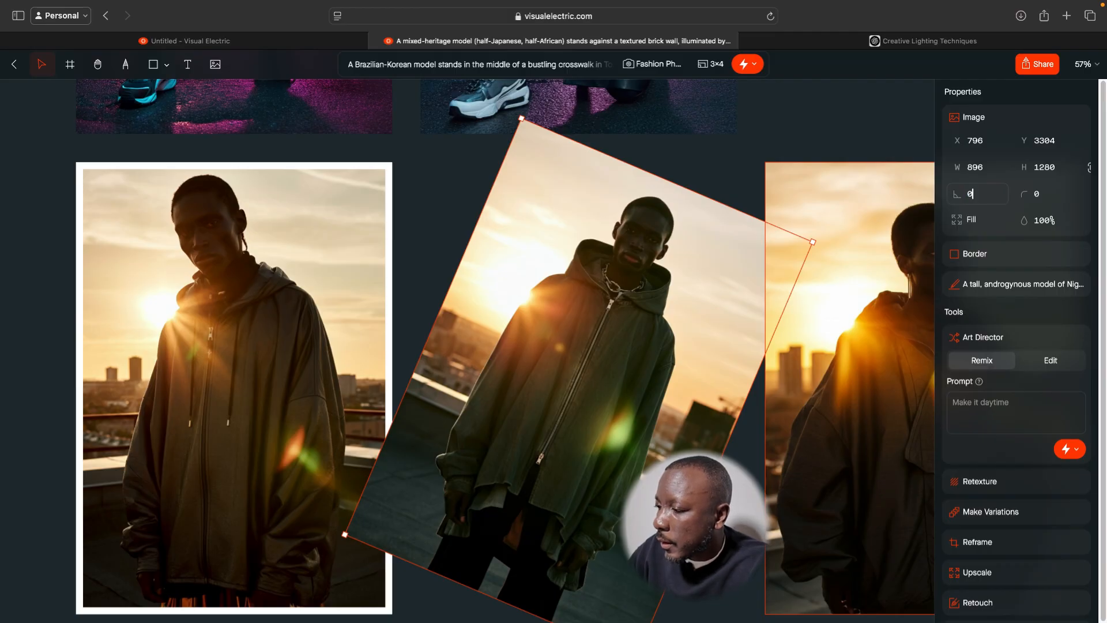
type("0")
key("Return")
Look over the Art Director prompt field and its Remix and Edit modes for the front-facing rooftop image.
scroll(989, 242, "down", 3)
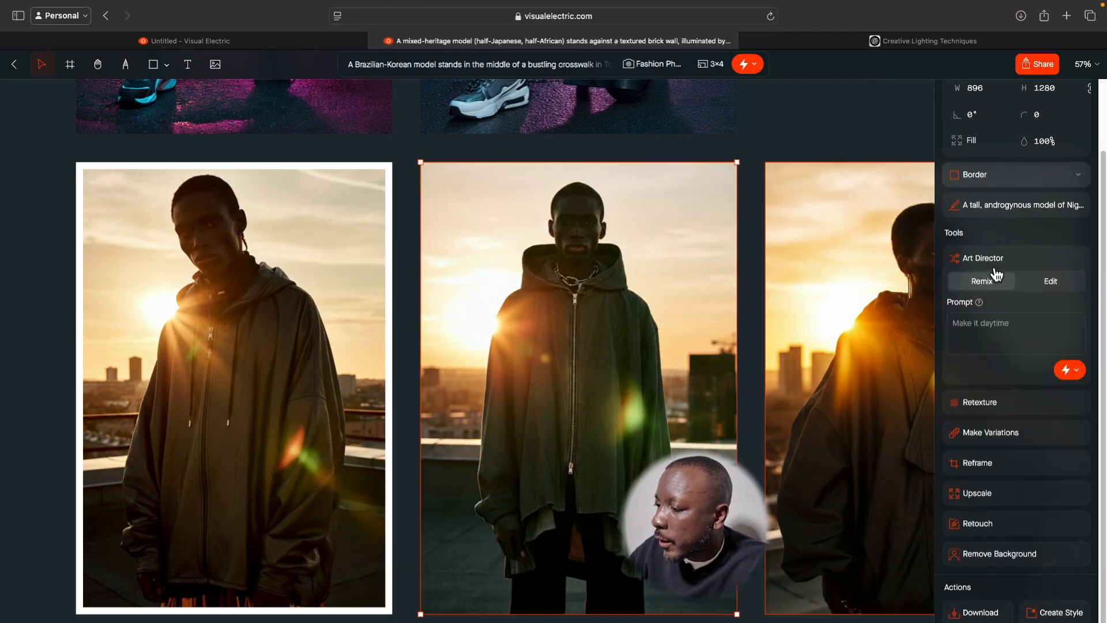
left_click(990, 327)
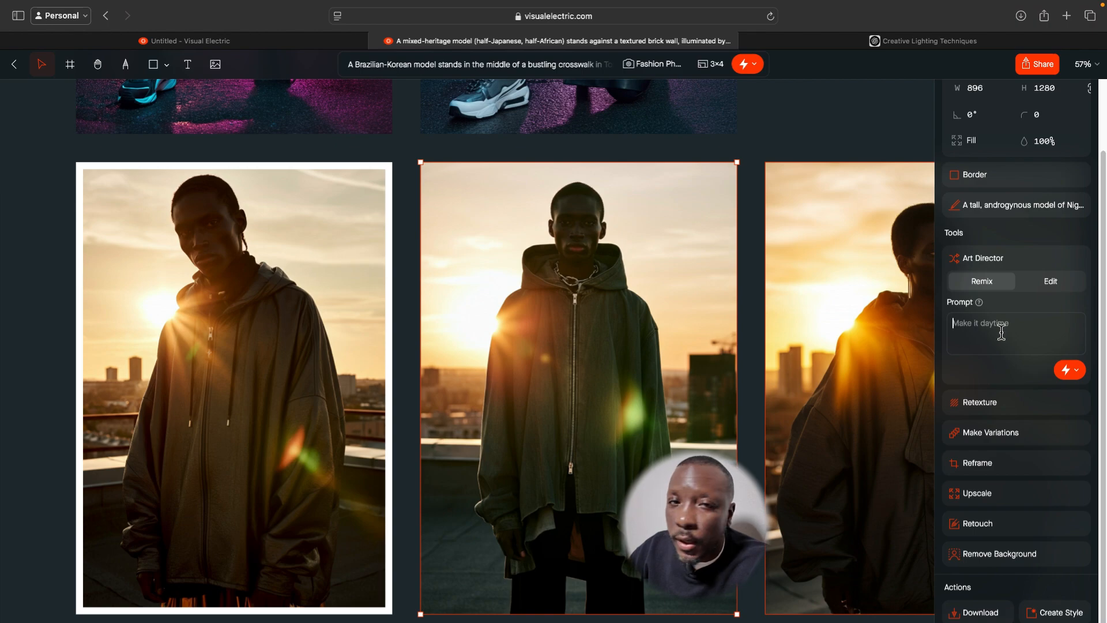
left_click(1057, 291)
left_click(980, 290)
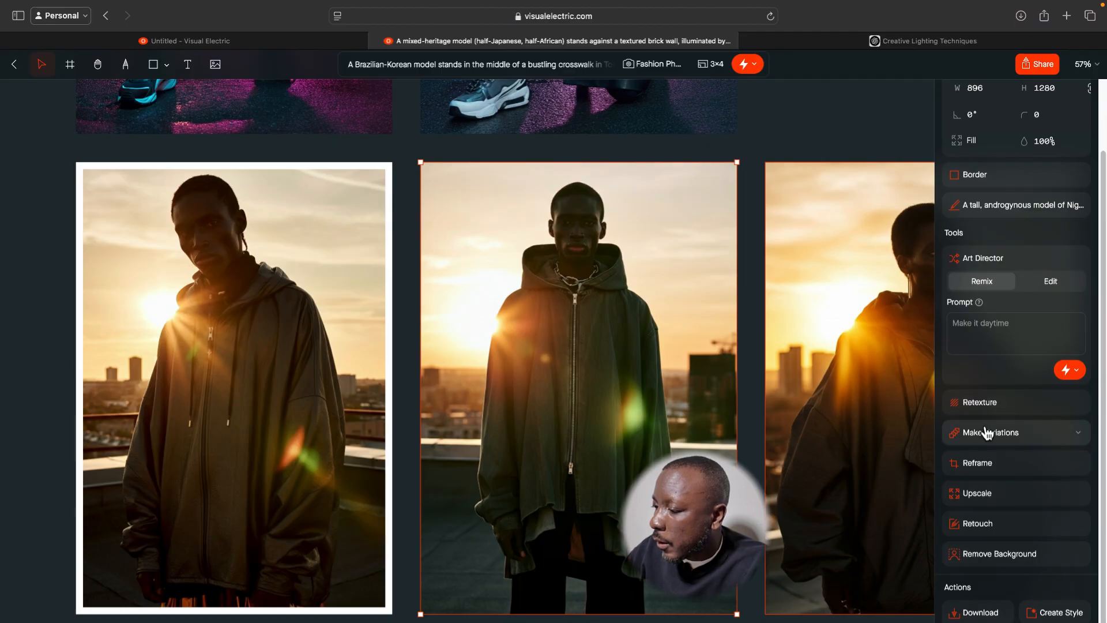
Examine the Retexture prompt and its help text, and the Make Variations settings for the front-facing rooftop image.
left_click(997, 413)
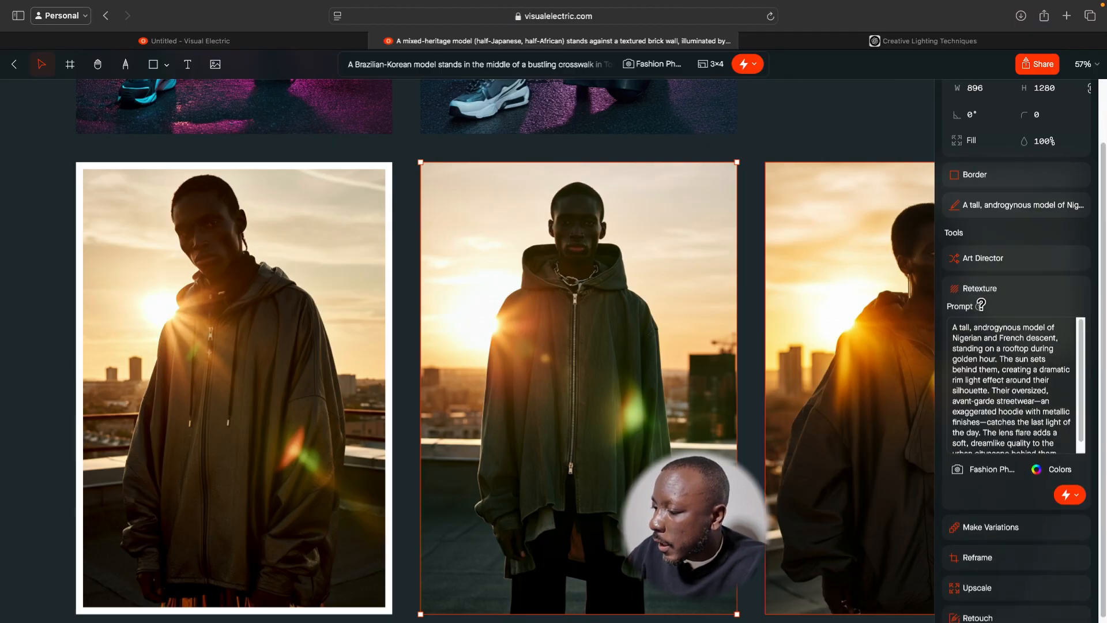
mouse_move(982, 306)
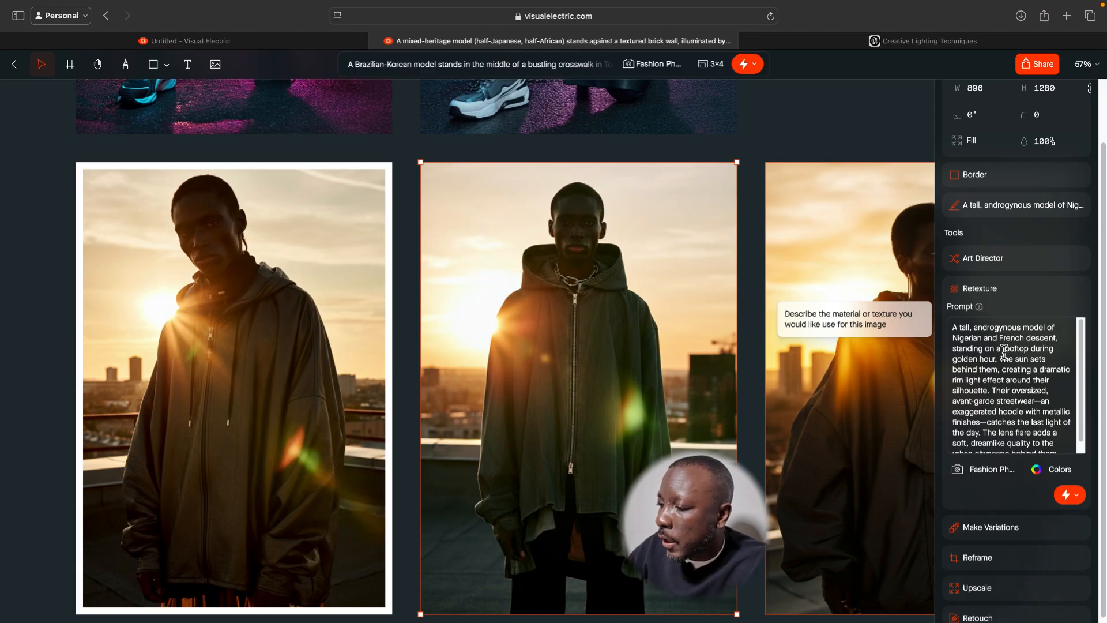
scroll(995, 335, "down", 2)
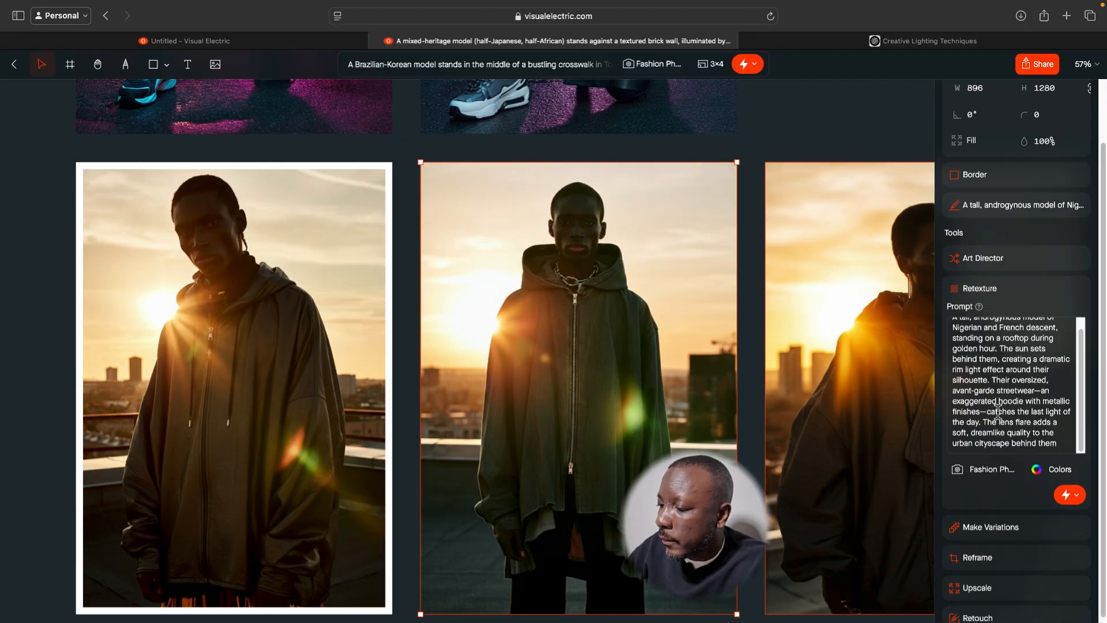
scroll(980, 395, "up", 1)
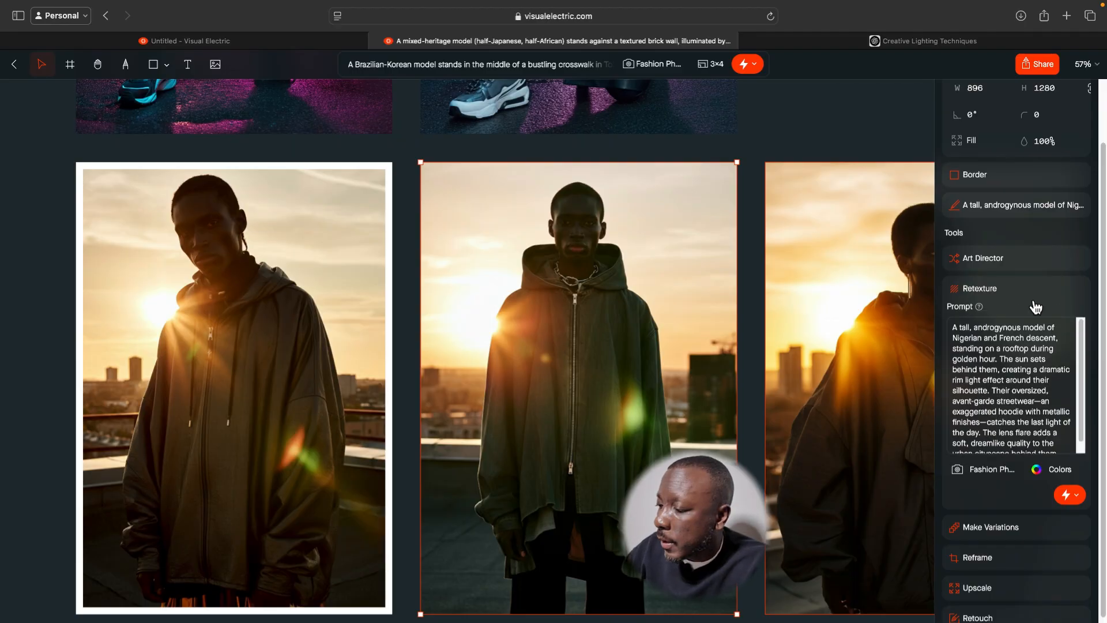
scroll(1032, 323, "down", 5)
left_click(1009, 435)
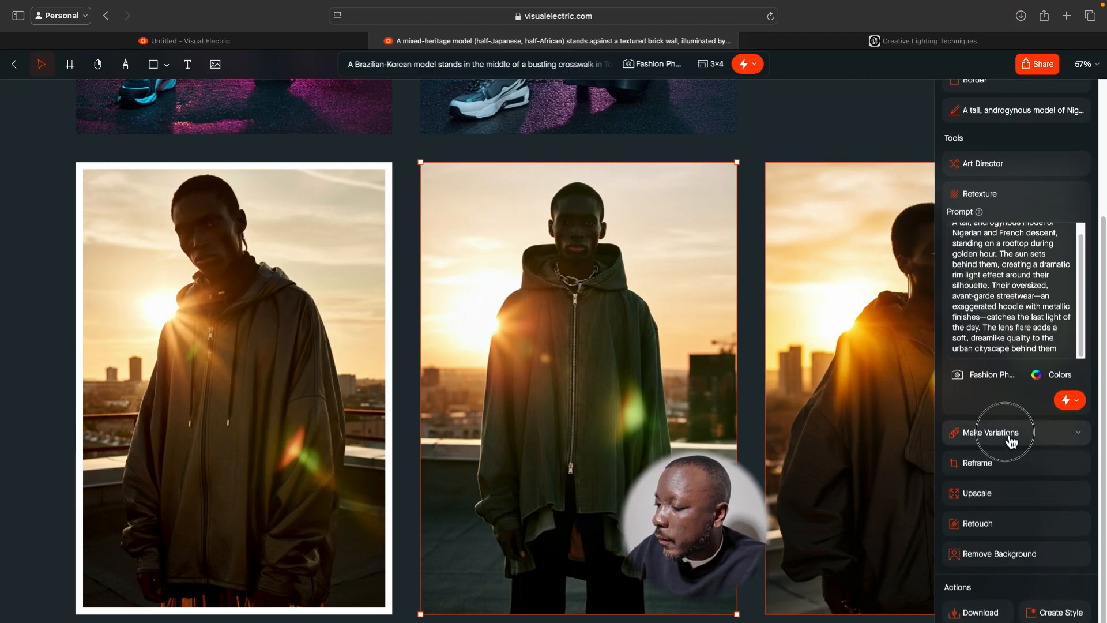
scroll(980, 478, "down", 1)
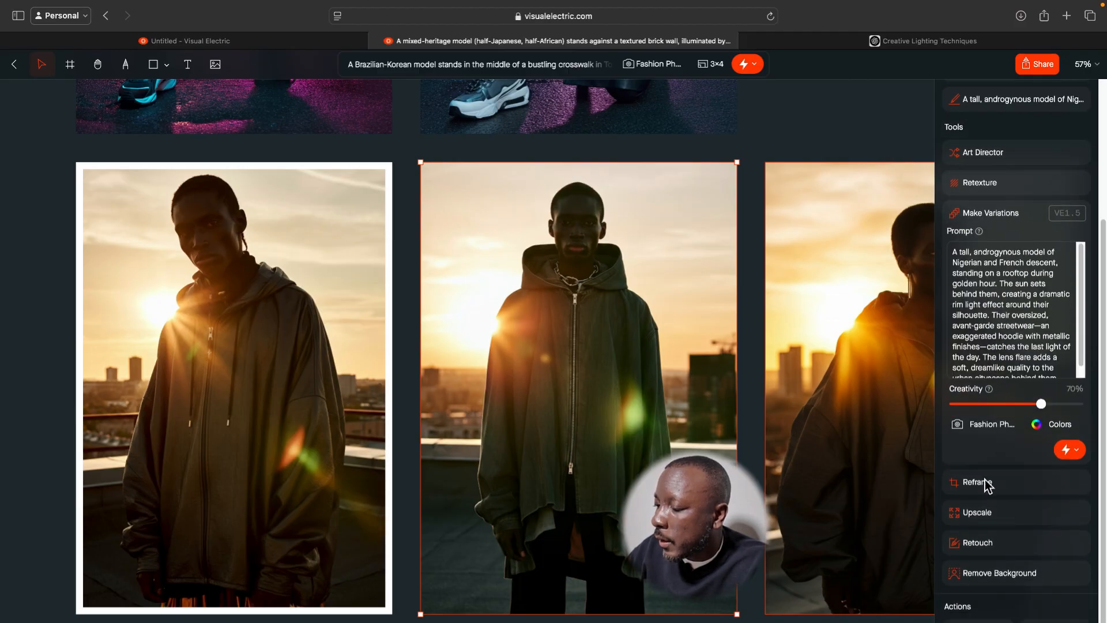
Reframe the front-facing rooftop image to a custom 17:12 aspect ratio and generate 1 image.
left_click(994, 464)
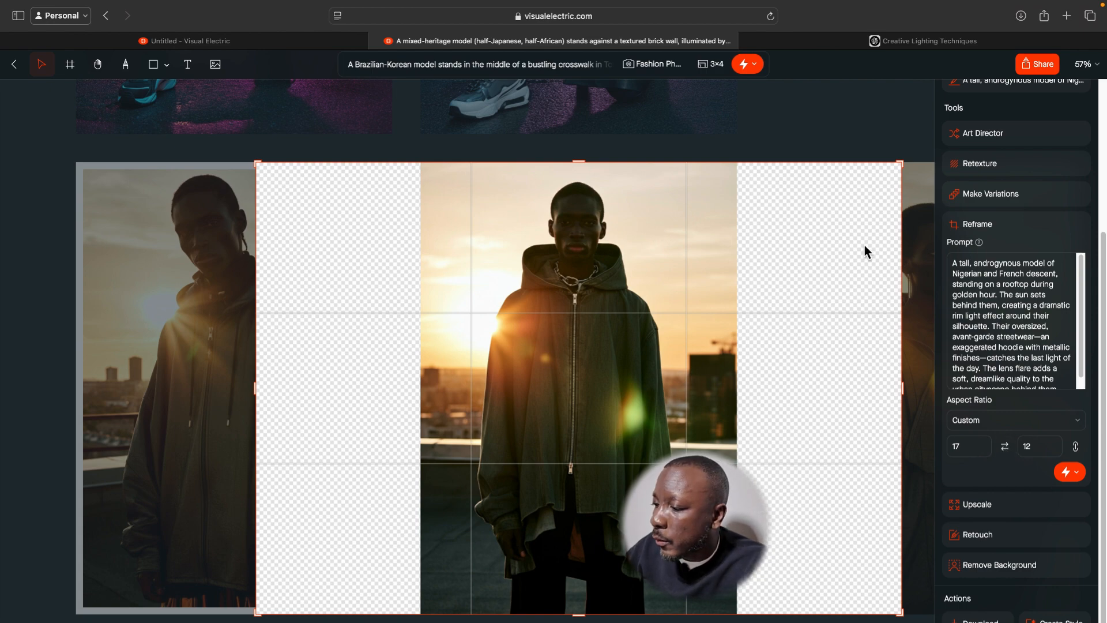
left_click(1083, 478)
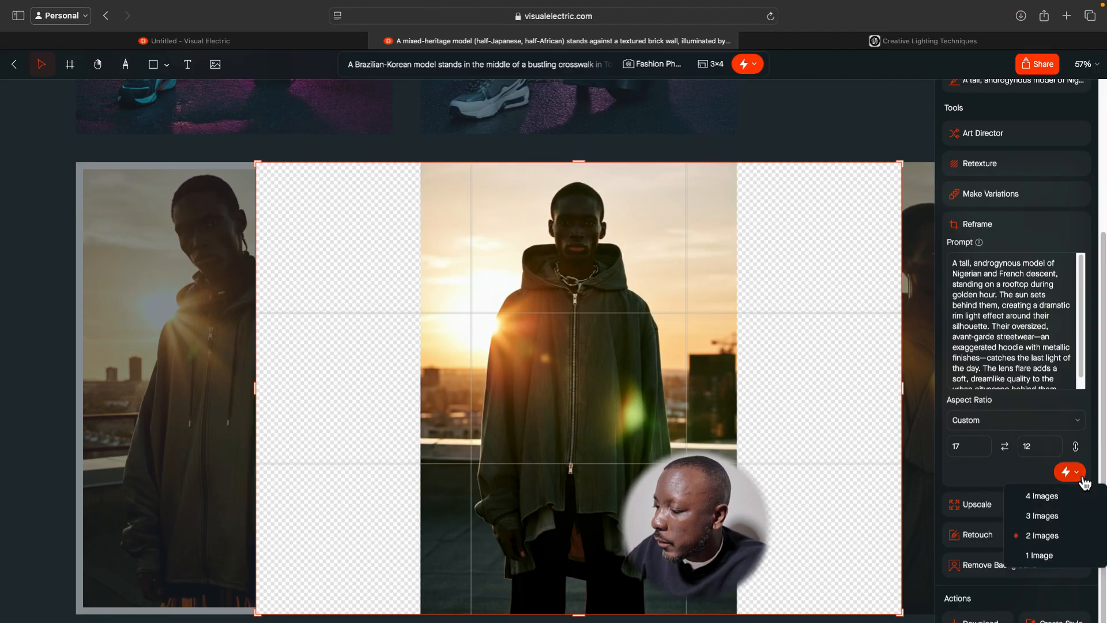
left_click(1083, 480)
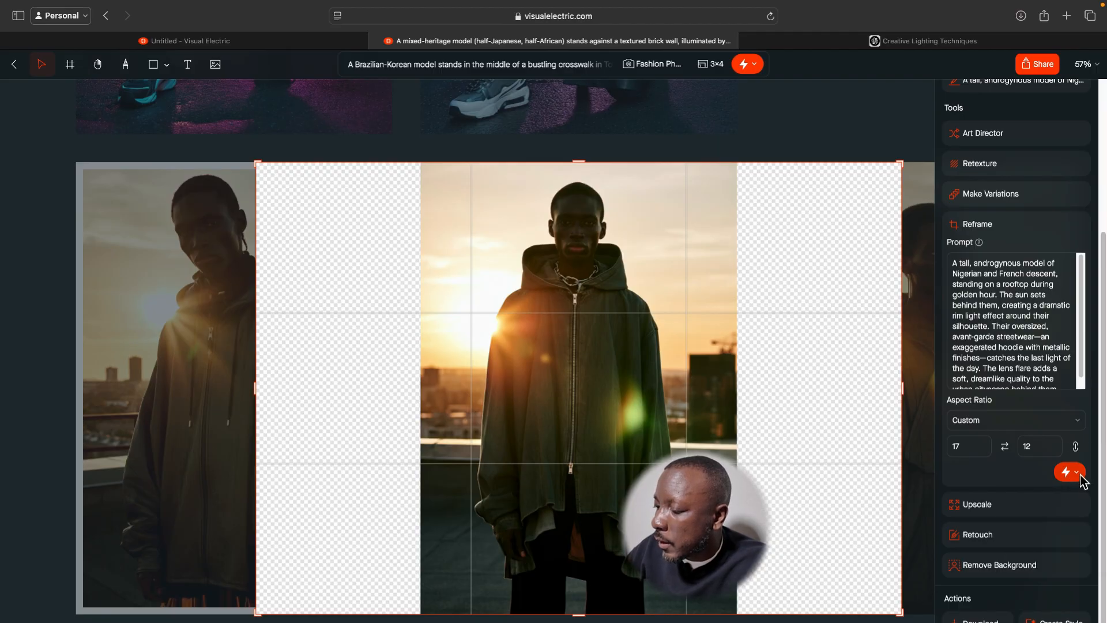
left_click(1083, 480)
left_click(1053, 558)
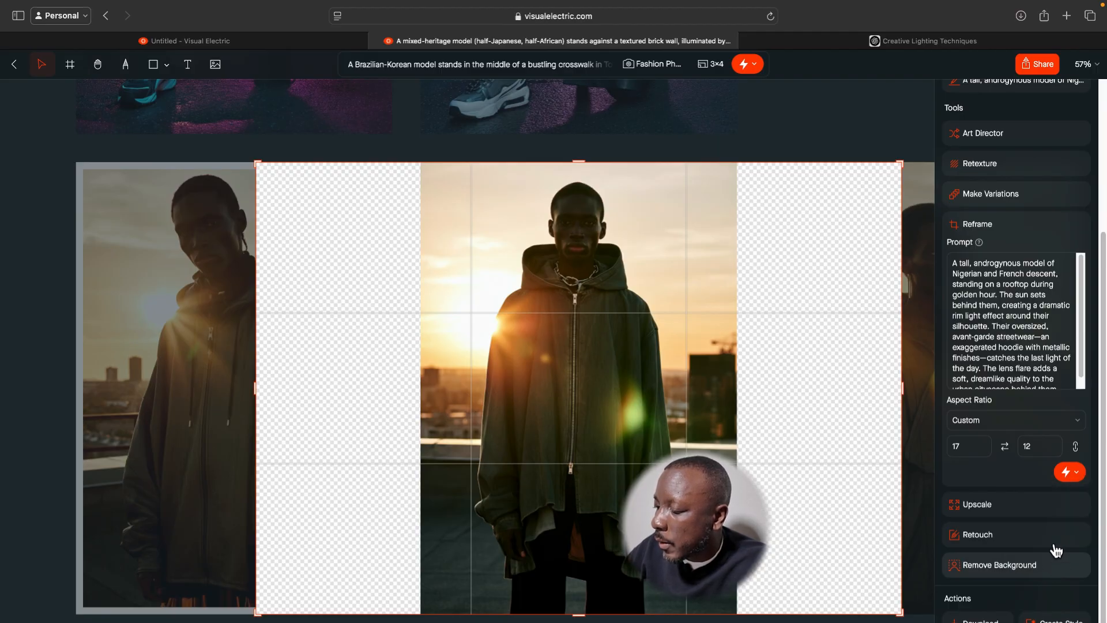
left_click(1062, 479)
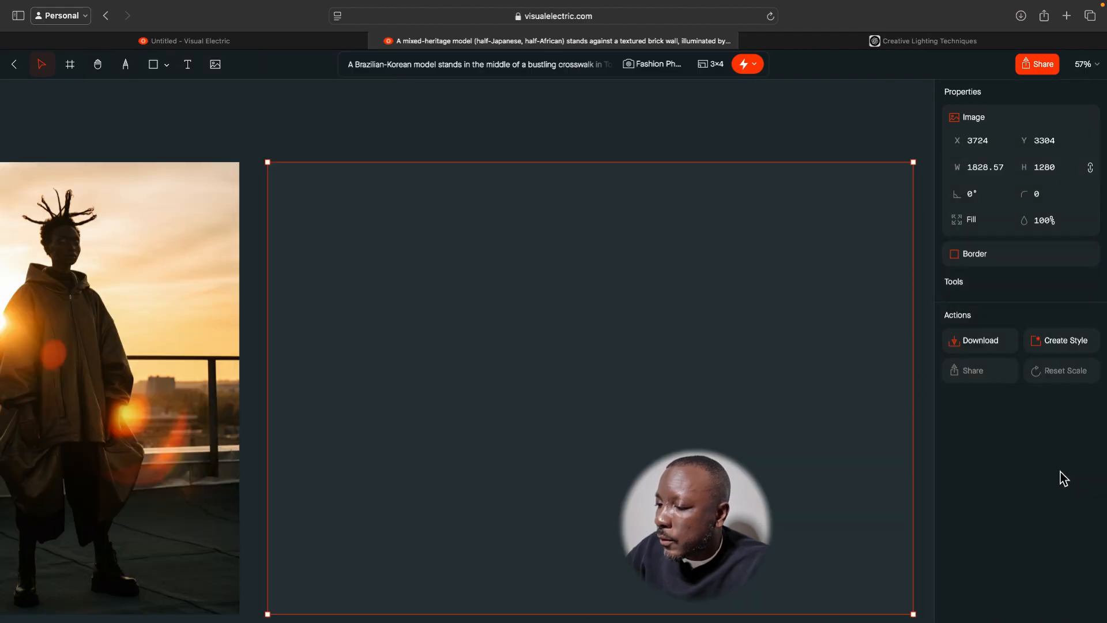
Start Retouch on the white-bordered tilted-head rooftop image with a brush size of 147.
scroll(676, 449, "down", 5)
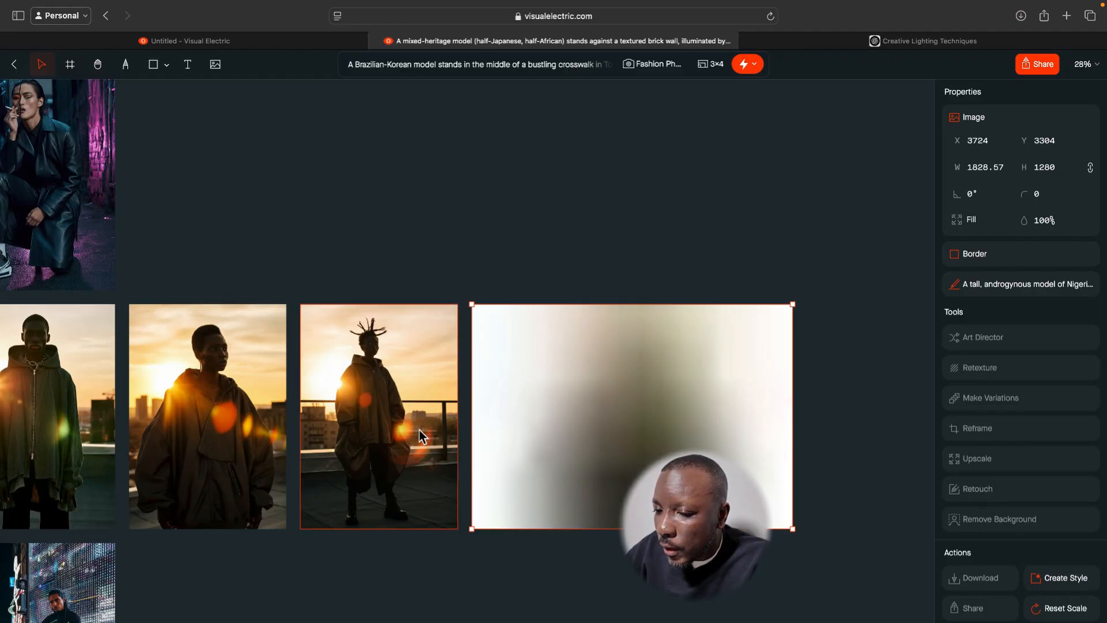
scroll(419, 430, "left", 5)
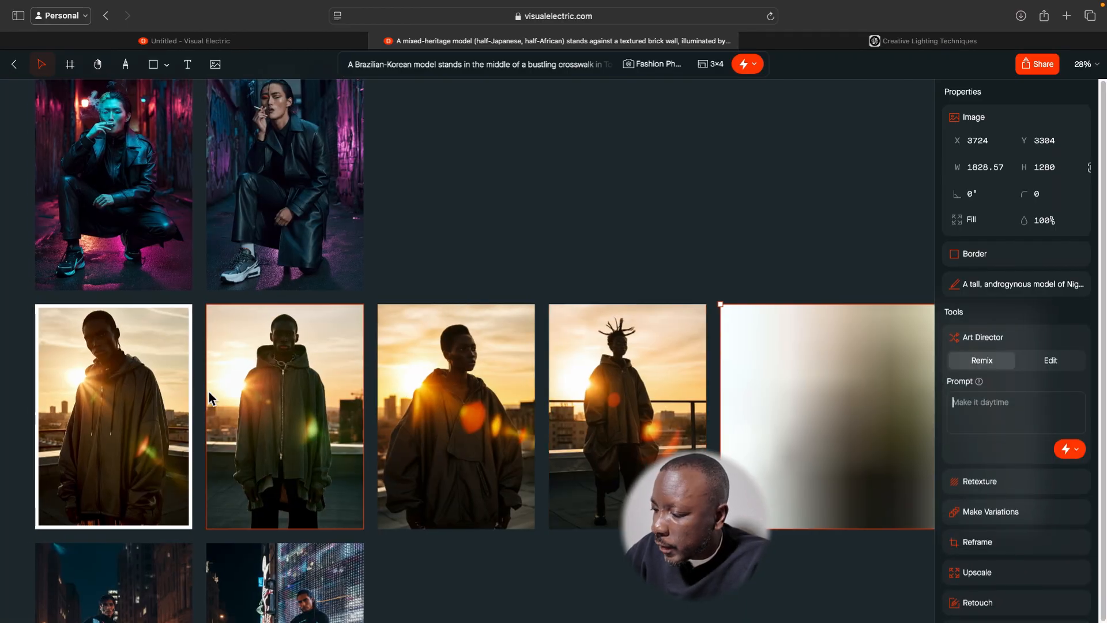
left_click(173, 398)
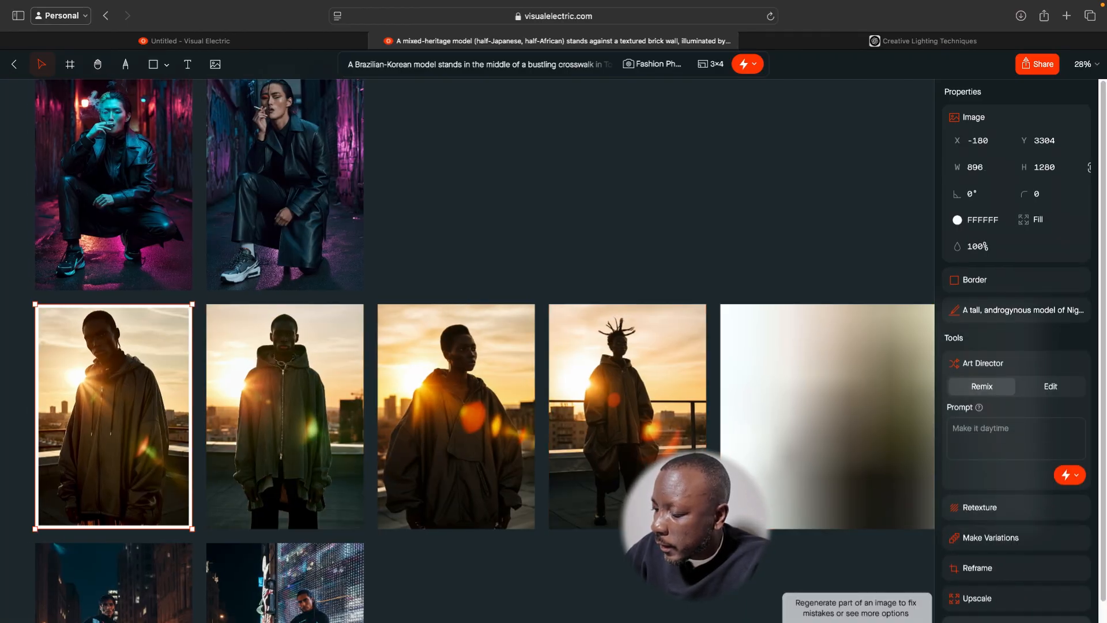
scroll(982, 603, "down", 2)
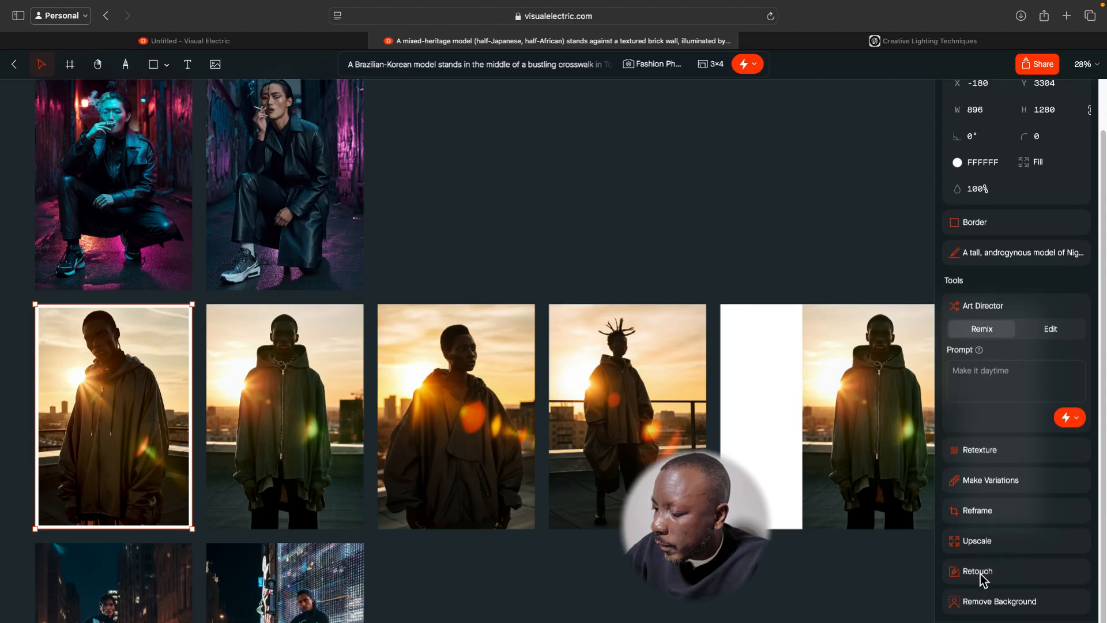
left_click(984, 577)
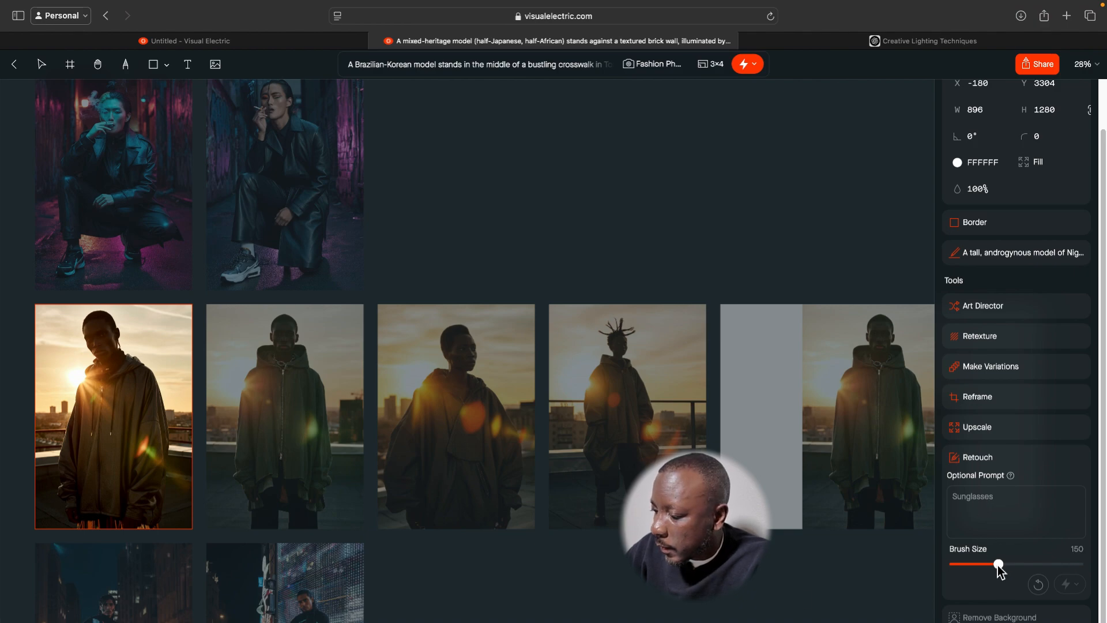
left_click_drag(1000, 566, 986, 572)
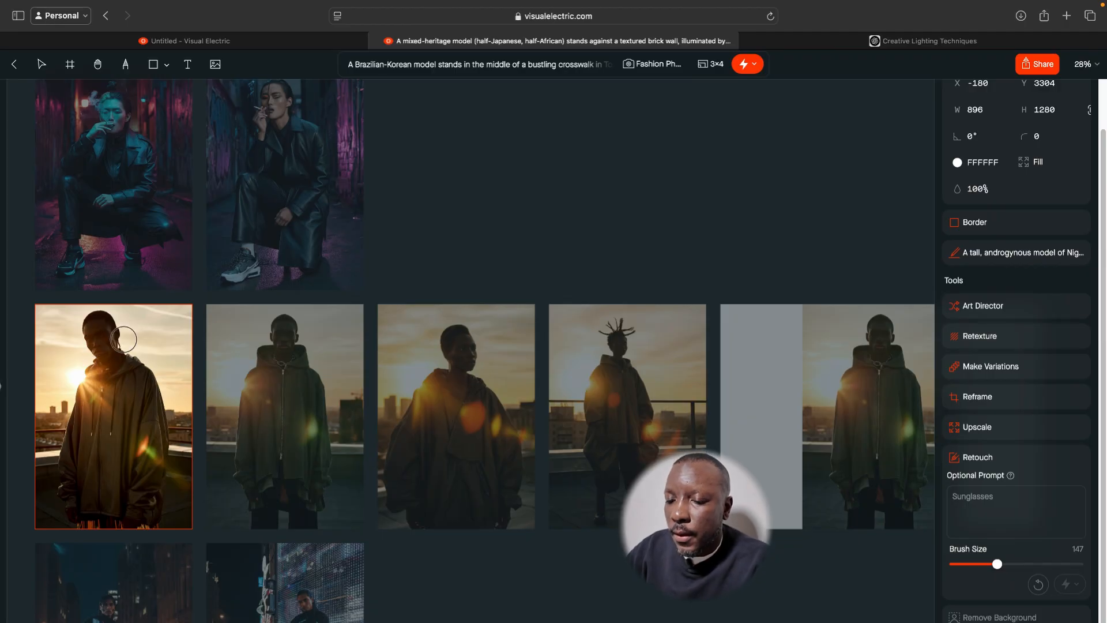
Reduce the Retouch brush size to 56, paint over the thin braid below the model's ear, and generate the retouched image.
scroll(122, 339, "up", 5)
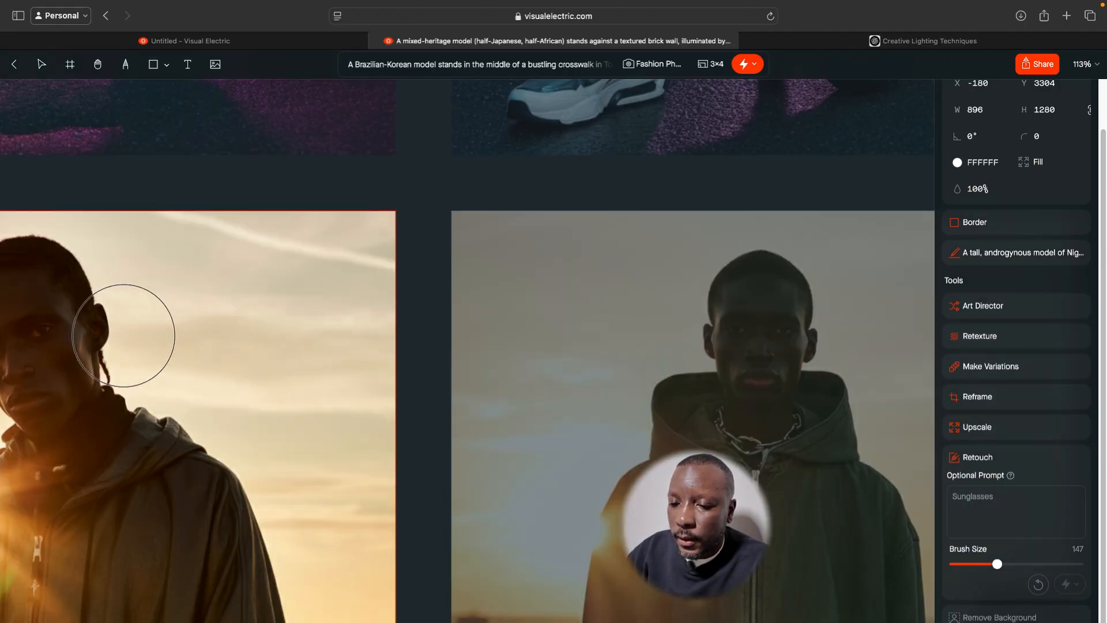
scroll(122, 335, "up", 5)
scroll(122, 335, "left", 10)
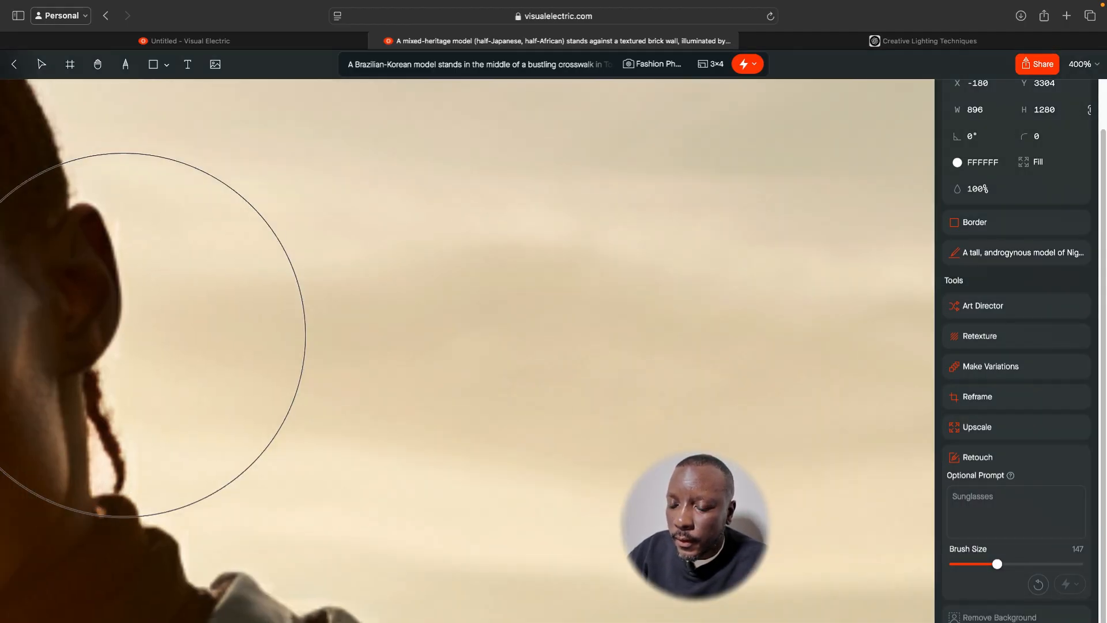
scroll(123, 335, "down", 4)
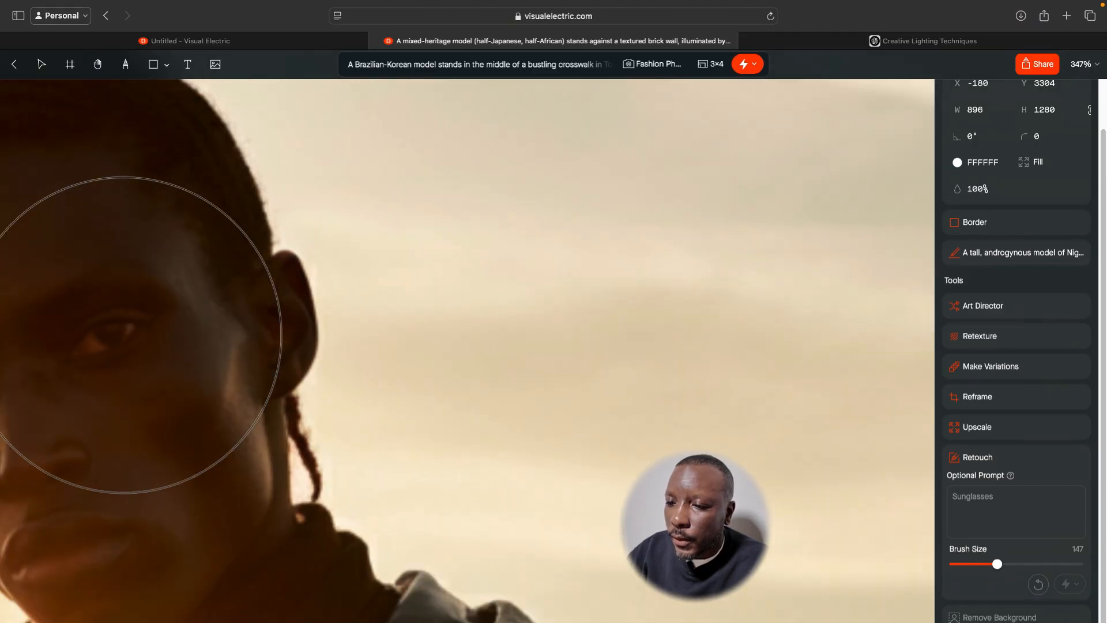
scroll(123, 335, "left", 5)
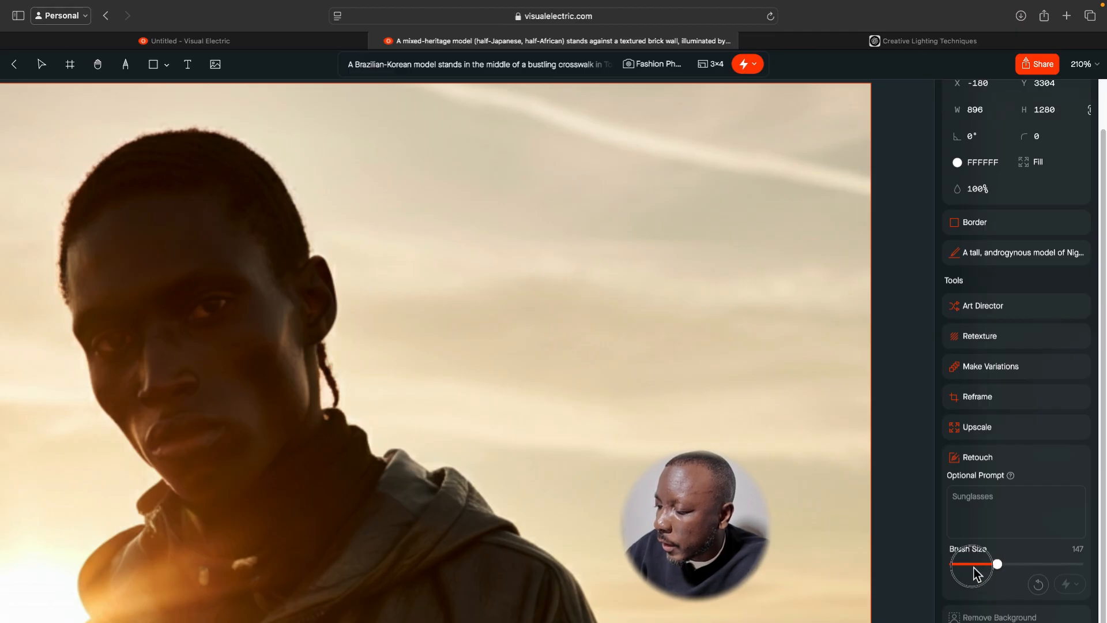
left_click_drag(997, 566, 955, 570)
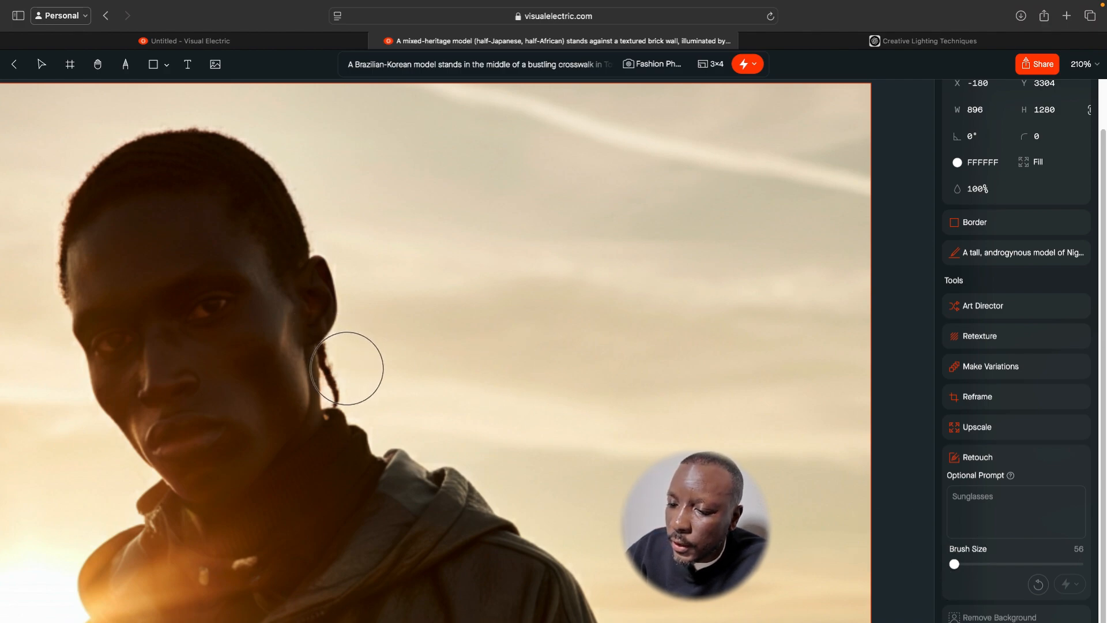
mouse_move(347, 368)
left_mouse_down()
mouse_move(347, 381)
mouse_move(338, 359)
left_mouse_up()
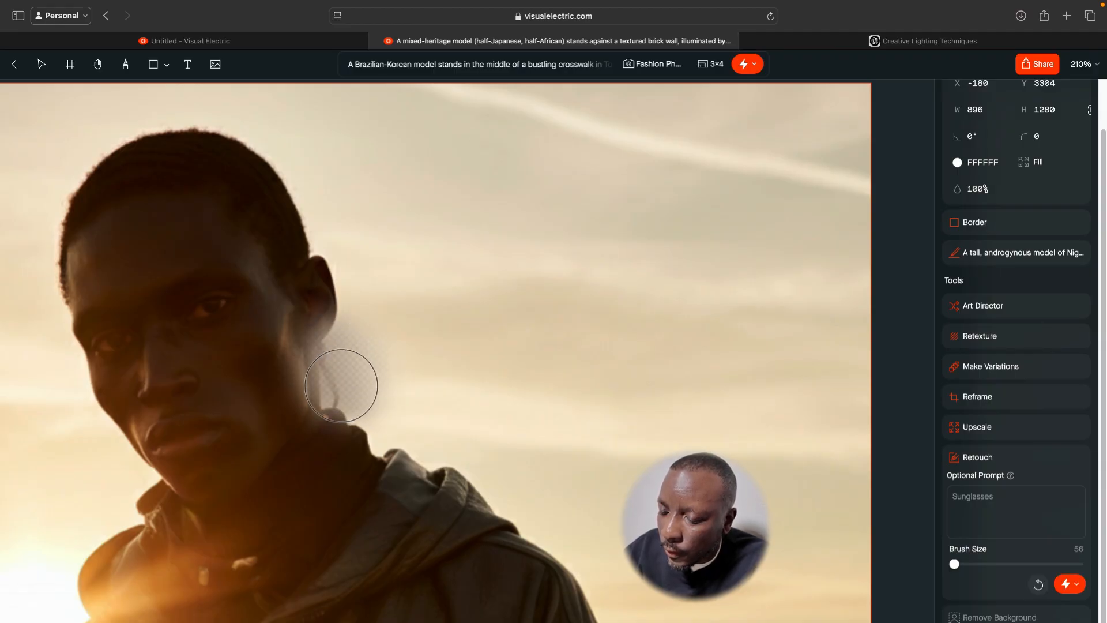
left_click_drag(339, 370, 340, 395)
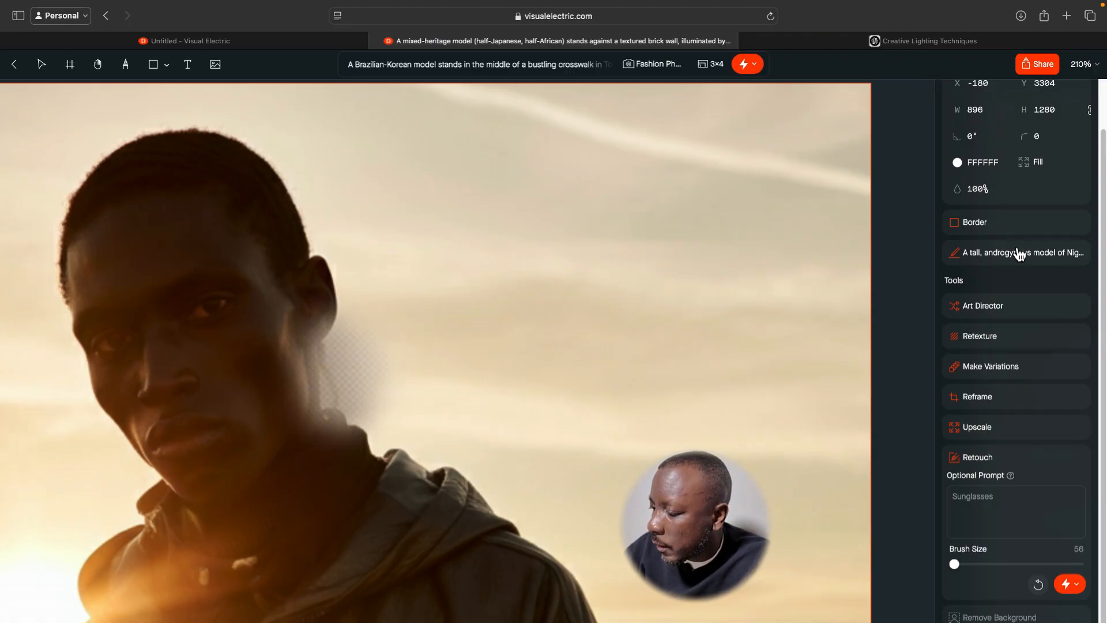
scroll(998, 524, "down", 2)
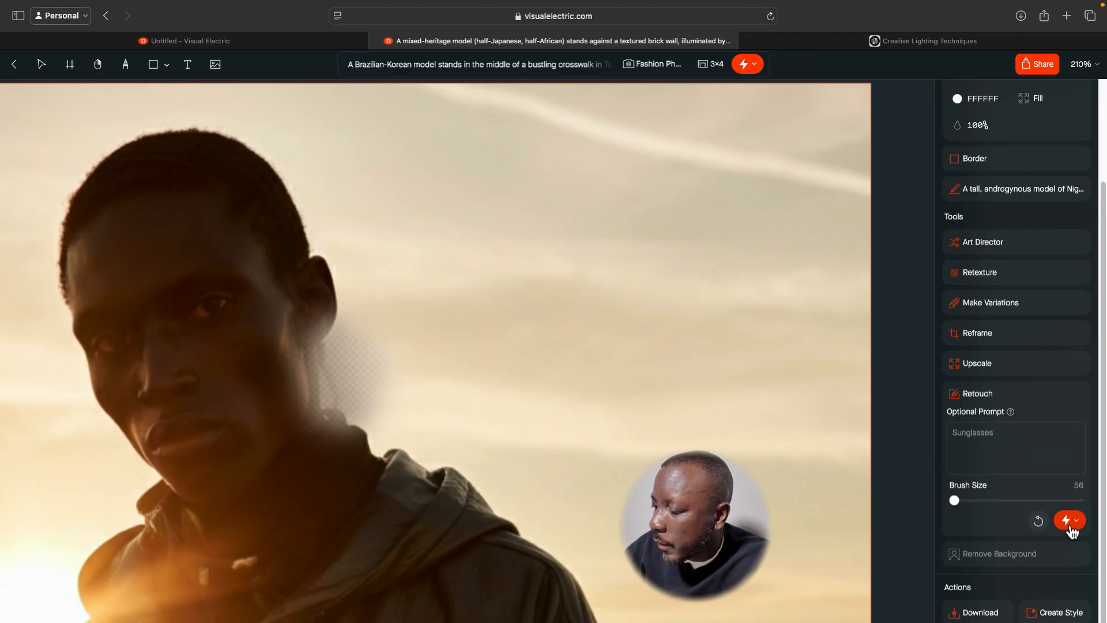
left_click(1051, 526)
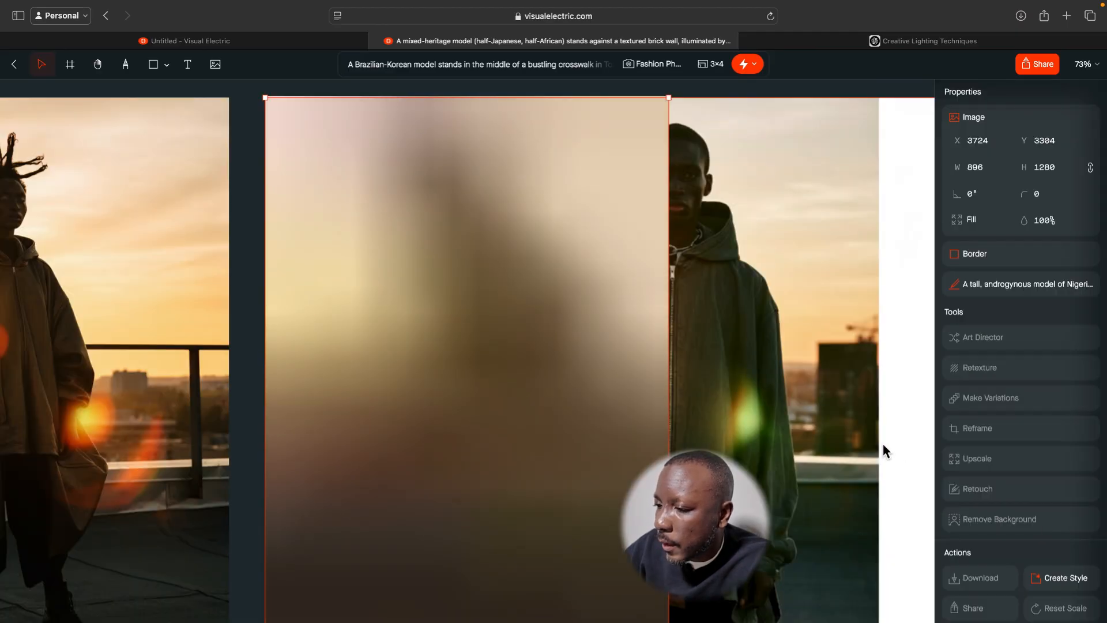
Move the wide reframed image above the rooftop row, clear of the retouched portrait, and inspect the retouched area below the ear.
scroll(798, 426, "down", 6)
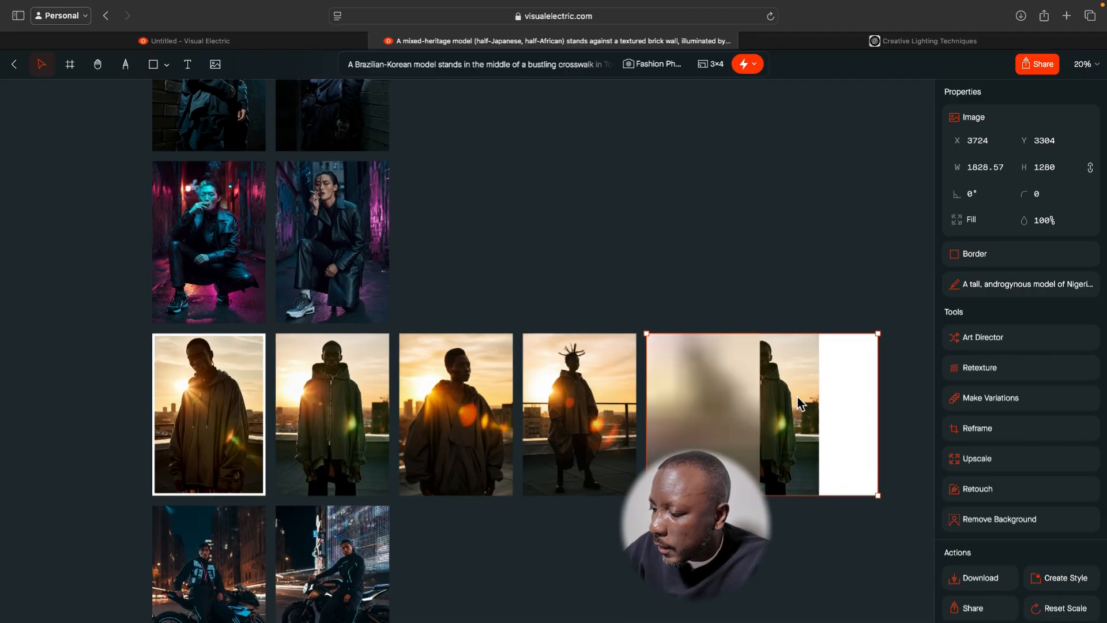
left_click_drag(797, 397, 726, 221)
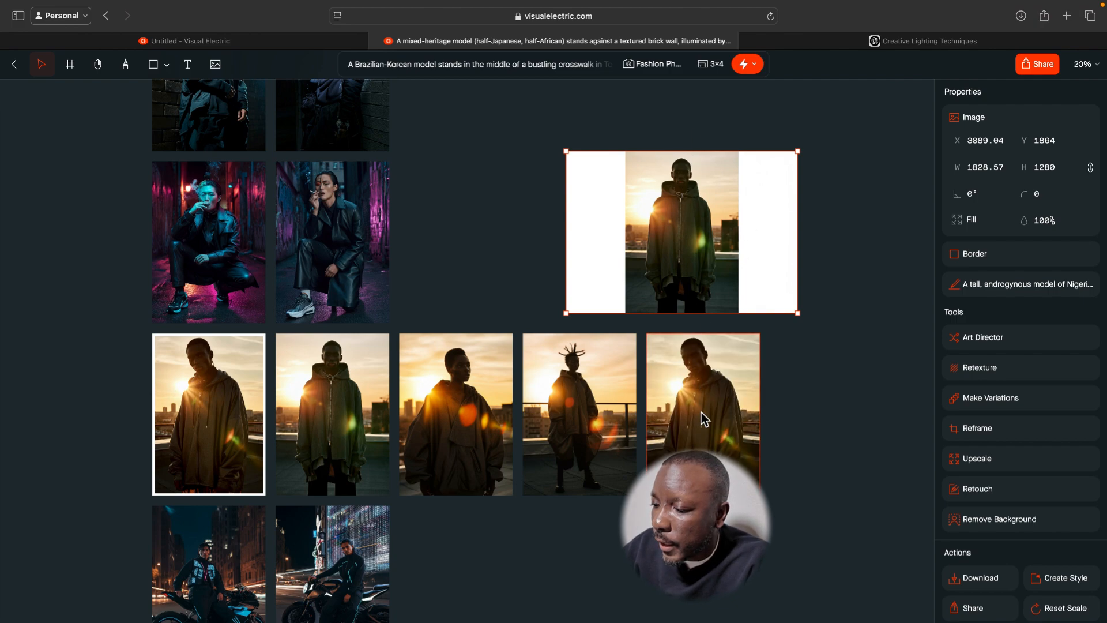
scroll(725, 418, "up", 5)
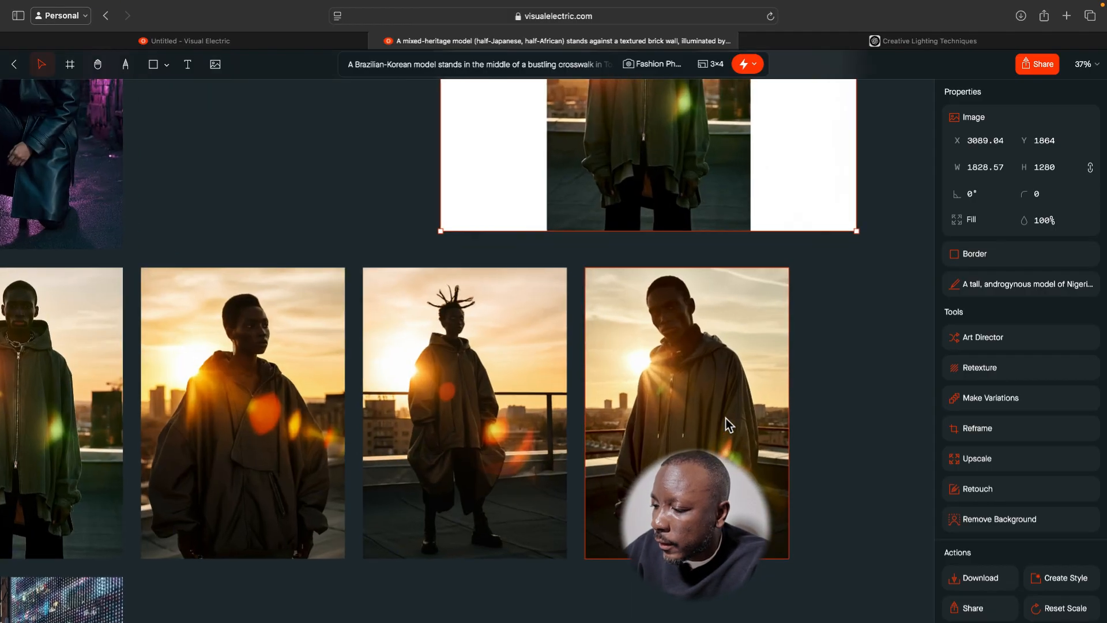
scroll(726, 418, "up", 8)
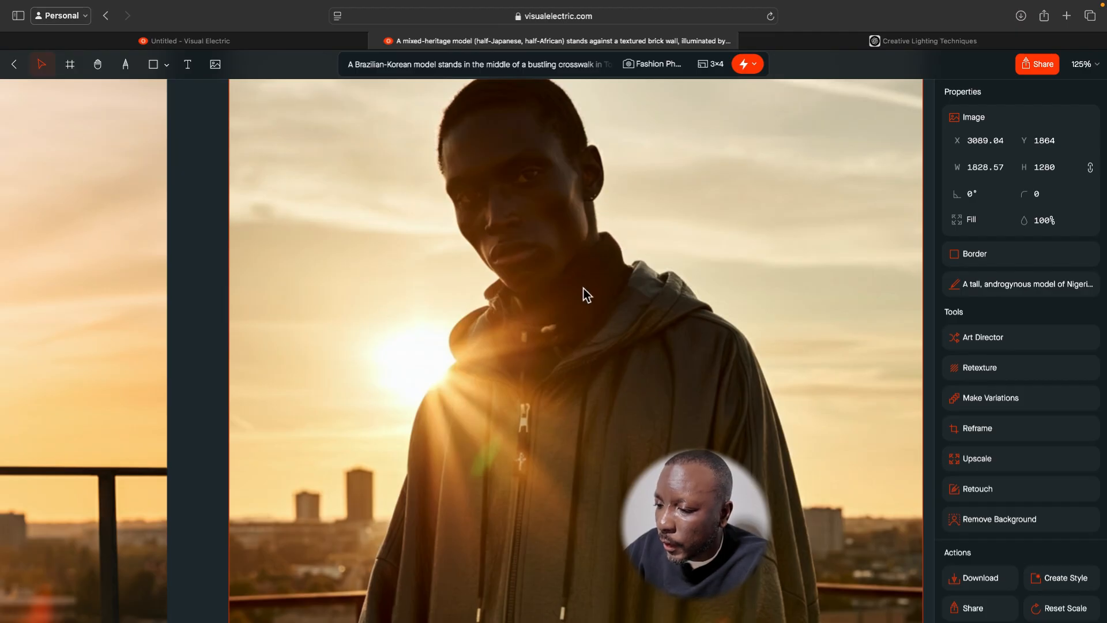
scroll(584, 295, "down", 3)
scroll(583, 293, "down", 5)
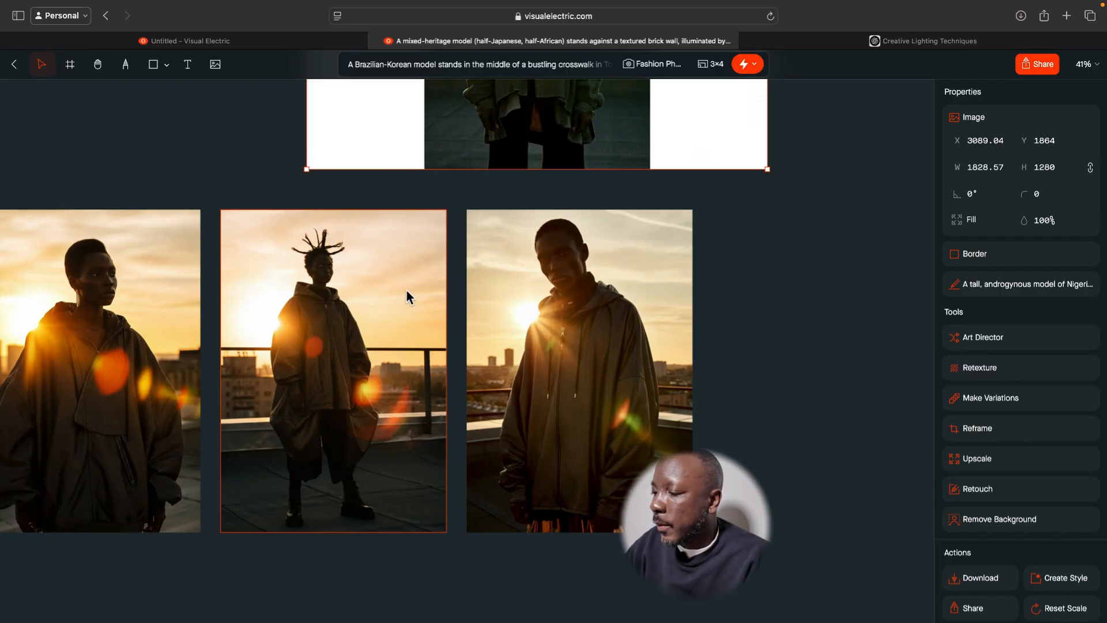
scroll(408, 303, "down", 1)
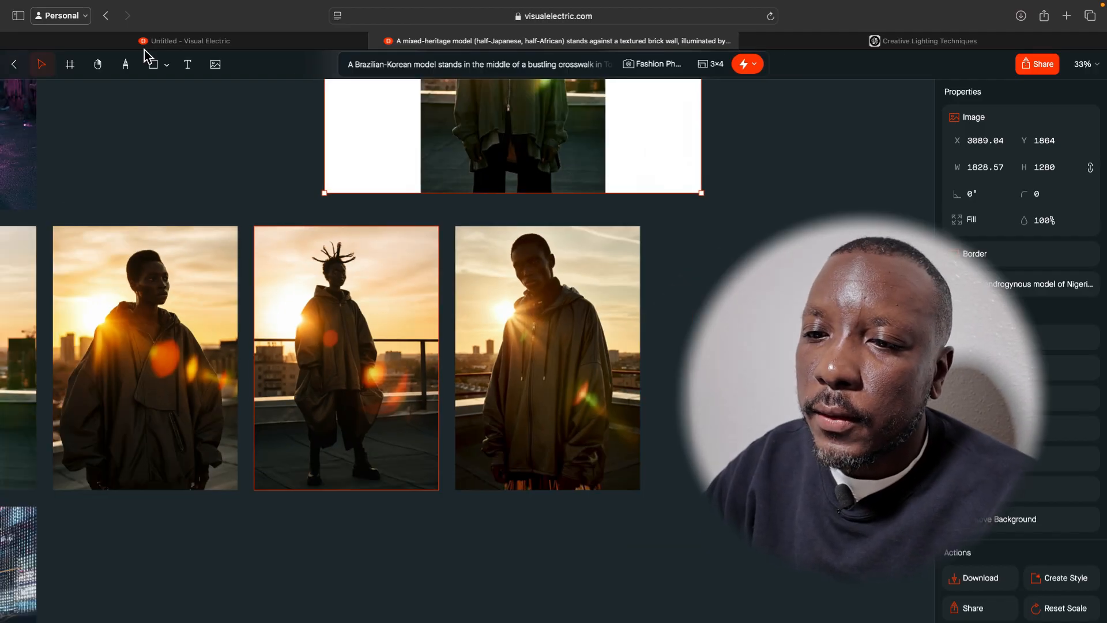
Leave the canvas and browse the Featured images in the Inspo gallery.
left_click(20, 70)
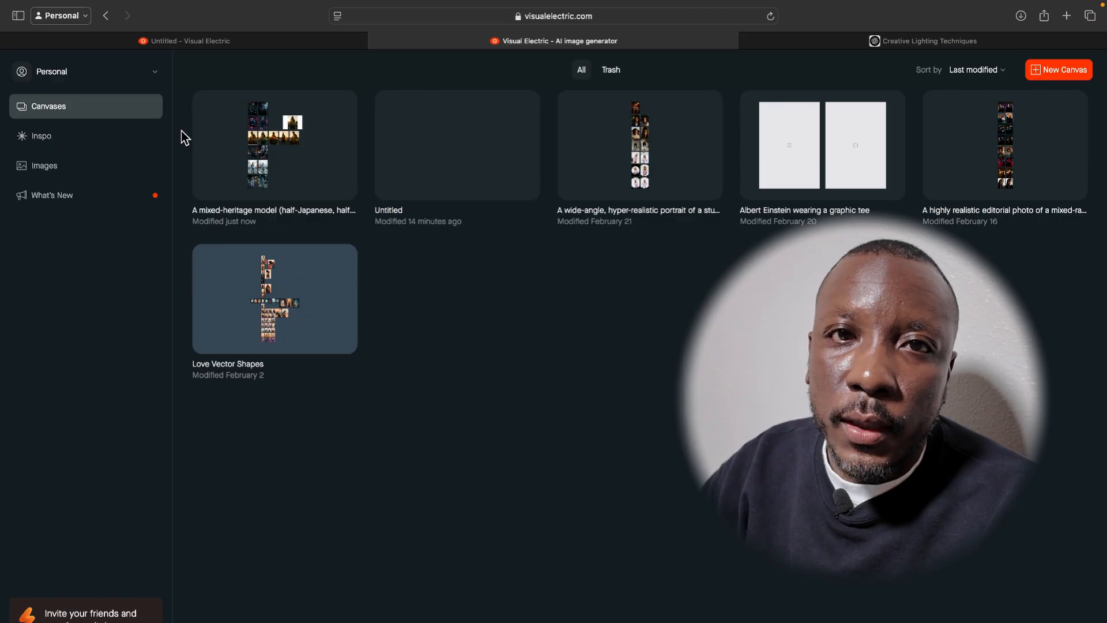
left_click(130, 149)
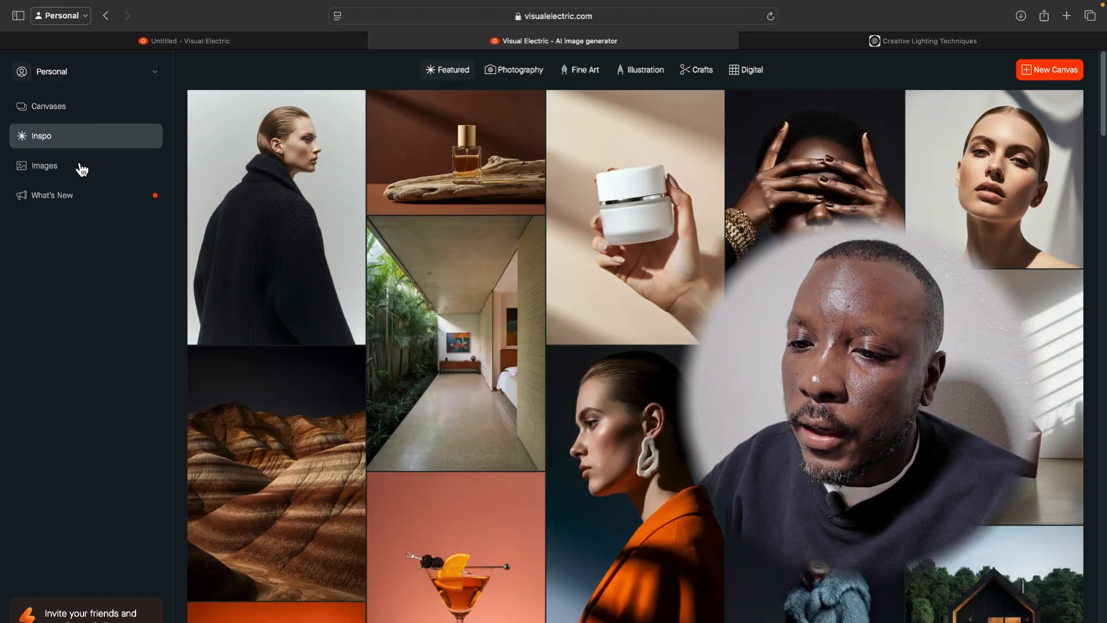
scroll(351, 293, "down", 3)
scroll(351, 292, "down", 15)
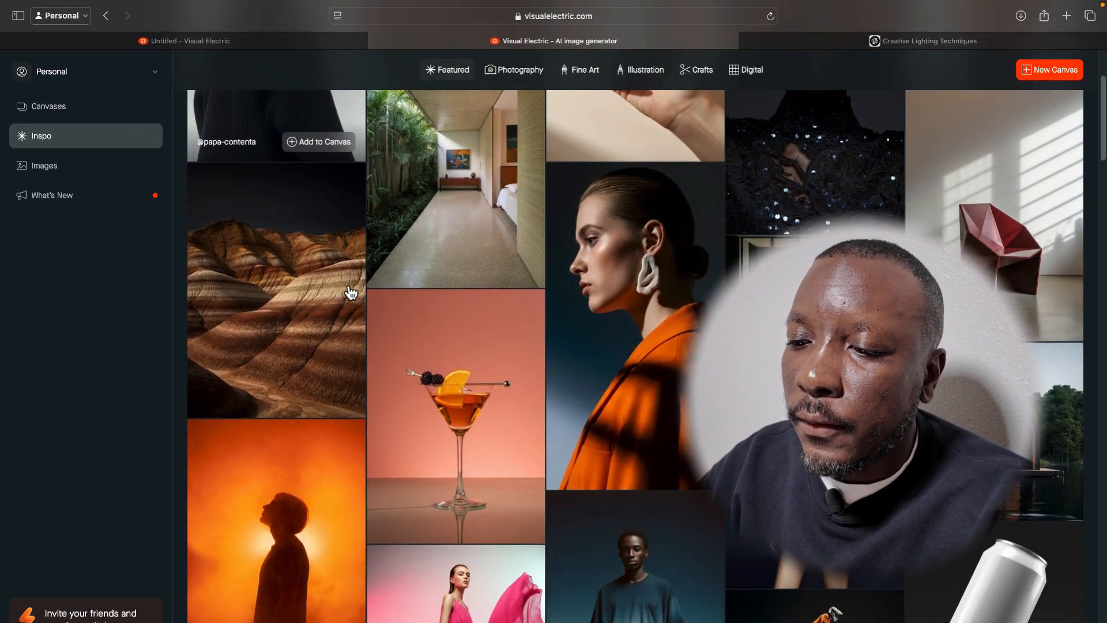
scroll(350, 293, "down", 5)
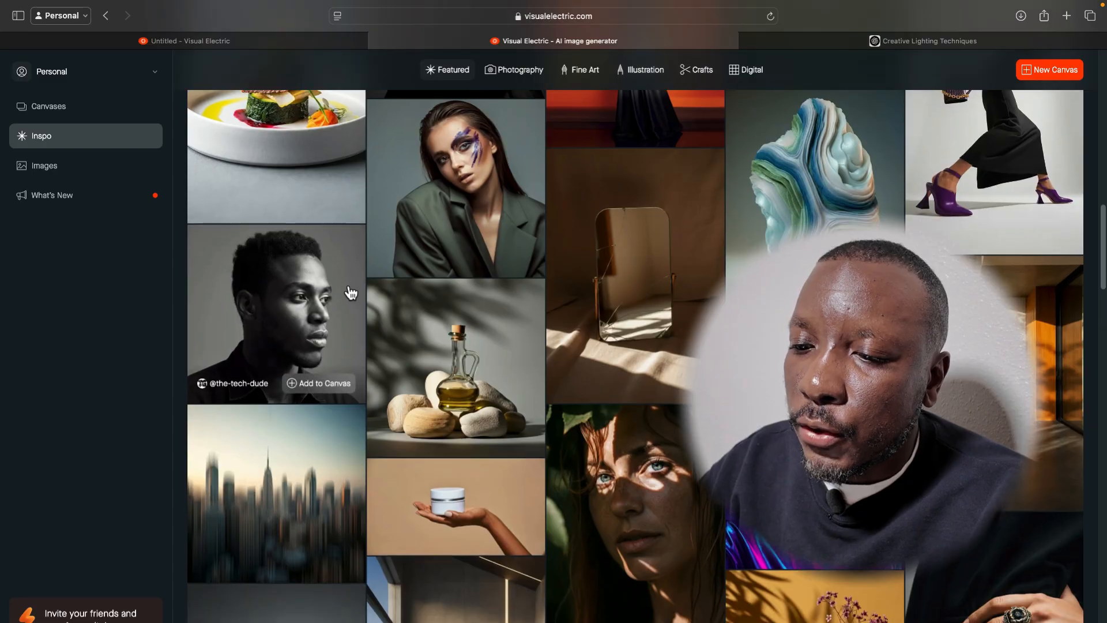
scroll(350, 292, "down", 10)
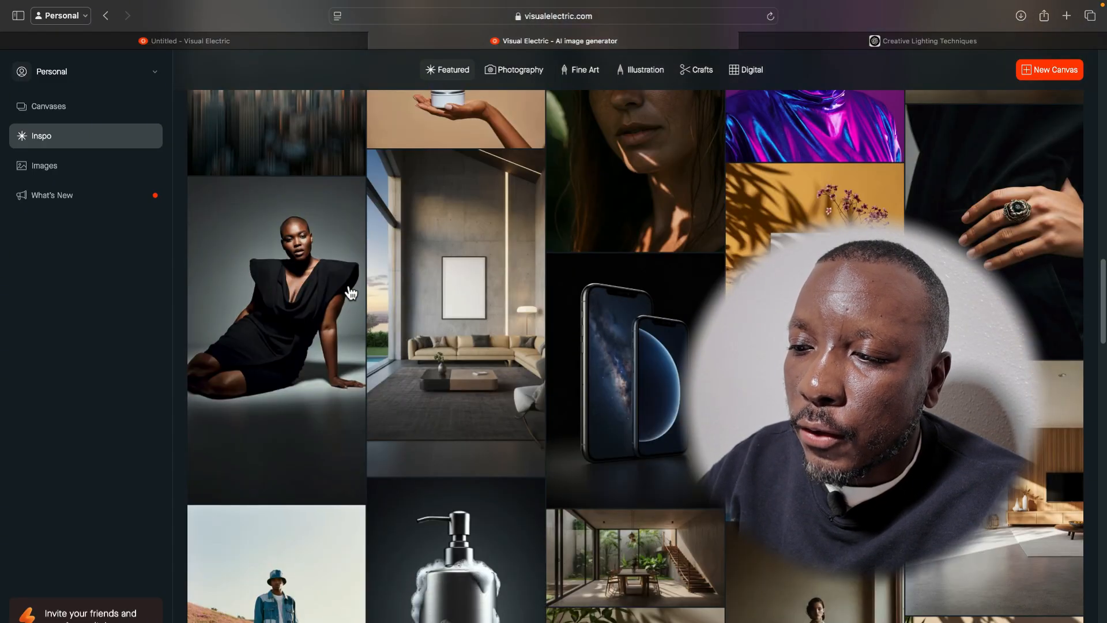
scroll(350, 293, "down", 10)
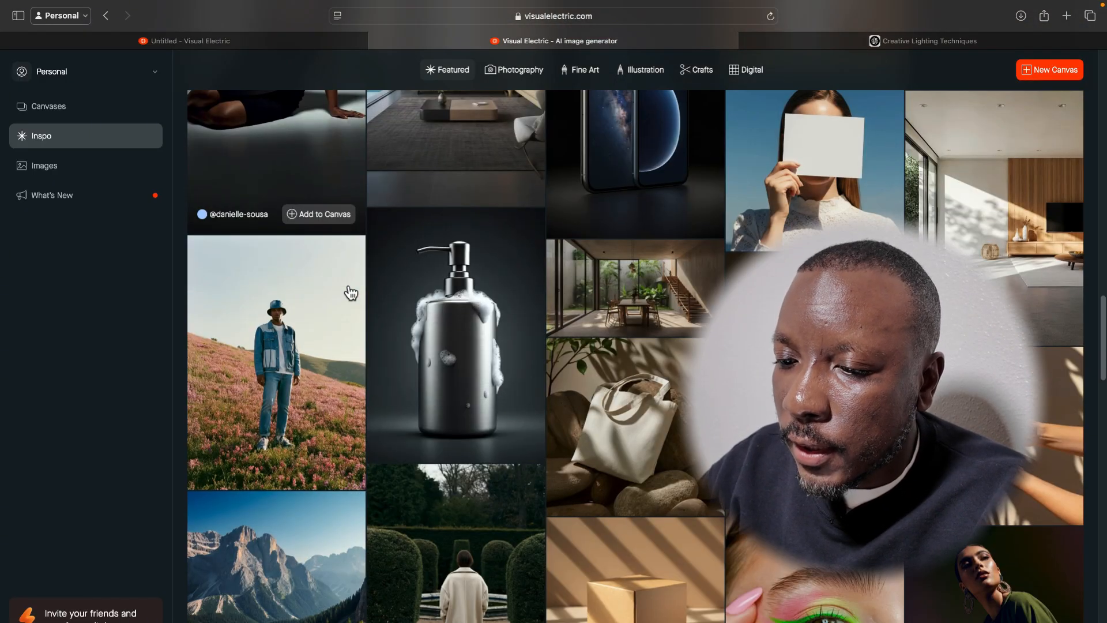
scroll(351, 293, "down", 20)
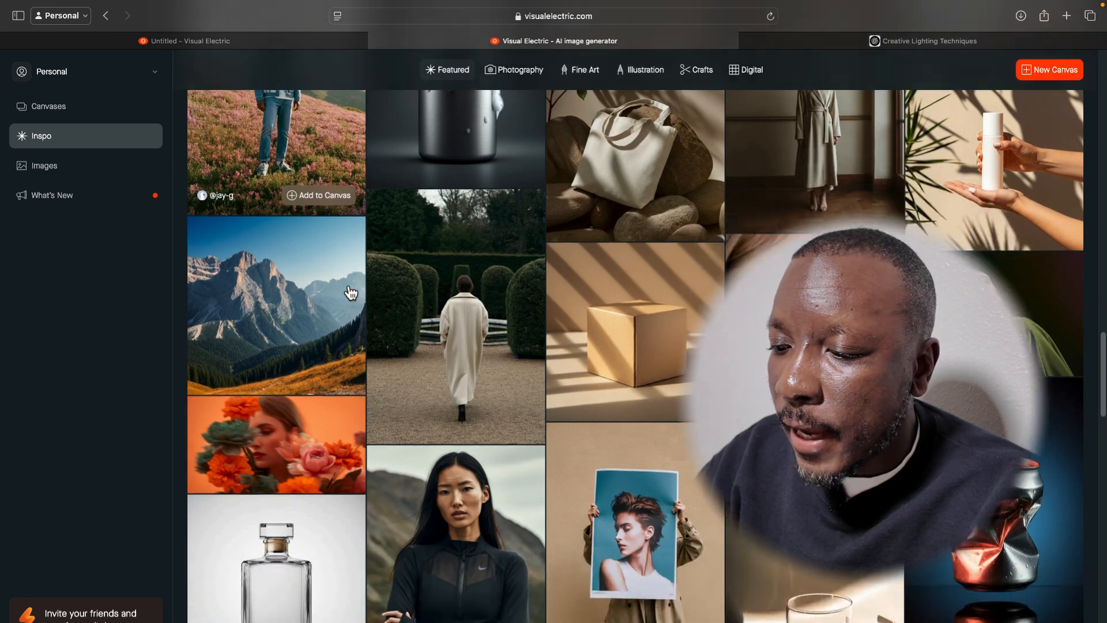
scroll(351, 293, "down", 8)
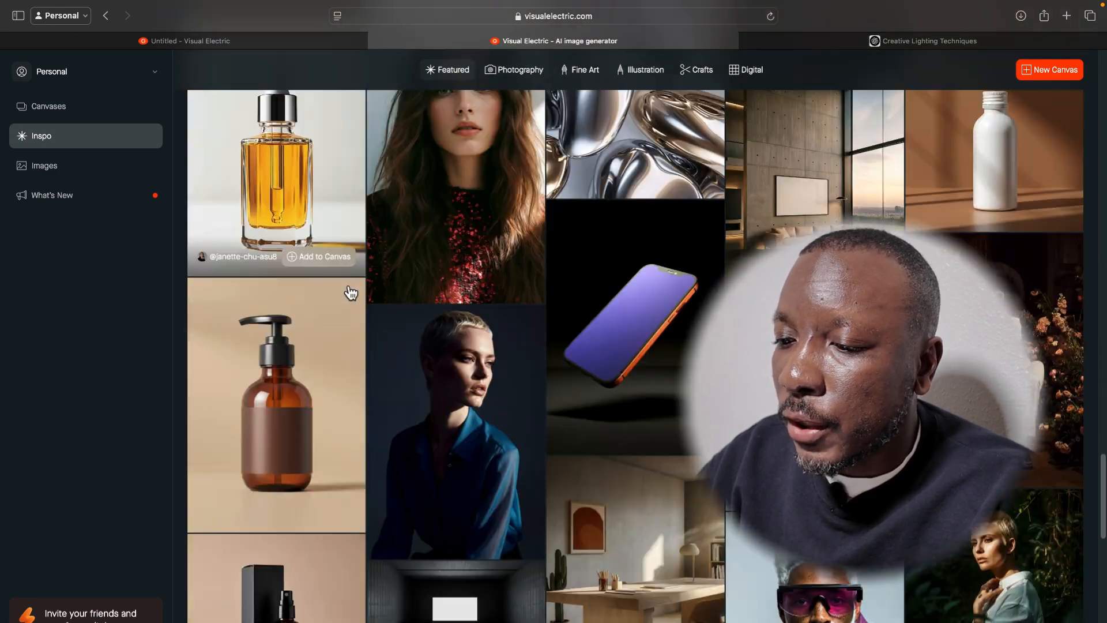
scroll(350, 293, "down", 6)
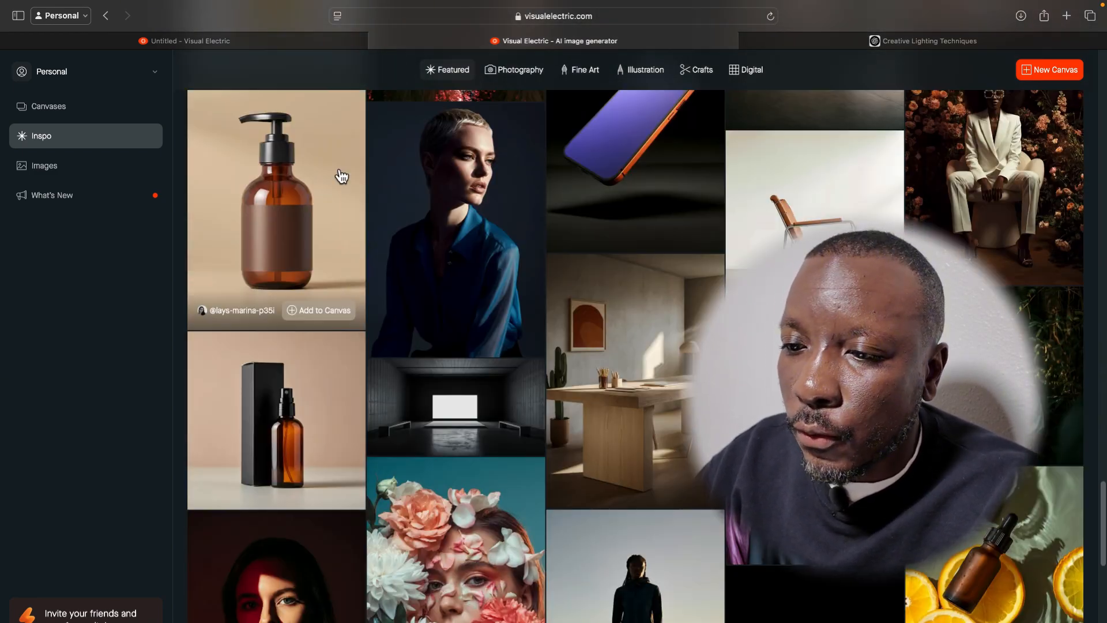
View the amber pump bottle image's prompt and look through the Featured gallery for a portrait to remix.
scroll(298, 218, "down", 1)
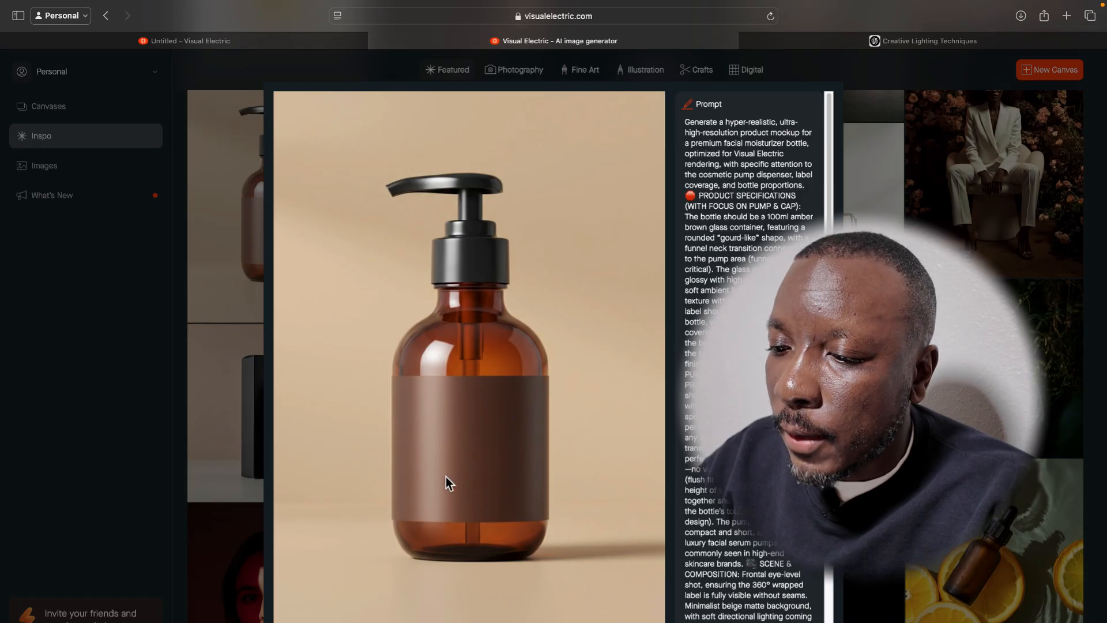
key("Escape")
scroll(702, 552, "down", 4)
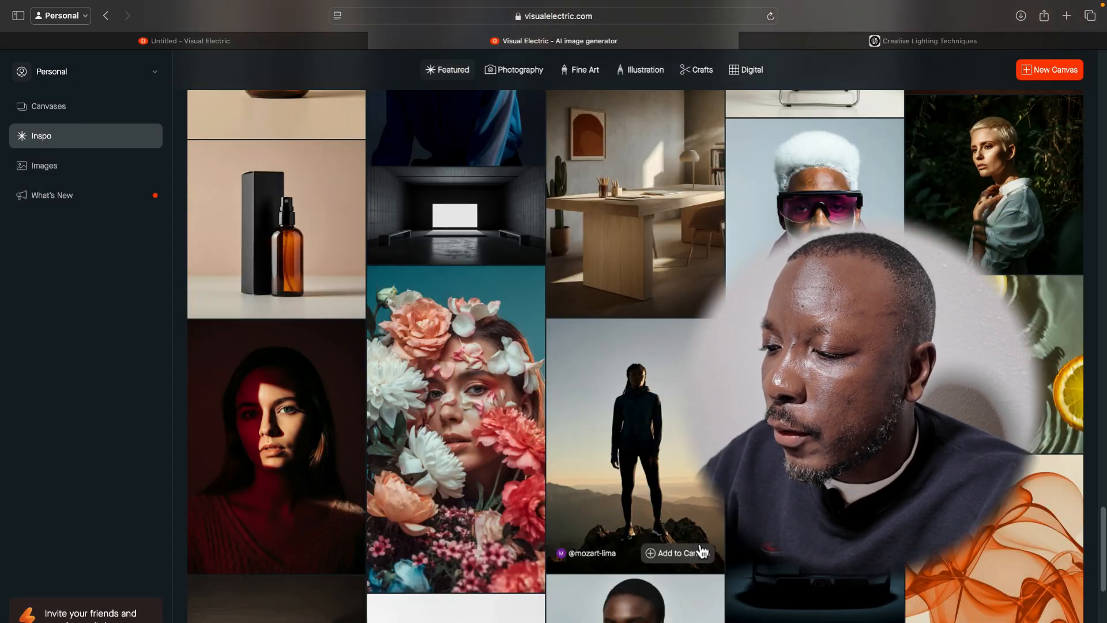
scroll(702, 552, "down", 12)
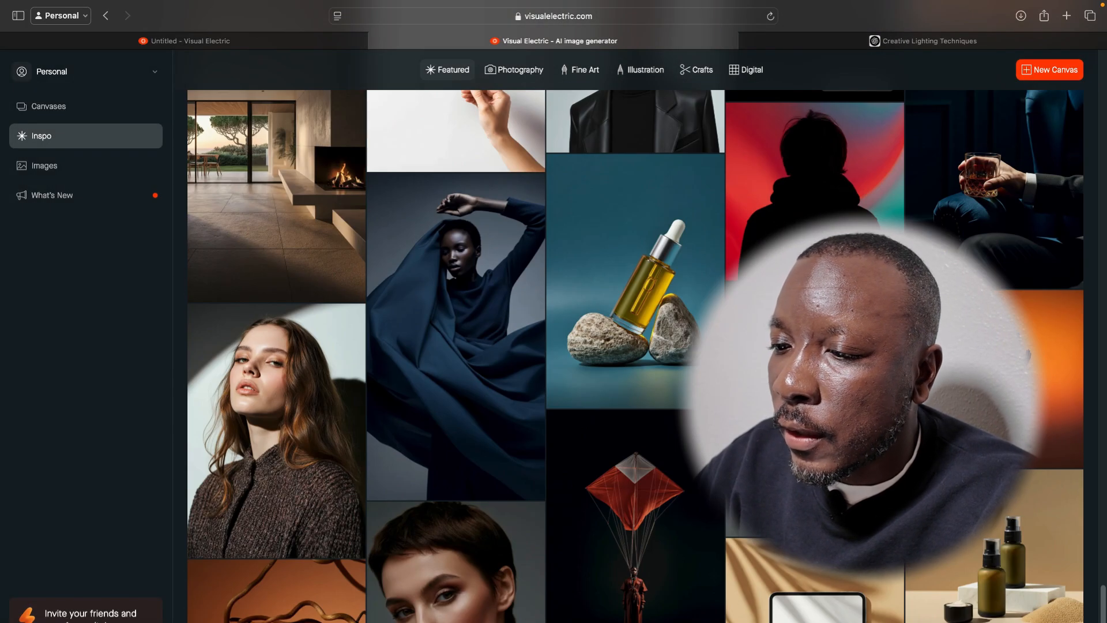
scroll(702, 552, "down", 8)
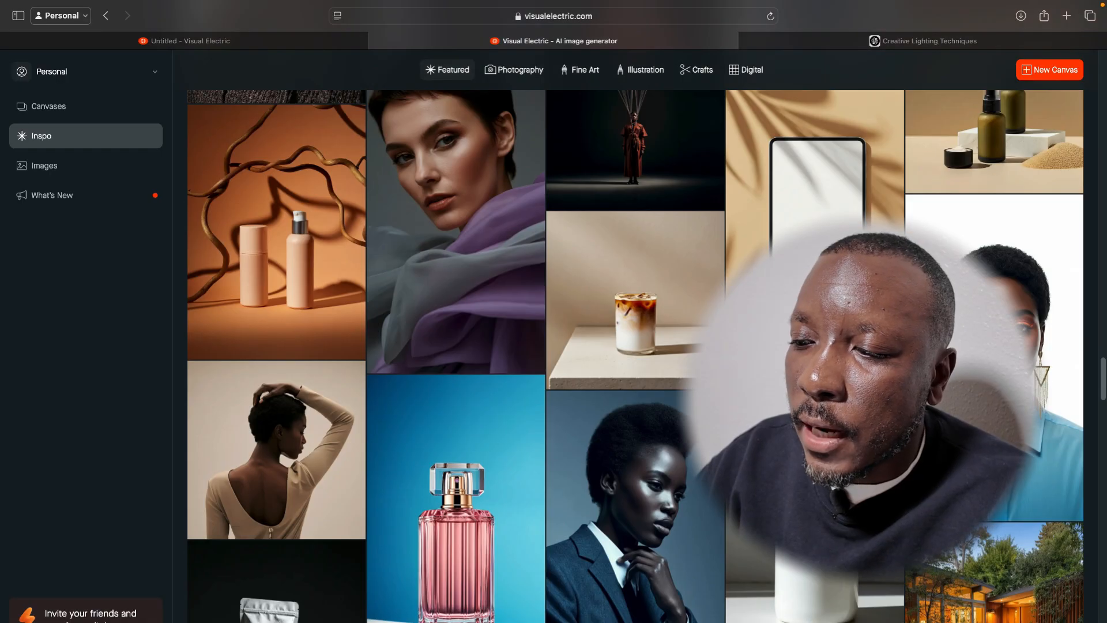
scroll(634, 357, "down", 3)
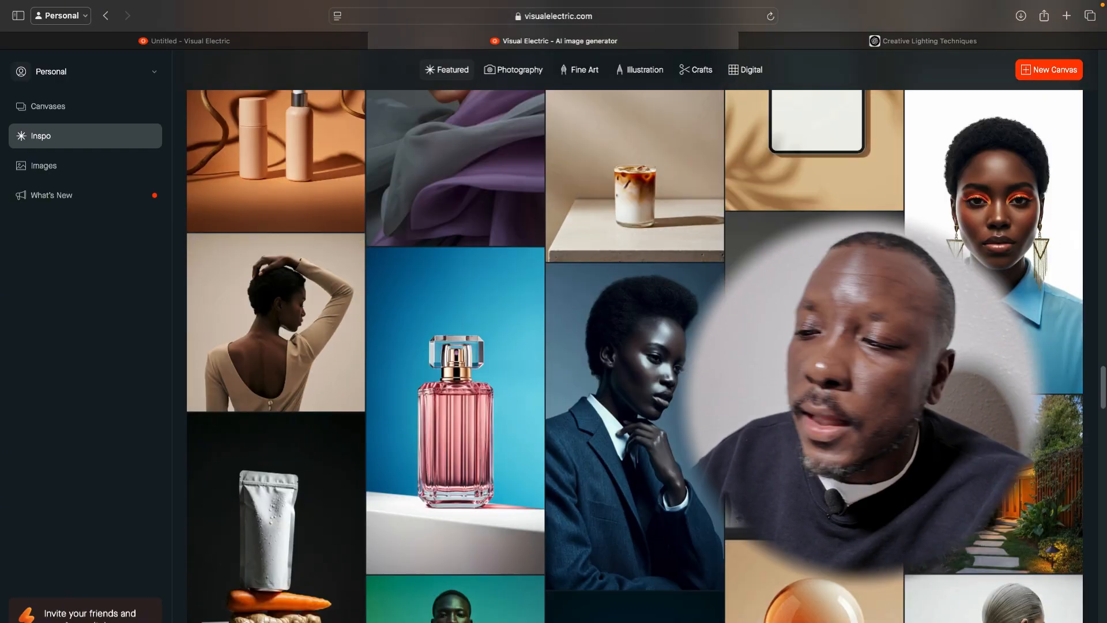
scroll(815, 433, "down", 3)
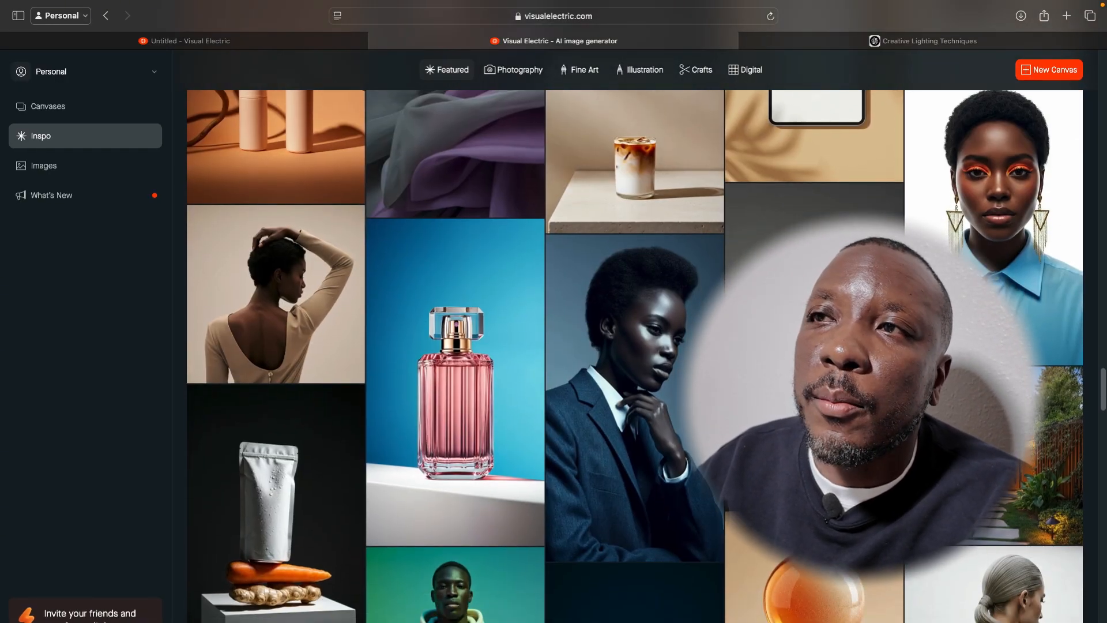
scroll(815, 432, "down", 3)
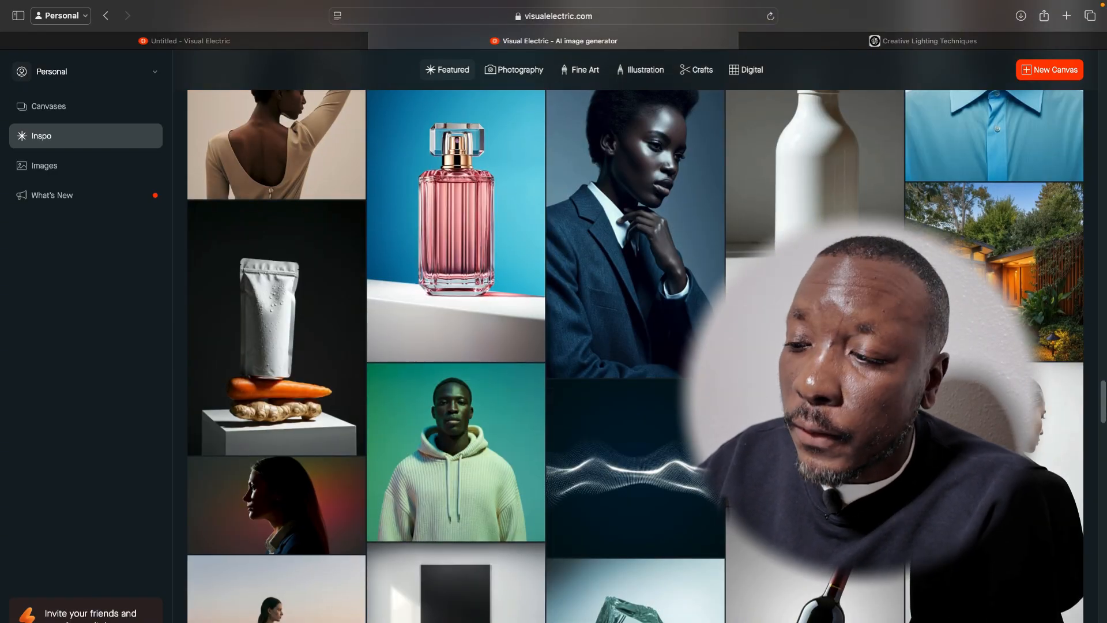
scroll(814, 432, "down", 2)
scroll(815, 433, "down", 3)
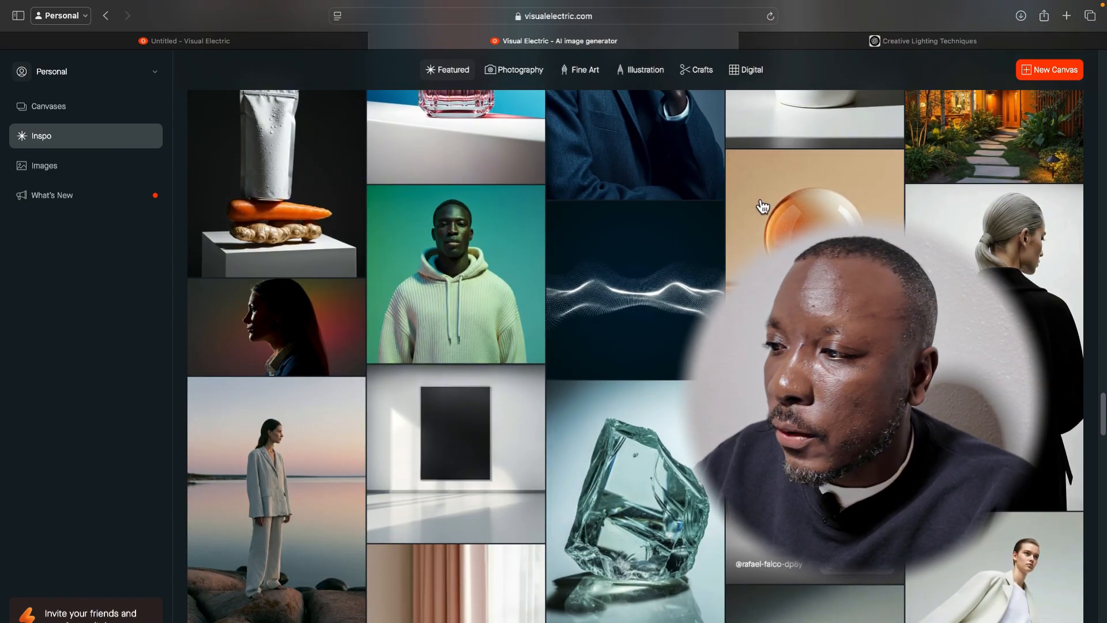
scroll(634, 346, "down", 4)
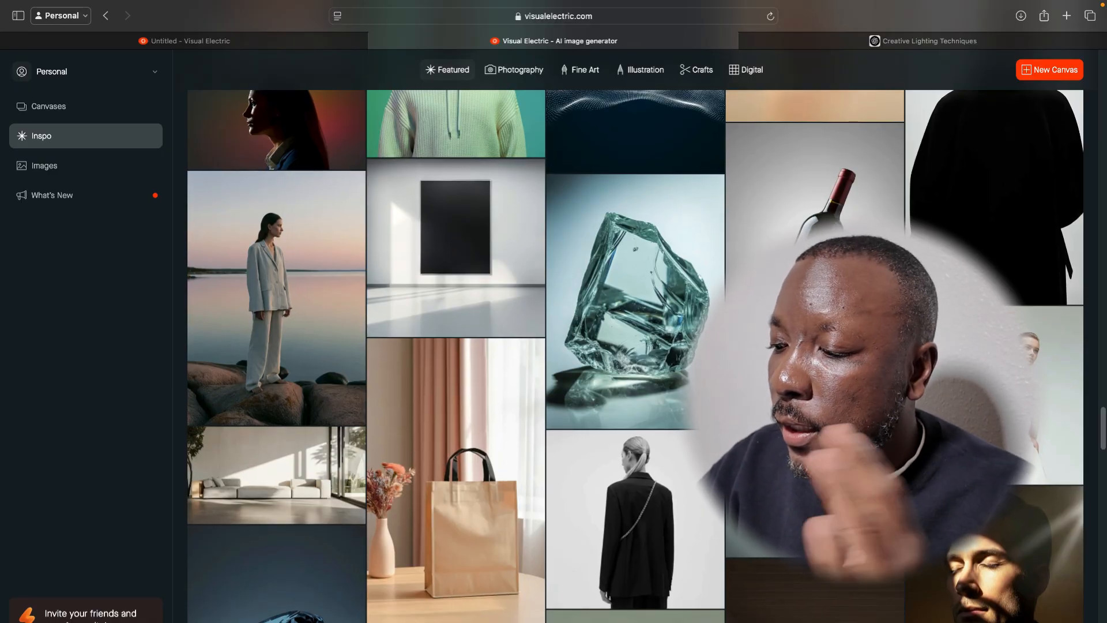
scroll(635, 346, "down", 7)
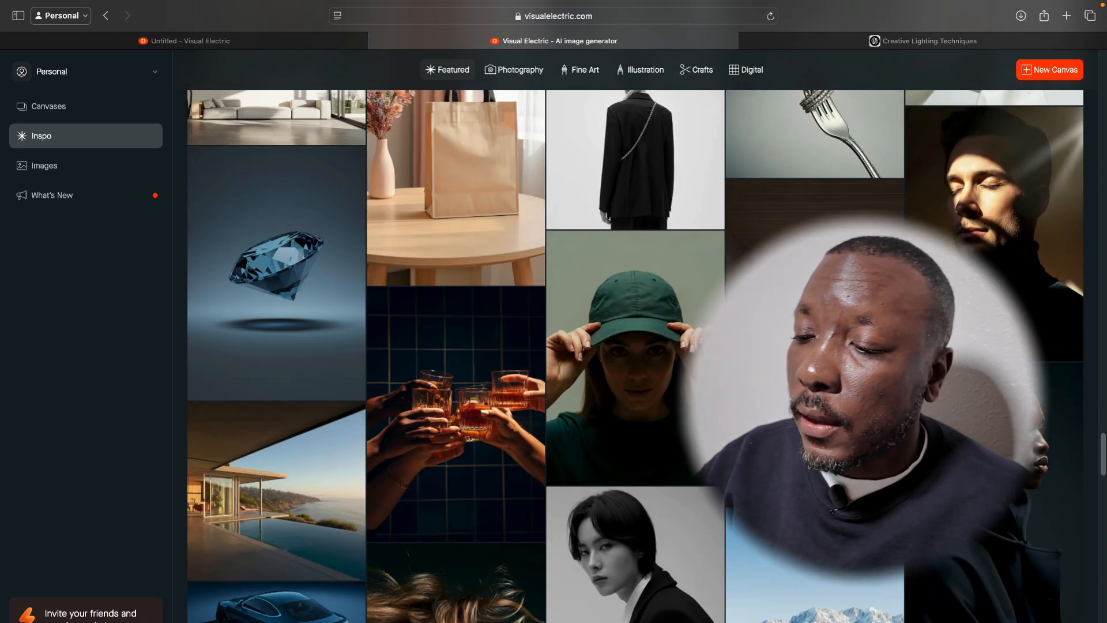
scroll(634, 346, "down", 2)
scroll(634, 346, "down", 2)
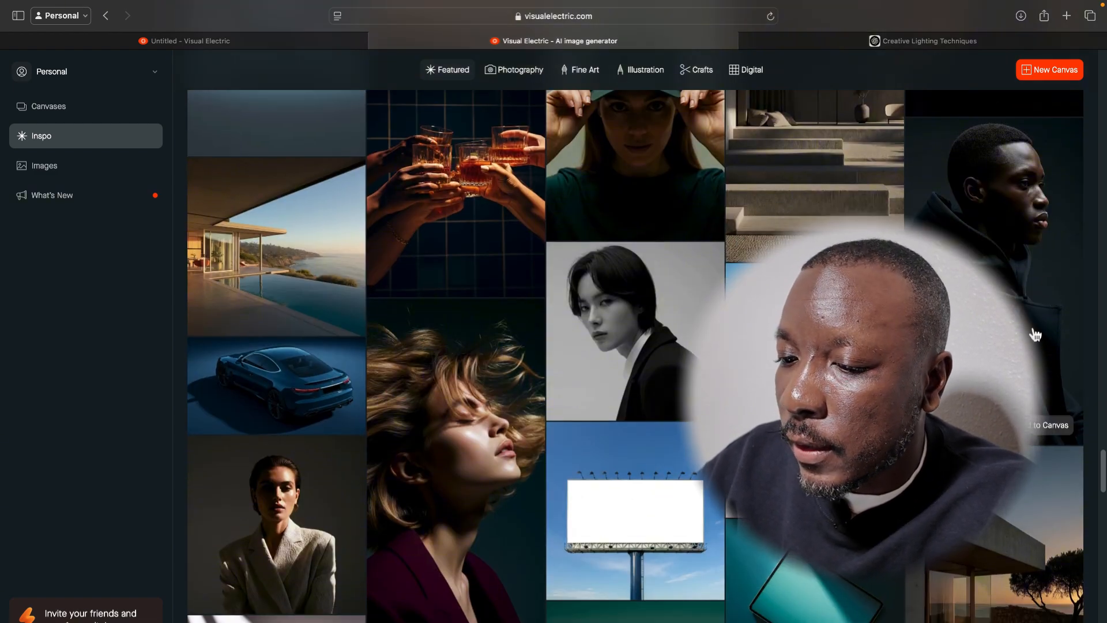
Open the black-hoodie profile portrait and enter the Art Director remix prompt "make his sweatshirt orange, and make it a female".
left_click(1045, 310)
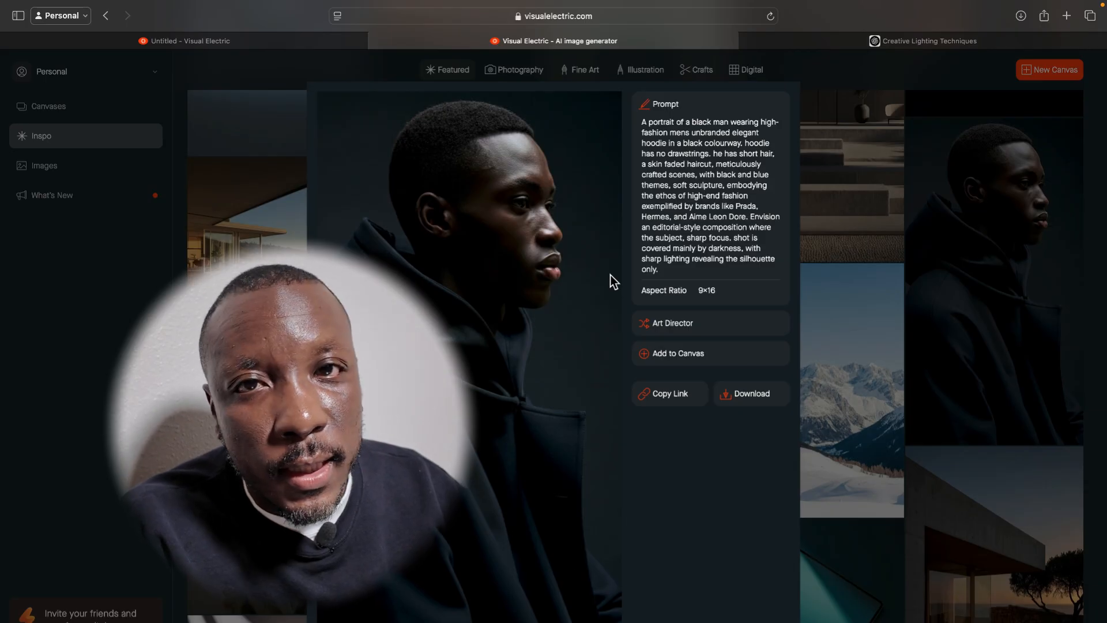
left_click(703, 332)
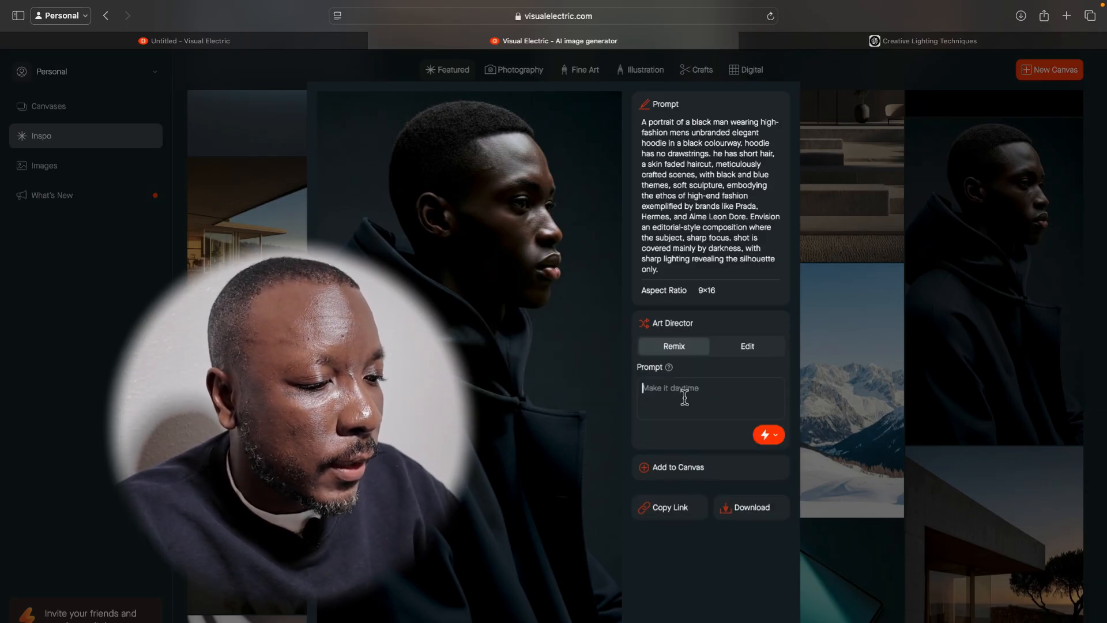
type("make")
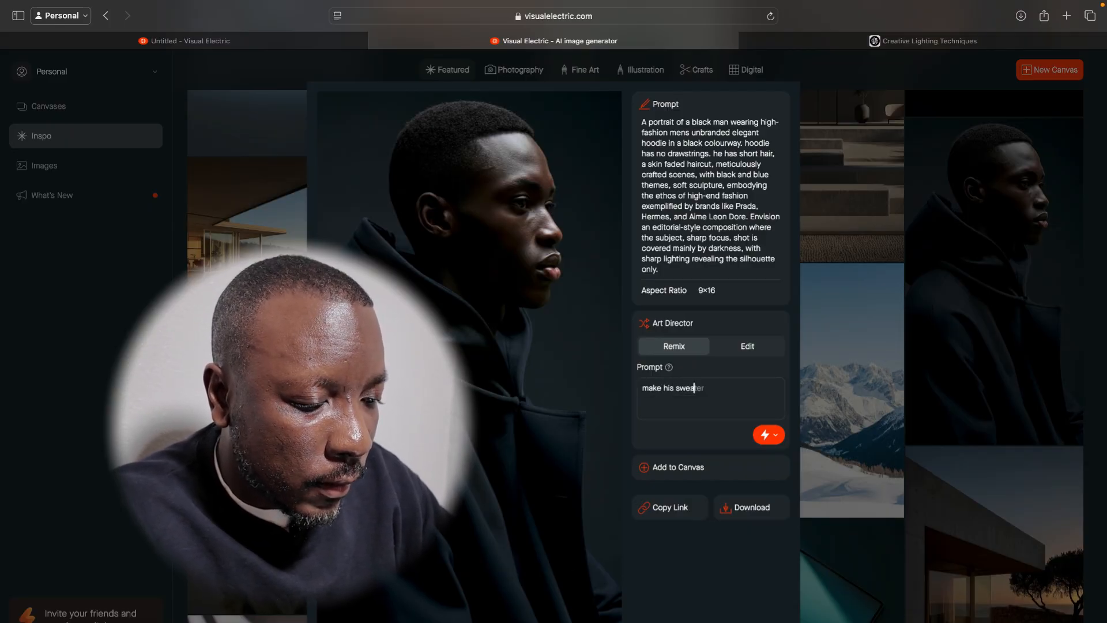
type("his sweatshirt orange, and make it a female")
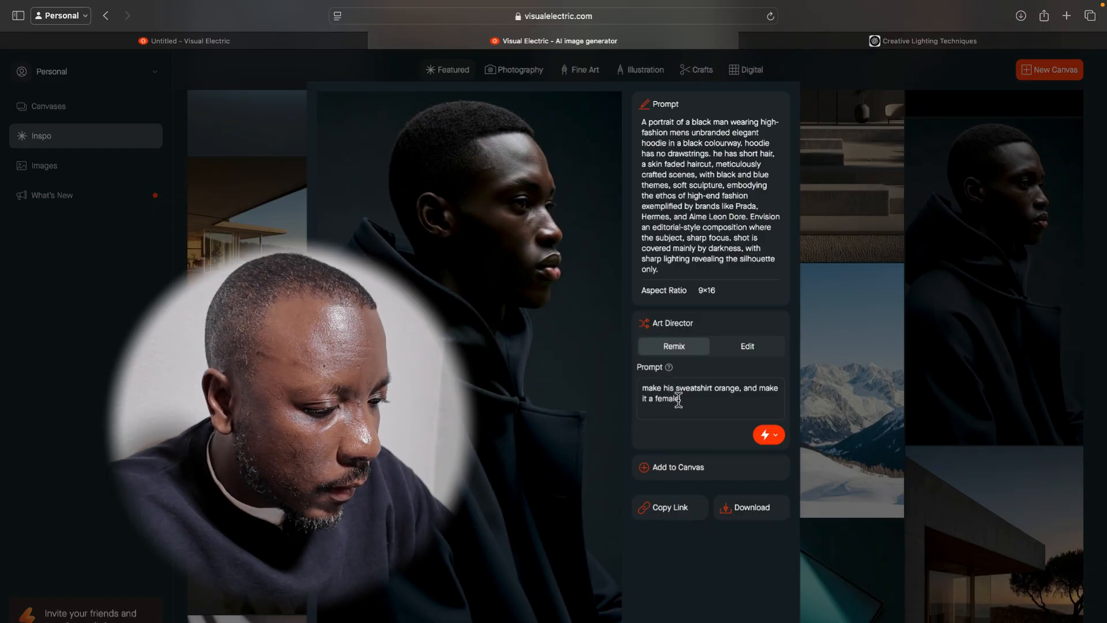
Replace "his" with "it" in the remix prompt and generate the remixed portraits.
key("BackSpace")
key("BackSpace")
key("BackSpace")
type("it")
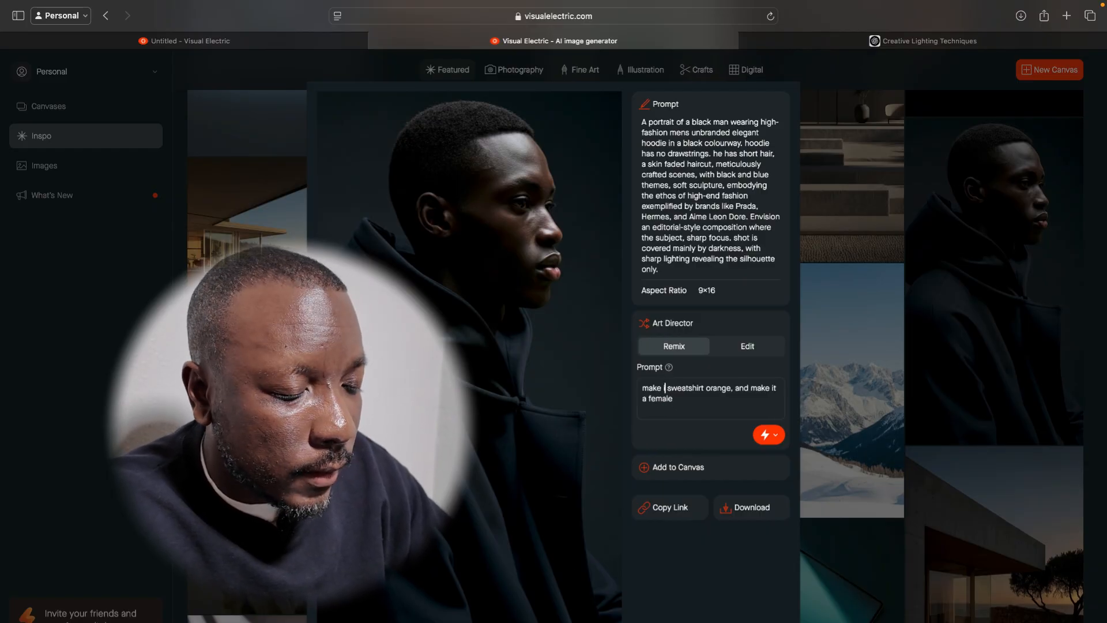
left_click(778, 441)
left_click(749, 475)
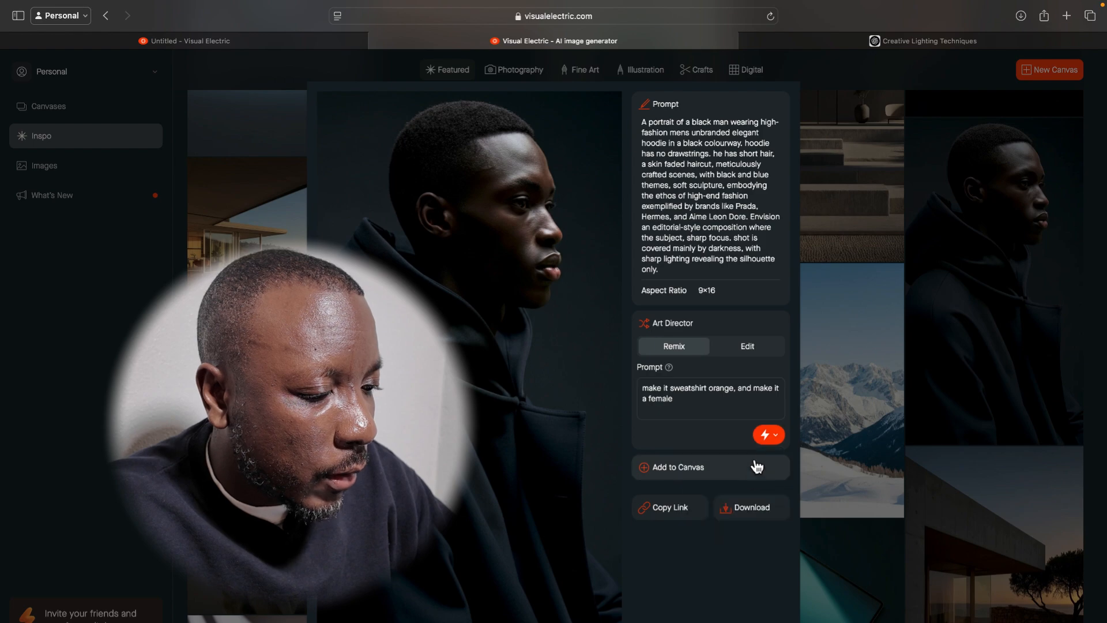
left_click(767, 439)
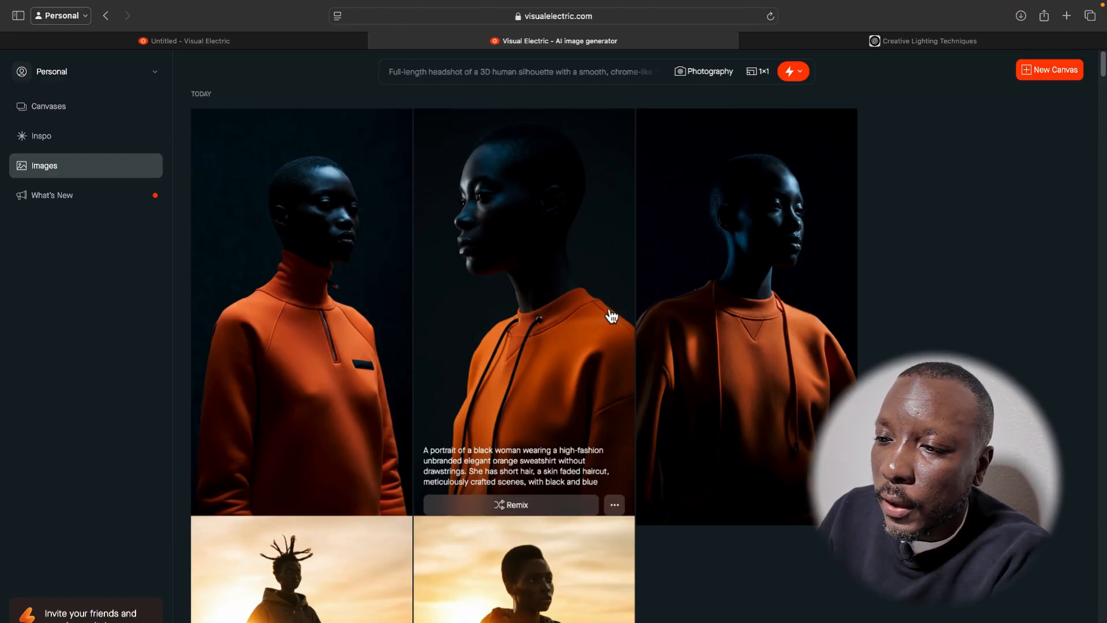
Inspect each of the three generated orange-sweatshirt portraits at enlarged size and return to the image overview.
left_click(560, 284)
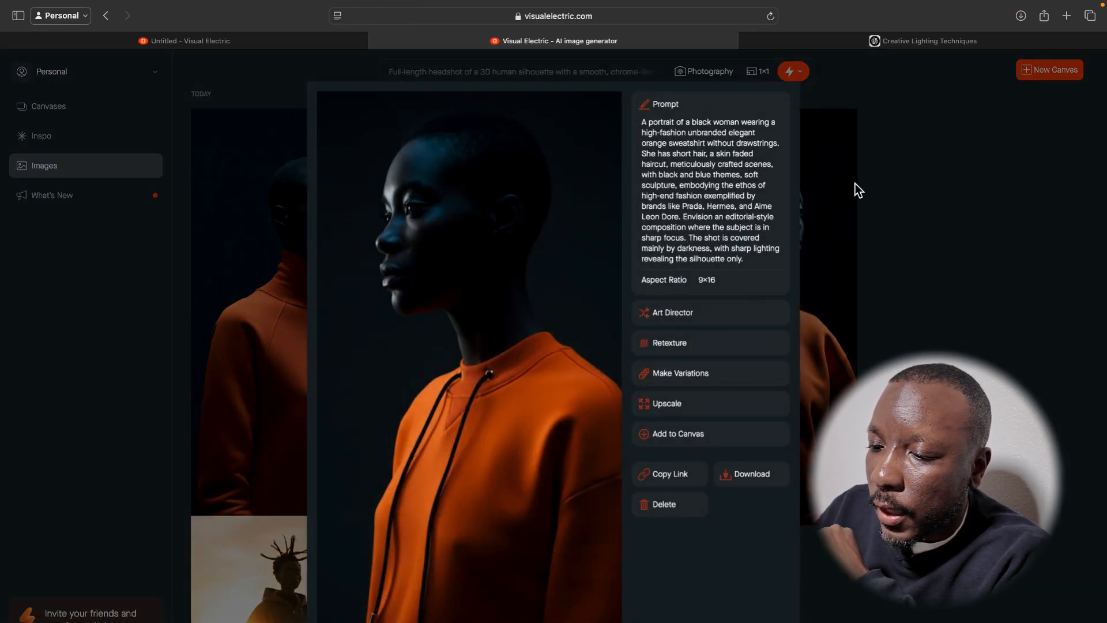
left_click(937, 192)
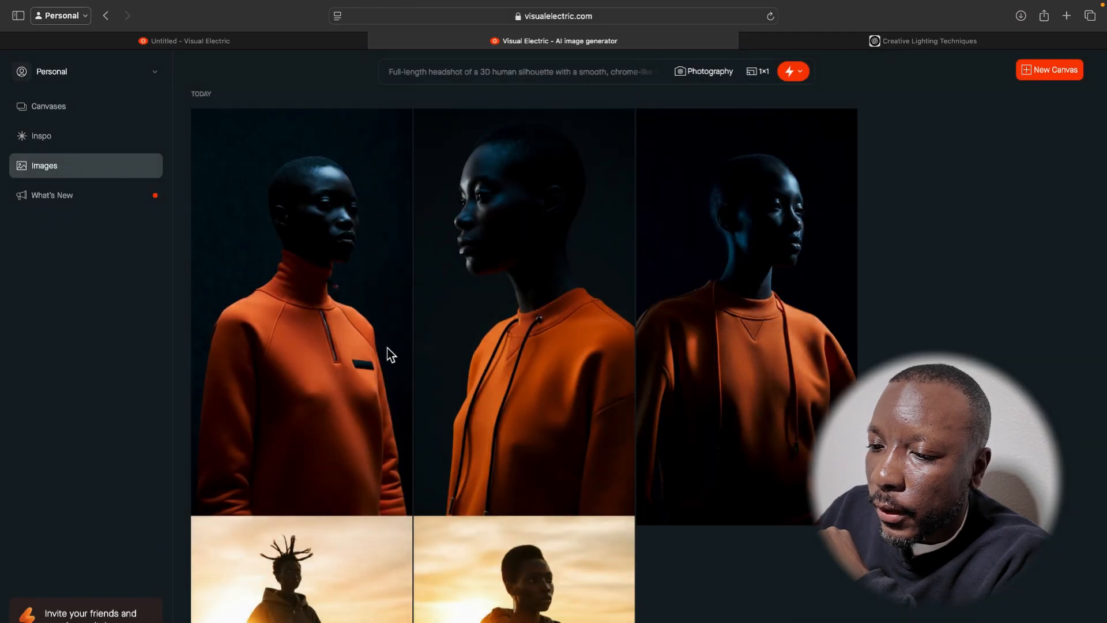
left_click(383, 365)
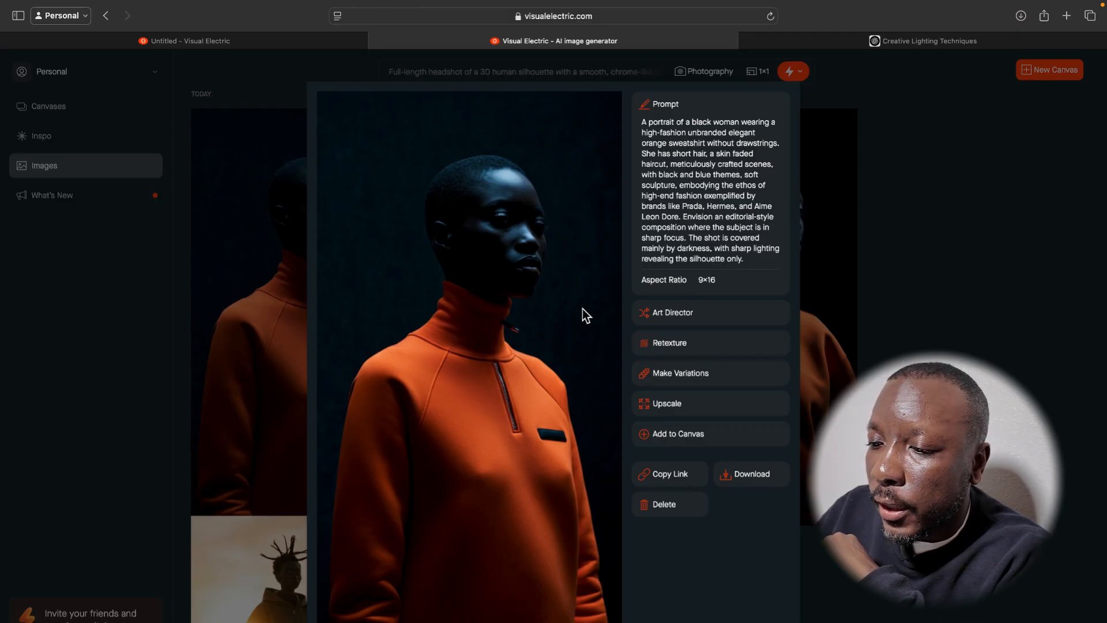
left_click(869, 264)
left_click(773, 230)
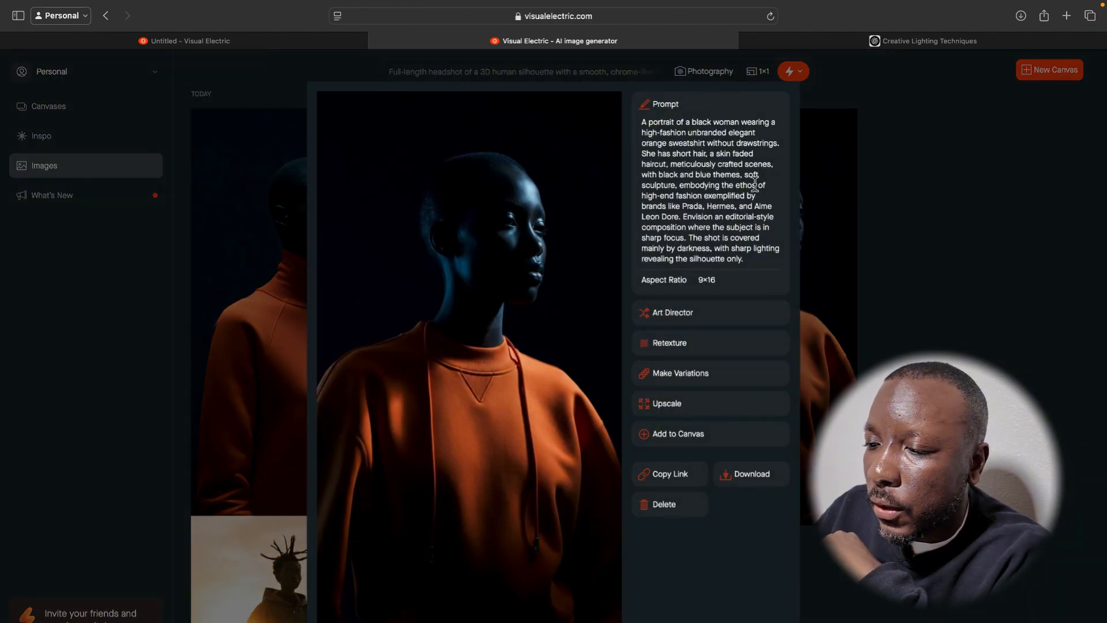
left_click(891, 229)
mouse_move(608, 279)
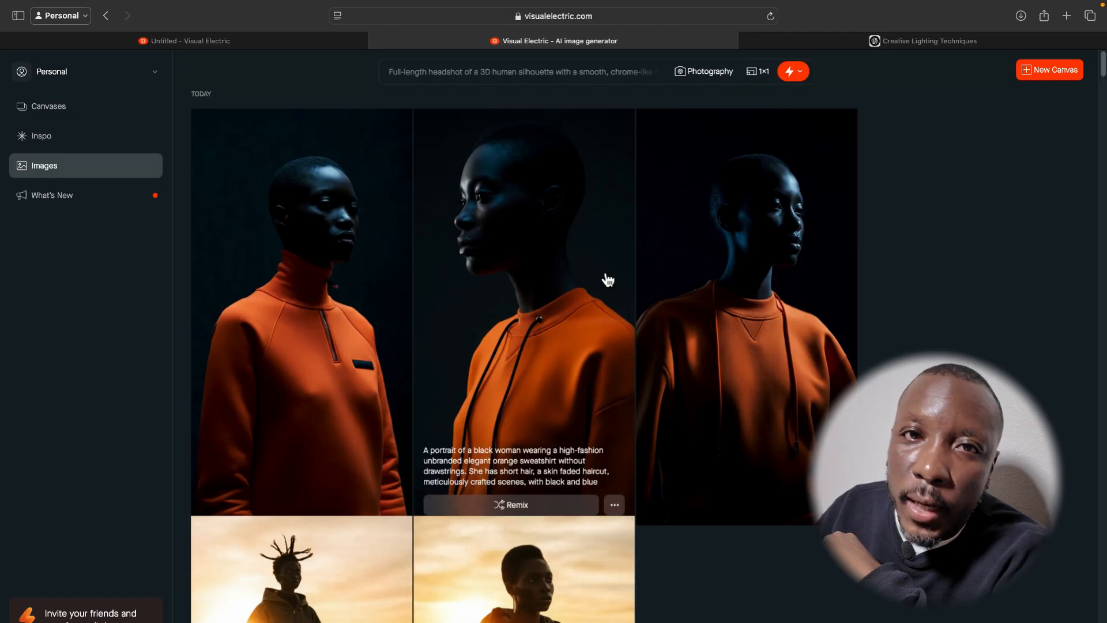